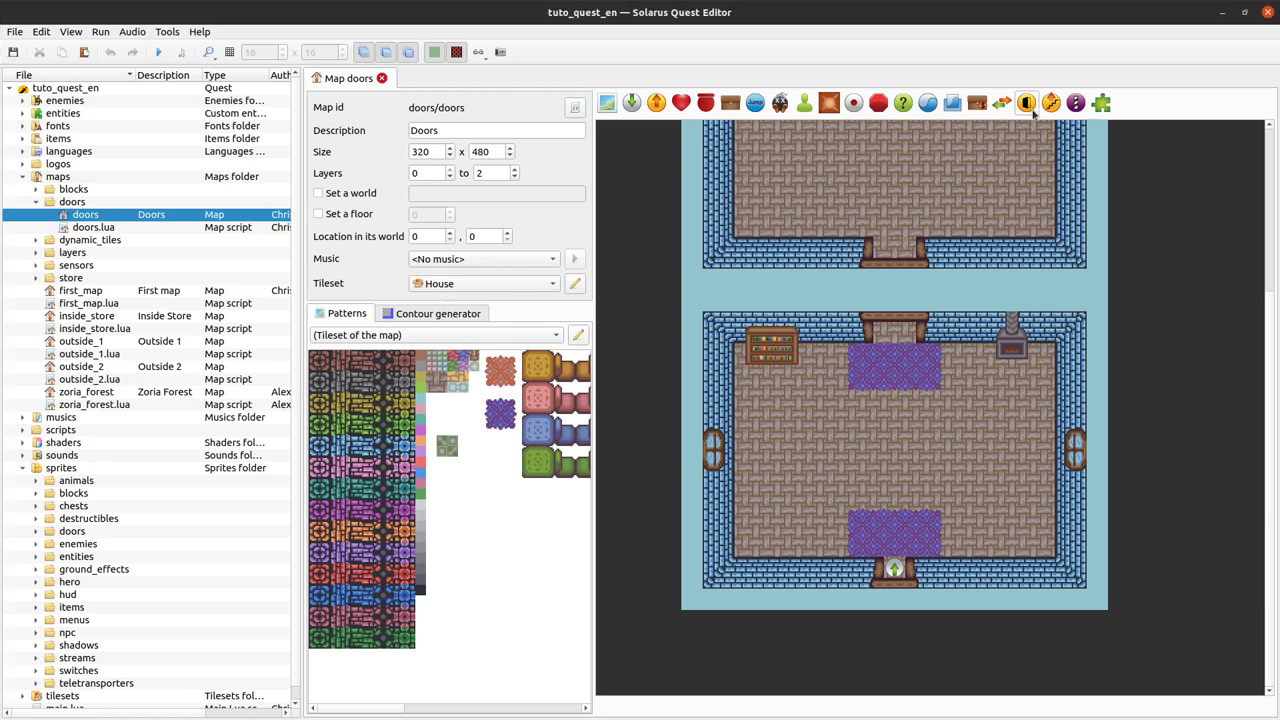
Pick the Door entity tool and drop a door in the middle of the lower room.
click(1026, 103)
click(842, 420)
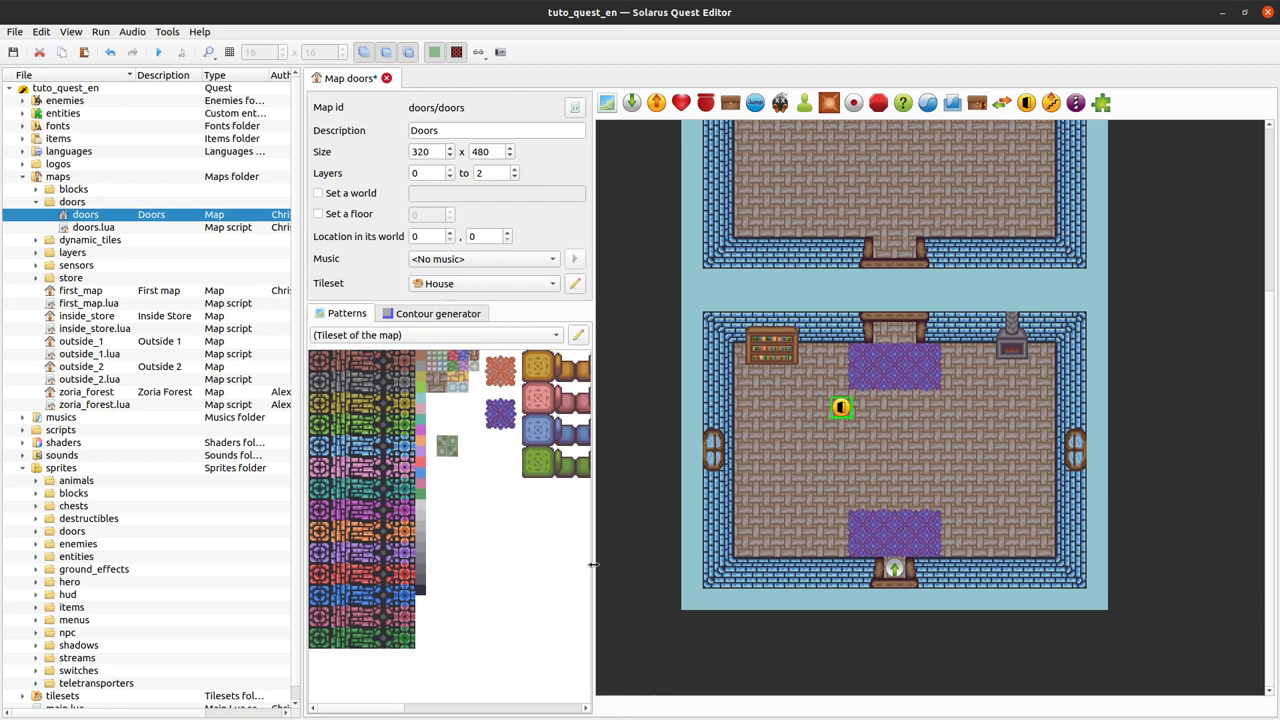
In the placed door's properties, choose the Door (normal) sprite from the doors folder.
double_click(841, 407)
drag(770, 82, 607, 82)
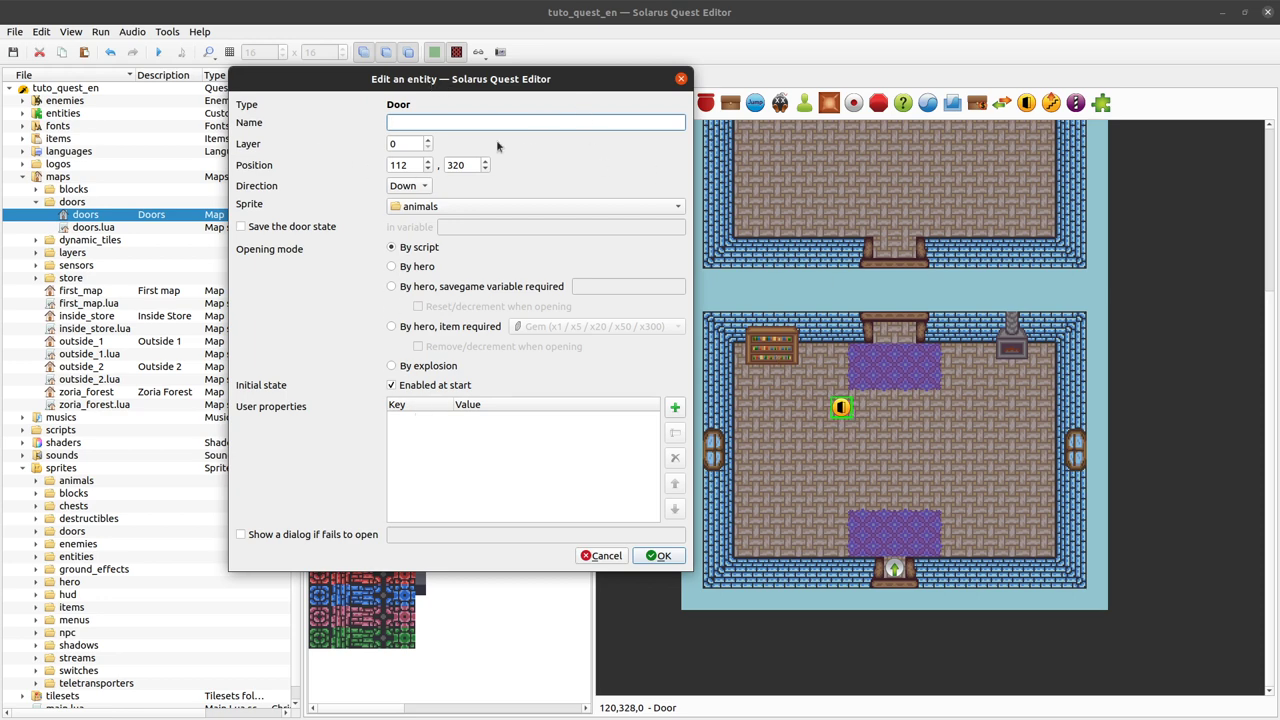
click(472, 205)
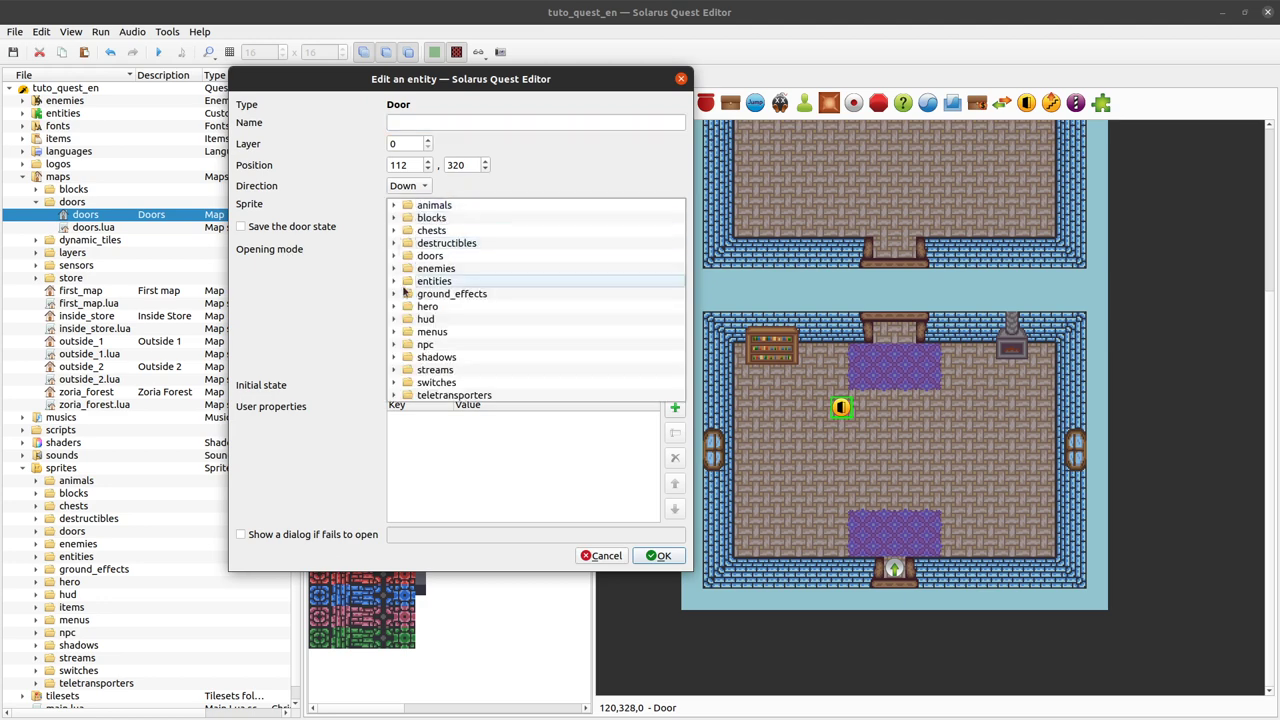
click(394, 256)
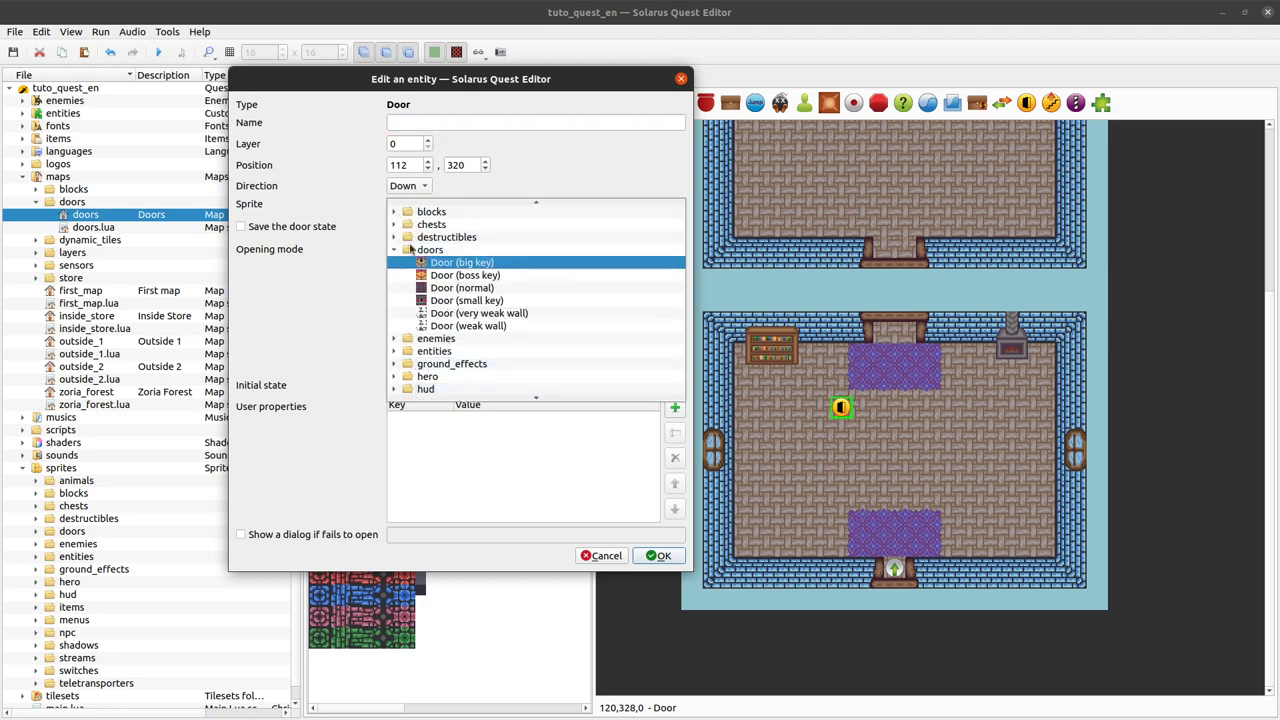
click(479, 289)
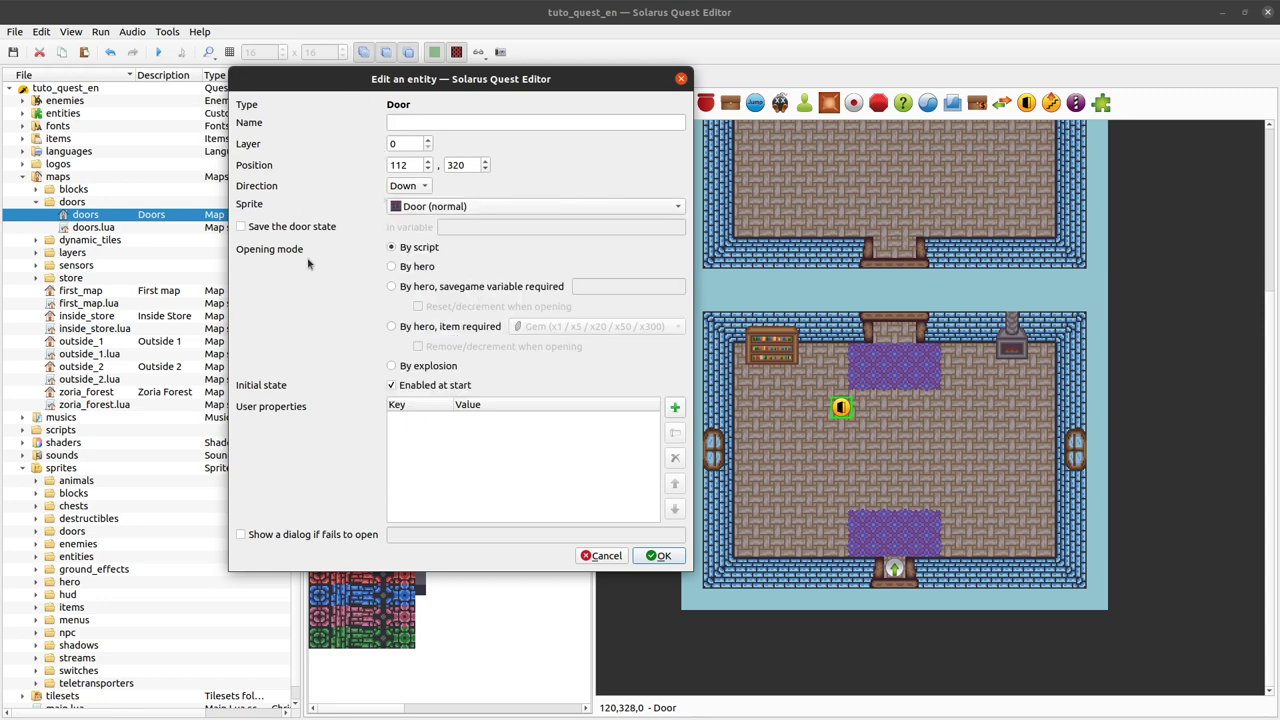
Confirm the door's properties, turn the door to face up and save the map.
click(660, 556)
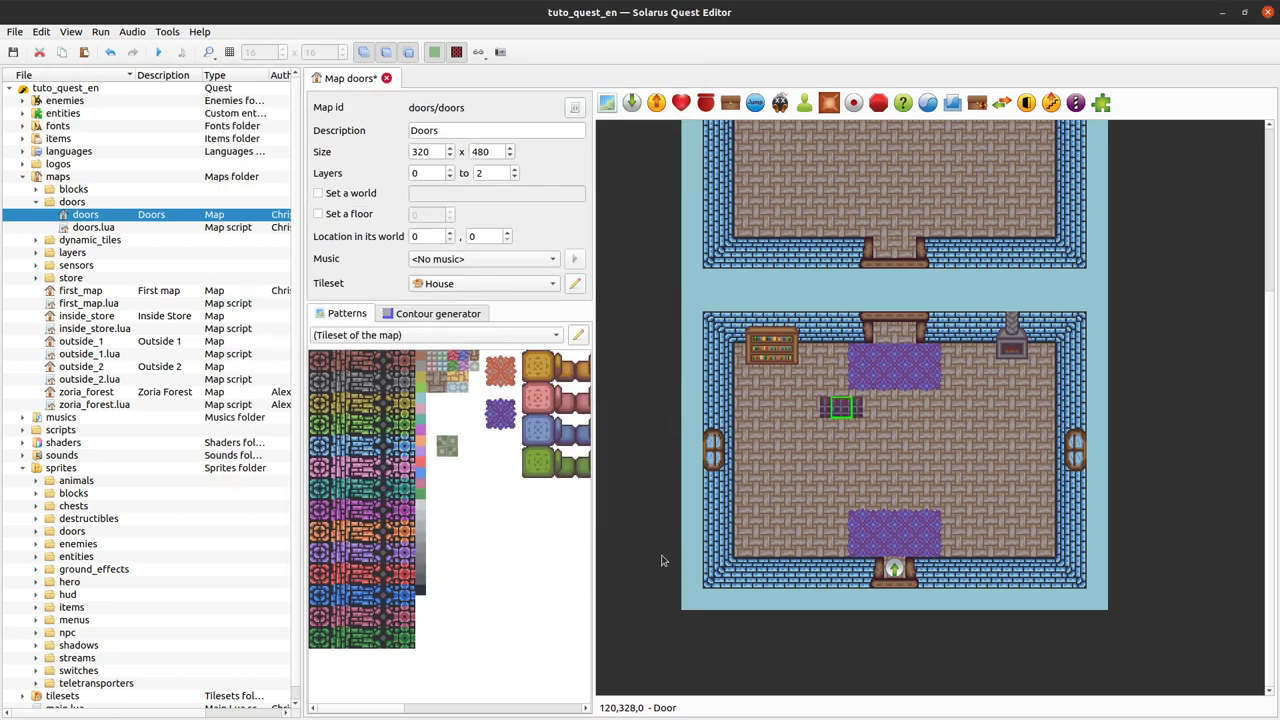
right_click(844, 411)
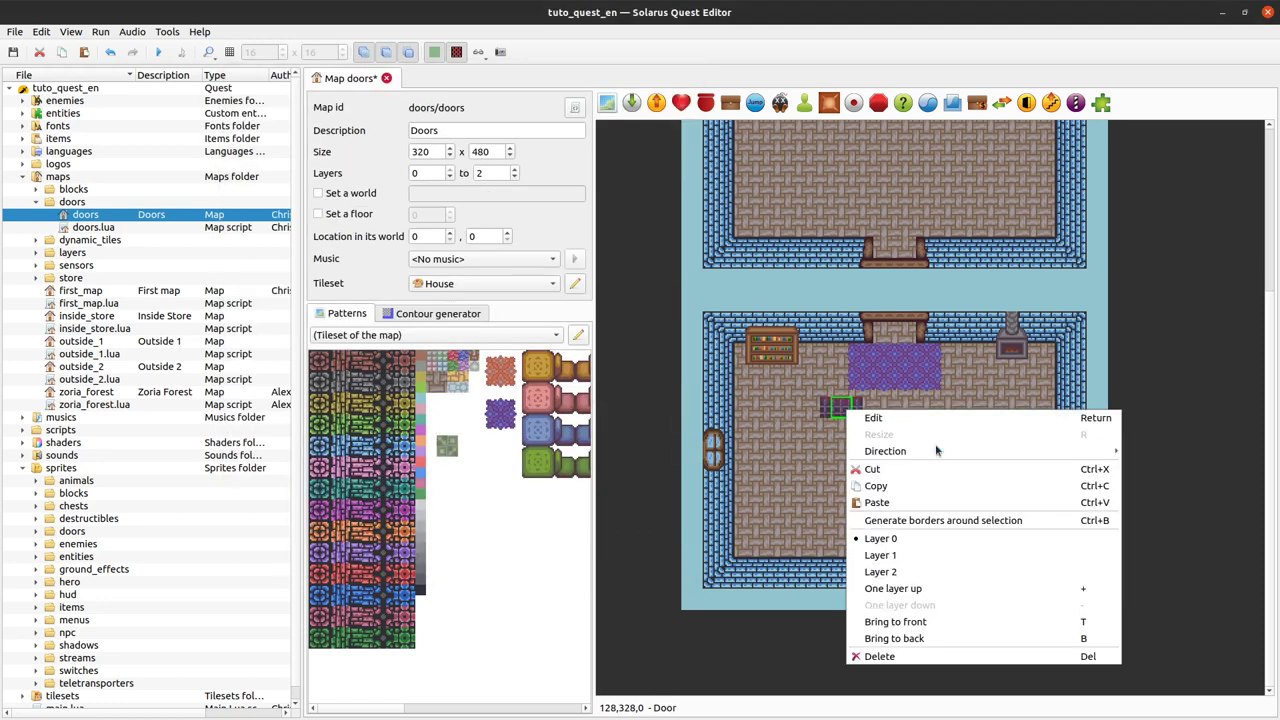
mouse_move(926, 452)
click(1163, 469)
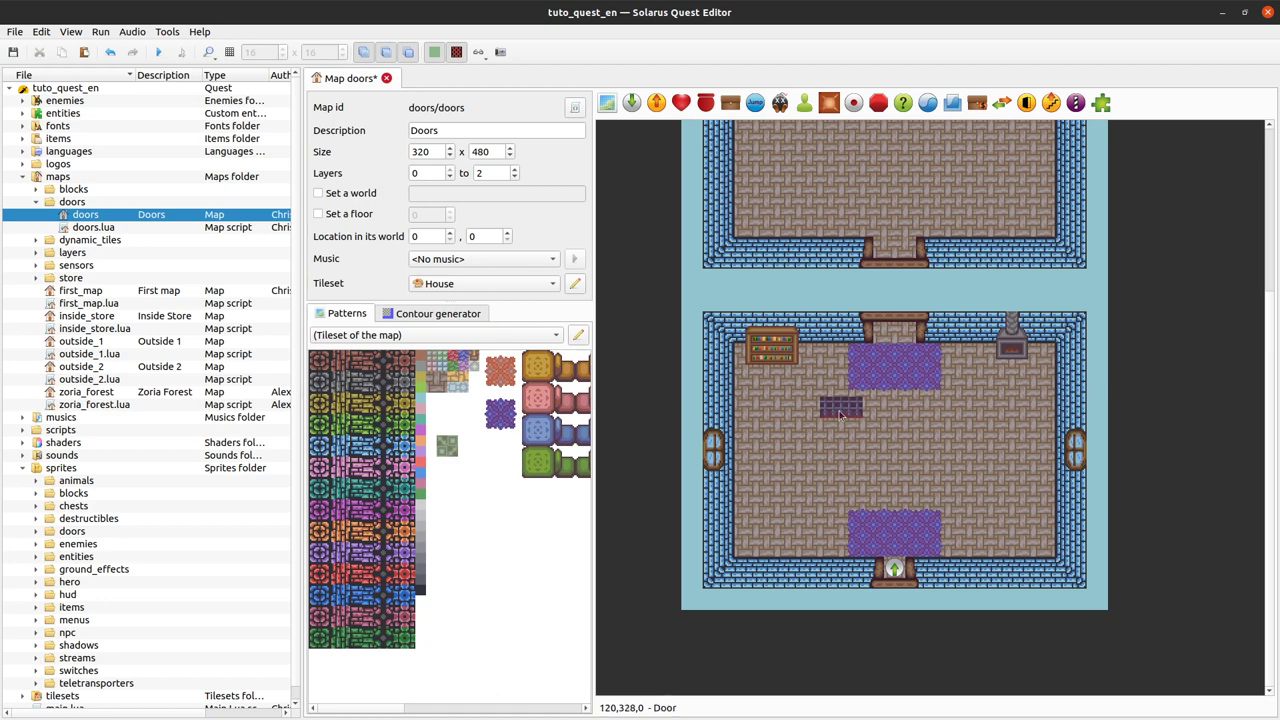
click(840, 410)
key(ctrl+s)
Try the door facing left, set into the lower room's left wall.
drag(843, 410, 876, 432)
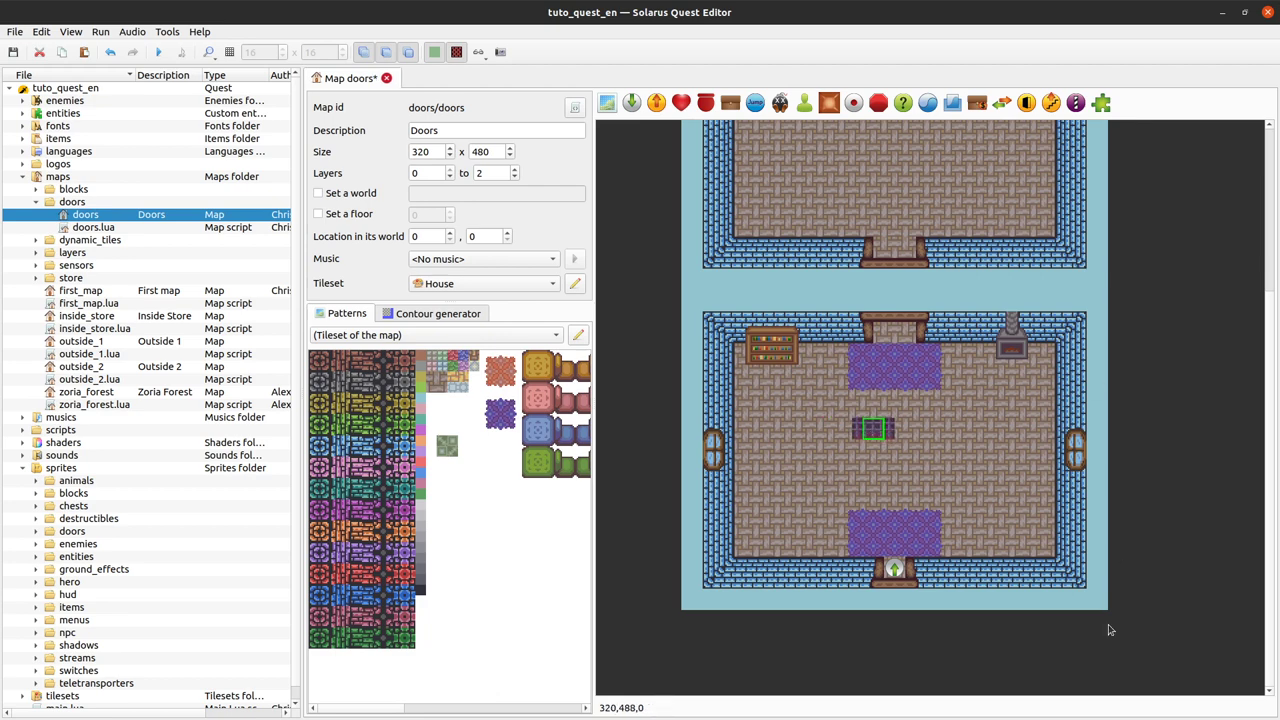
right_click(860, 432)
click(880, 447)
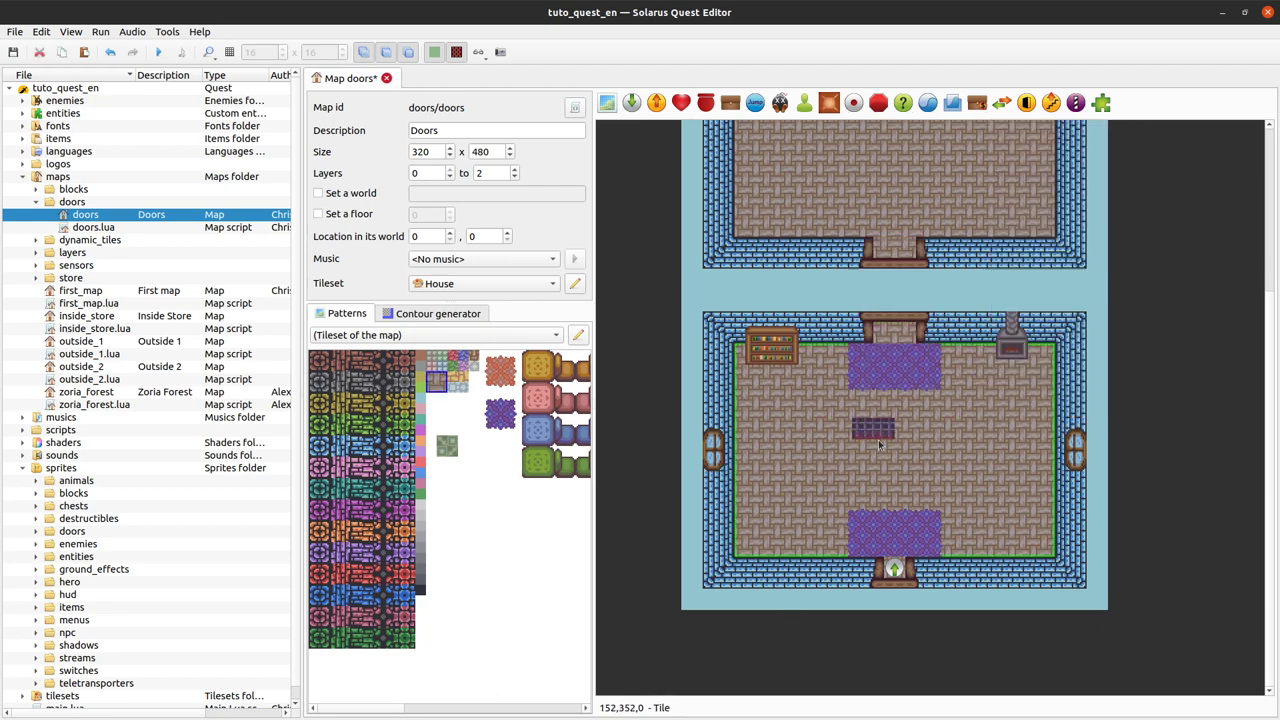
click(874, 430)
right_click(874, 432)
mouse_move(930, 476)
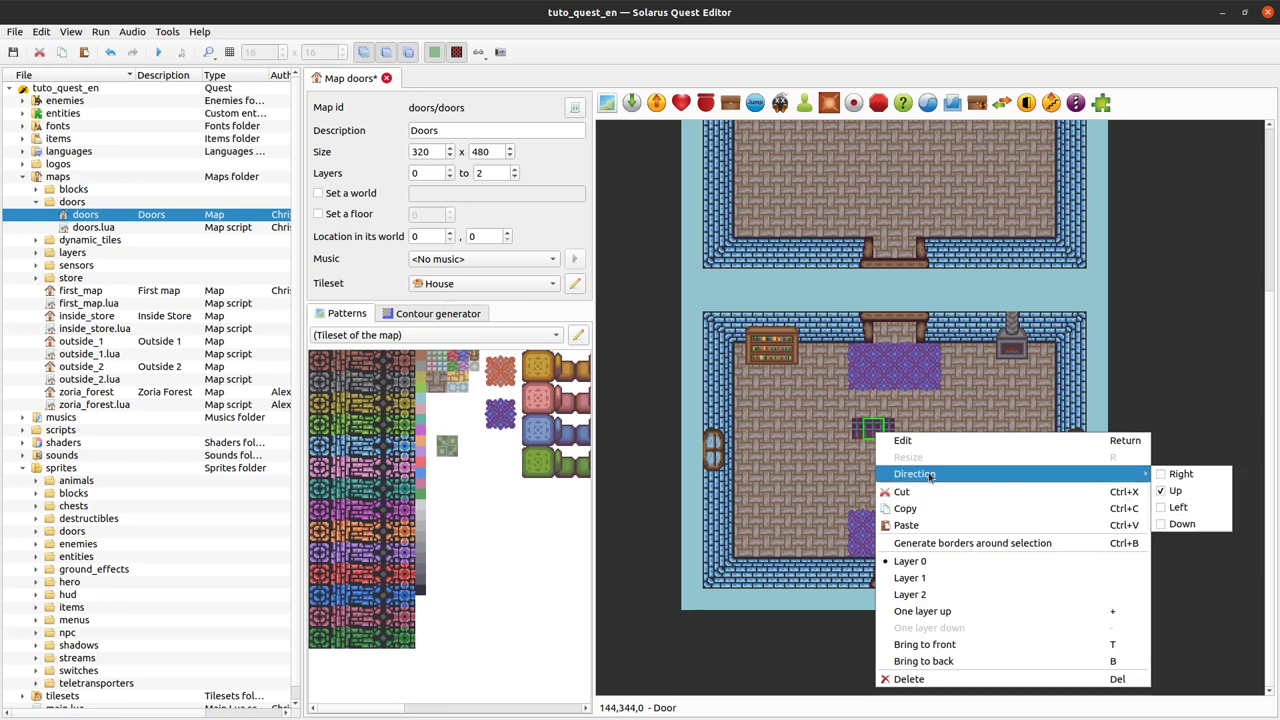
click(1176, 507)
drag(880, 430, 730, 394)
click(731, 392)
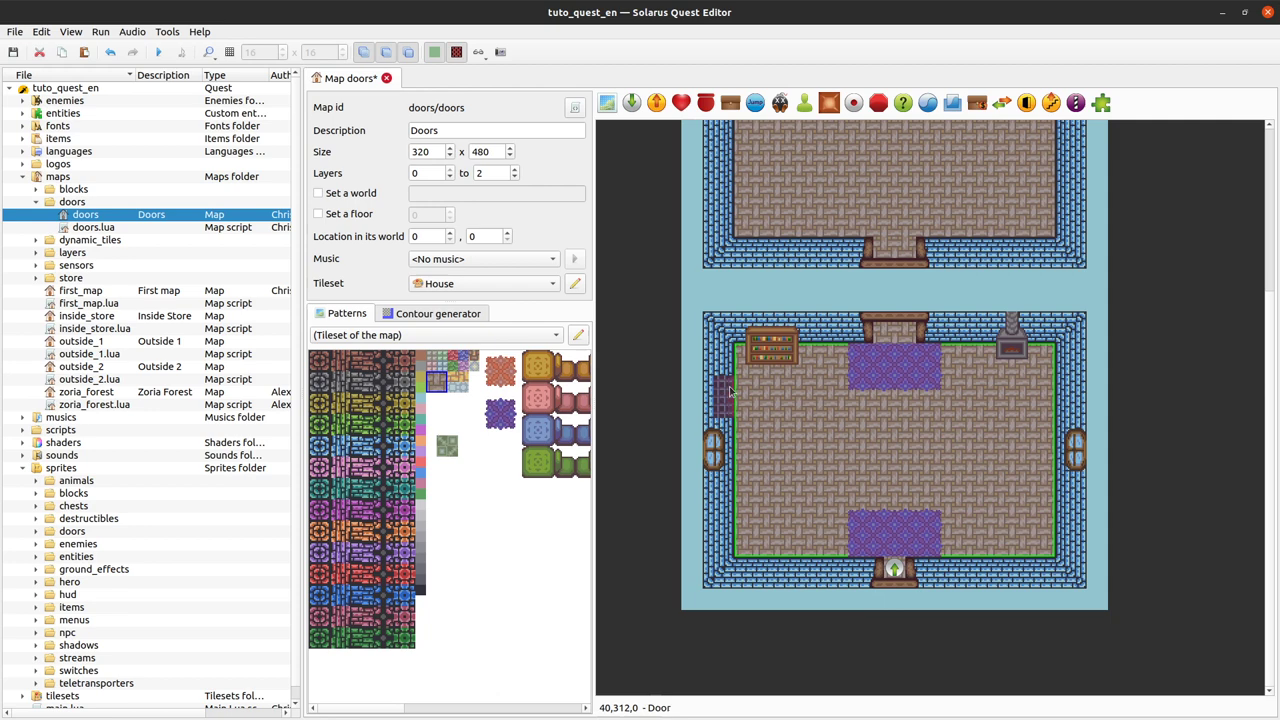
Turn the door back to face up, set it into the lower room's top wall, and save.
drag(724, 402, 868, 412)
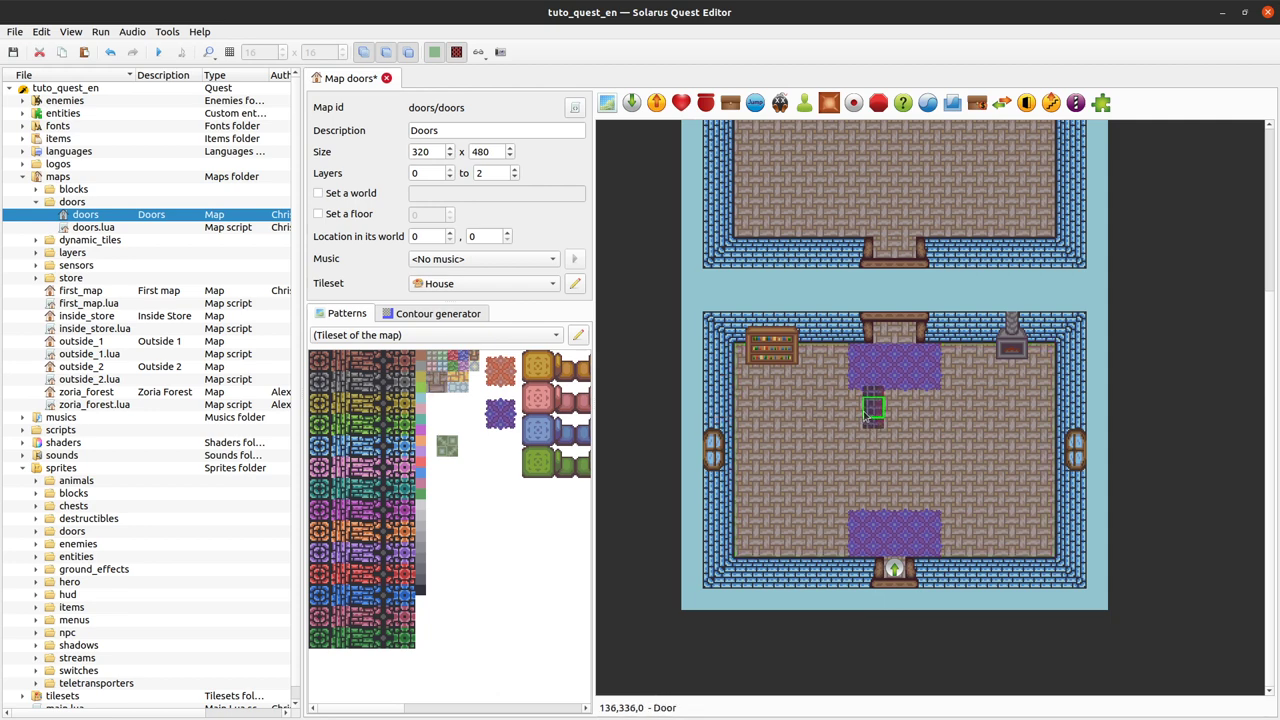
right_click(868, 412)
mouse_move(940, 455)
click(1182, 470)
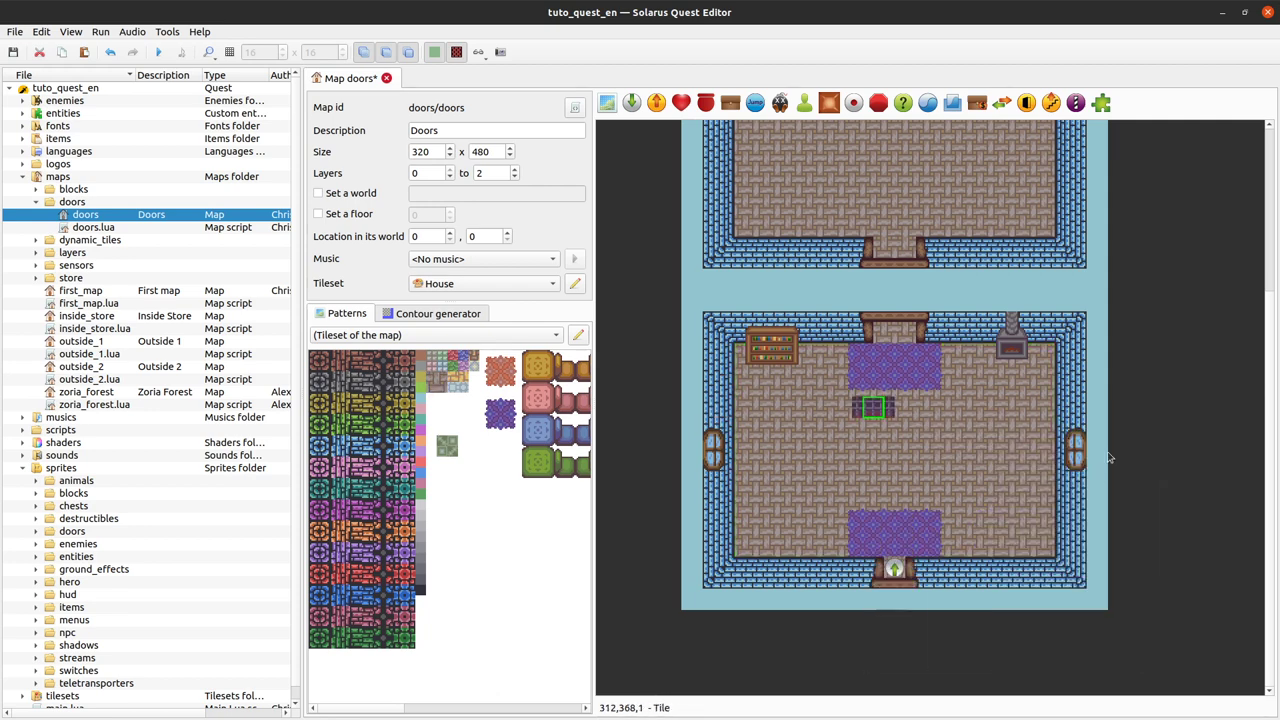
drag(873, 408, 899, 338)
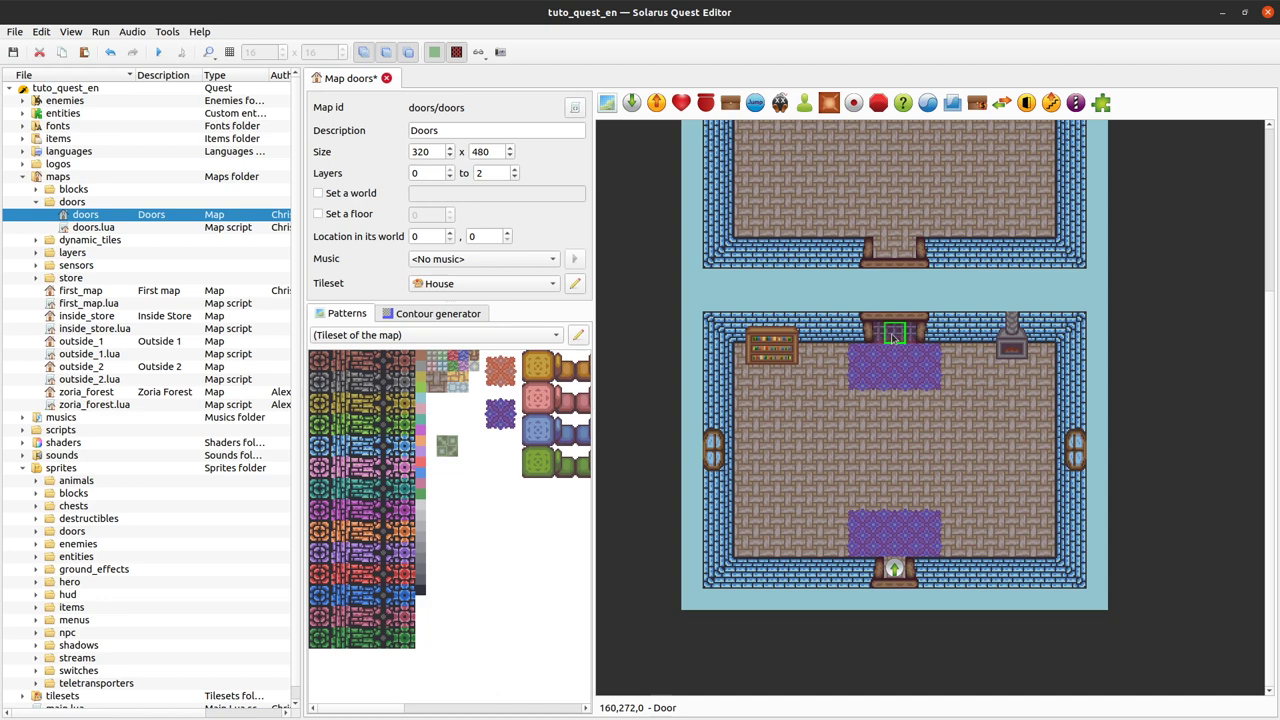
key(ctrl+s)
scroll(168, 475, down, 1)
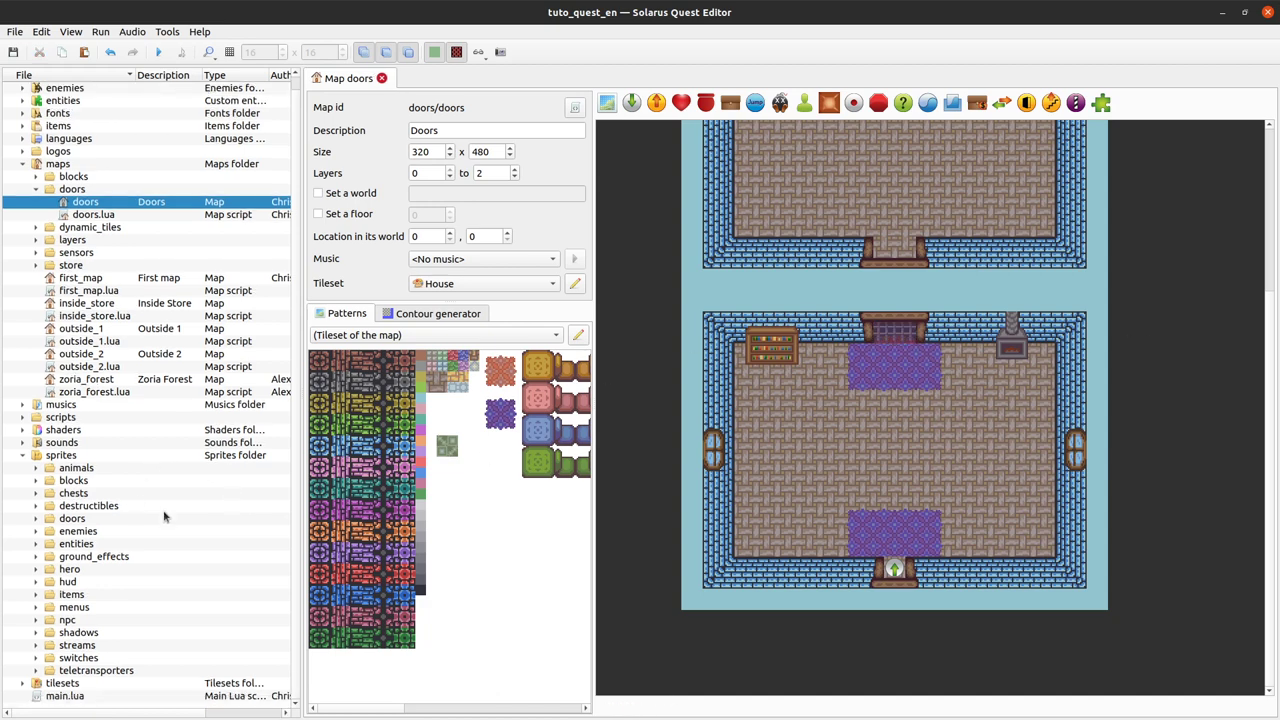
Open the door_normal sprite from sprites/doors and inspect its opening, closing and closed animations.
click(36, 518)
double_click(95, 562)
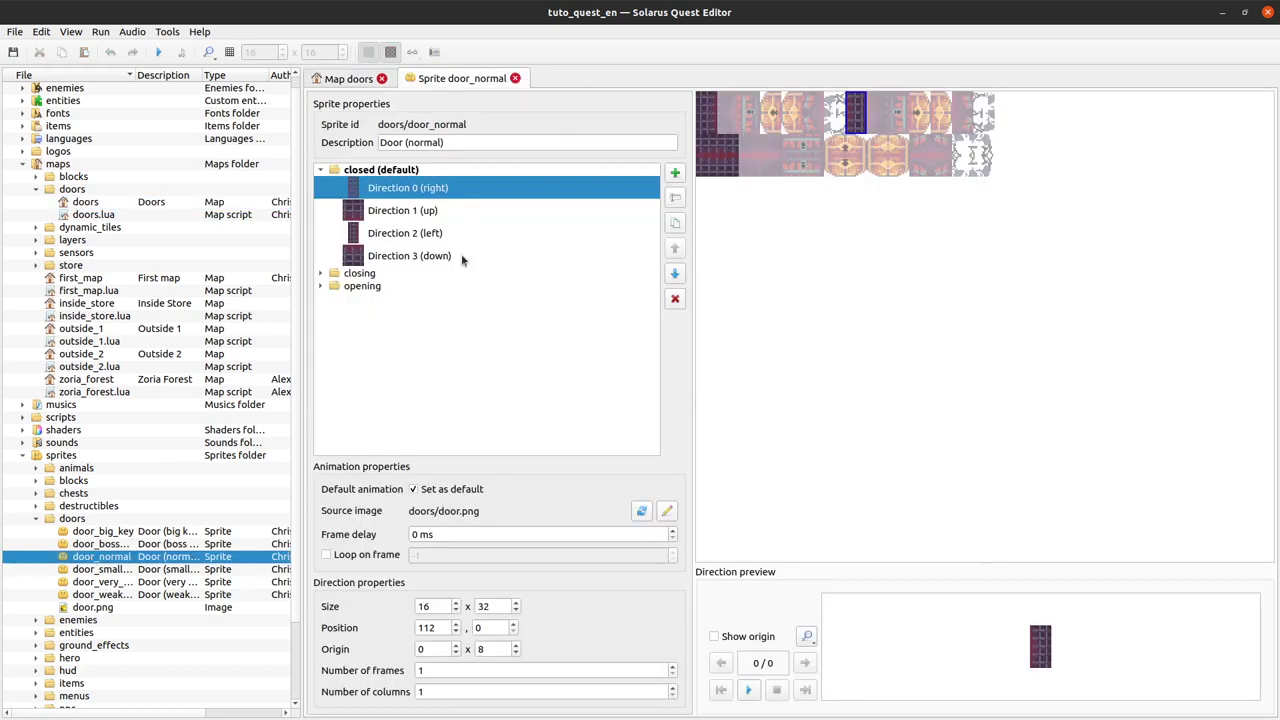
click(320, 286)
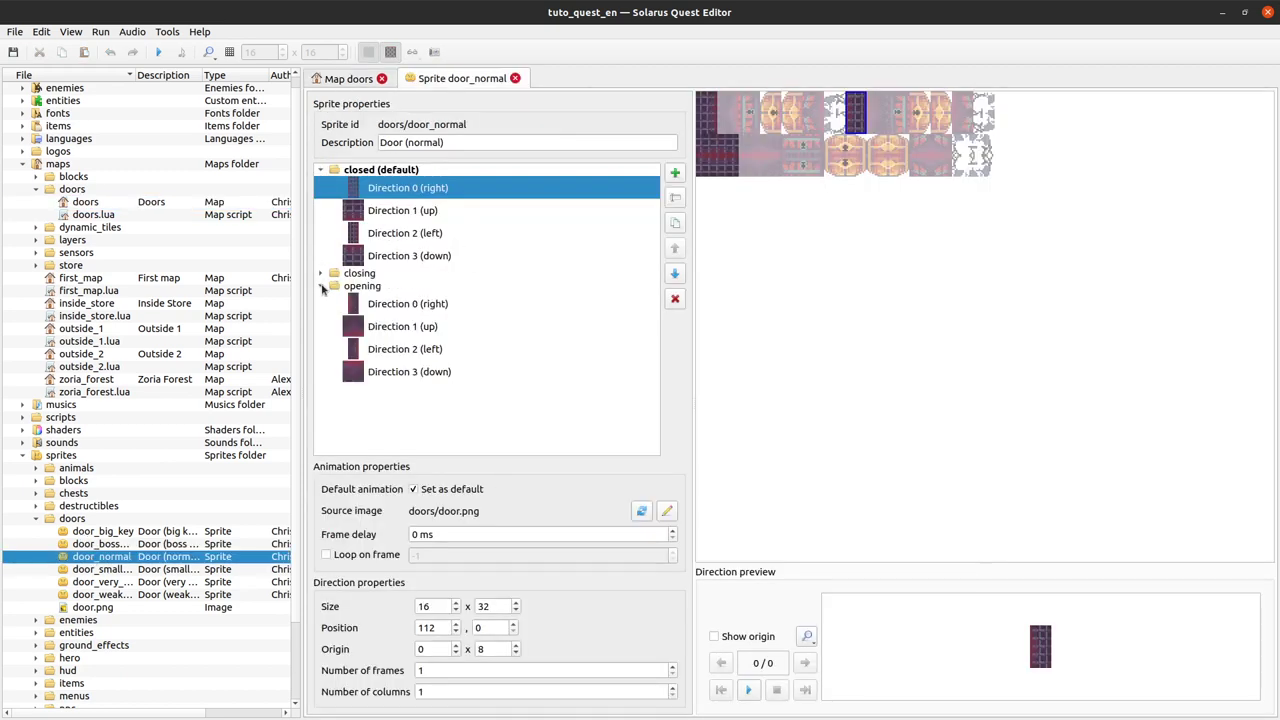
click(320, 273)
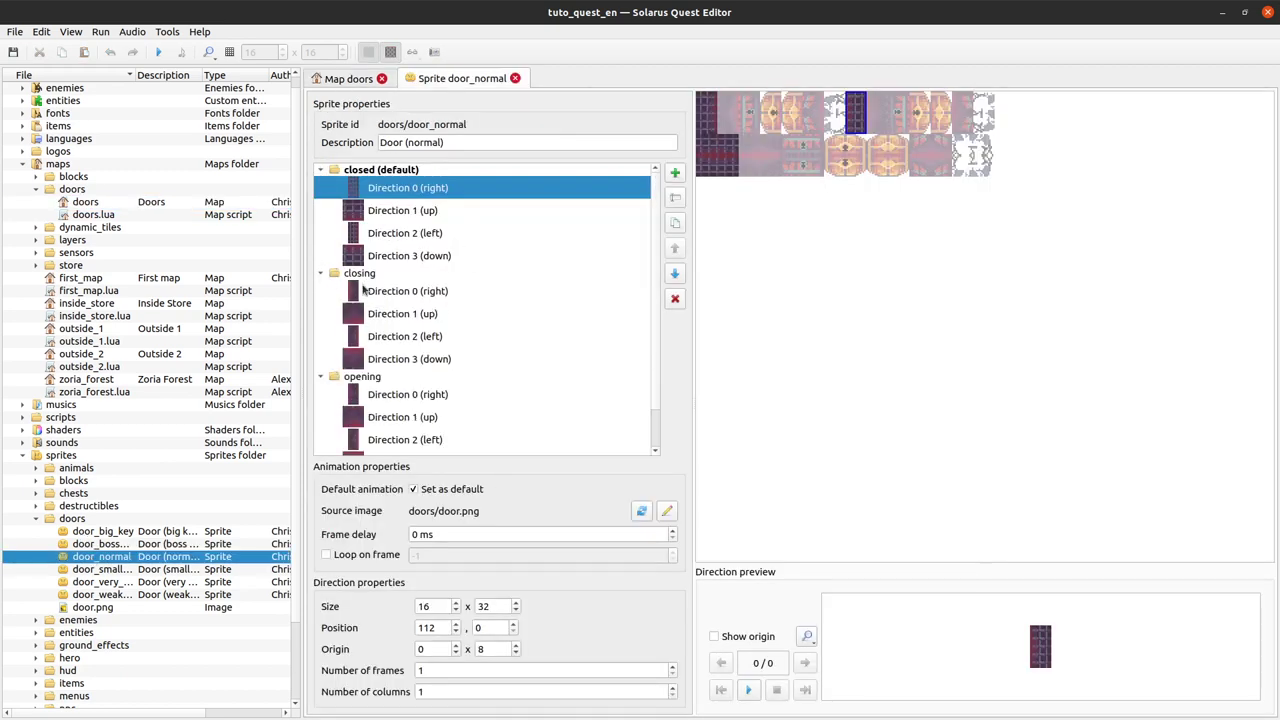
click(397, 171)
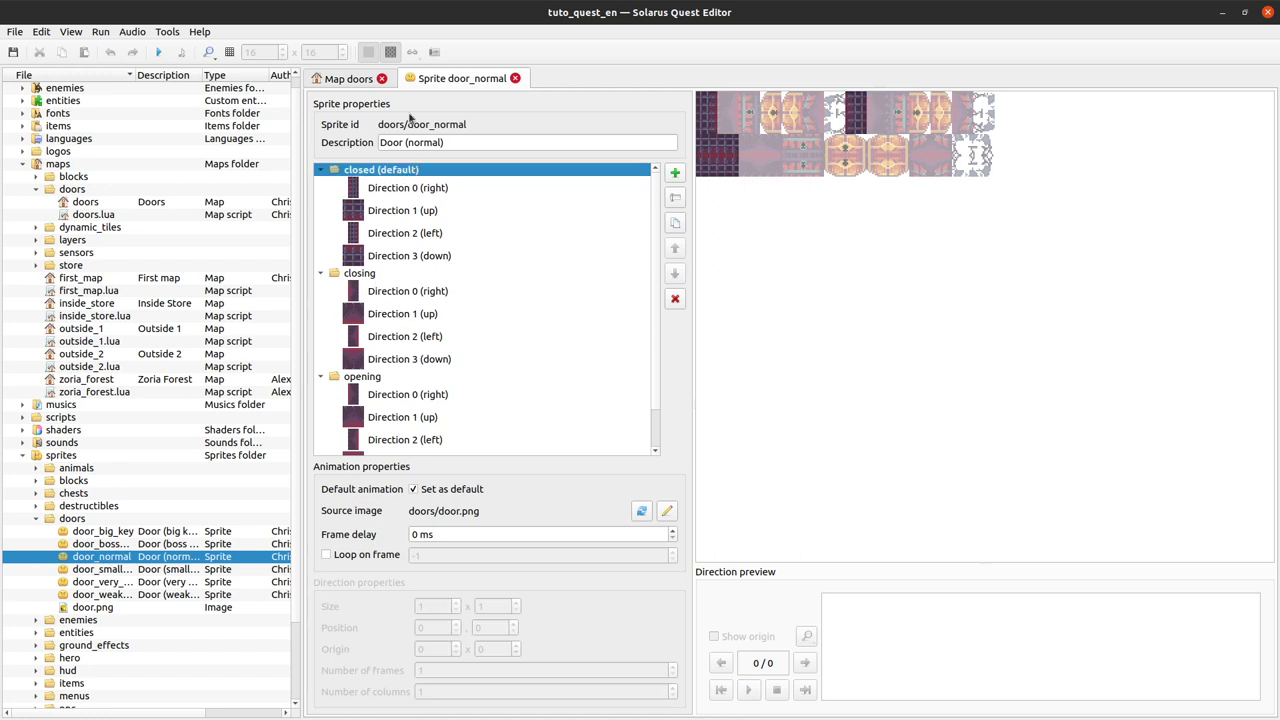
click(387, 193)
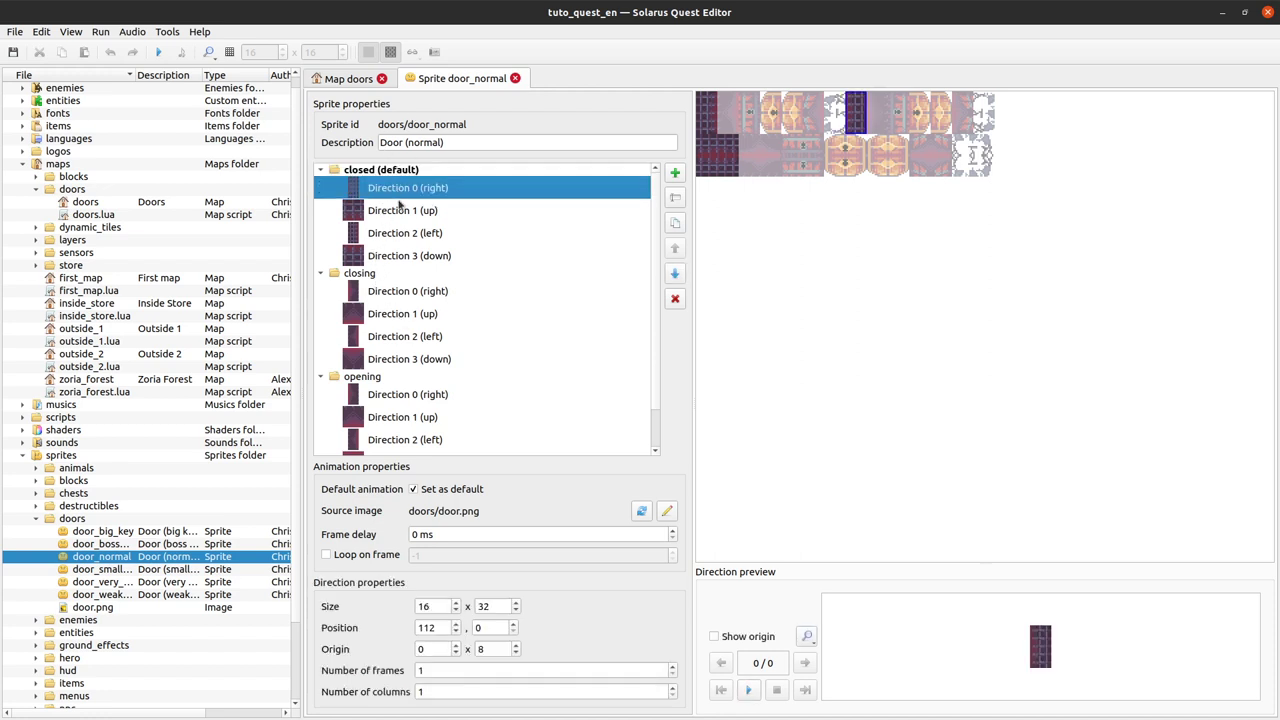
click(418, 260)
Go back to the doors map and start a test run of the quest.
click(415, 190)
click(352, 78)
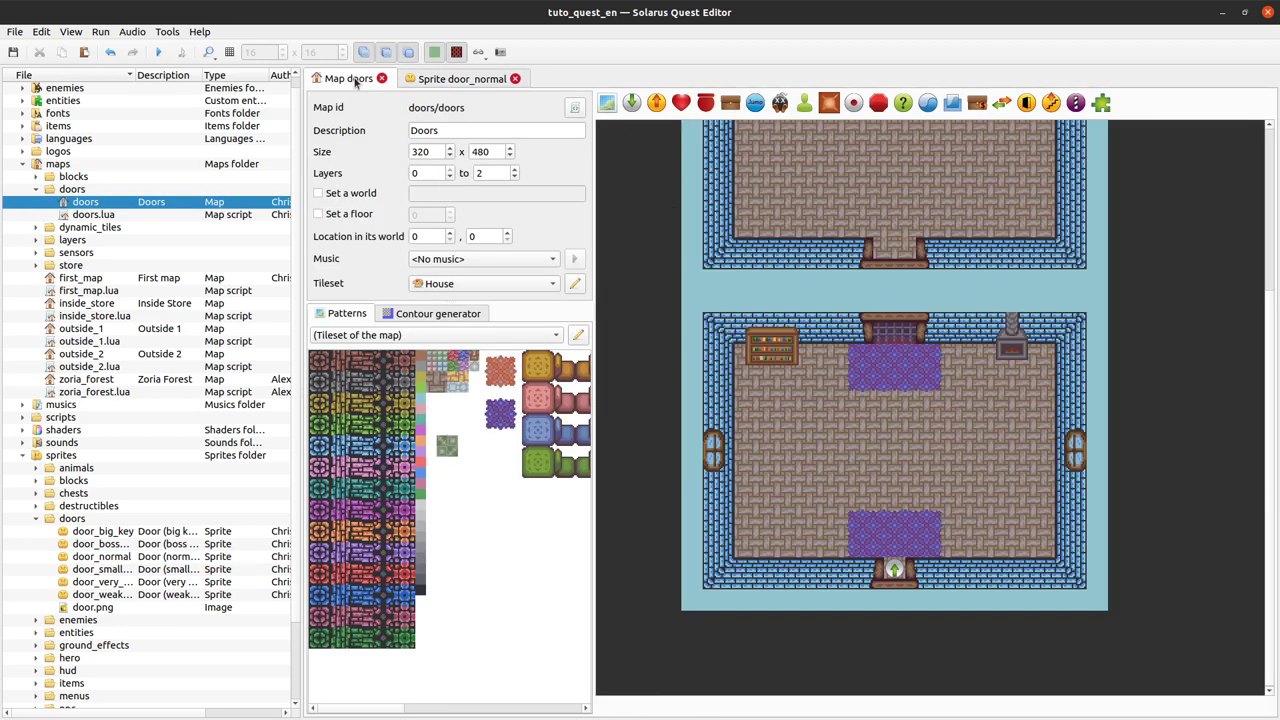
click(158, 52)
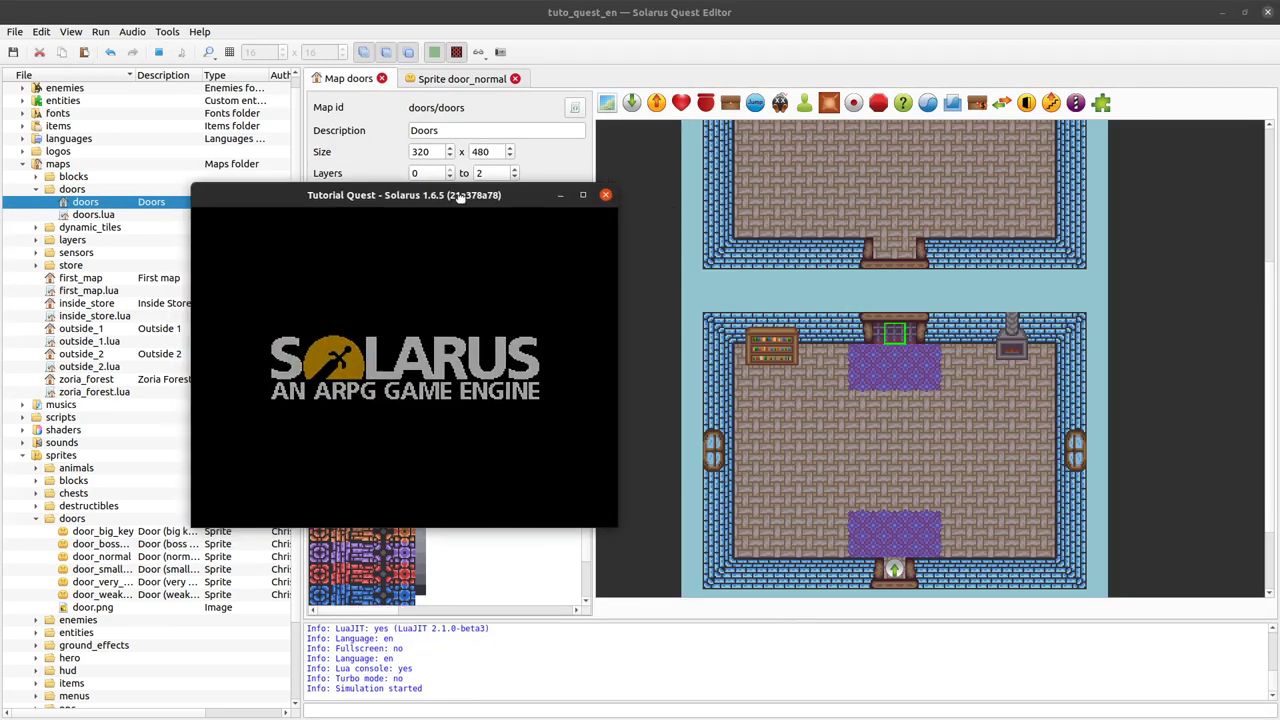
Walk the hero up to the top door, moving right along the carpet.
key(Up)
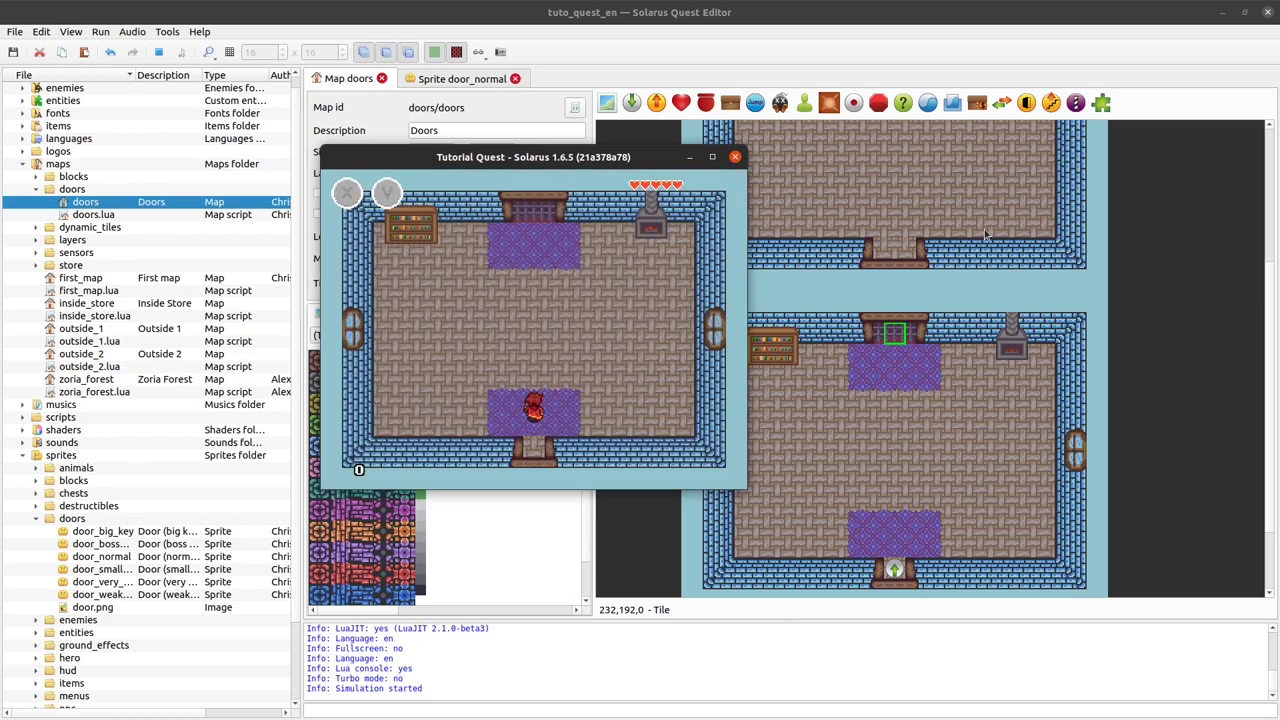
key(Right)
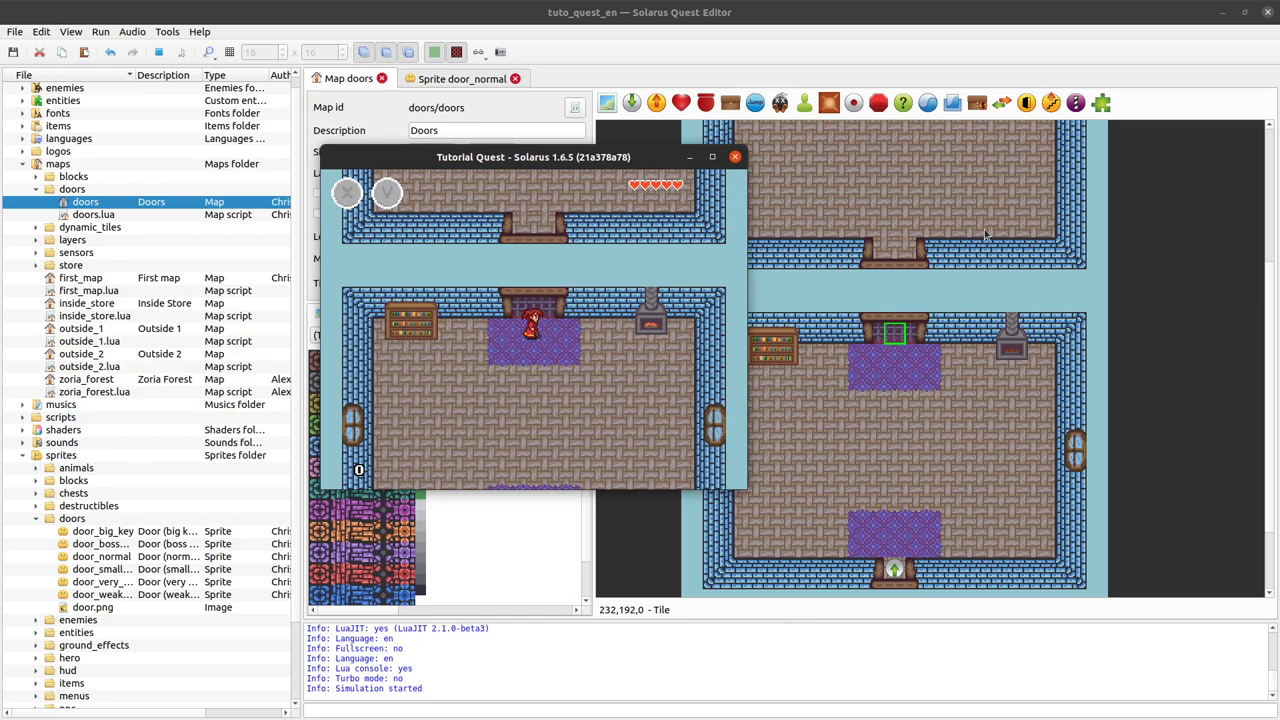
key(Left)
key(Right)
Close the running game and inspect door_normal's opening animation, right direction.
click(735, 157)
click(462, 79)
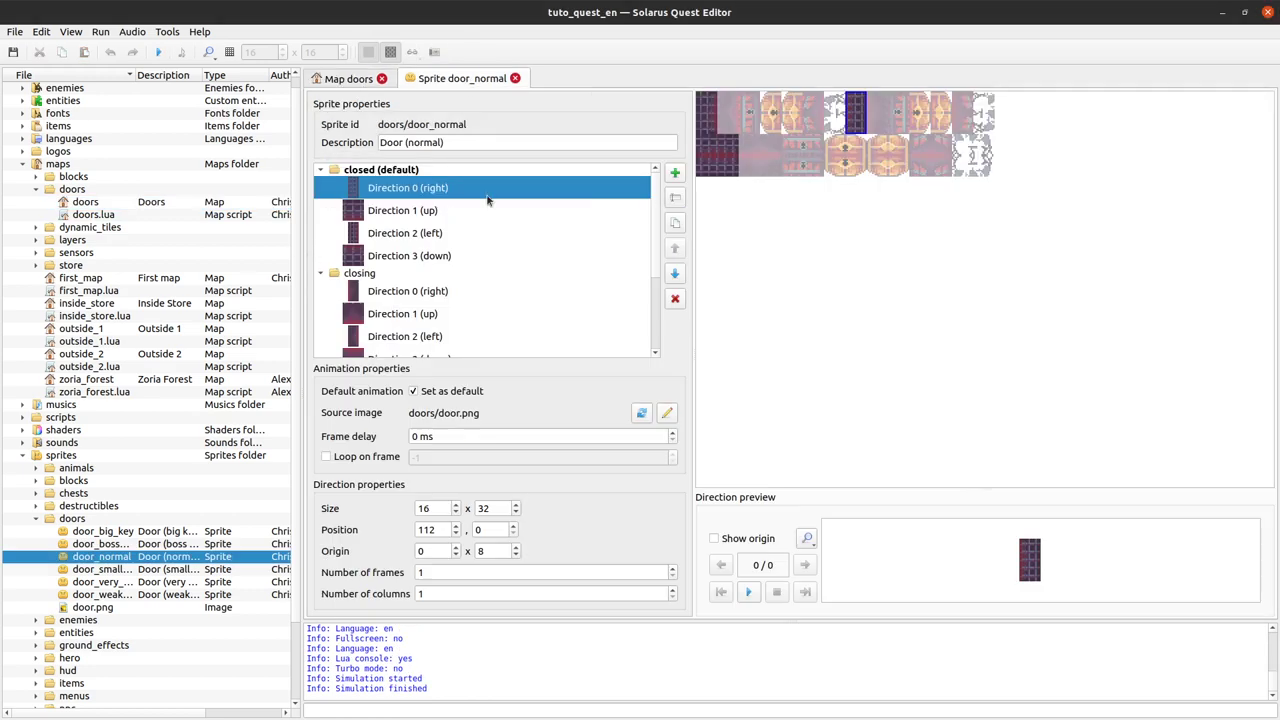
scroll(500, 210, down, 2)
click(388, 260)
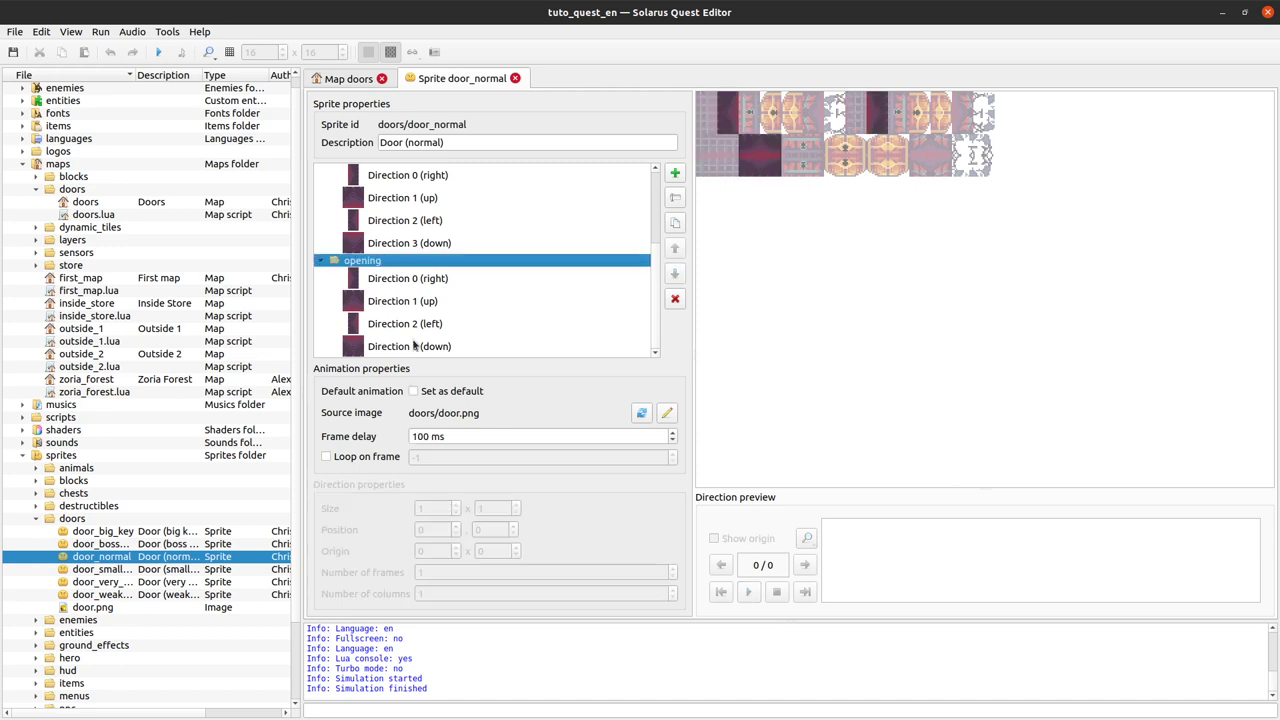
click(418, 285)
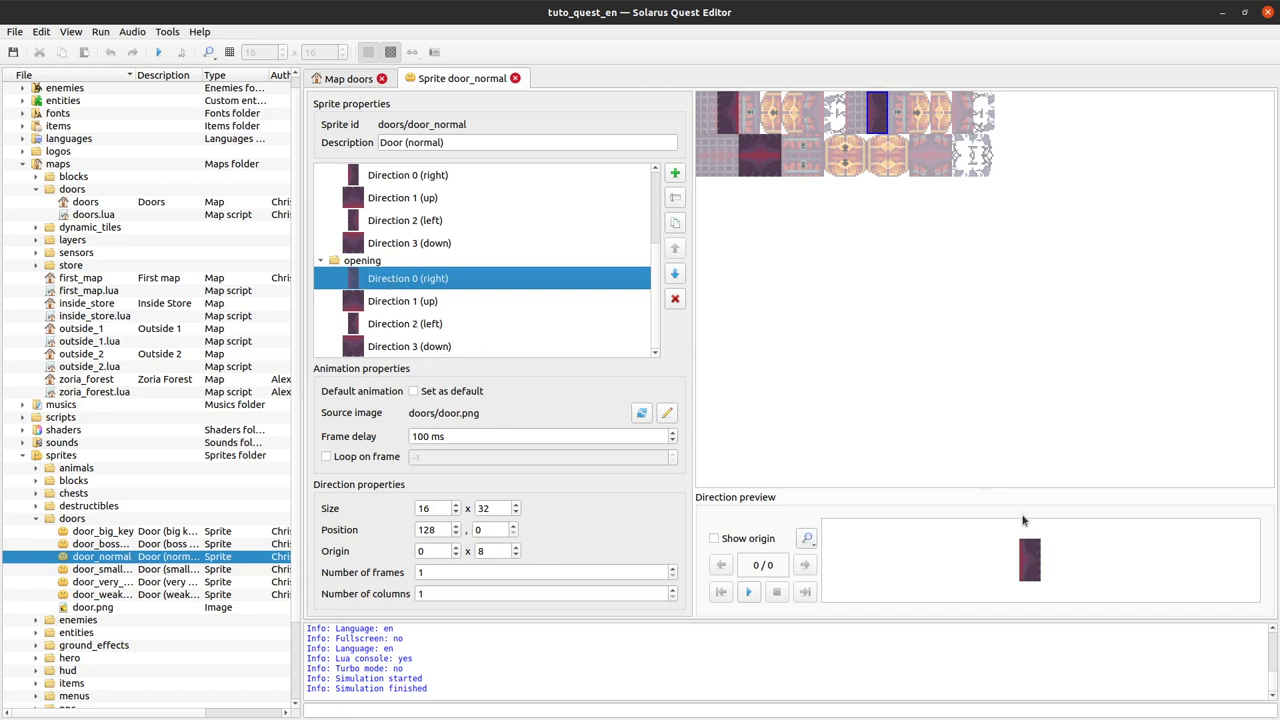
Compare the closing animation's right-facing direction with the closed animation's.
scroll(545, 318, up, 2)
scroll(437, 318, down, 2)
scroll(340, 284, up, 2)
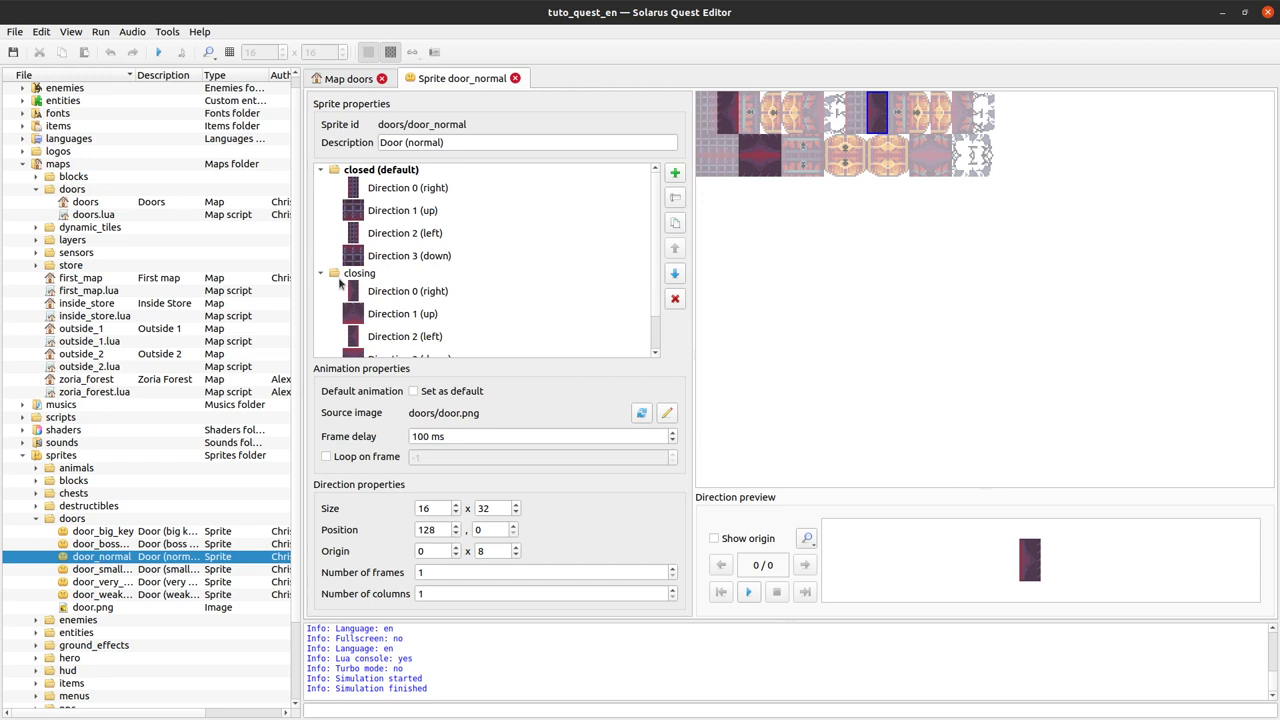
click(321, 274)
click(373, 275)
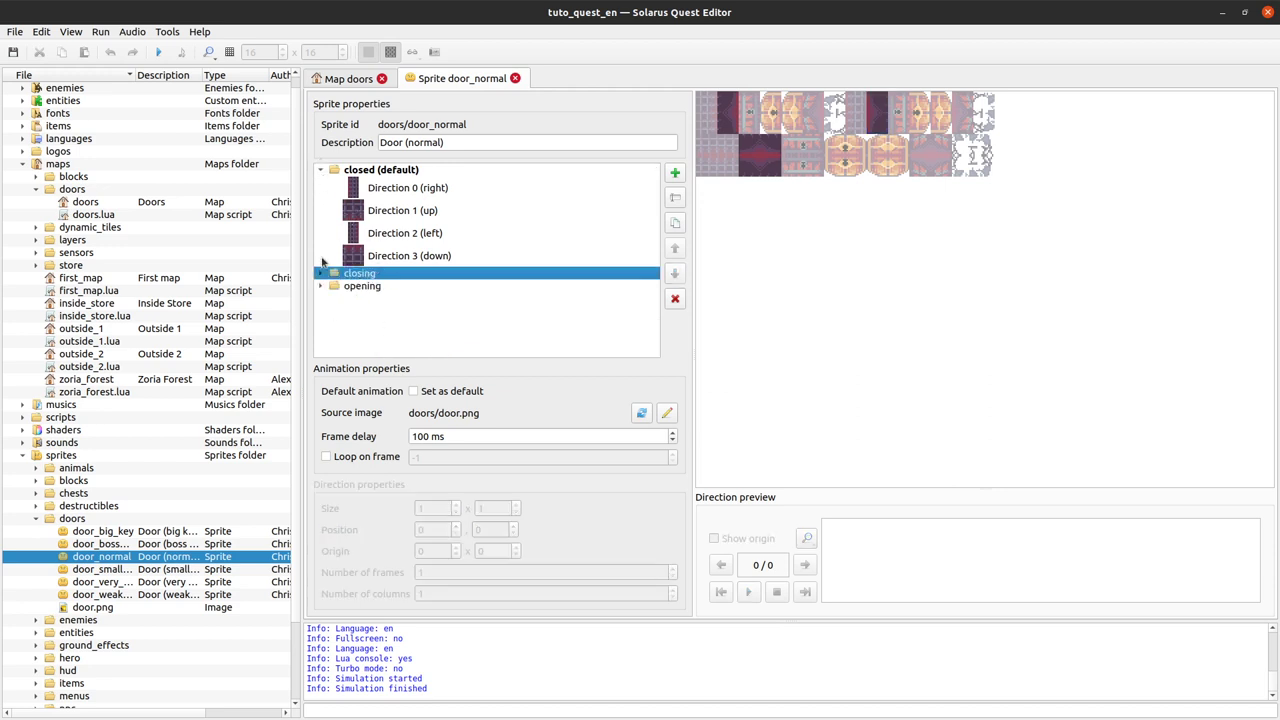
click(321, 273)
click(389, 296)
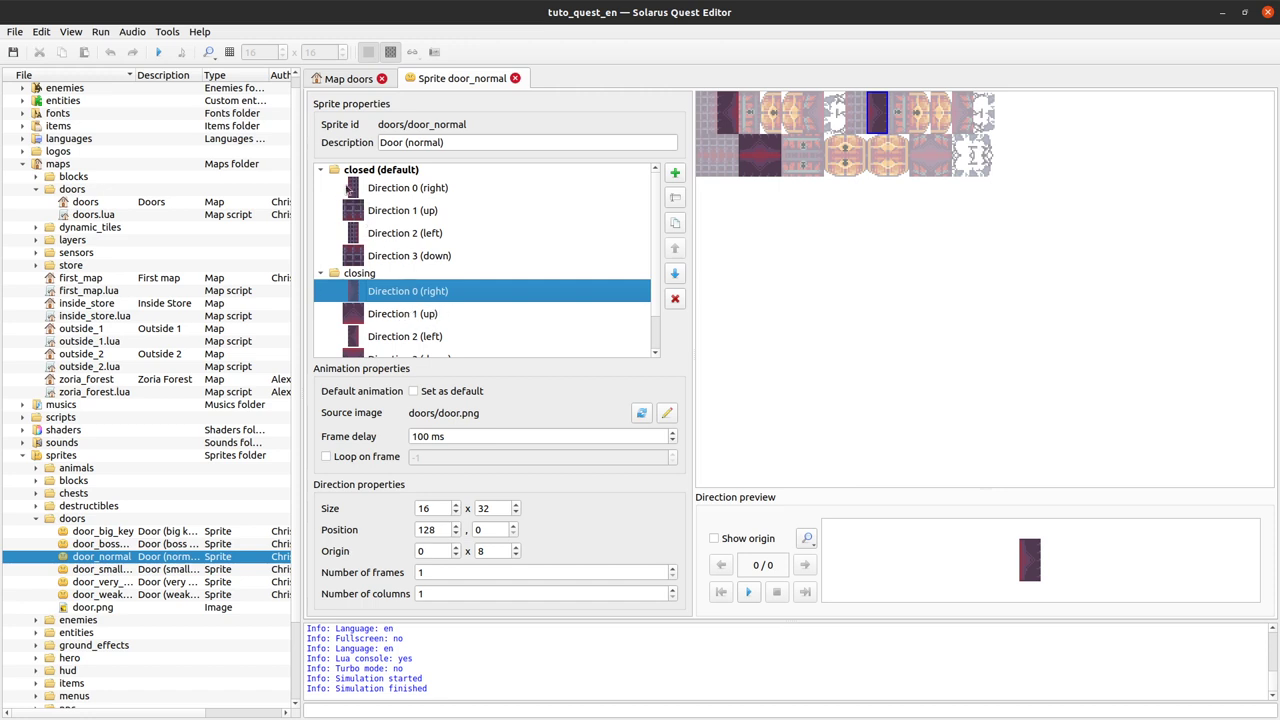
click(399, 186)
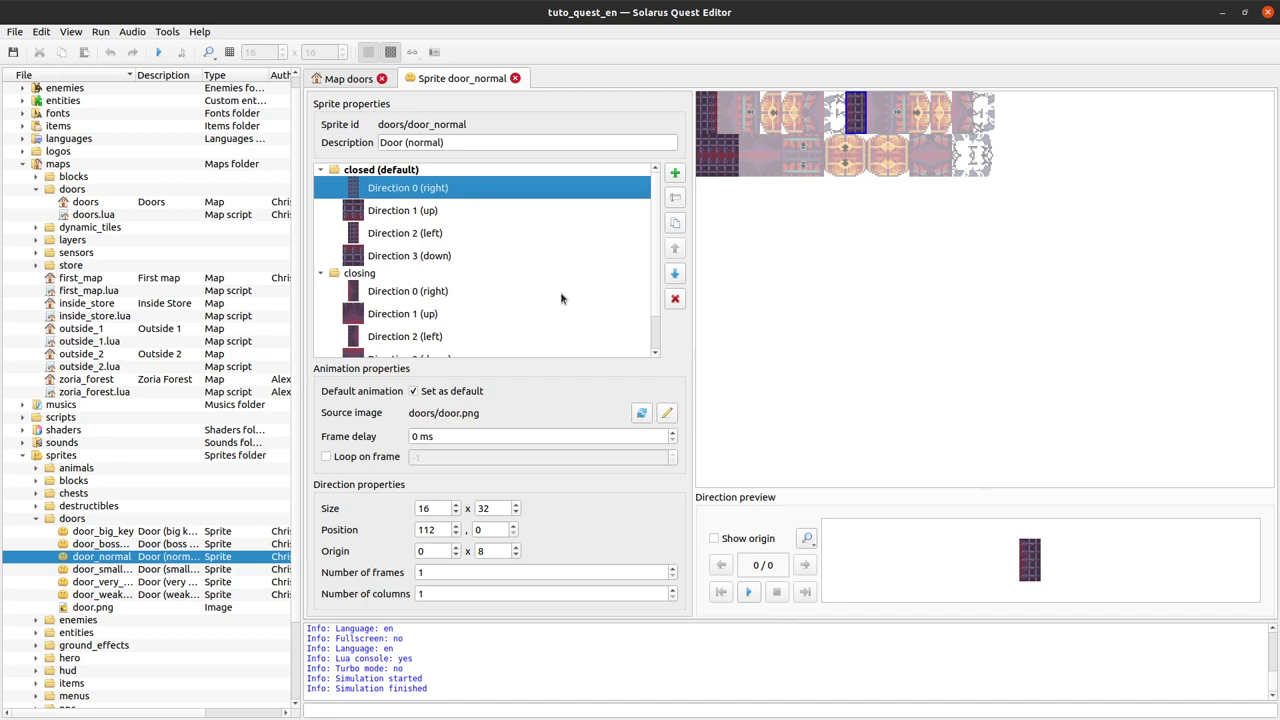
Review the opening and closed default animation properties, then return to the doors map.
click(320, 170)
click(320, 182)
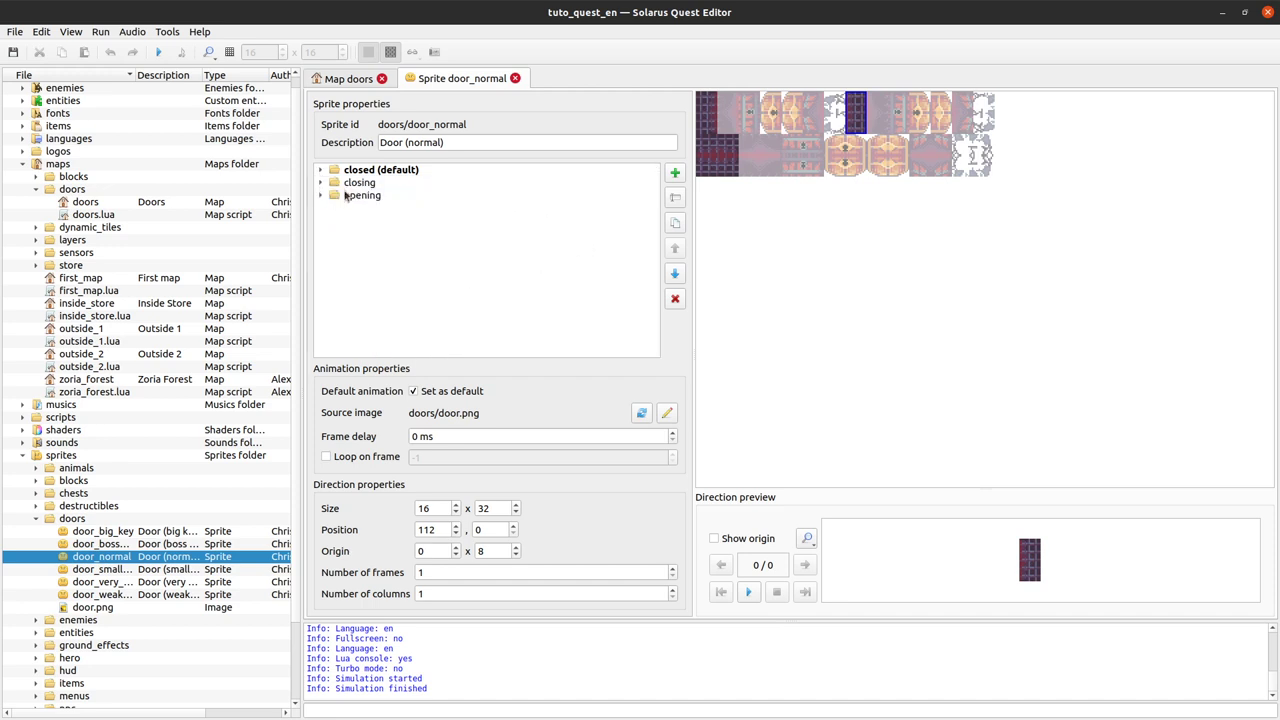
click(352, 195)
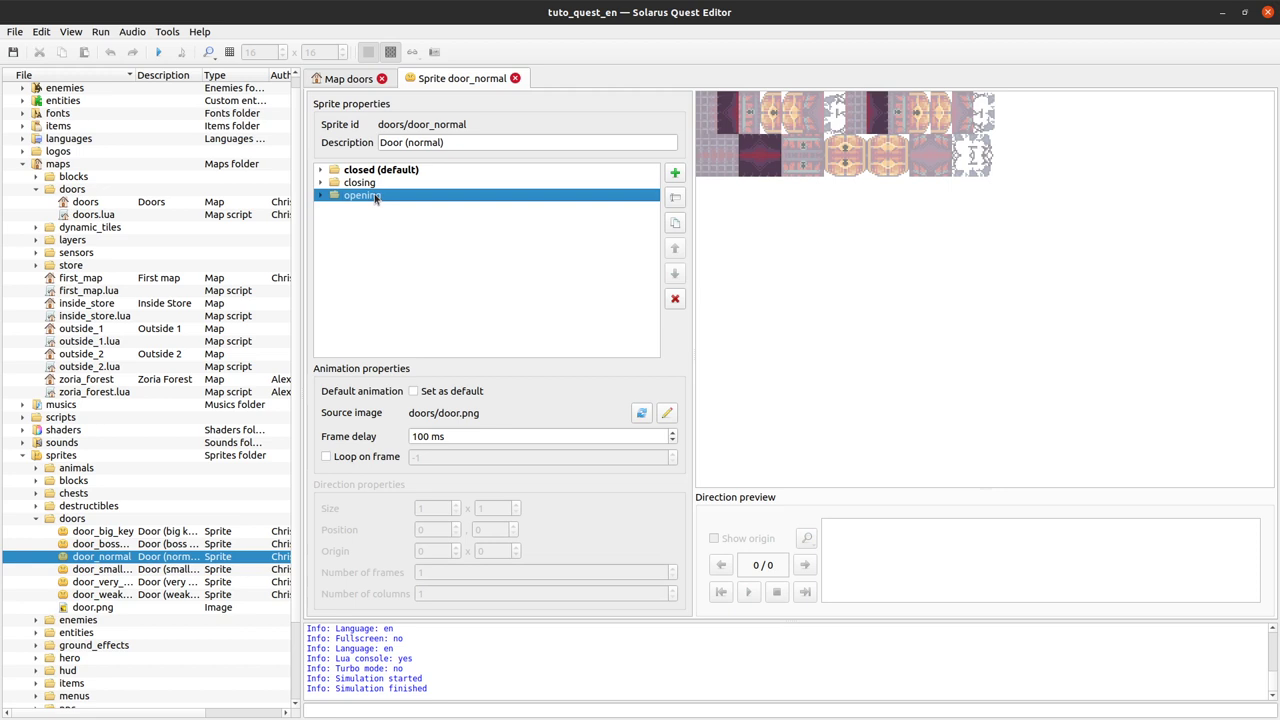
click(366, 171)
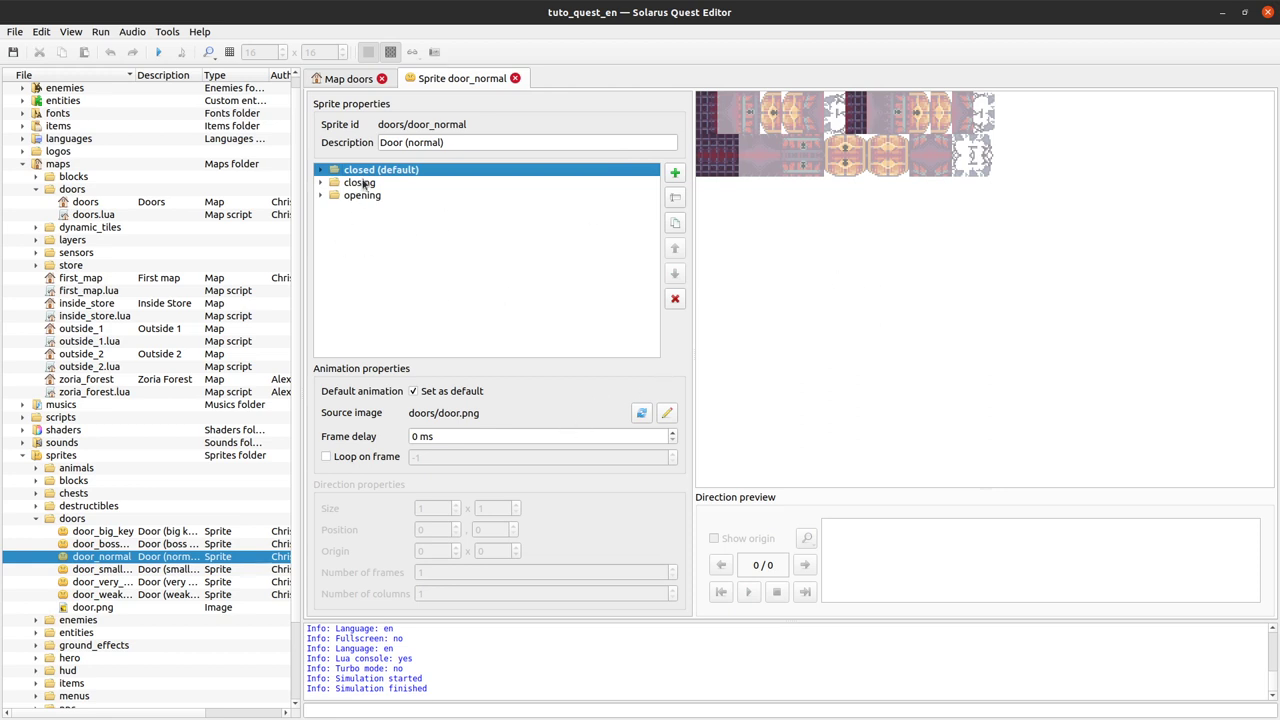
click(372, 80)
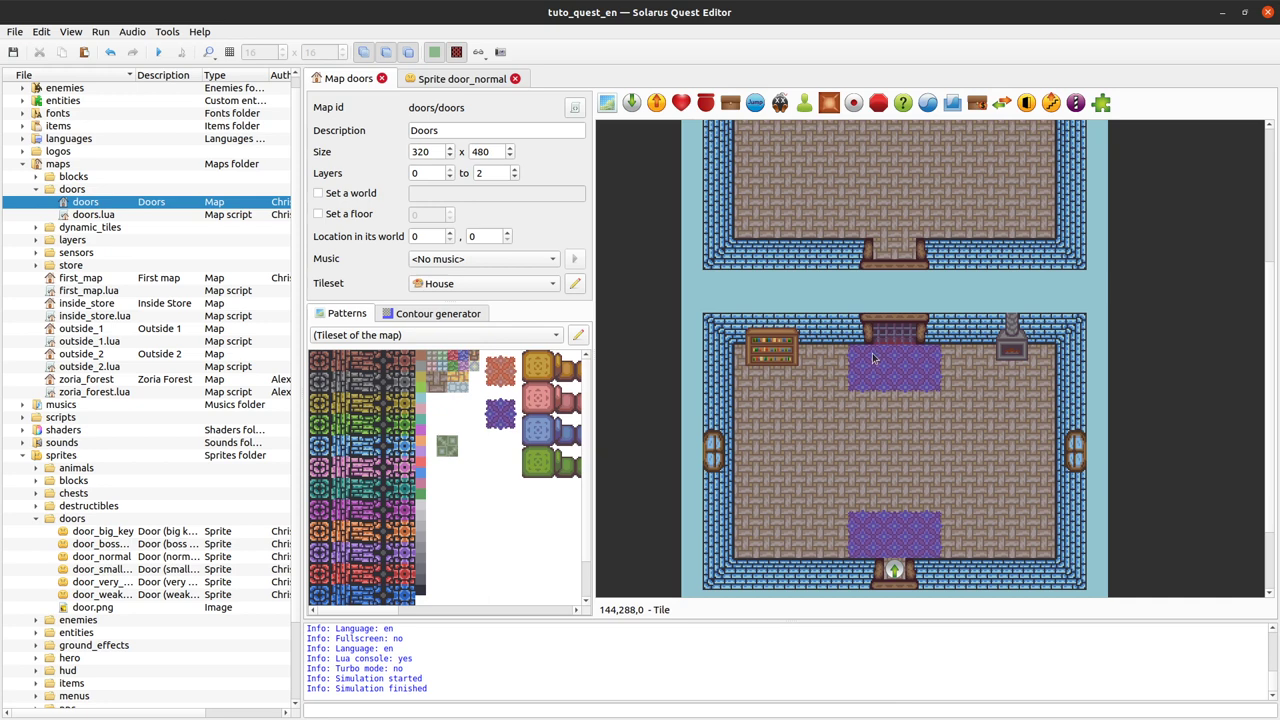
Name the lower room's top door door_a, leaving it set to open by script.
double_click(898, 338)
drag(710, 85, 537, 61)
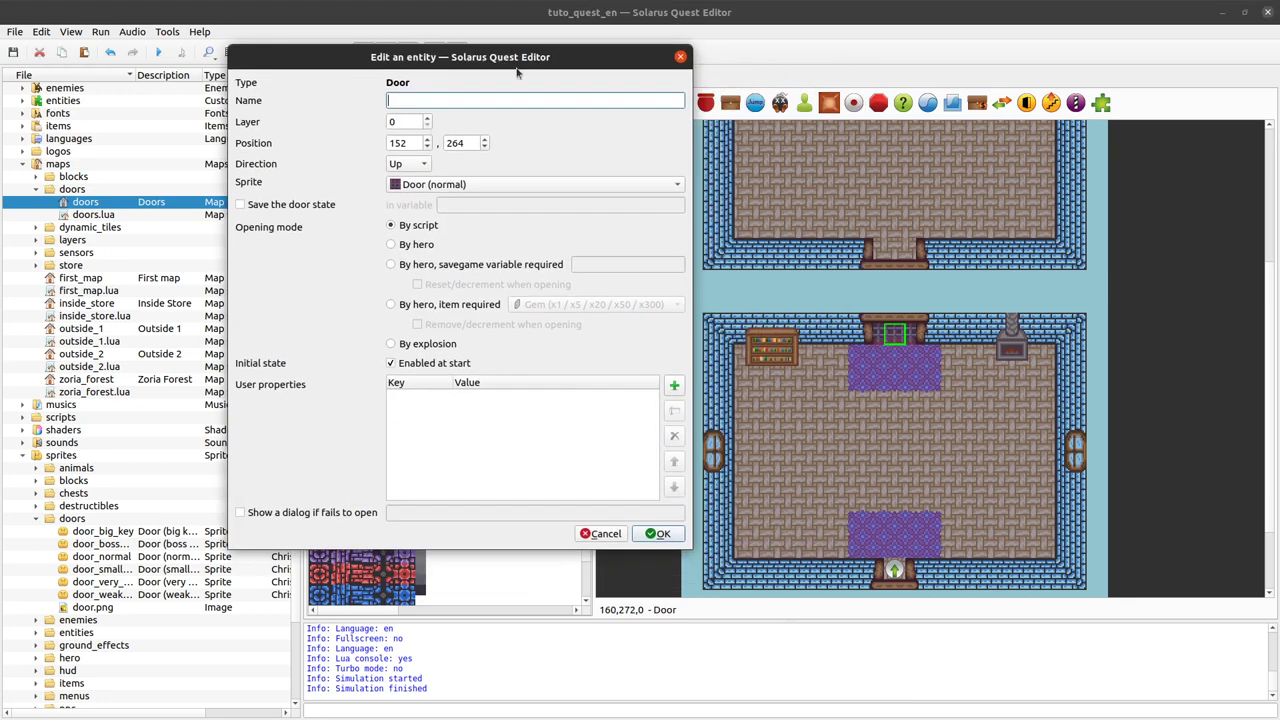
click(422, 228)
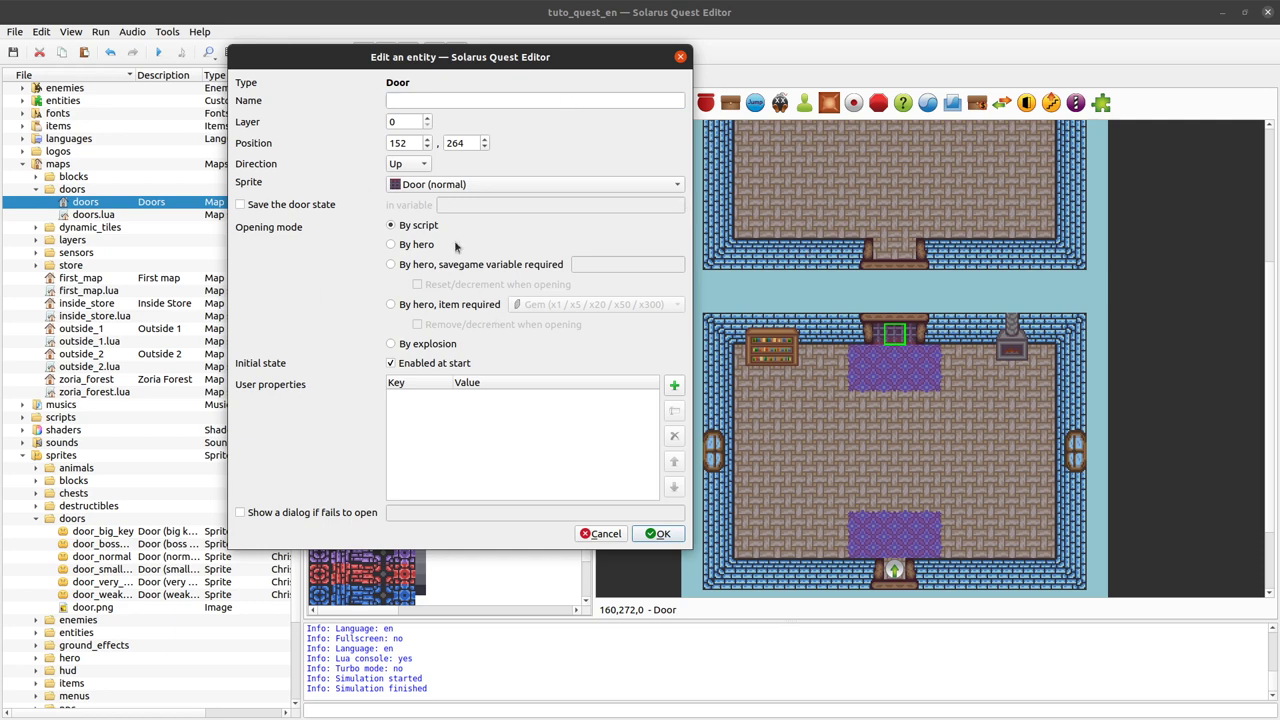
click(451, 104)
text(door)
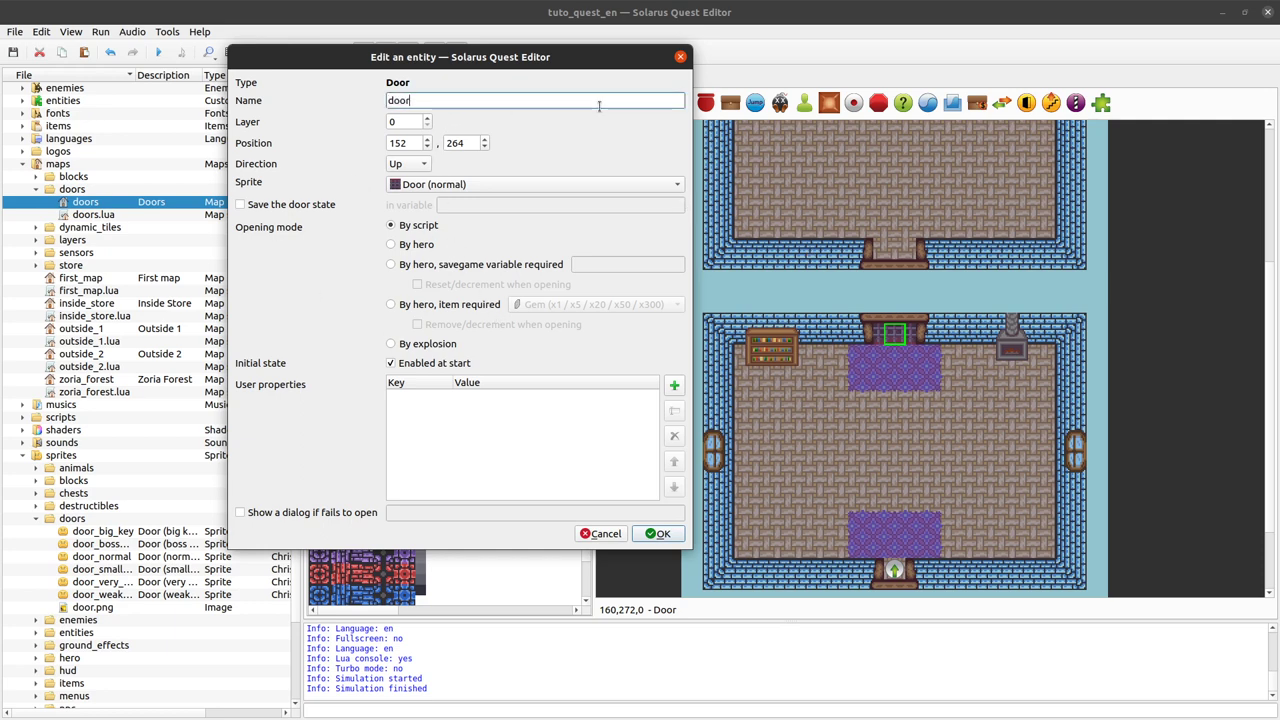
text(_a)
Place a switch named door_a_switch left of the top carpet, with the Switch 5 sprite.
click(657, 533)
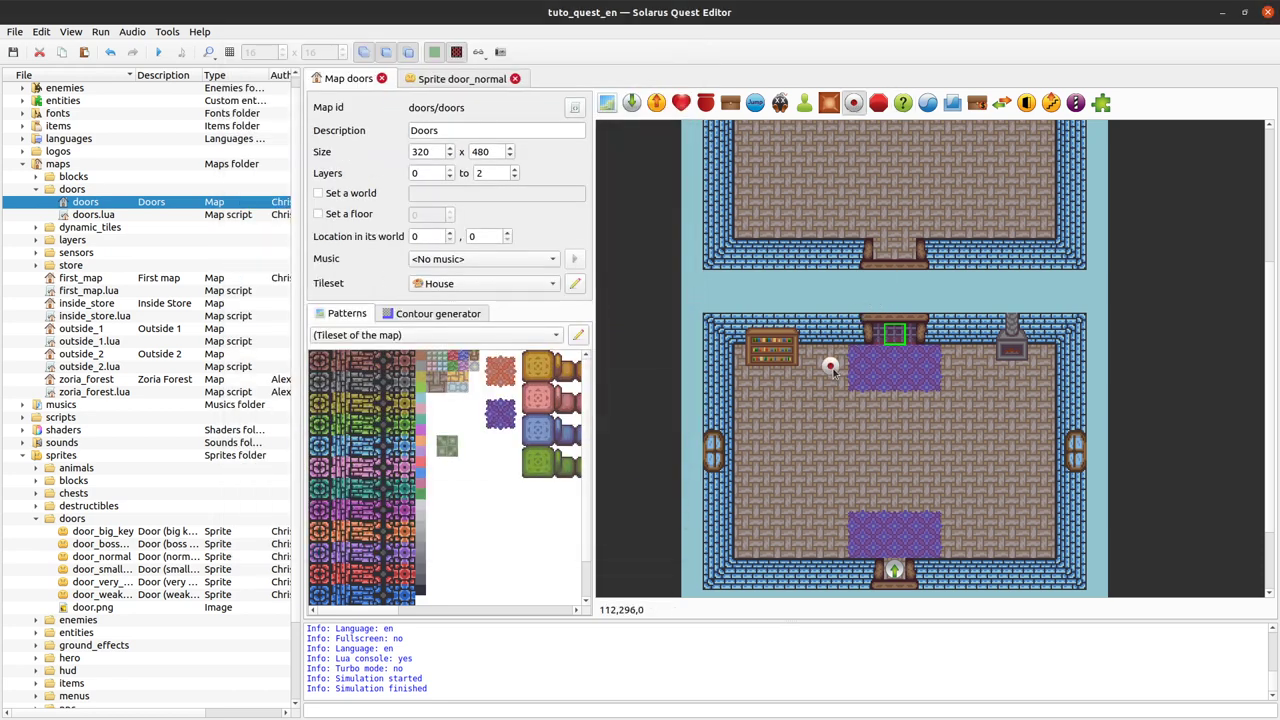
double_click(836, 374)
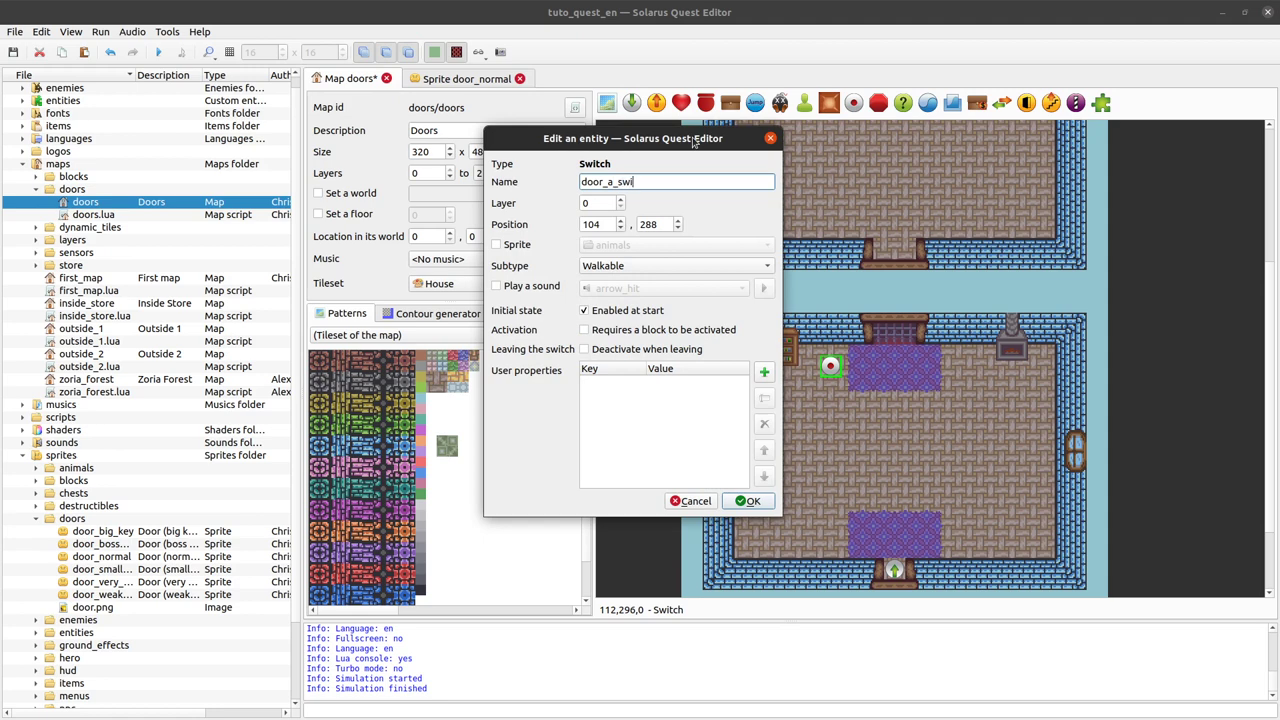
click(496, 245)
click(640, 245)
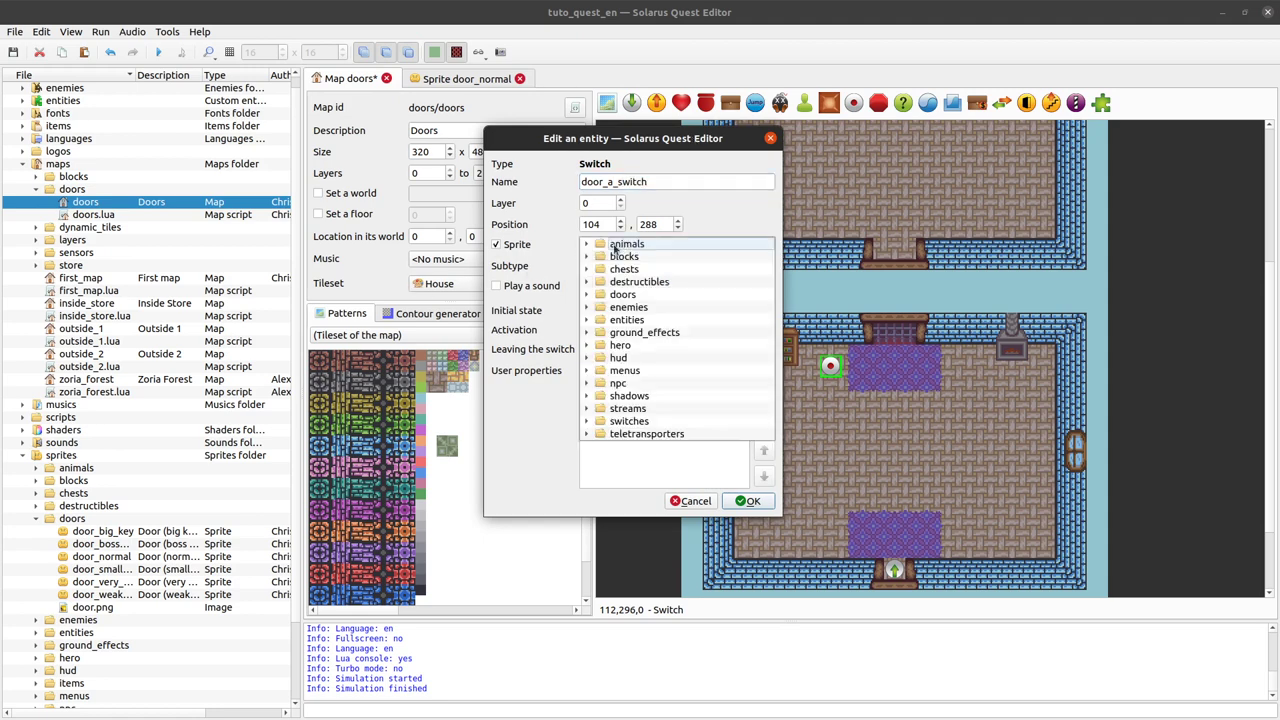
click(588, 422)
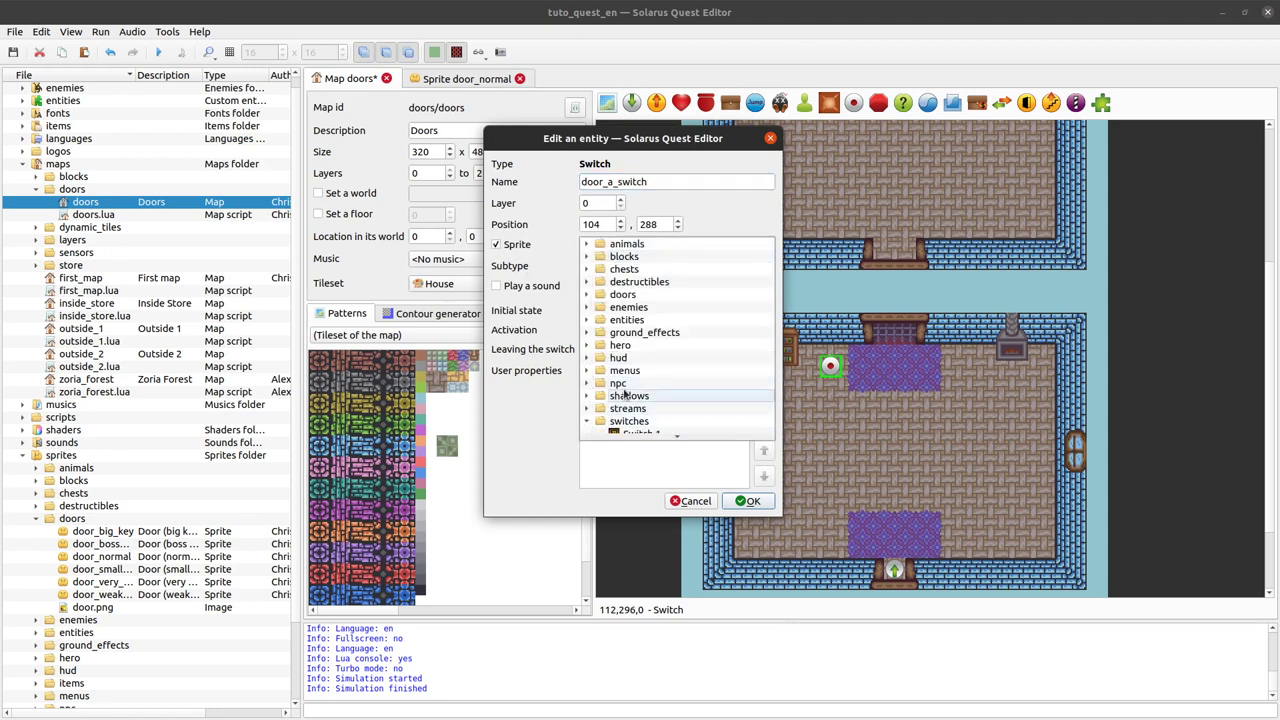
click(650, 412)
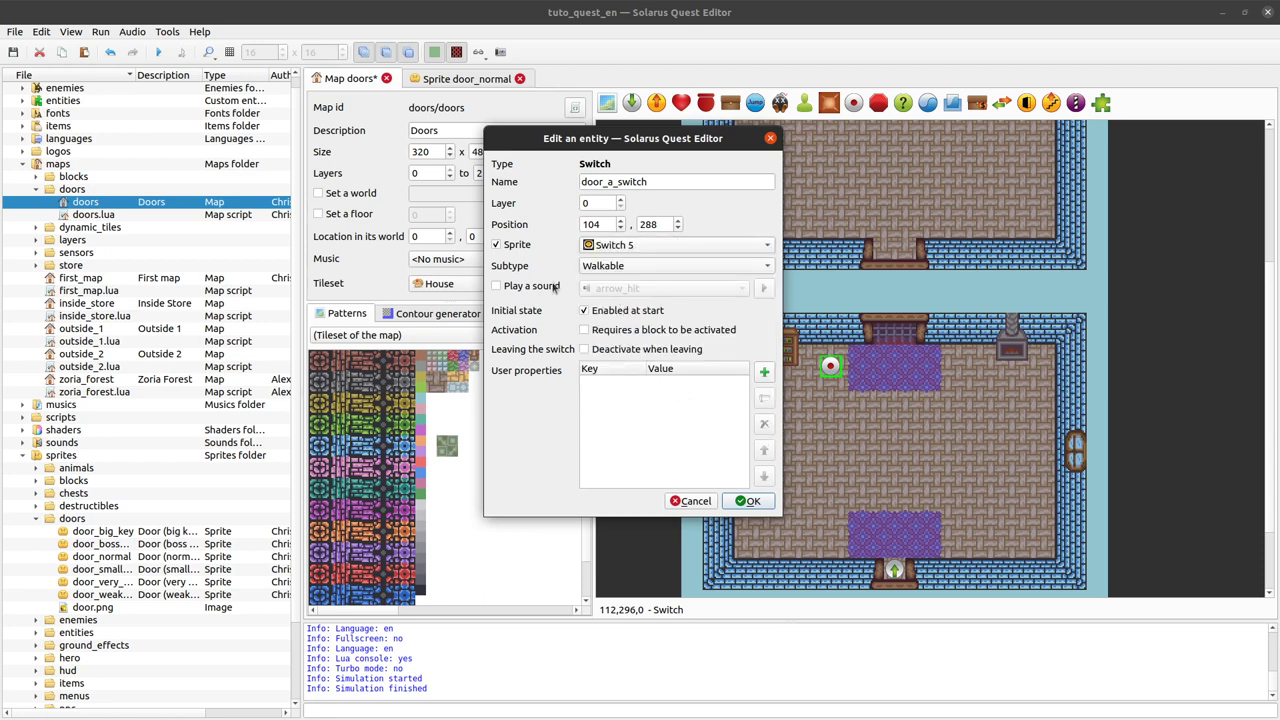
In doors.lua, add door_a_switch:on_activated() calling door_a:open(), and save the script.
click(748, 501)
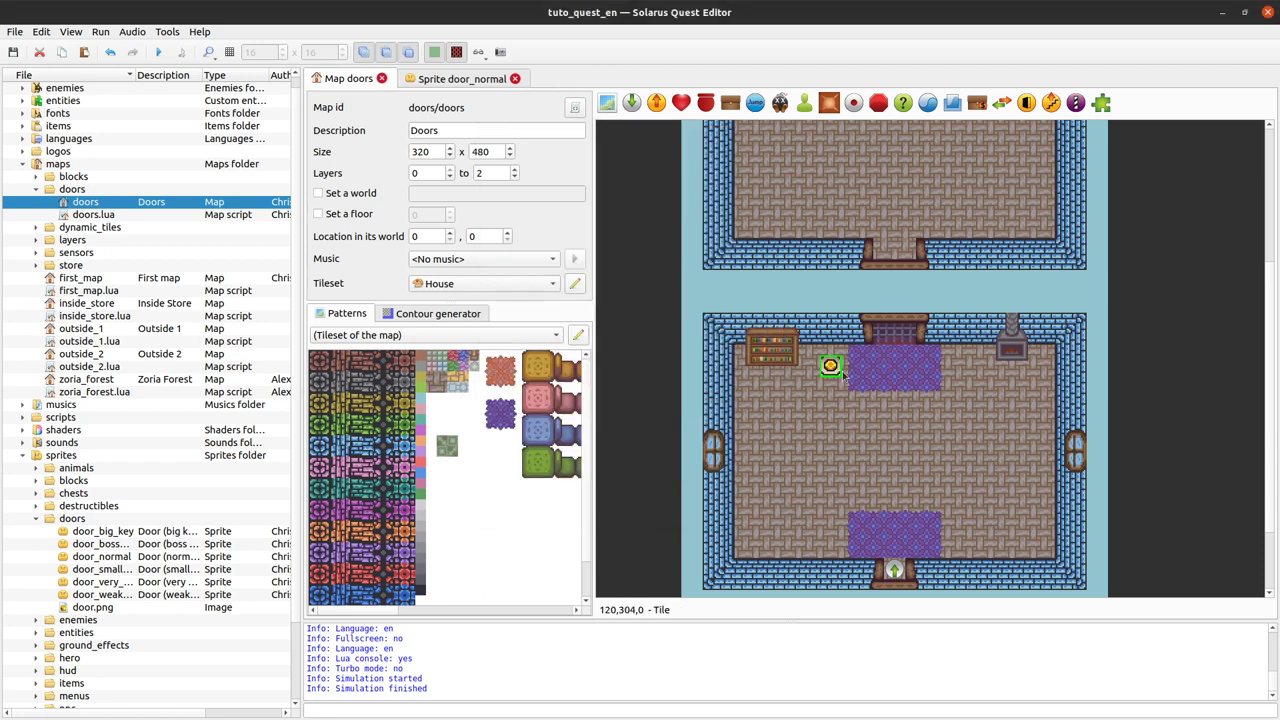
key(F4)
click(409, 174)
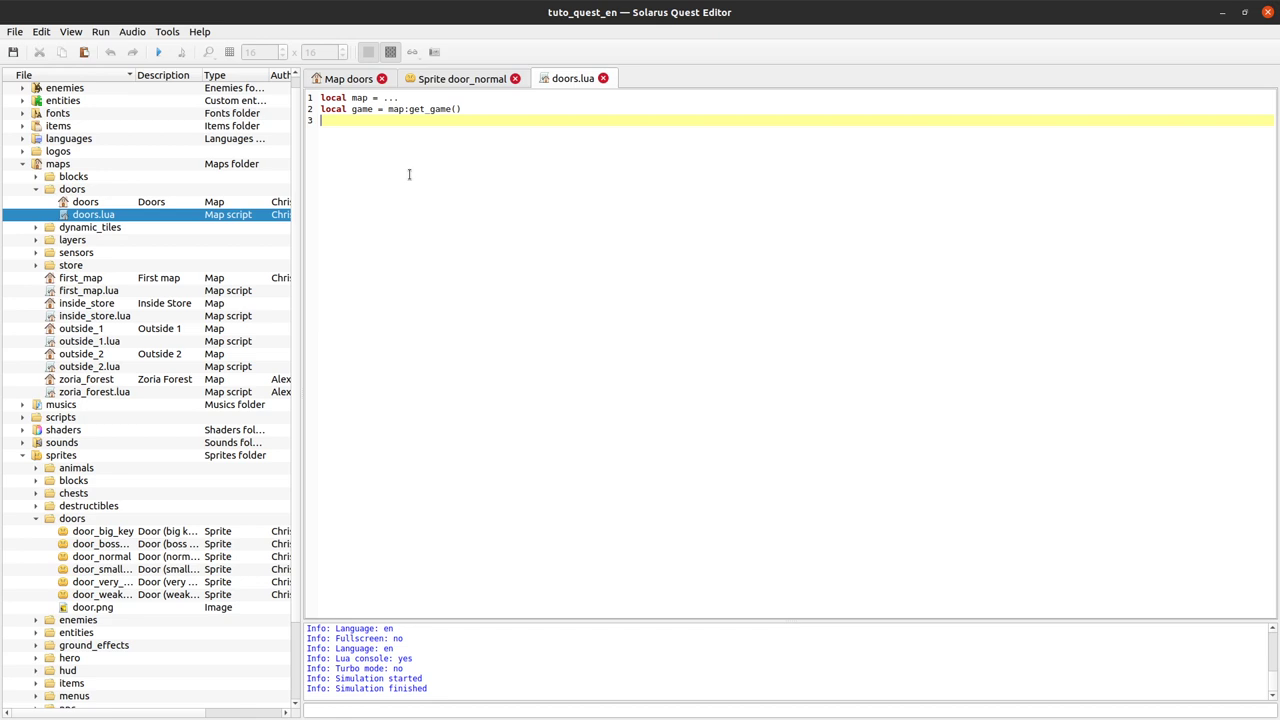
key(Return)
text(functi)
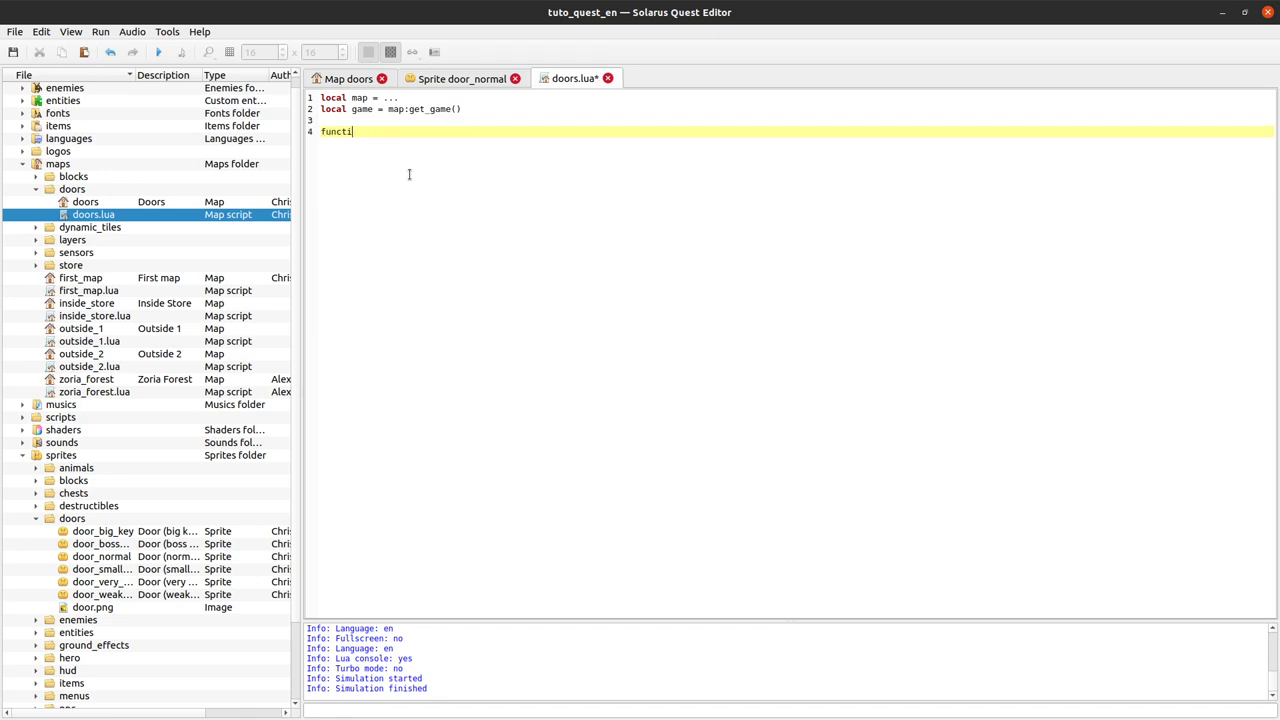
text(noon)
key(Return)
key(Return)
text(end)
key(Up)
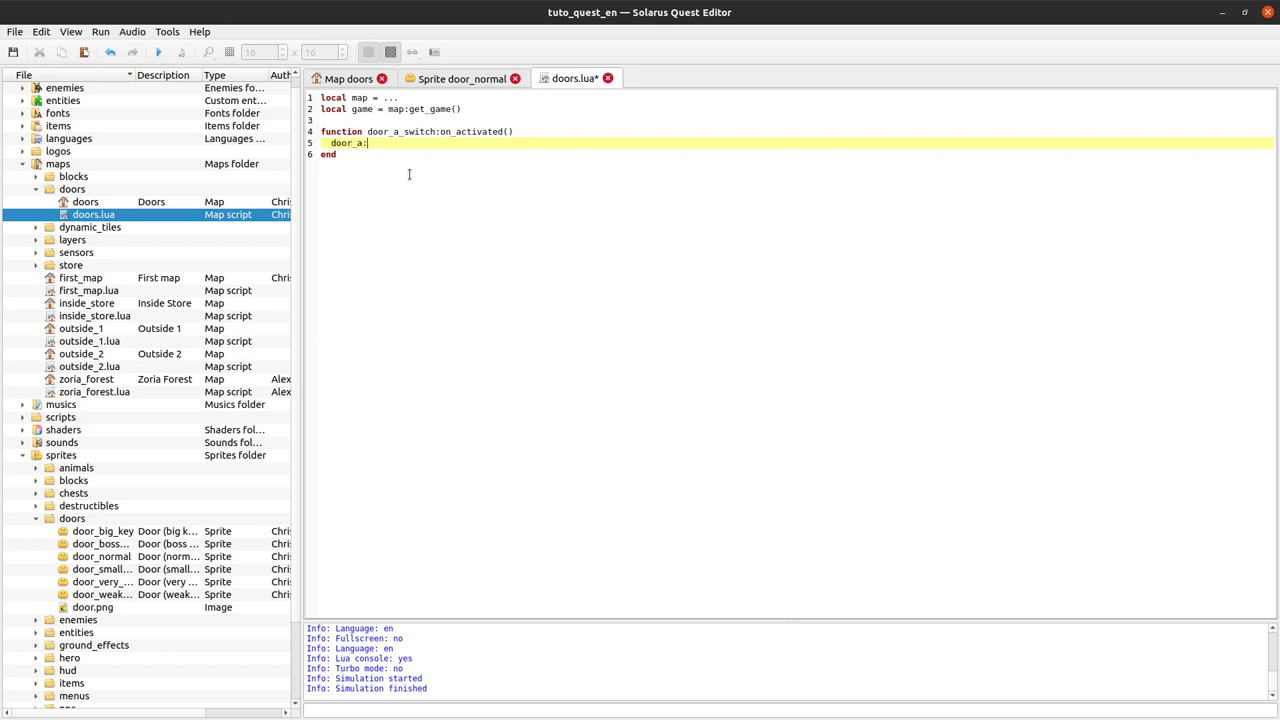
key(ctrl+s)
click(407, 155)
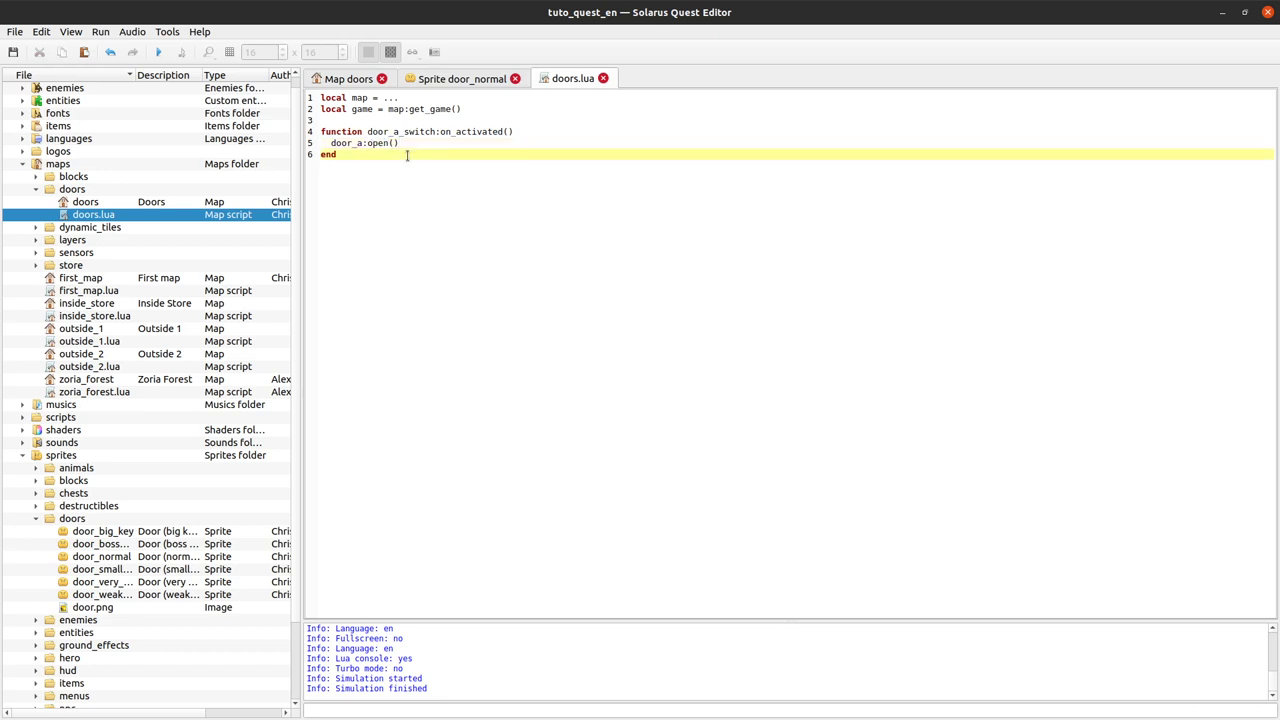
Run the quest, step the hero onto door_a_switch, then walk through the opened door_a and back.
click(158, 51)
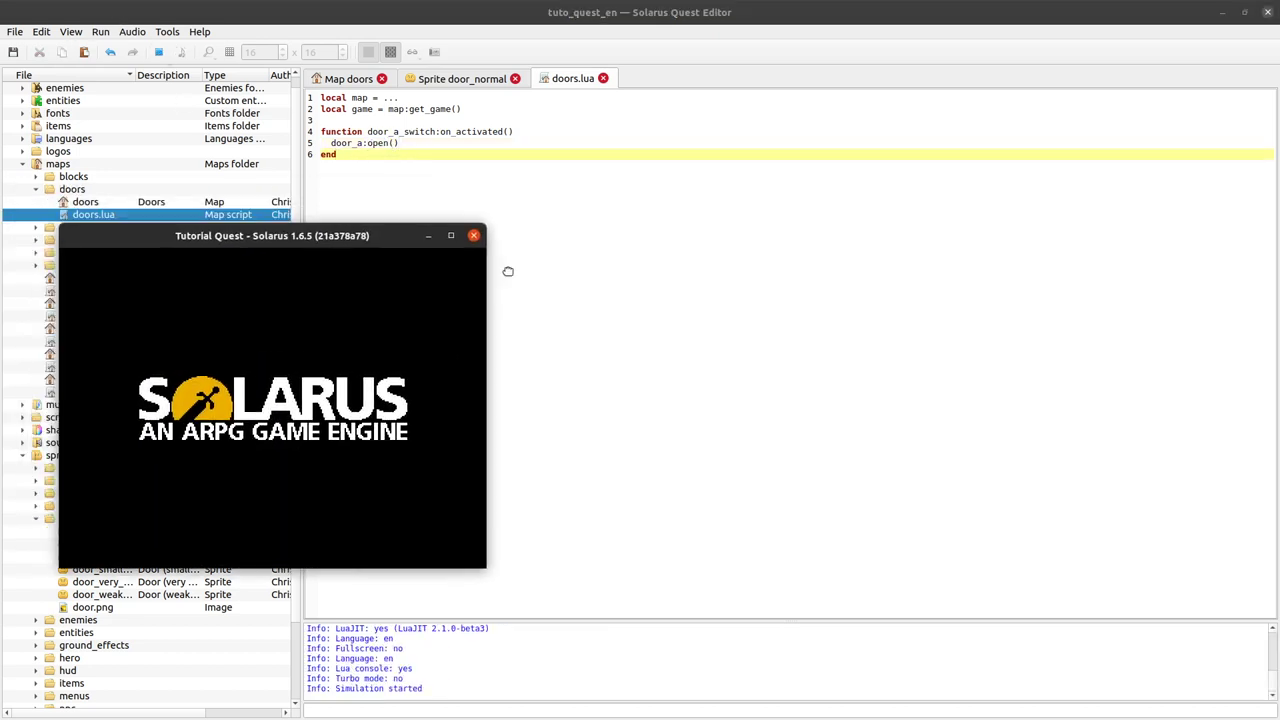
key(Up)
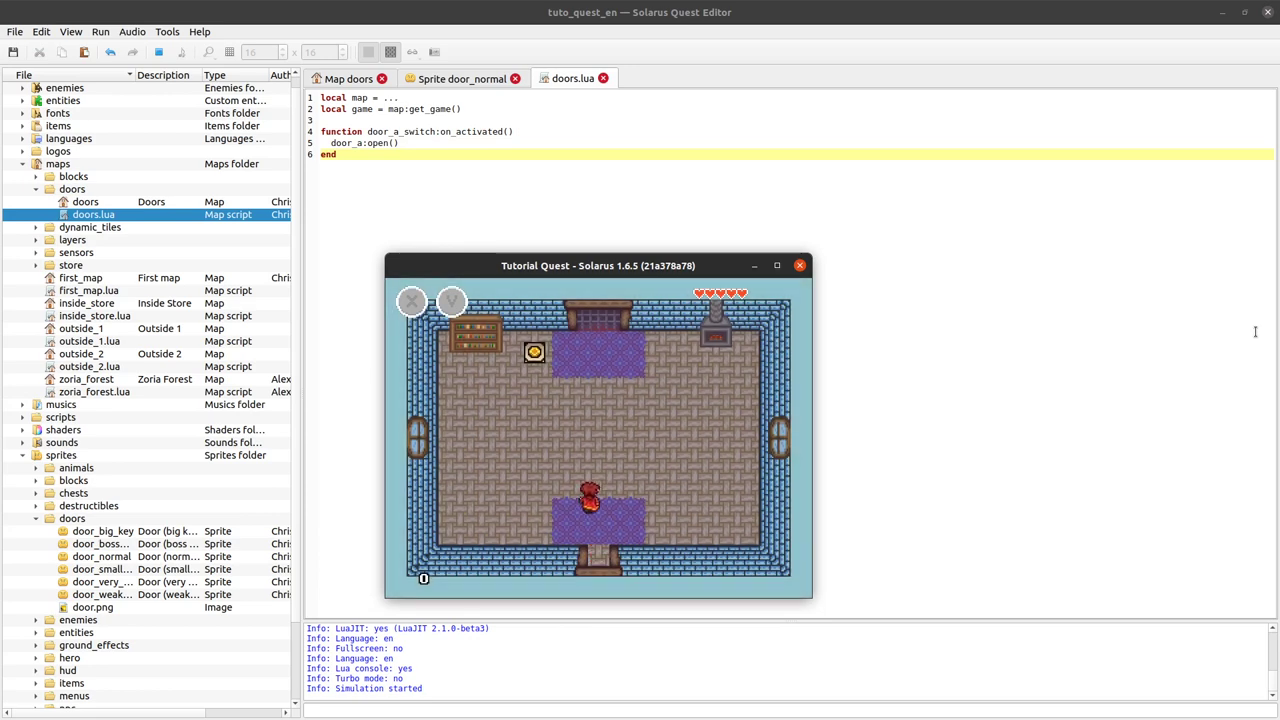
key(Left)
key(Up)
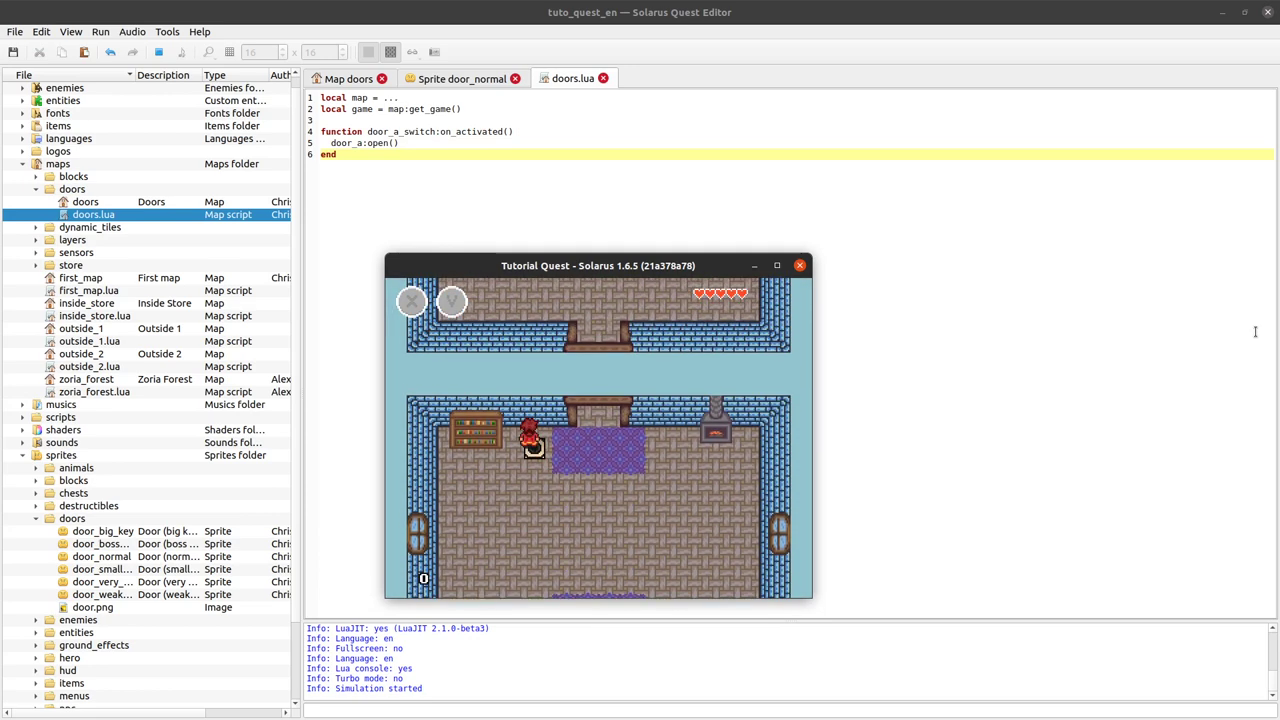
key(Right)
key(Up)
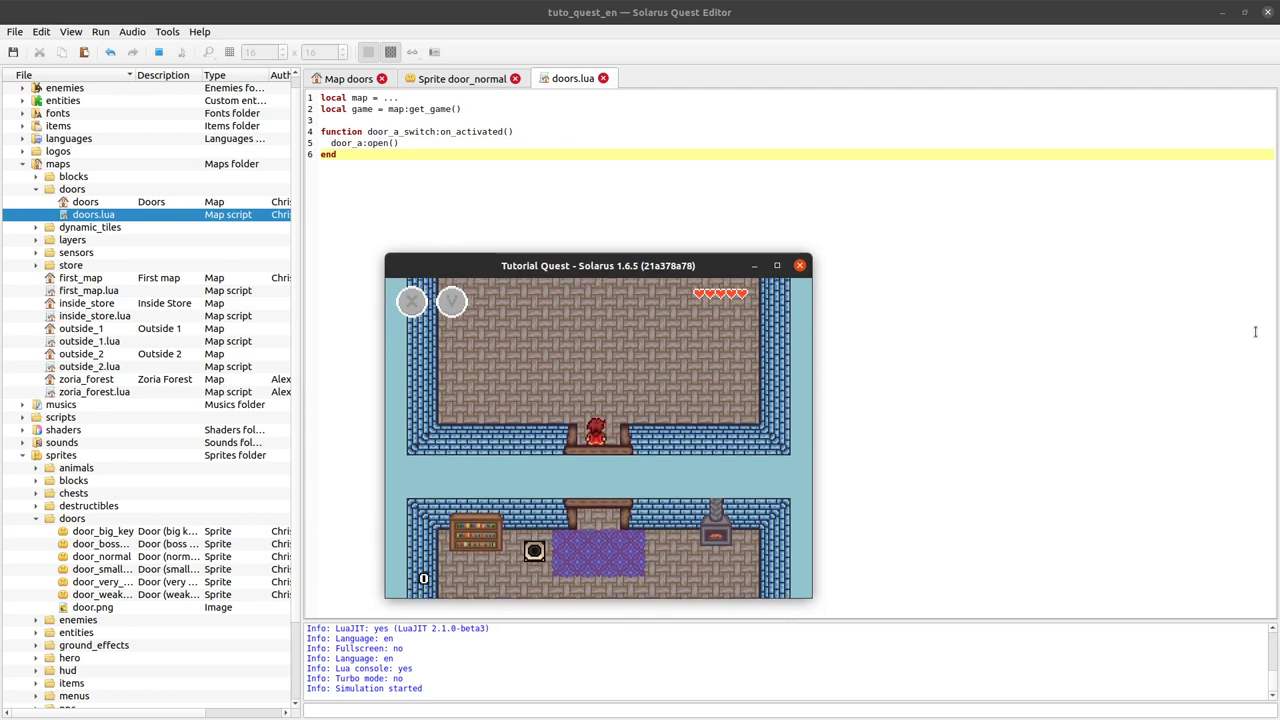
key(Down)
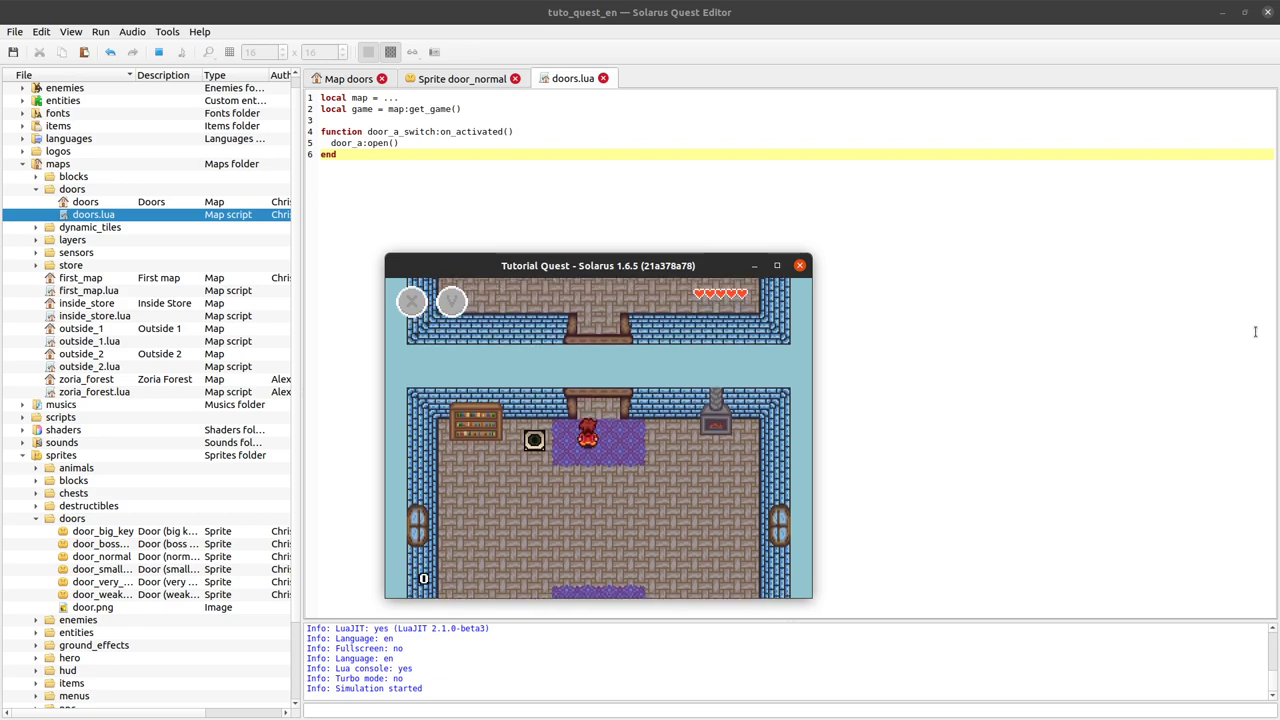
Close the game, confirm door_normal's opening frame delay is 100 ms, and reopen the doors map.
click(800, 266)
click(468, 80)
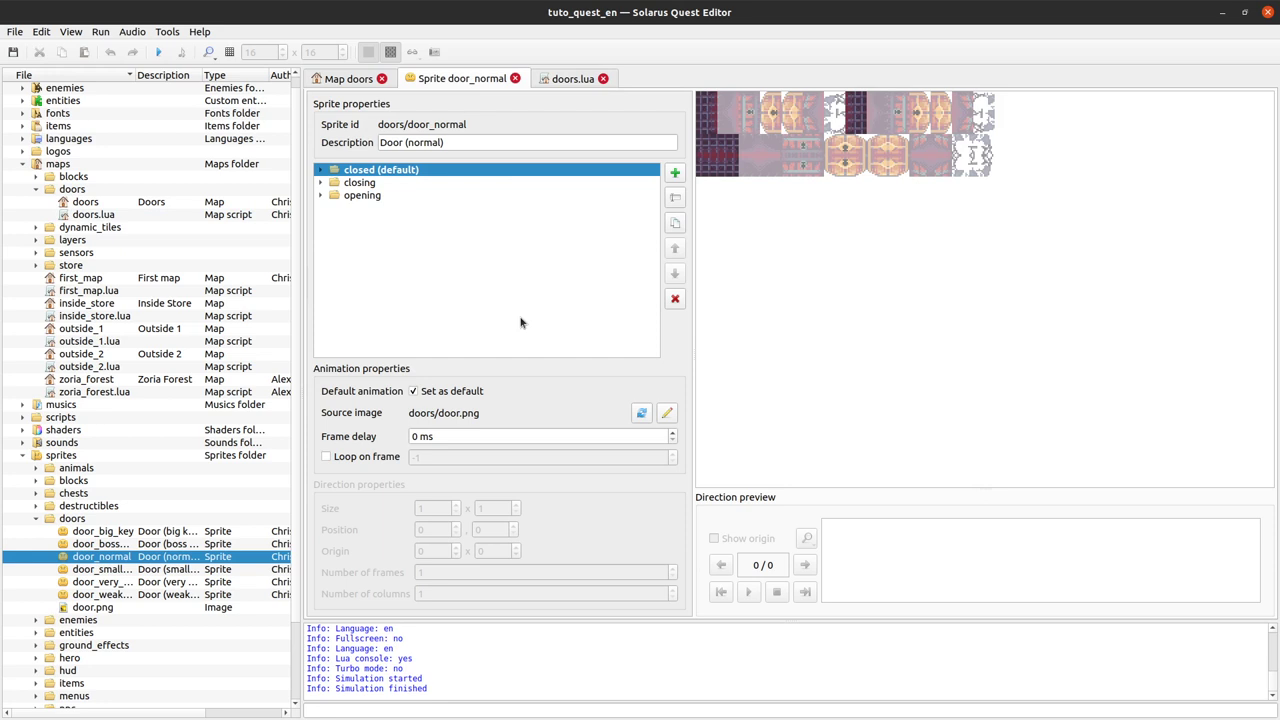
click(321, 195)
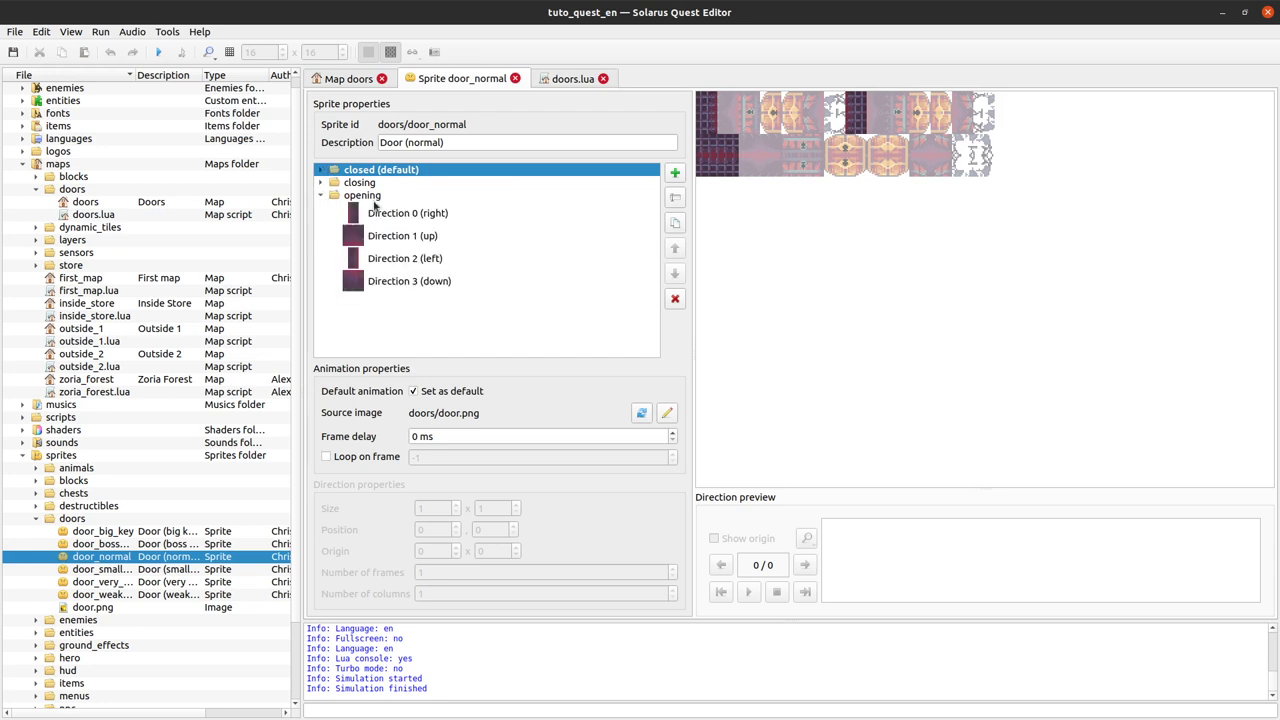
click(375, 214)
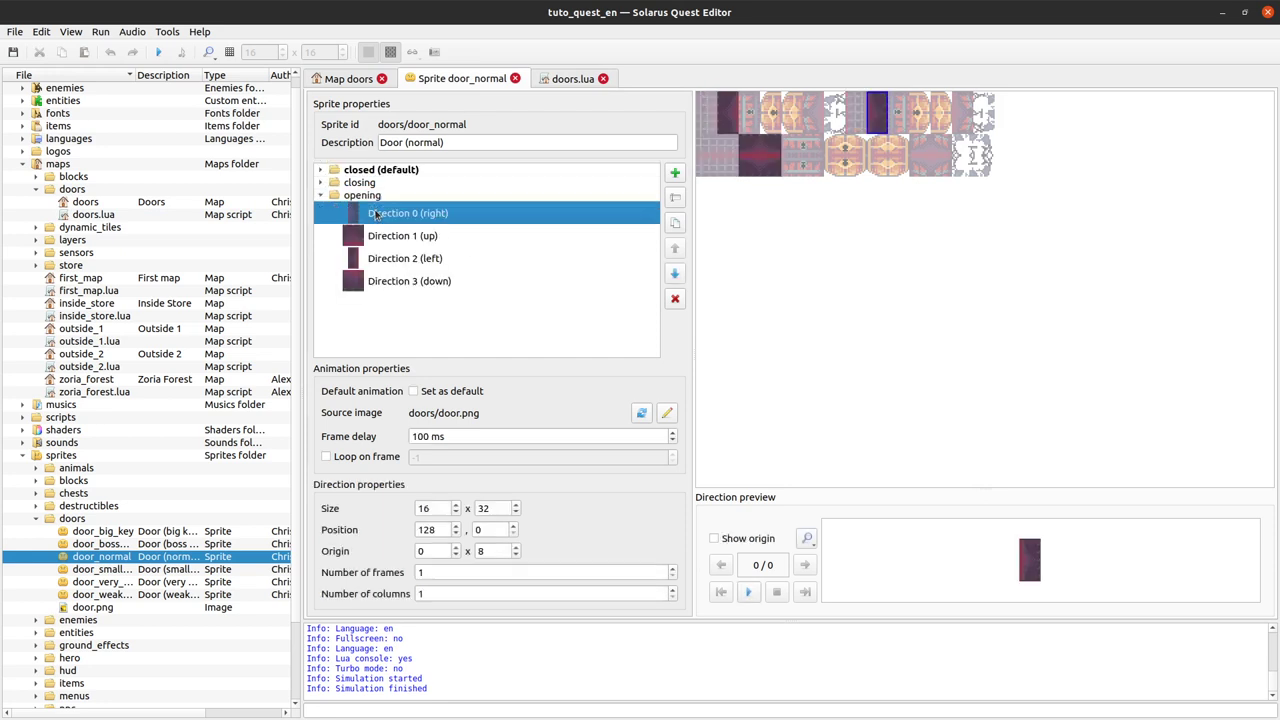
double_click(425, 436)
click(485, 435)
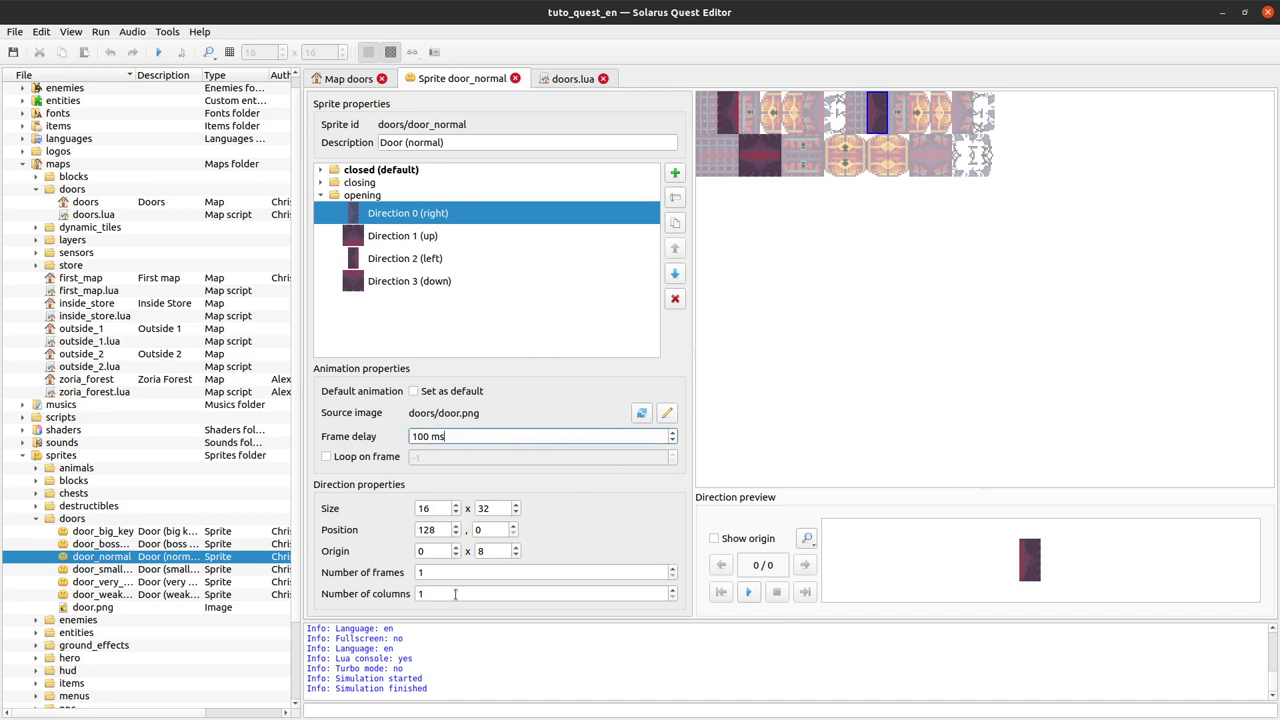
key(Return)
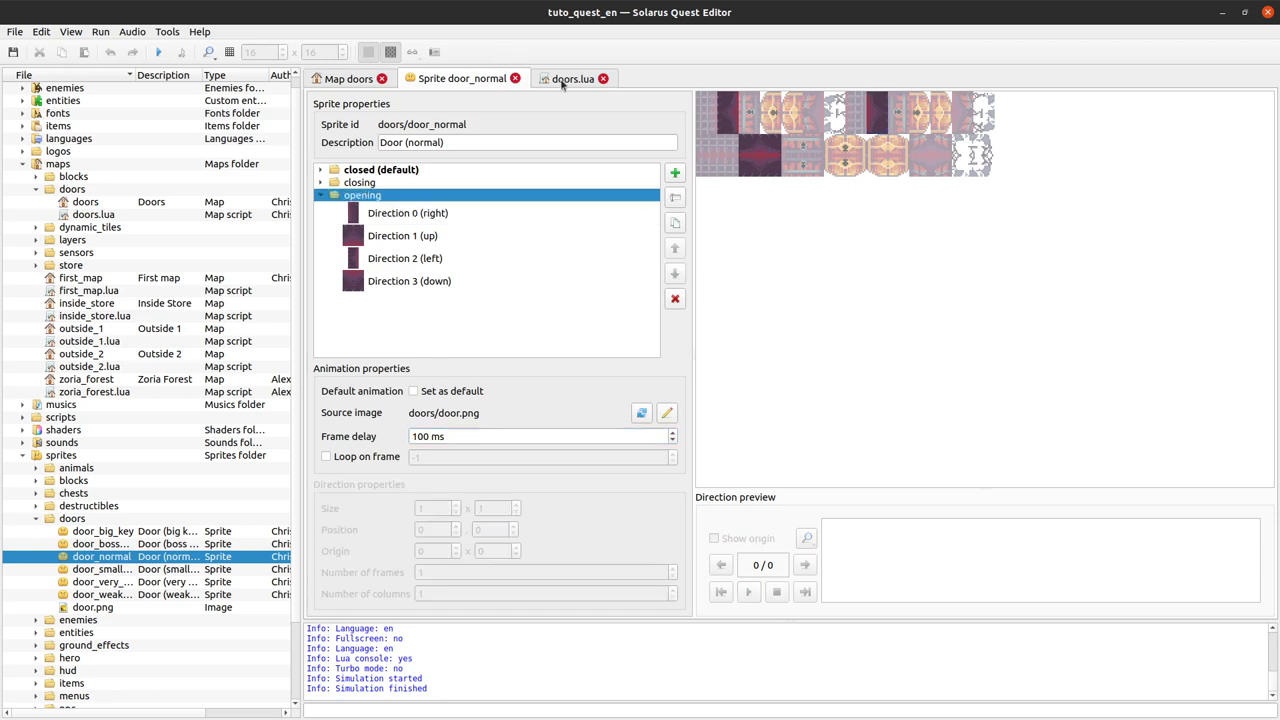
click(348, 79)
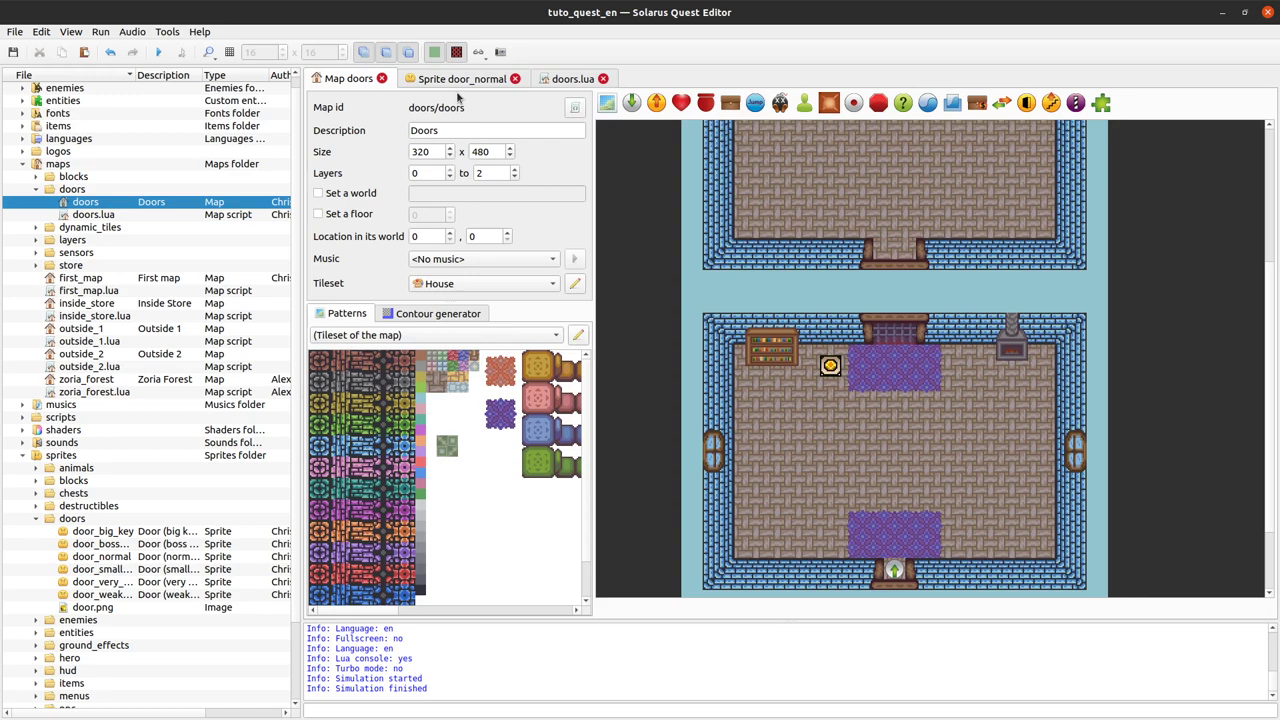
Run the quest, walk the hero to the switch to open the upper door, then show doors.lua.
click(161, 53)
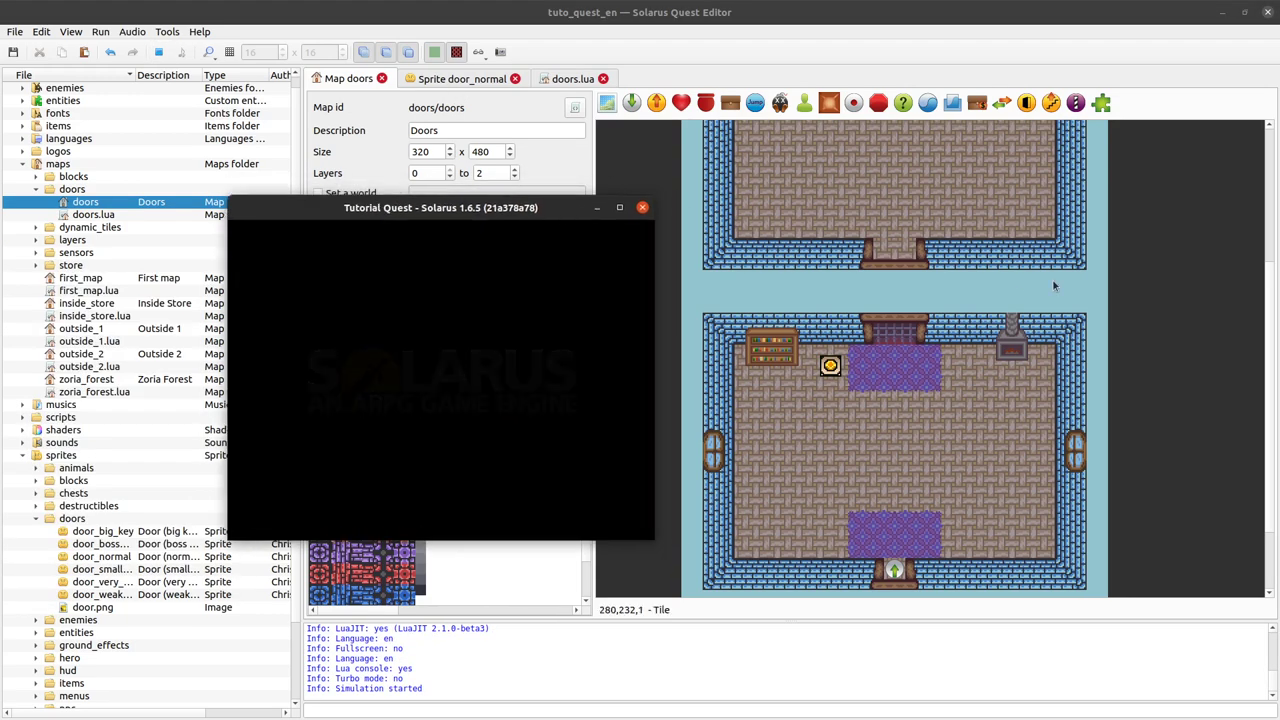
key(Up)
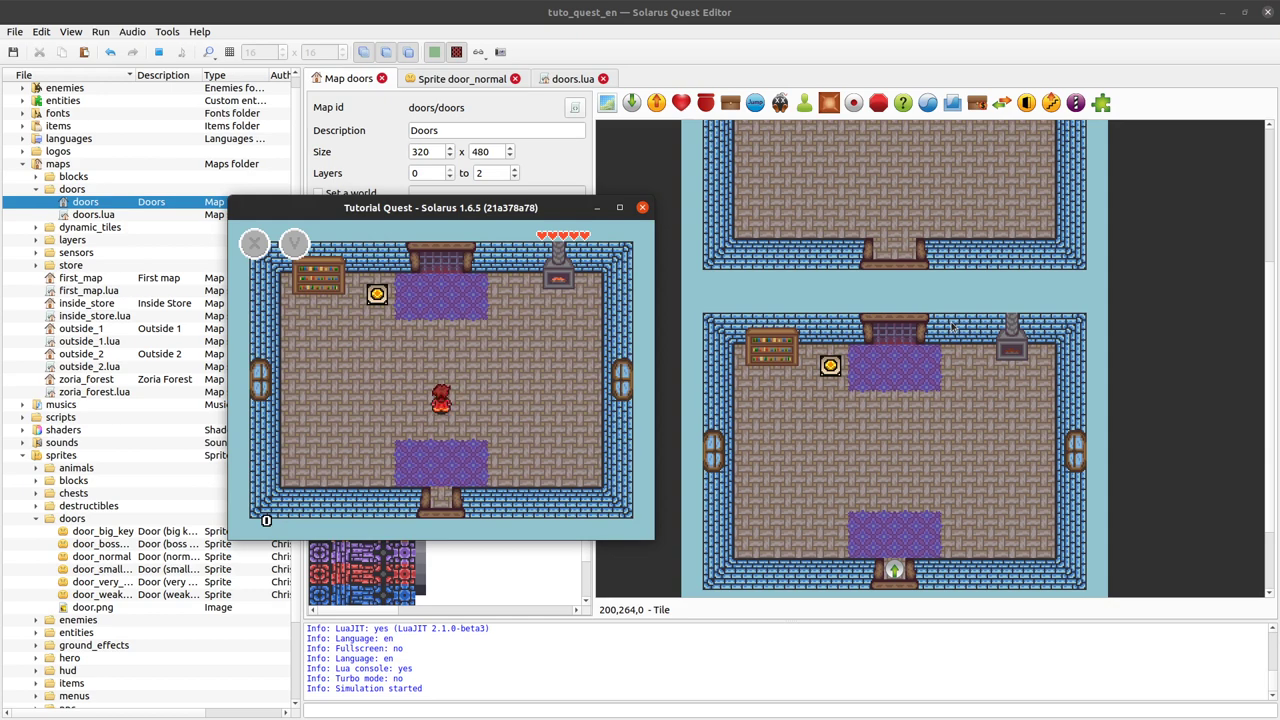
key(Left)
key(Up)
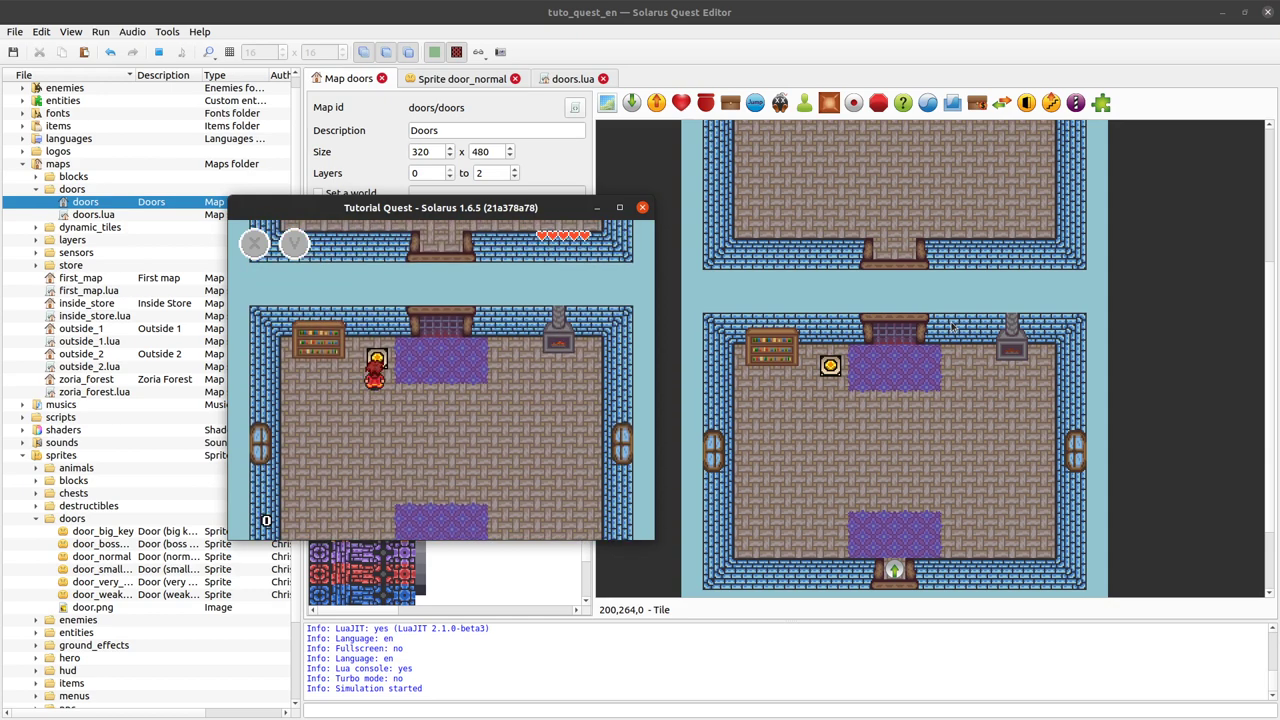
key(space)
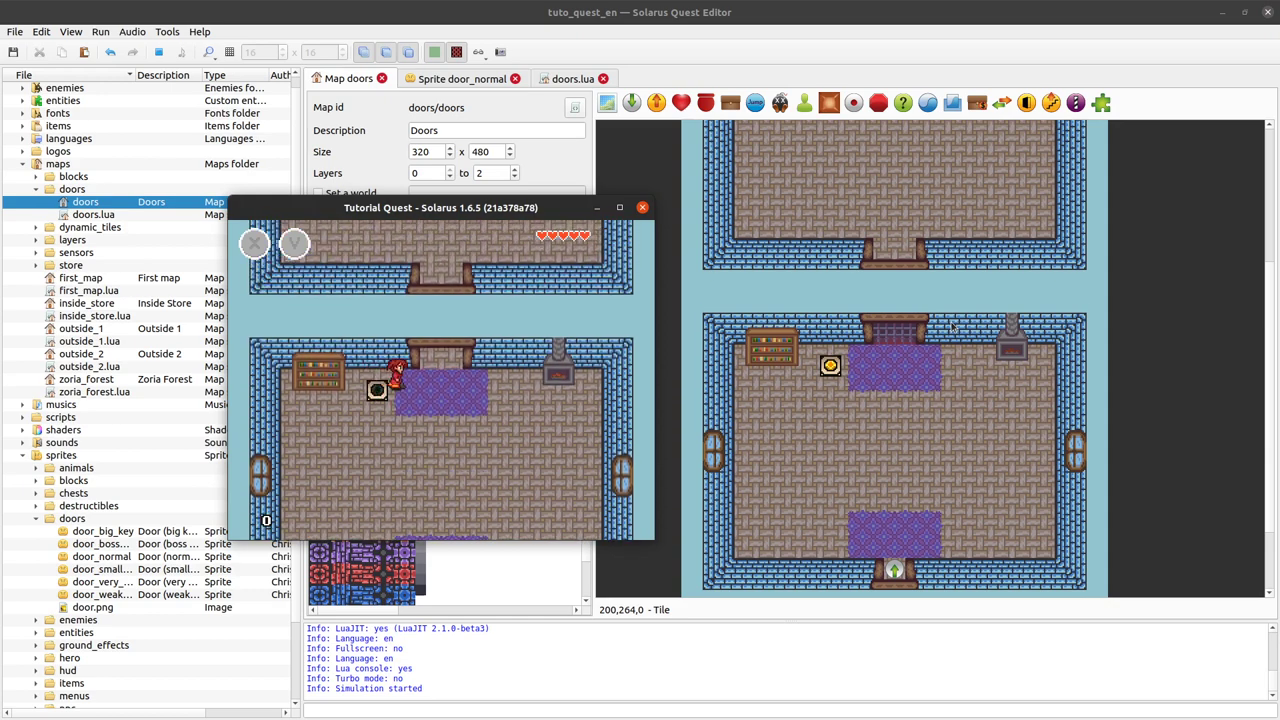
click(642, 207)
click(575, 79)
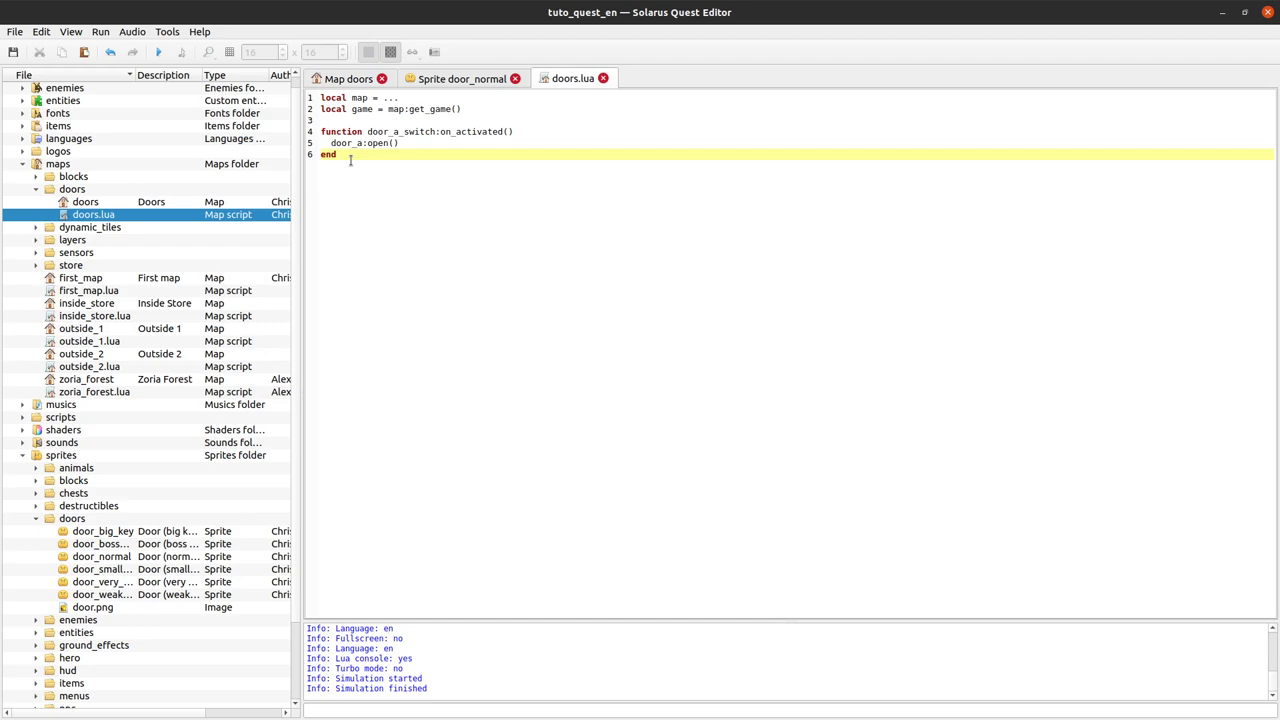
Expand the sounds folder and select the door_open sound.
scroll(140, 450, down, 2)
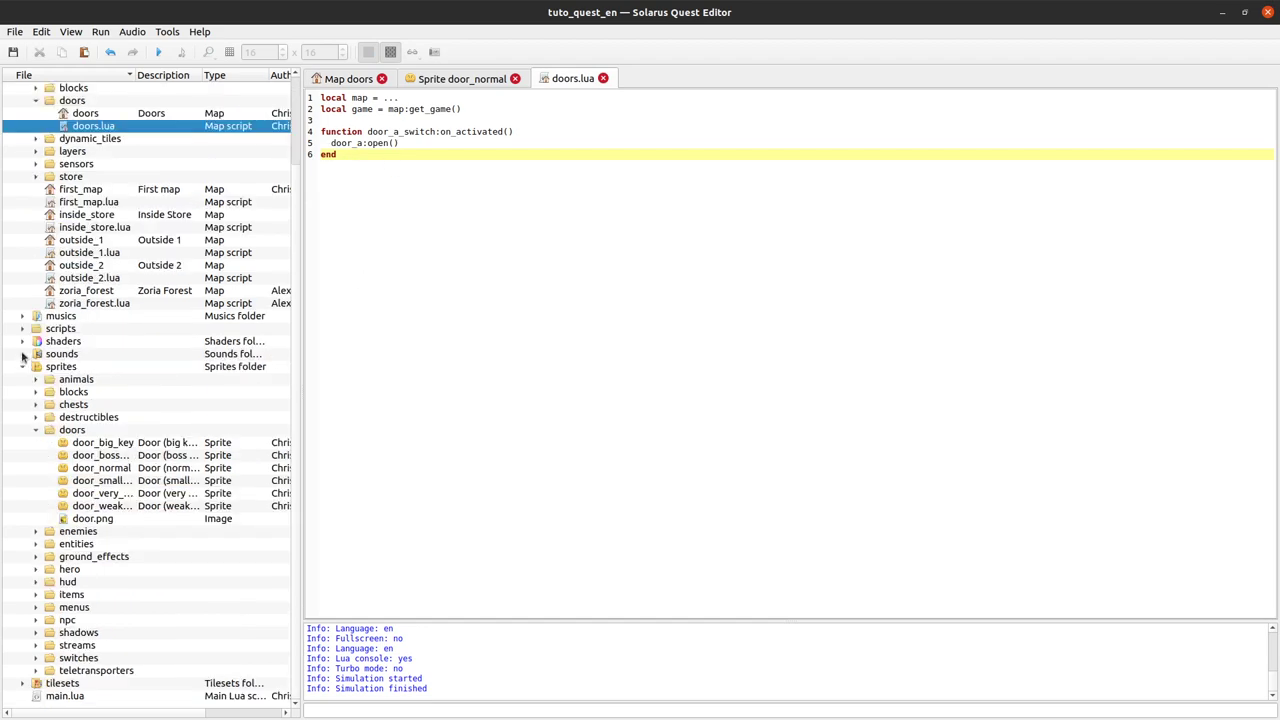
click(23, 355)
scroll(60, 370, down, 4)
scroll(100, 404, down, 4)
scroll(90, 380, down, 5)
scroll(63, 300, up, 6)
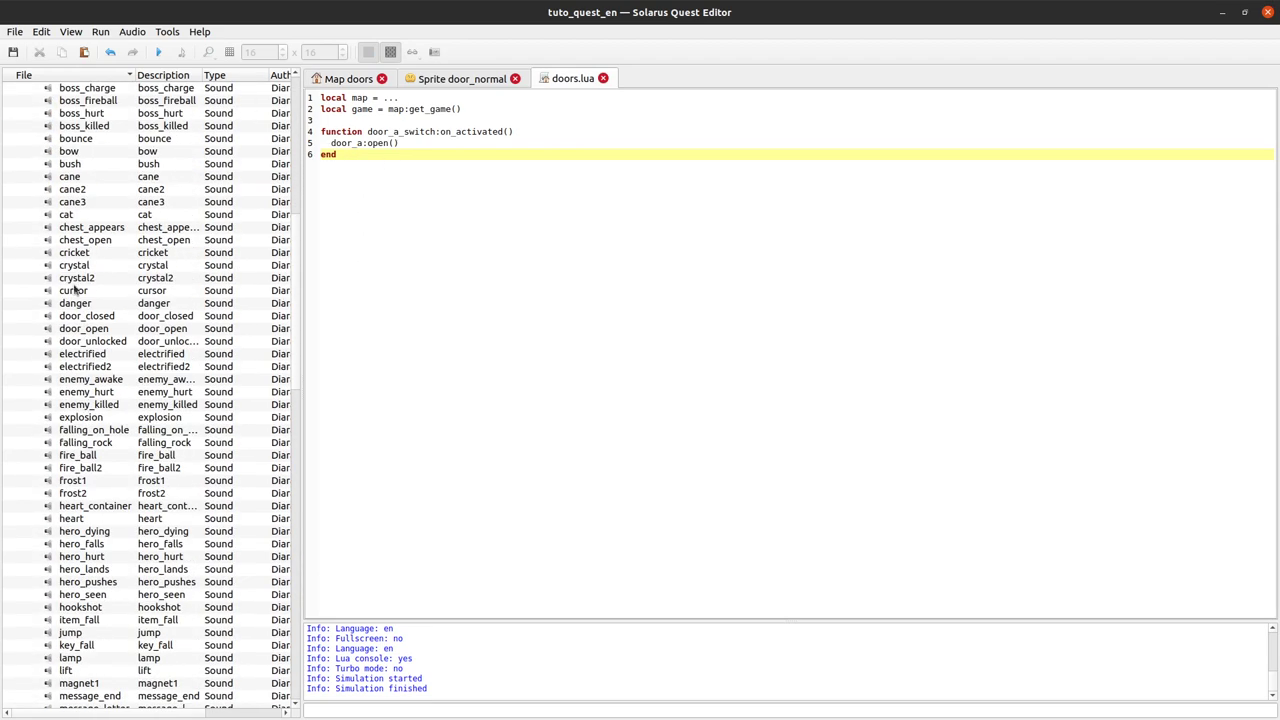
click(88, 405)
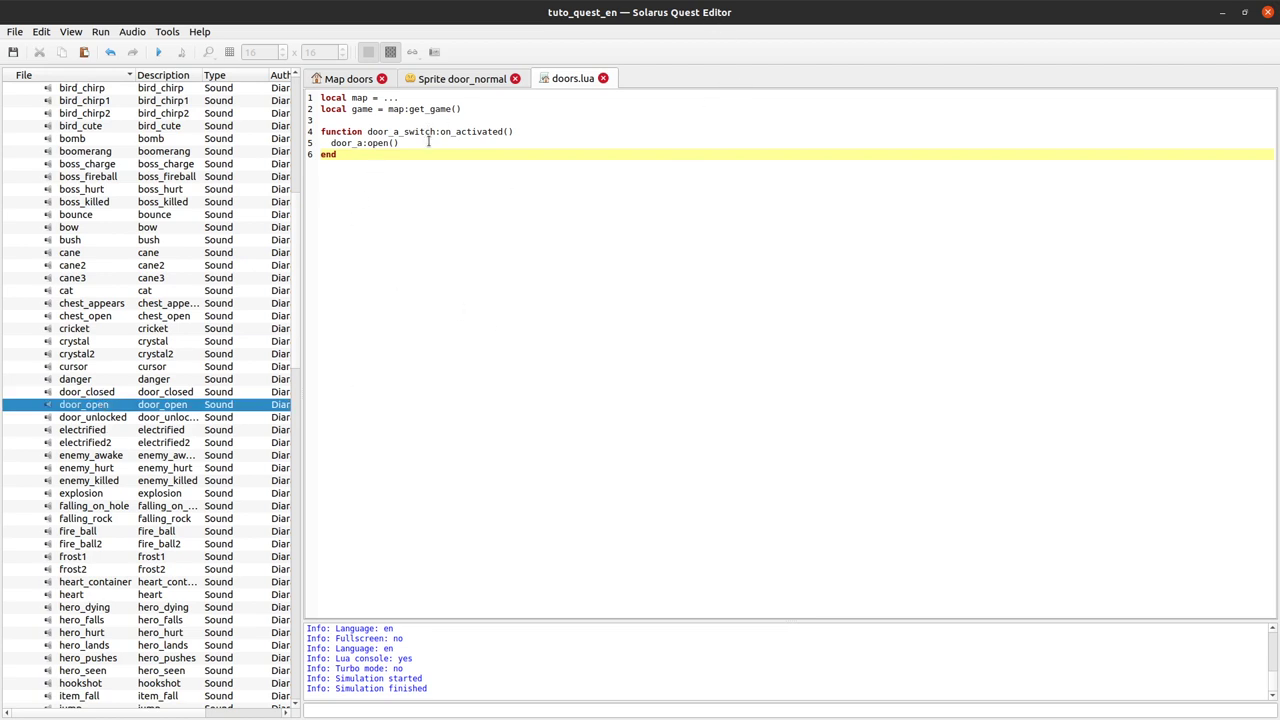
Inspect the right, left and down directions of door_normal's opening animation, then return to the doors map.
click(440, 79)
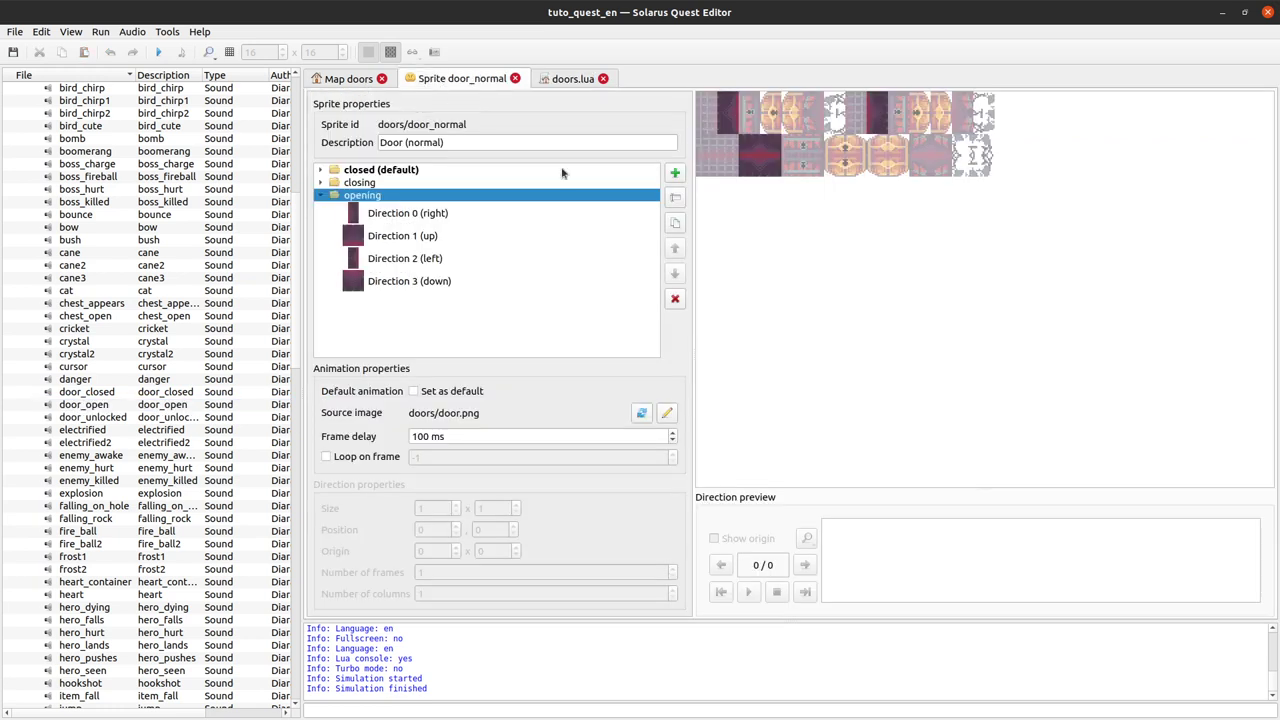
click(562, 79)
click(470, 80)
click(385, 216)
click(400, 258)
click(400, 282)
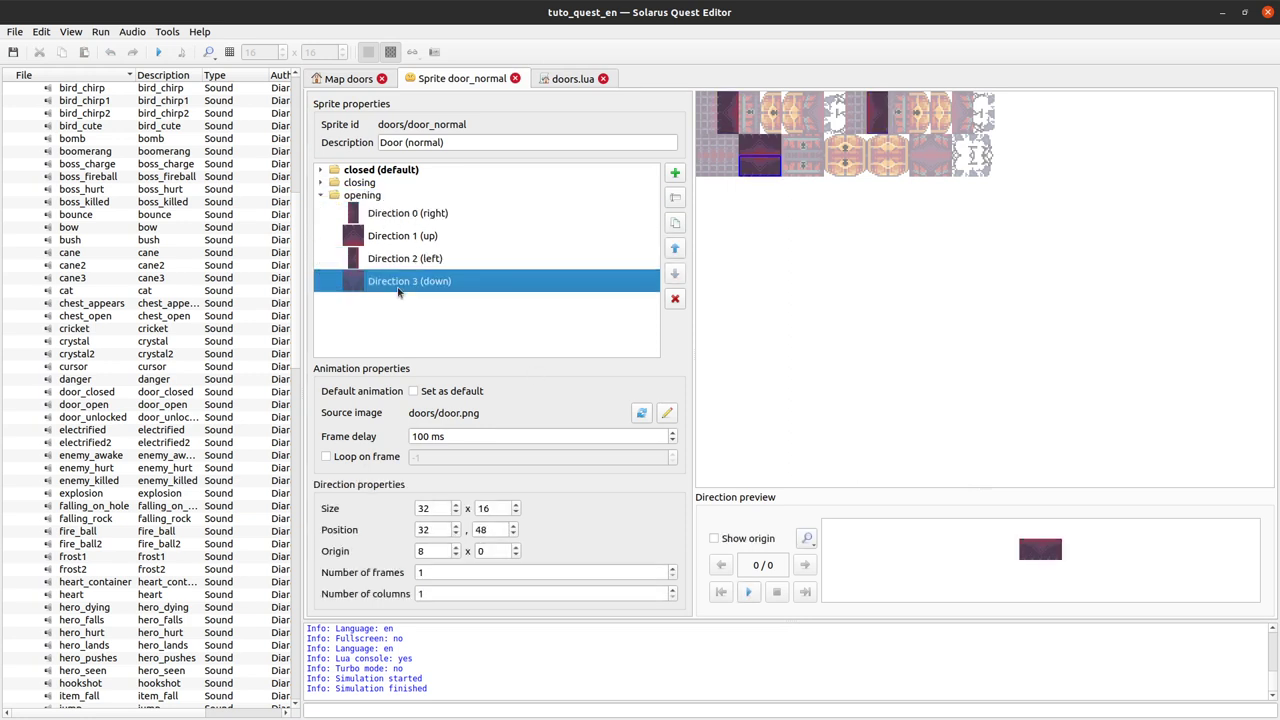
click(829, 318)
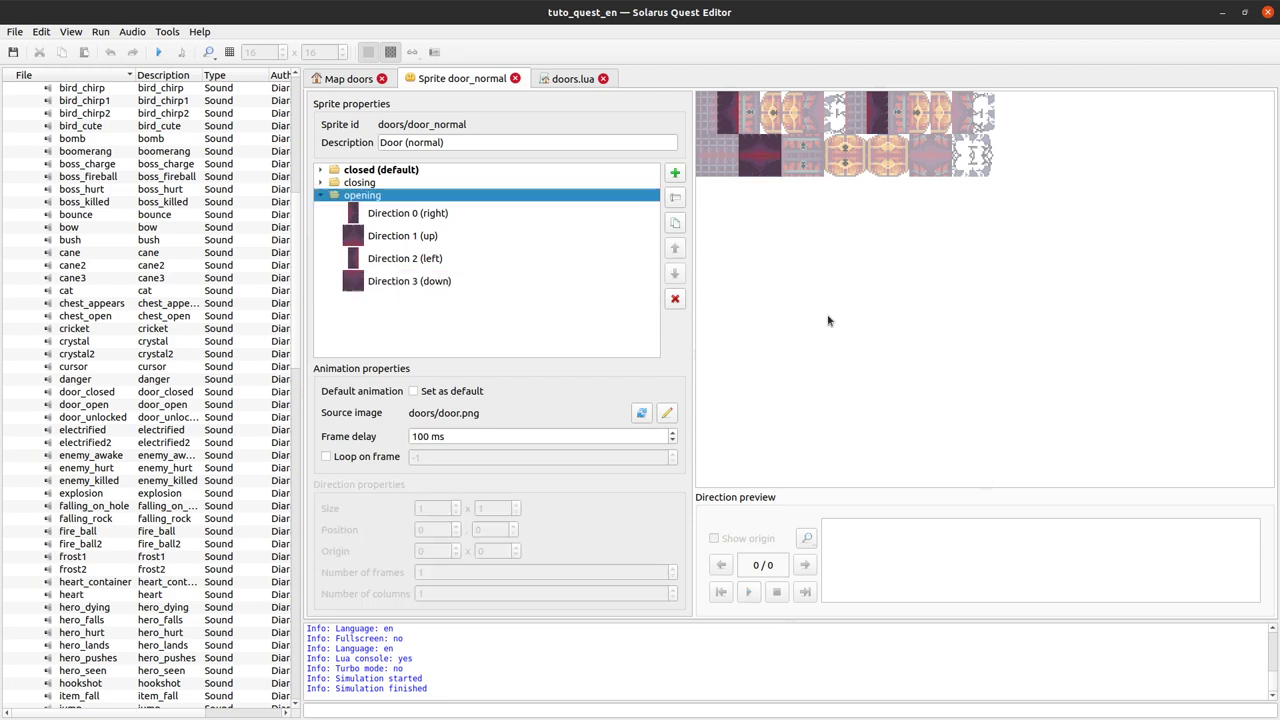
click(467, 285)
click(806, 317)
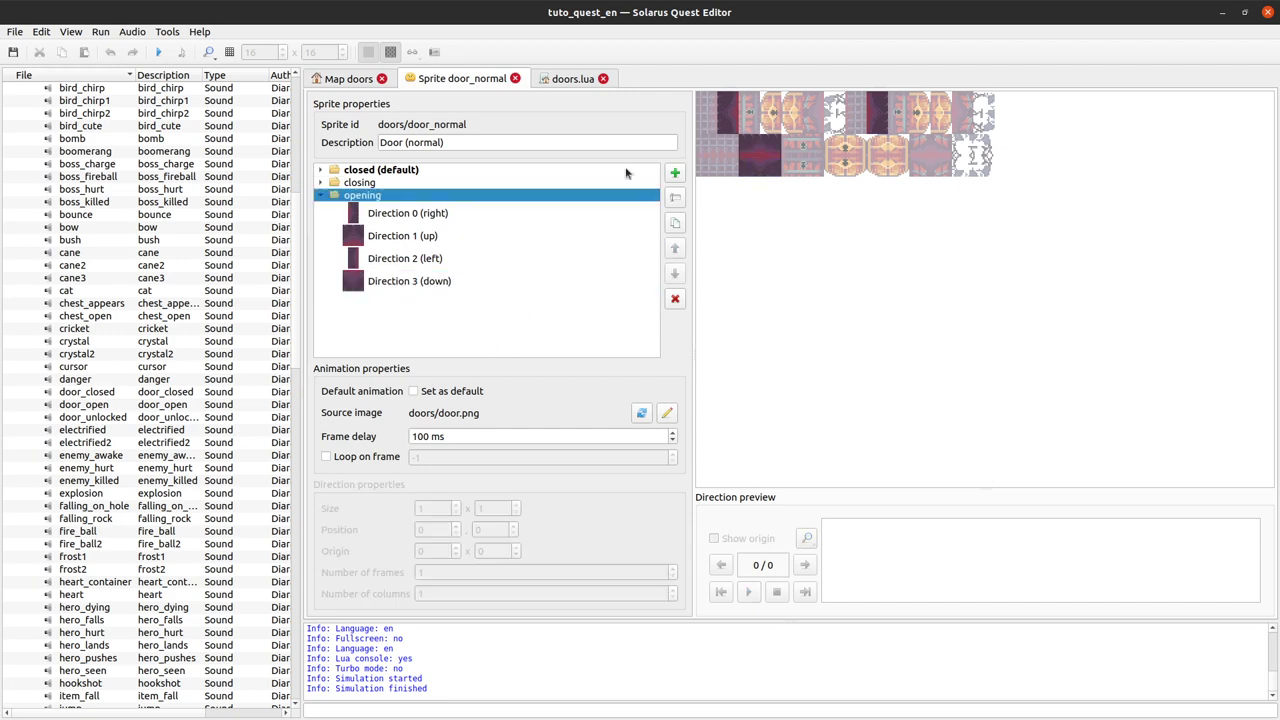
click(548, 80)
click(345, 80)
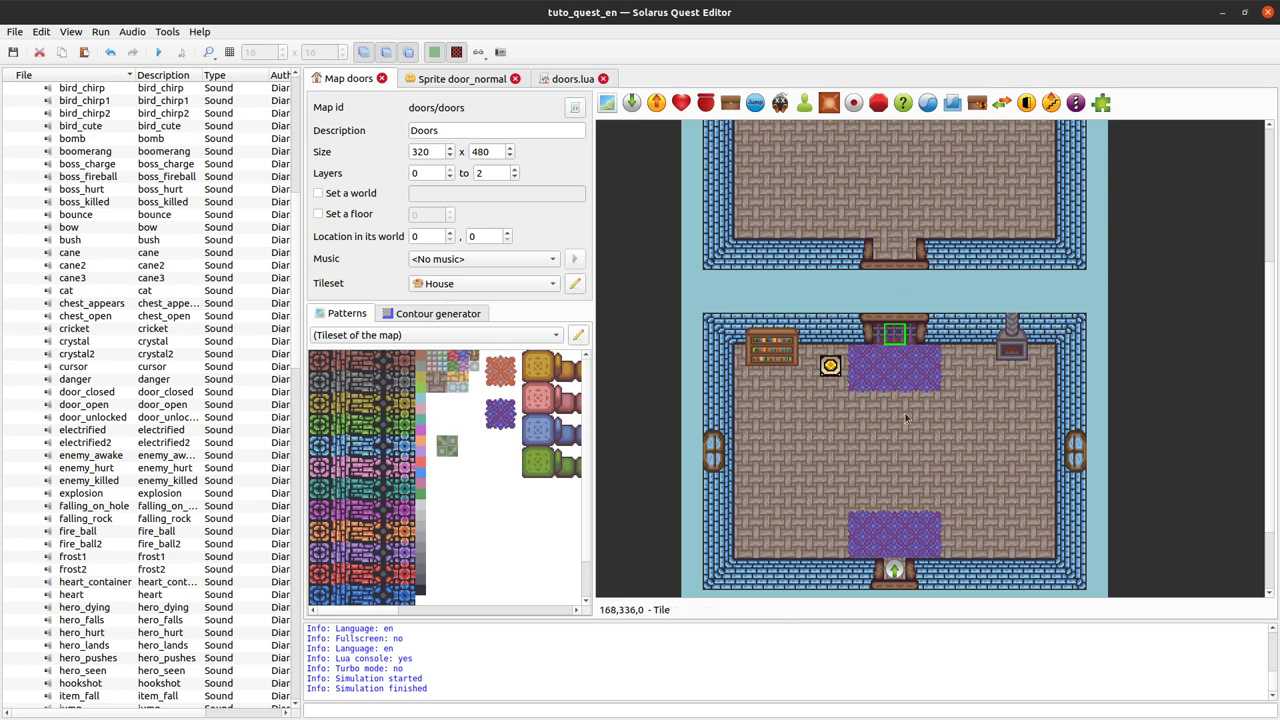
Drag door_a from the north wall down to the center of the lower room.
scroll(1156, 456, down, 2)
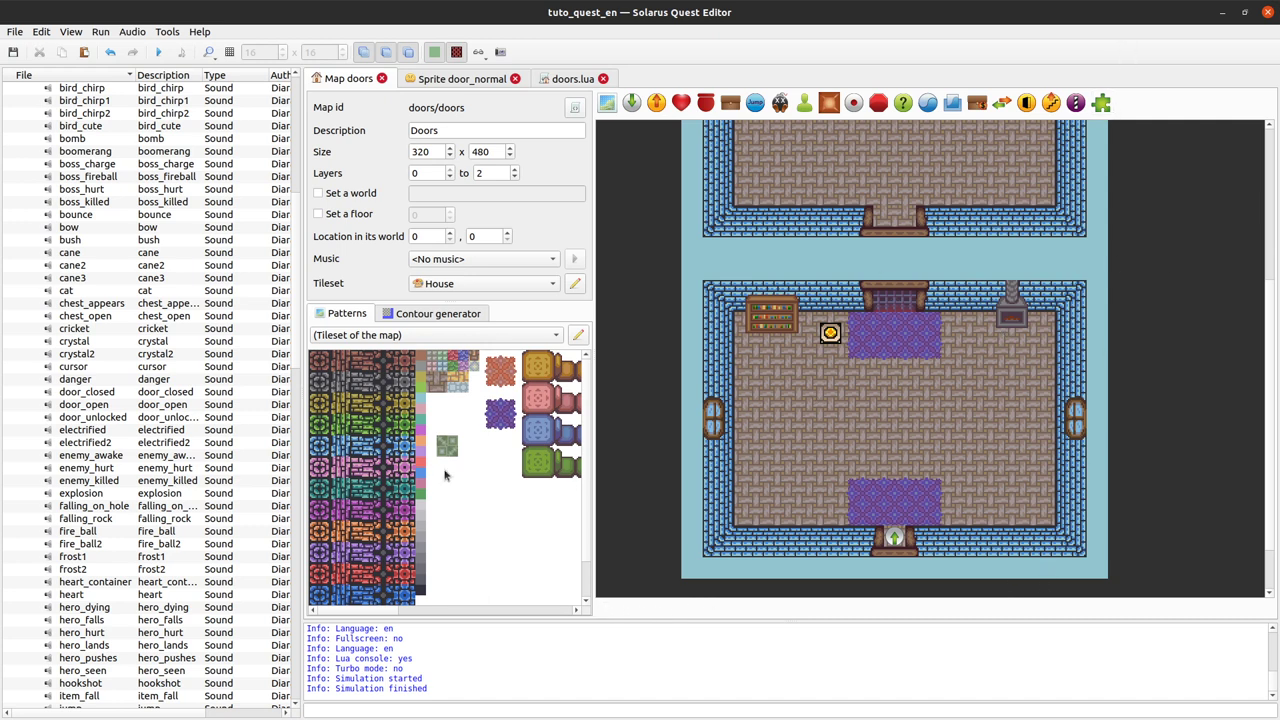
click(896, 303)
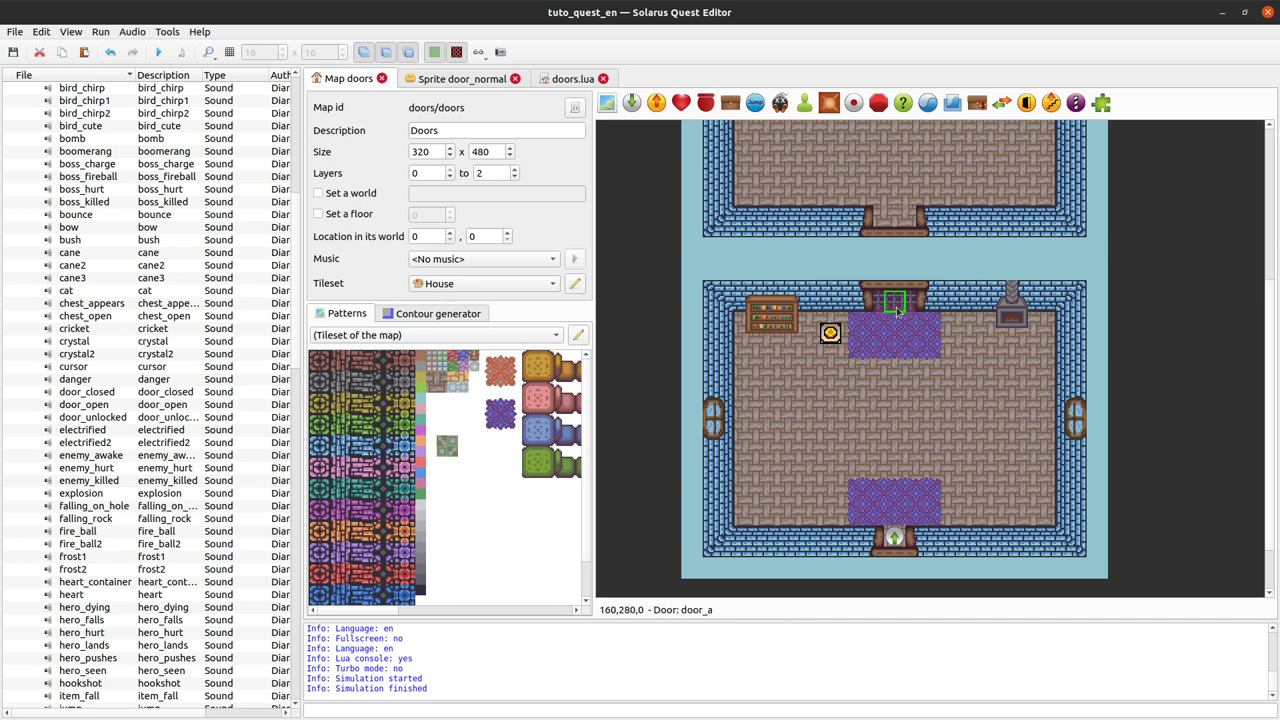
drag(904, 300, 895, 421)
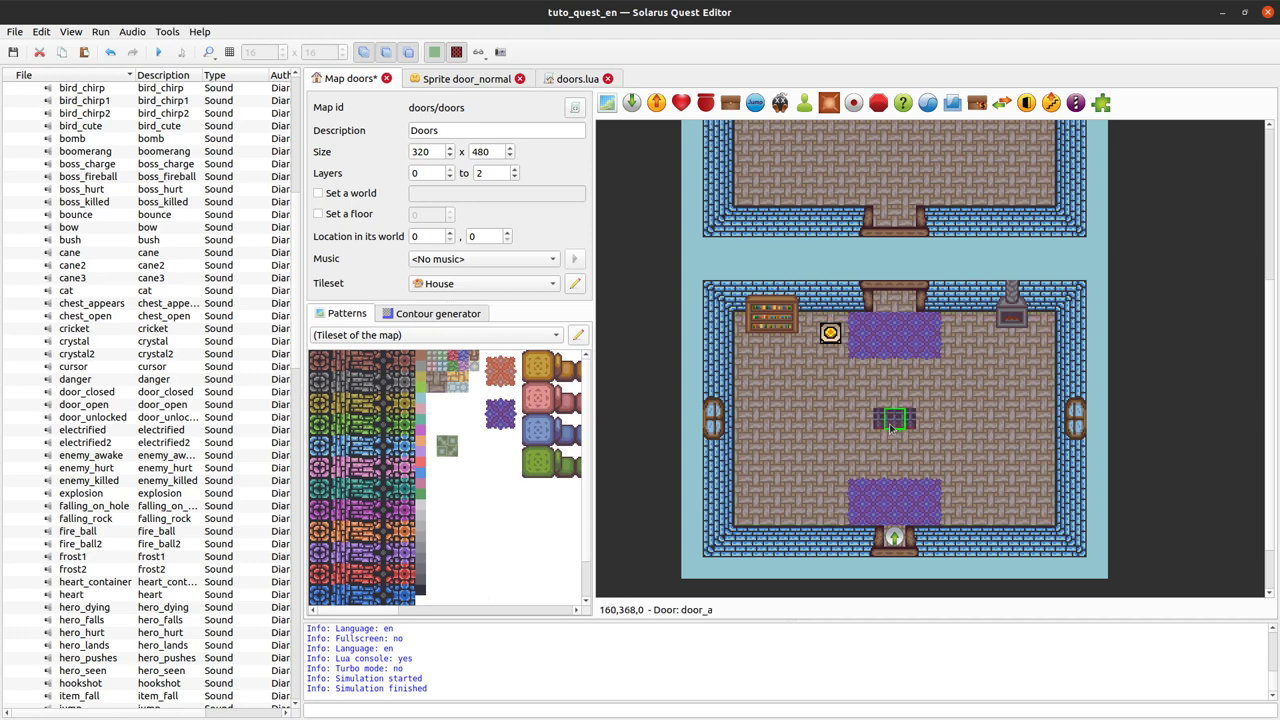
Save the doors map.
ctrl+scroll(890, 427, up, 1)
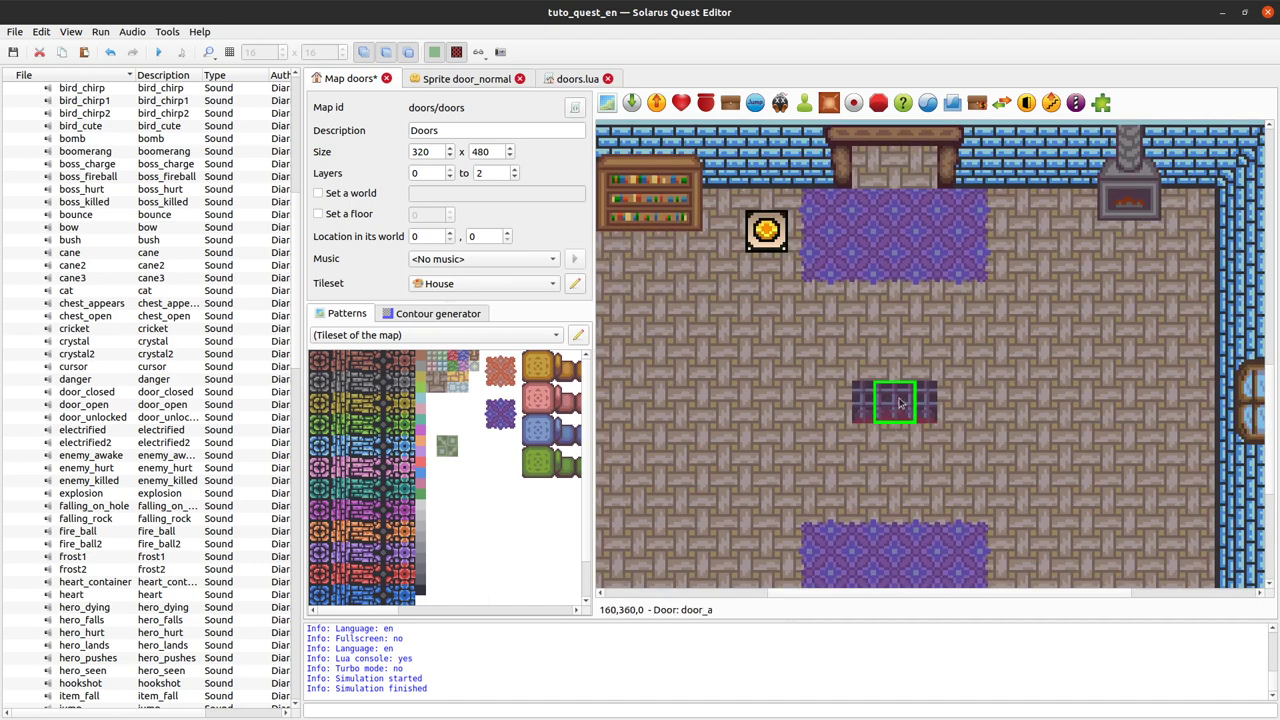
ctrl+scroll(899, 403, down, 1)
key(ctrl+s)
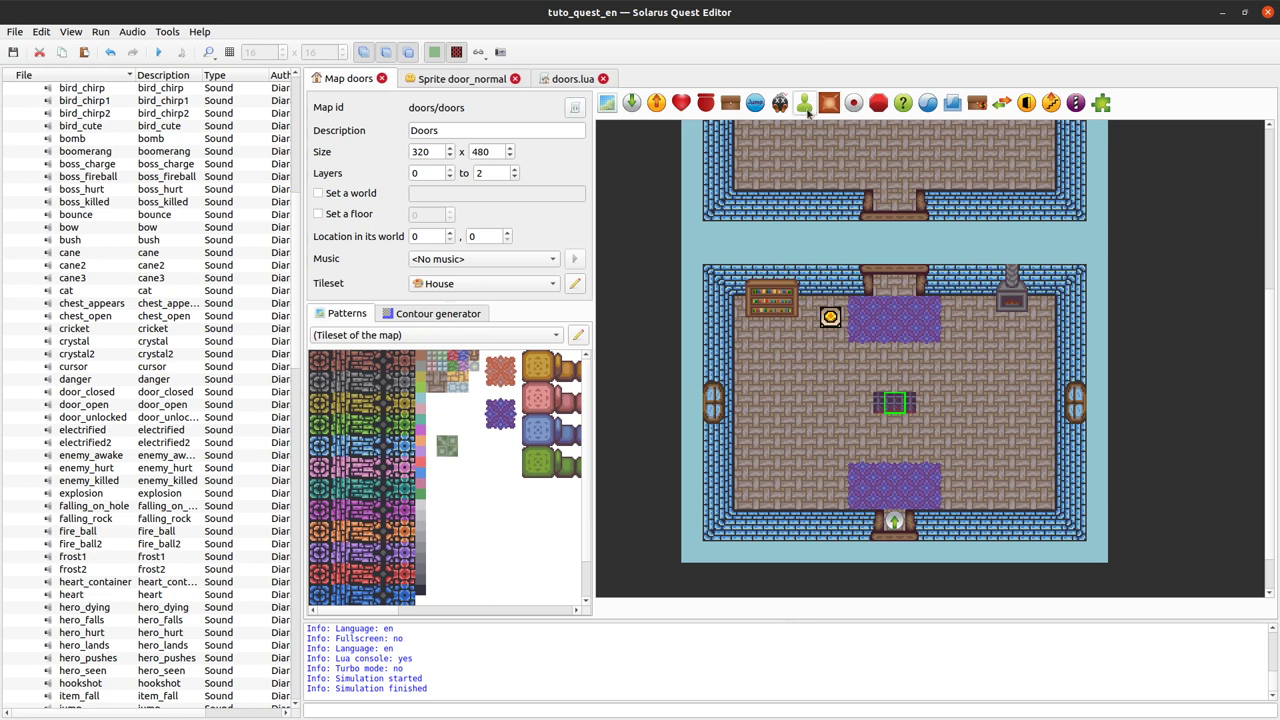
Place an NPC right of the central door using the npc > The Doctor sprite, then save.
click(806, 106)
click(969, 392)
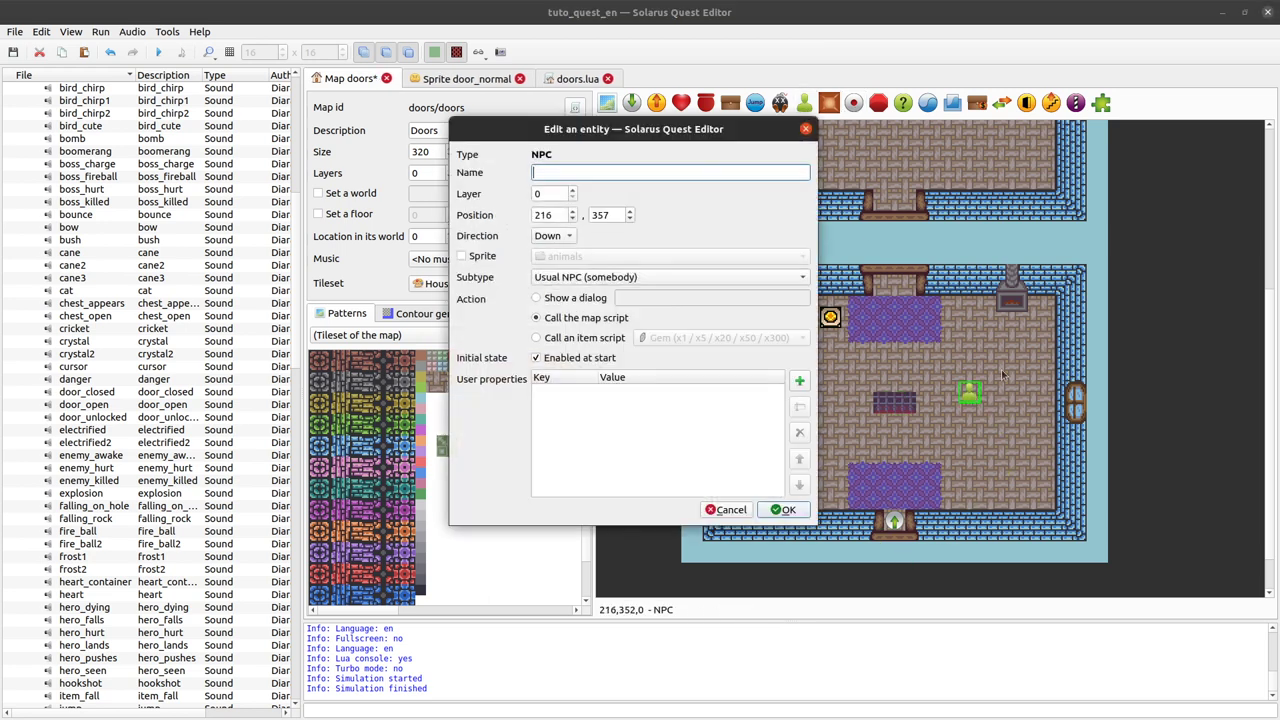
click(490, 256)
click(680, 257)
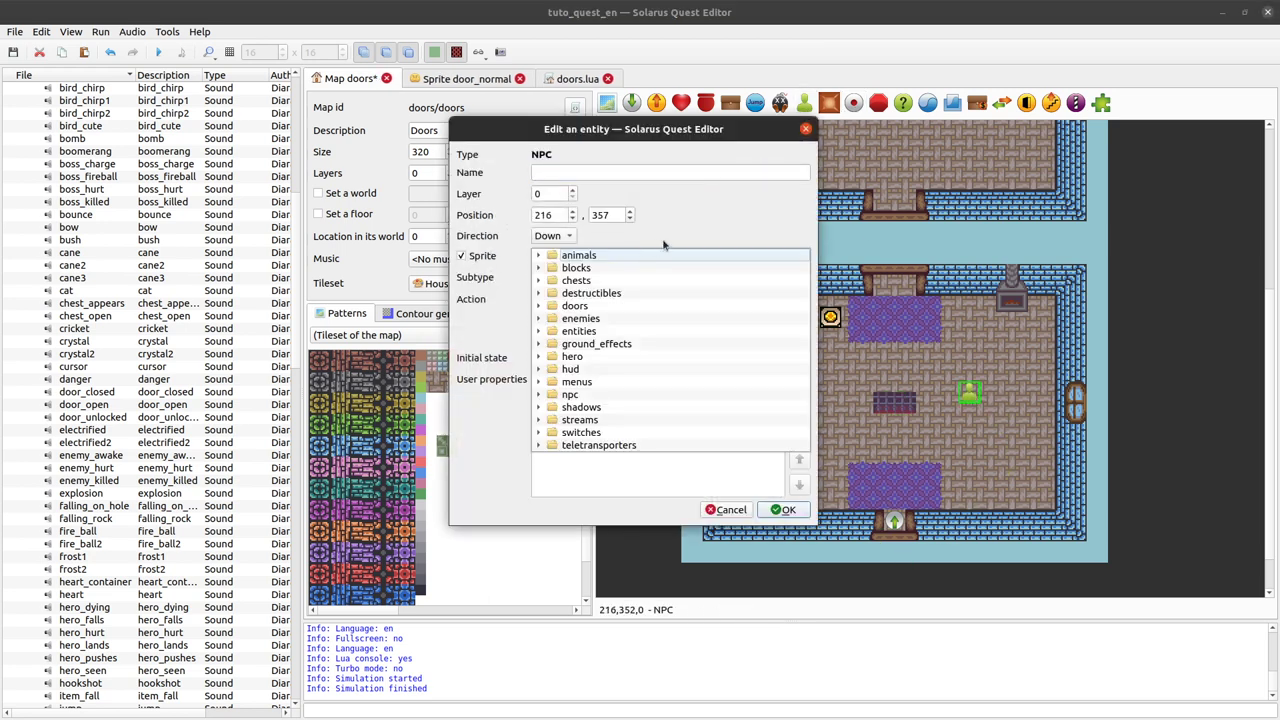
click(569, 394)
scroll(638, 338, down, 2)
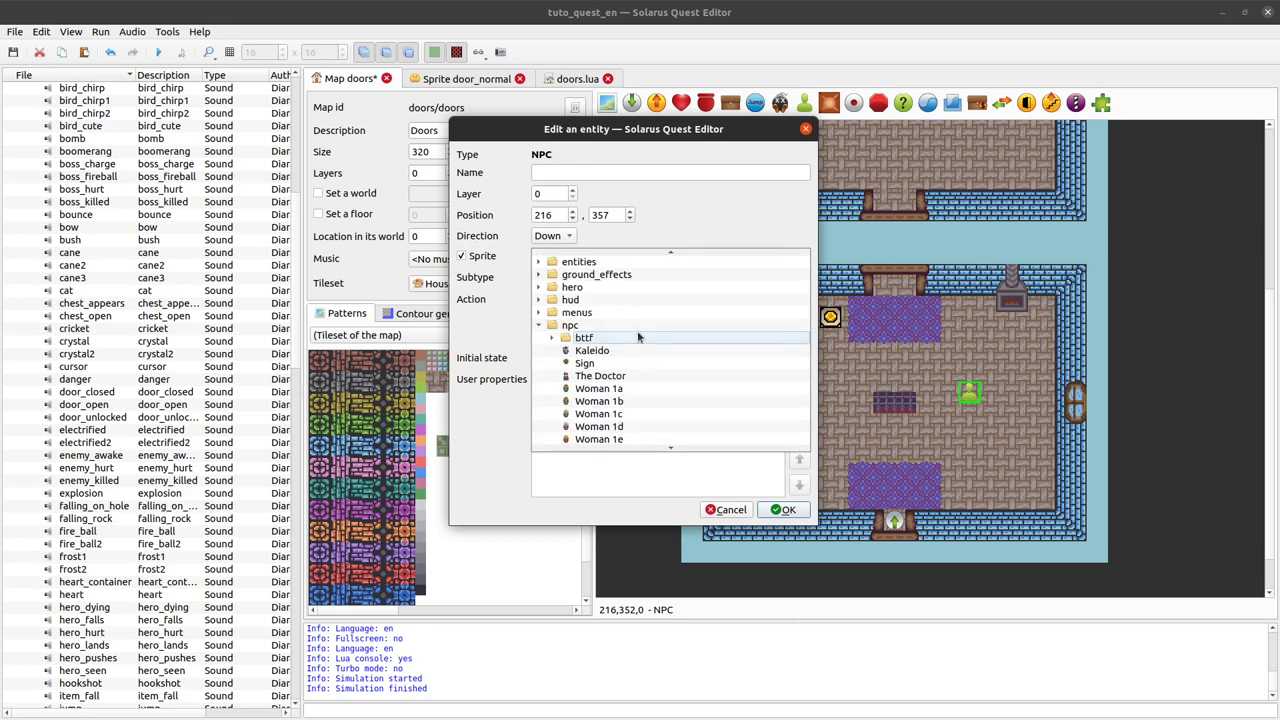
scroll(574, 420, down, 2)
click(600, 314)
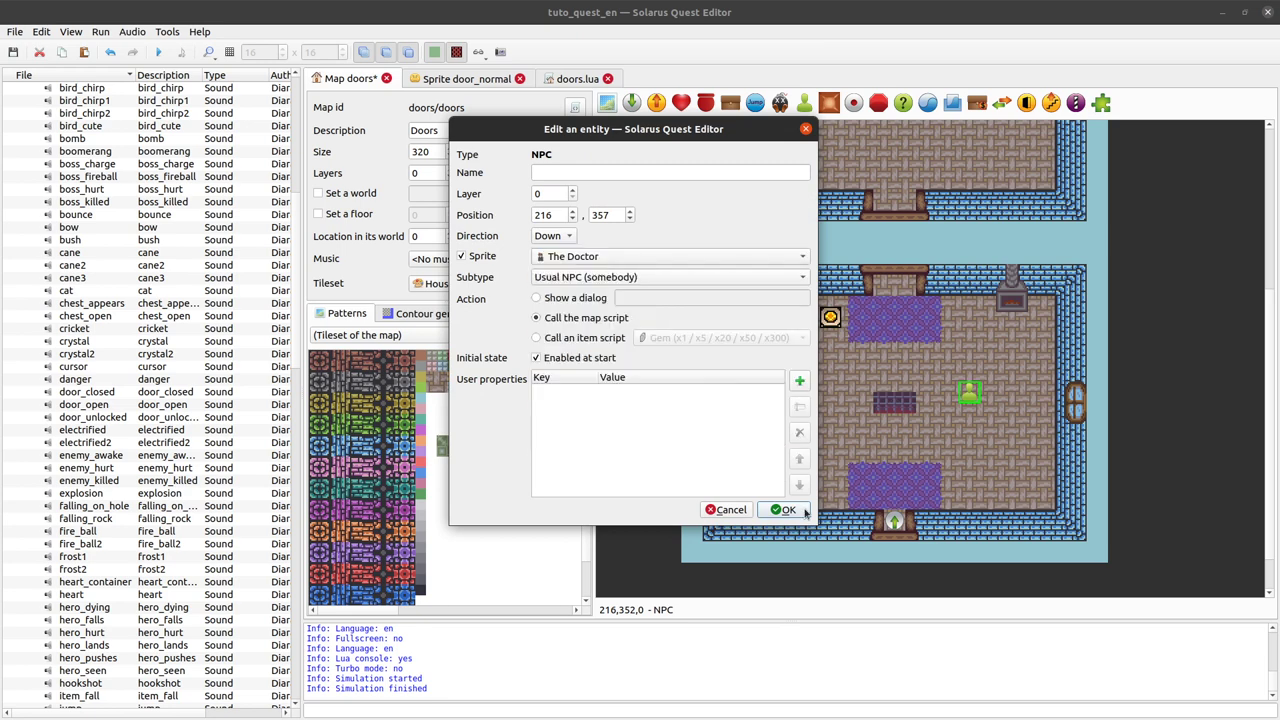
click(788, 510)
key(ctrl+s)
ctrl+scroll(991, 390, up, 1)
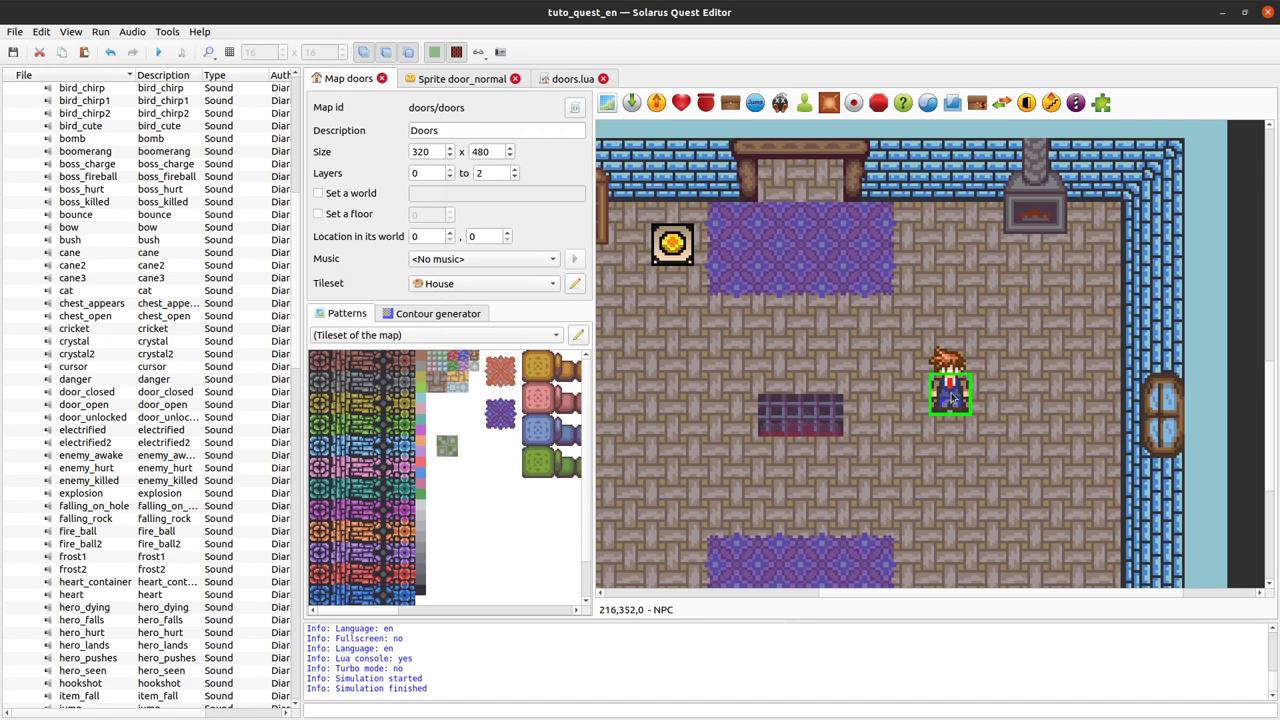
Shift the NPC up a tile, adjust door_a's position, then select the NPC and save the map.
drag(952, 396, 952, 373)
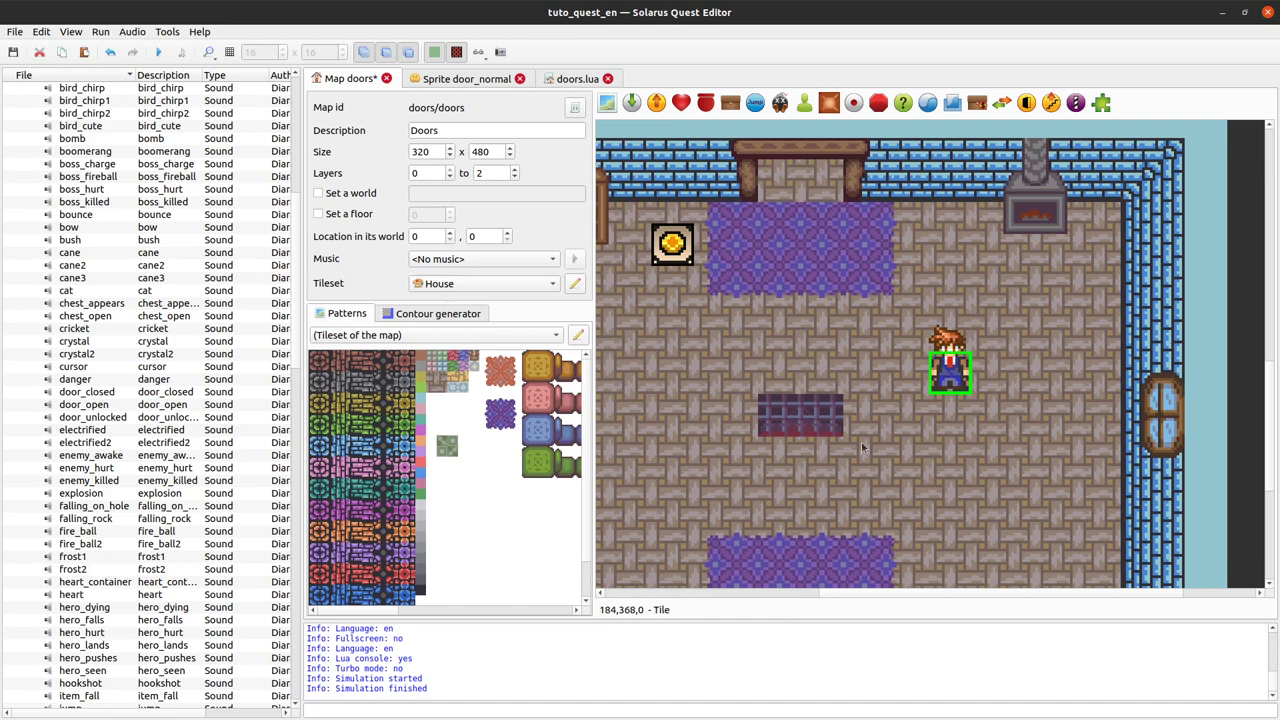
click(807, 436)
click(955, 377)
click(808, 414)
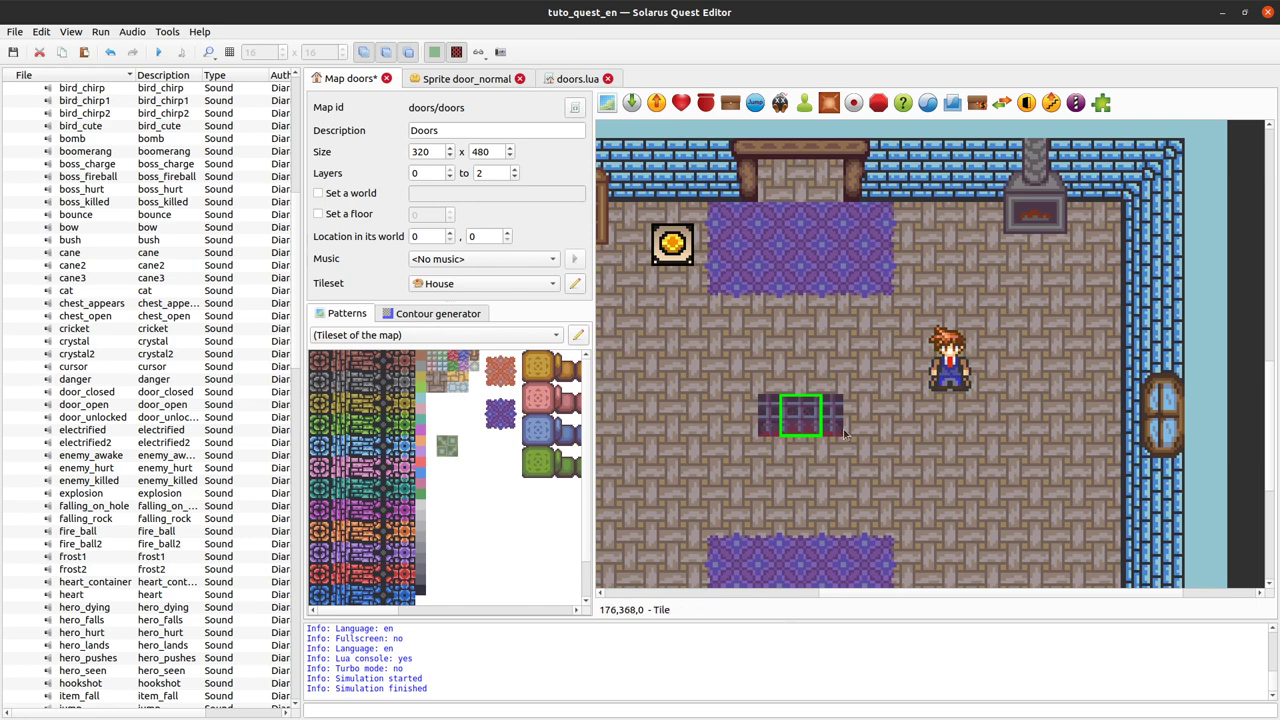
mouse_move(808, 410)
mouse_down()
mouse_move(808, 174)
mouse_move(795, 267)
mouse_move(813, 390)
mouse_up()
click(952, 383)
key(ctrl+s)
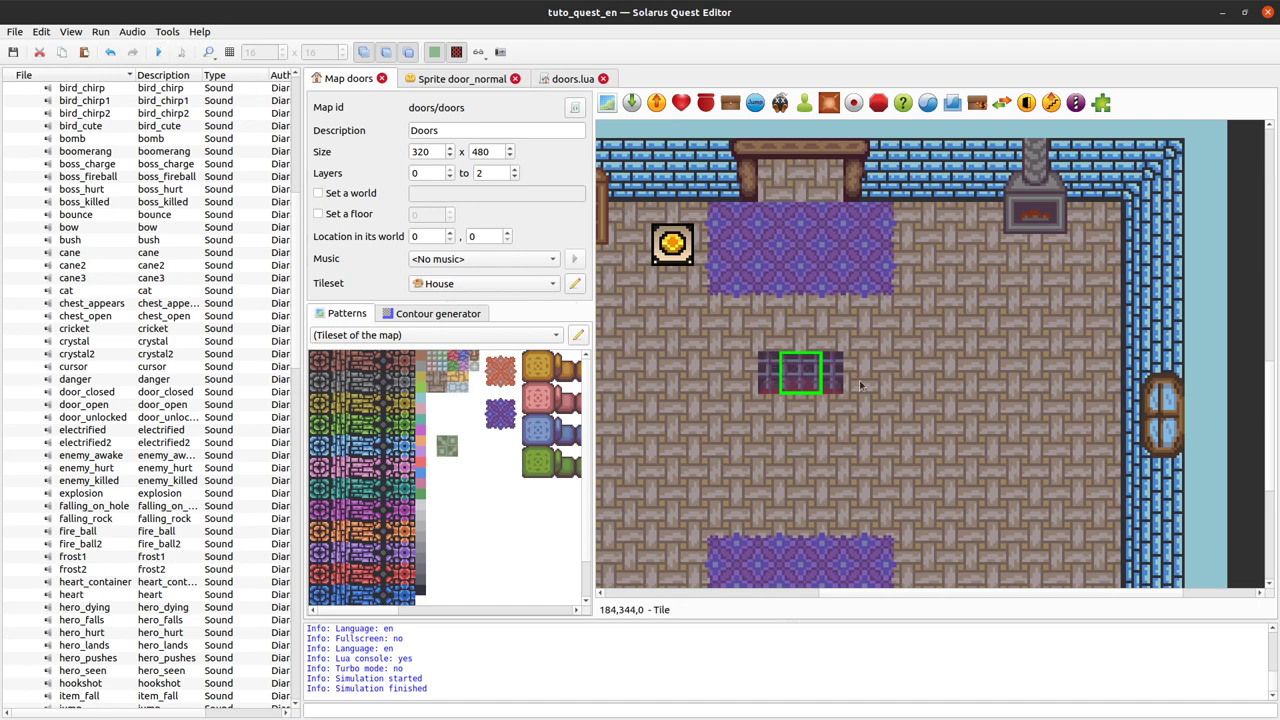
Test-run the quest, walking the hero up and around the central door before exiting.
click(158, 52)
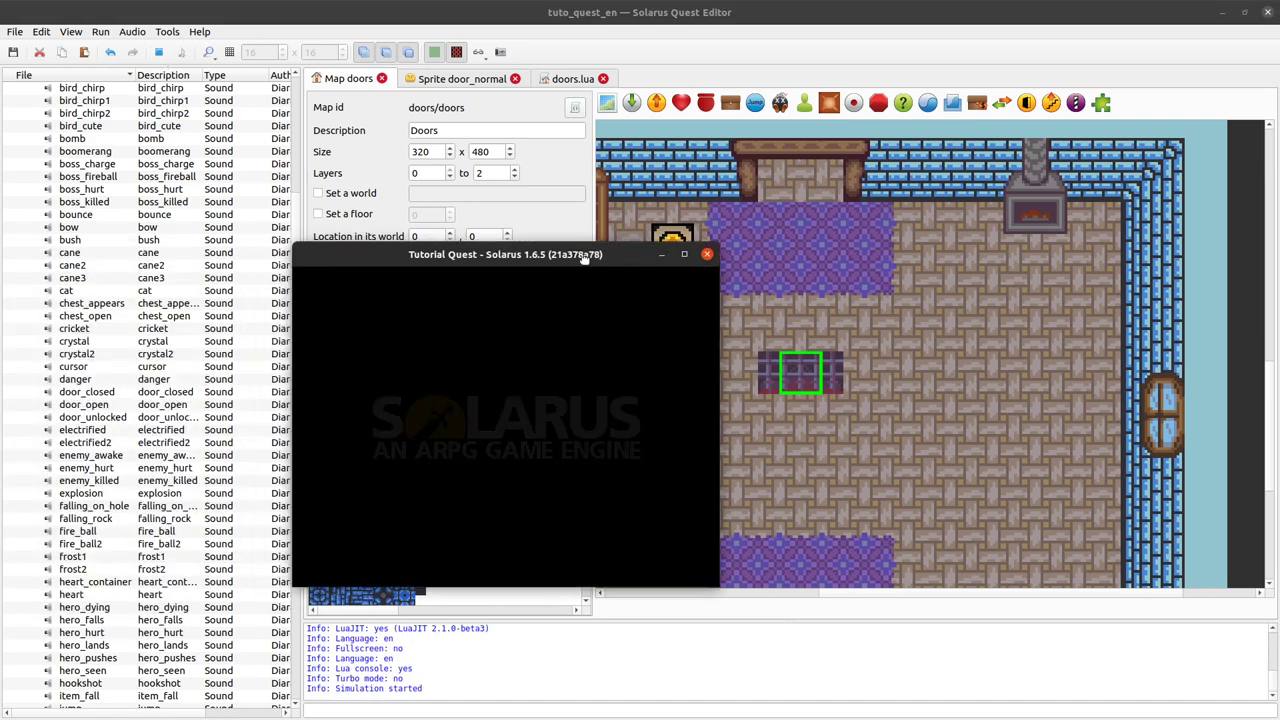
key(Up)
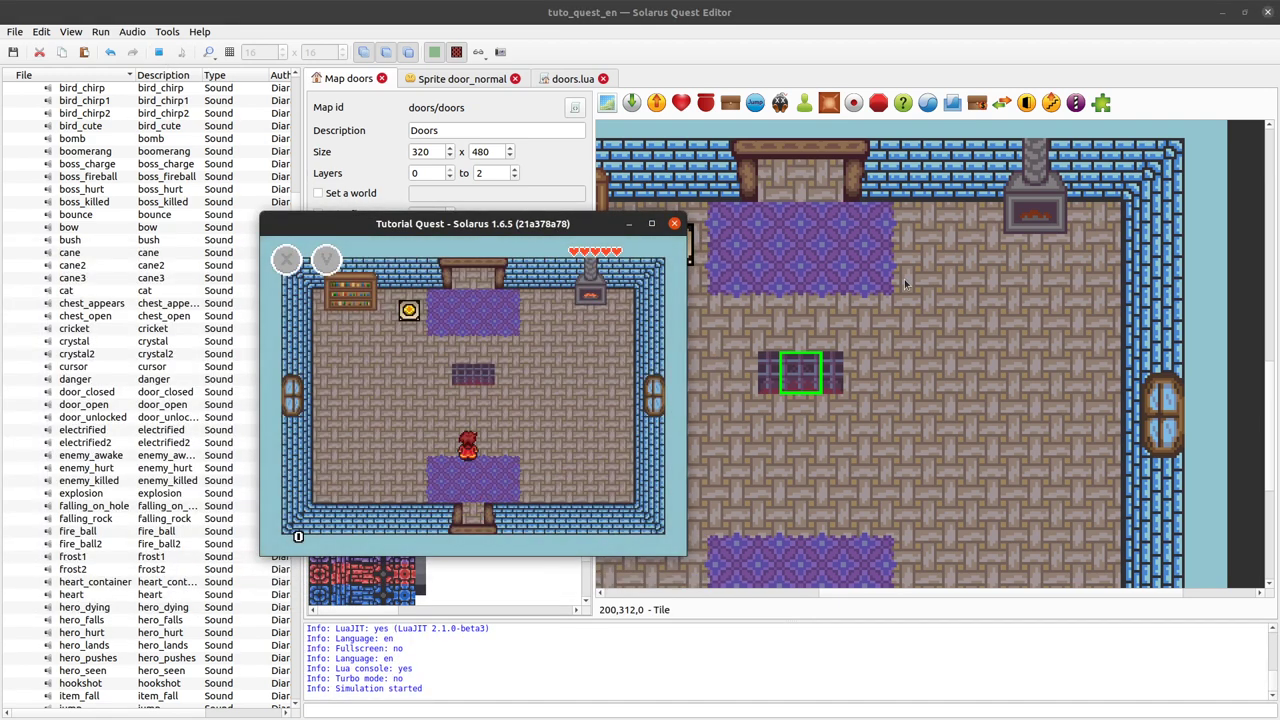
key(Left)
key(Right)
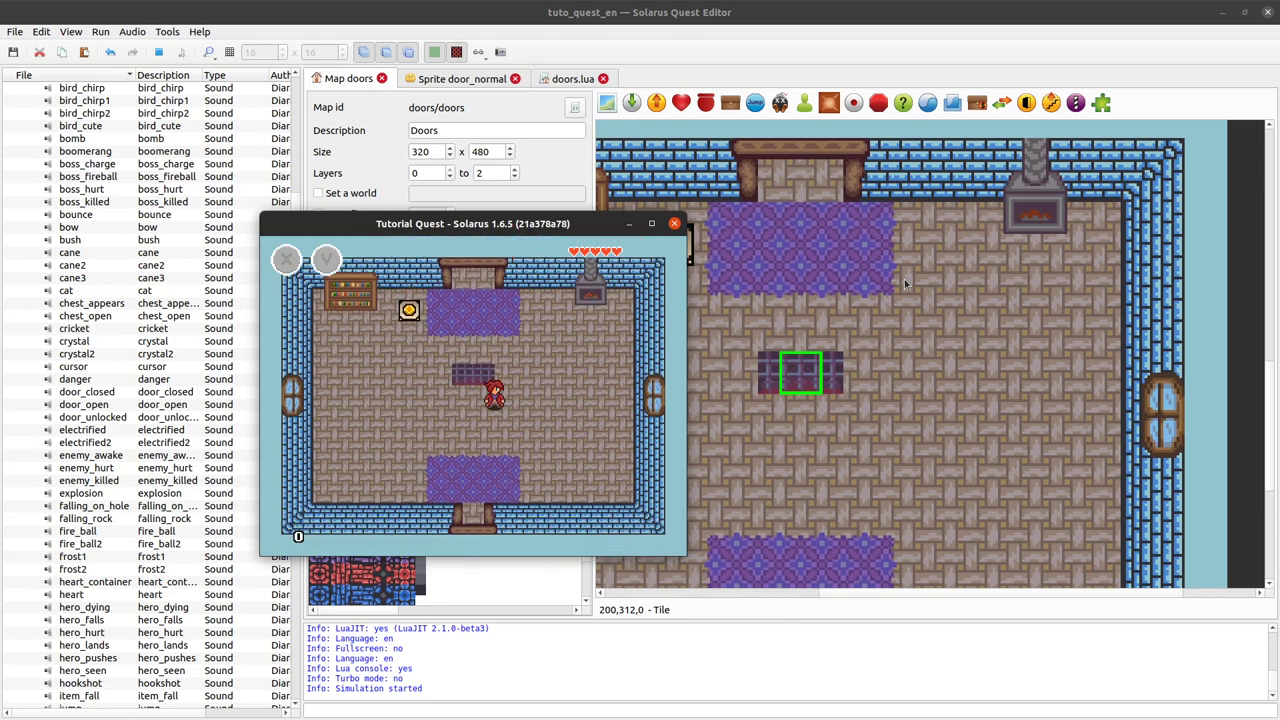
key(Escape)
Drag door_a back up into the top wall gap and select the surrounding wall tiles.
drag(806, 372, 845, 192)
click(850, 190)
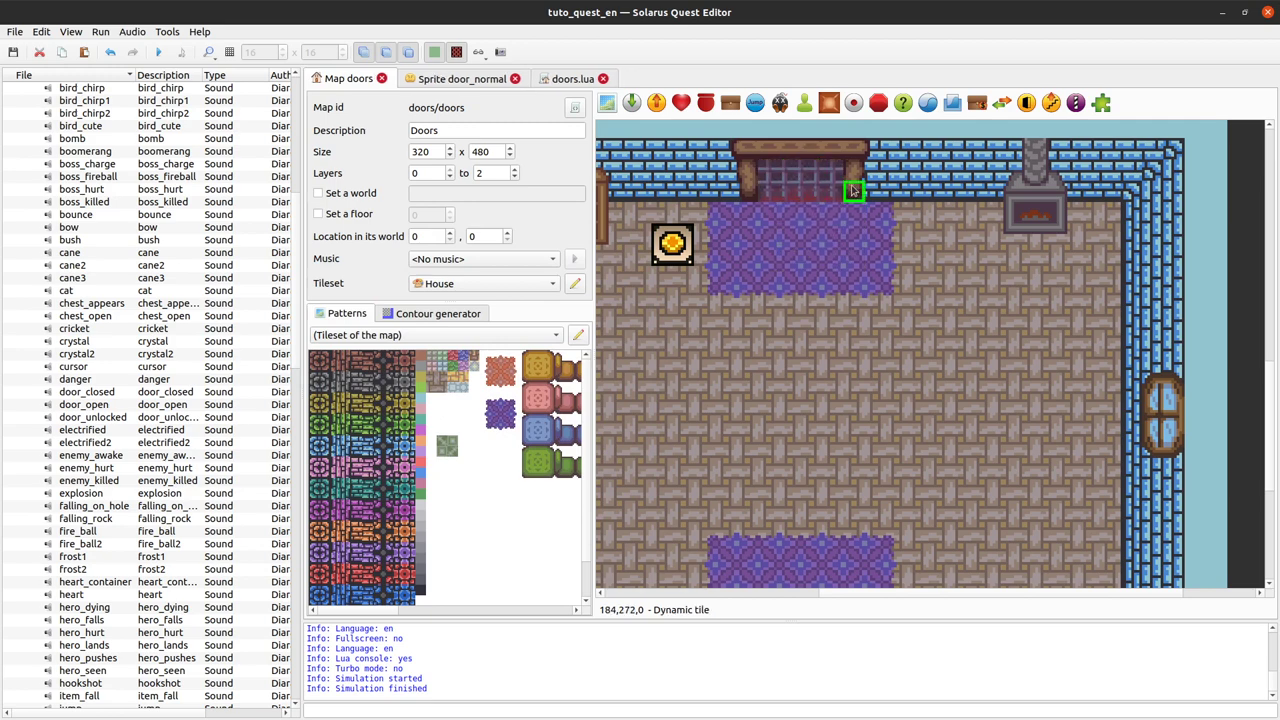
ctrl+click(852, 170)
ctrl+click(748, 174)
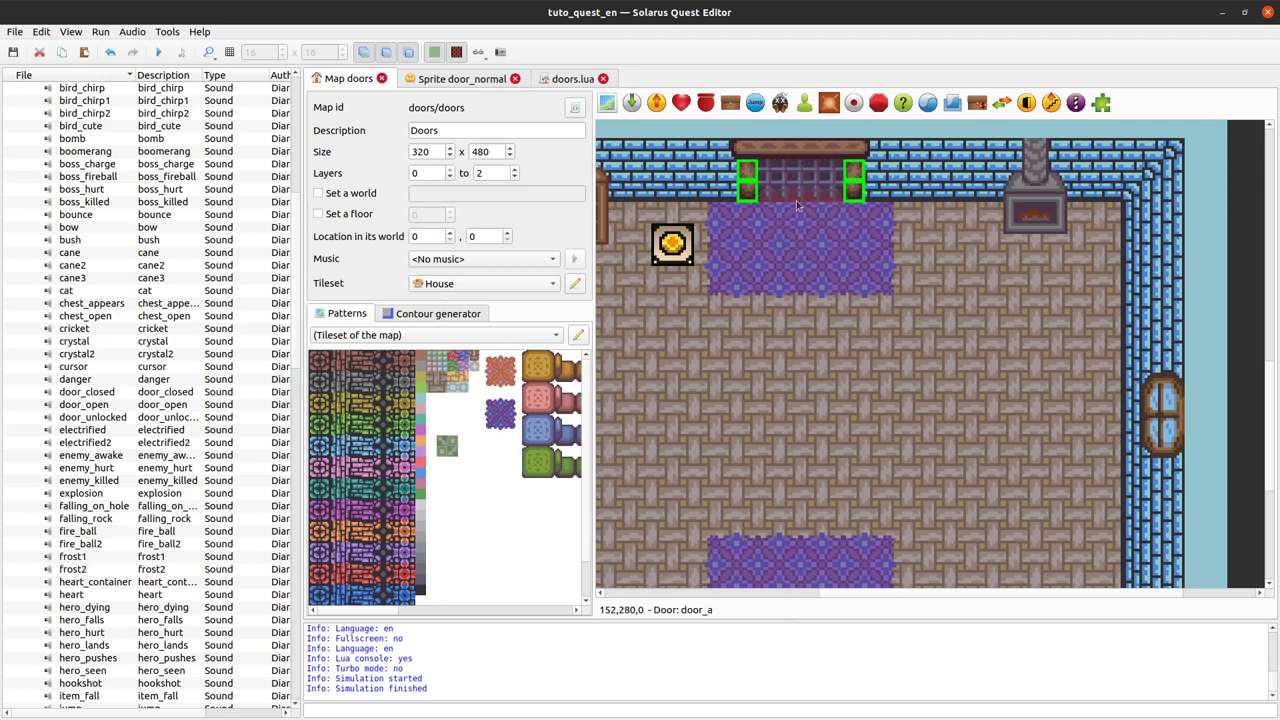
click(800, 197)
click(811, 193)
click(811, 193)
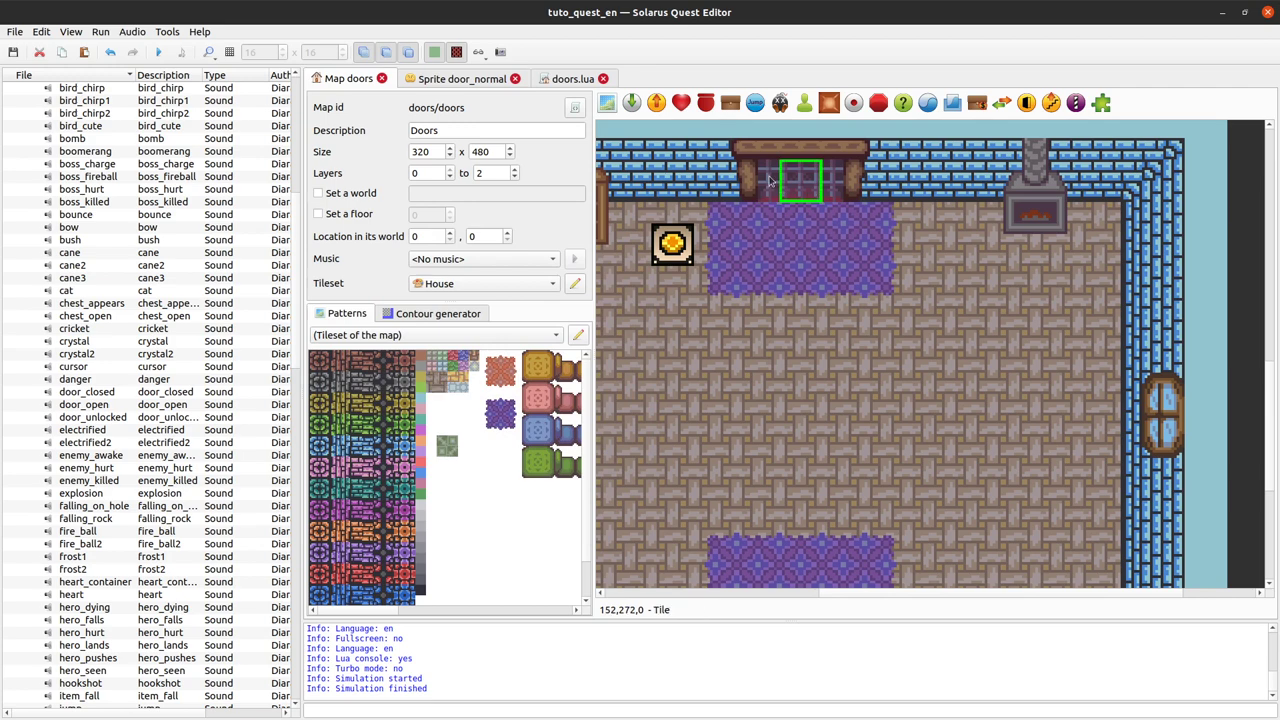
Run the quest, walk the hero up, right along the top carpet and back down, then close it.
click(158, 52)
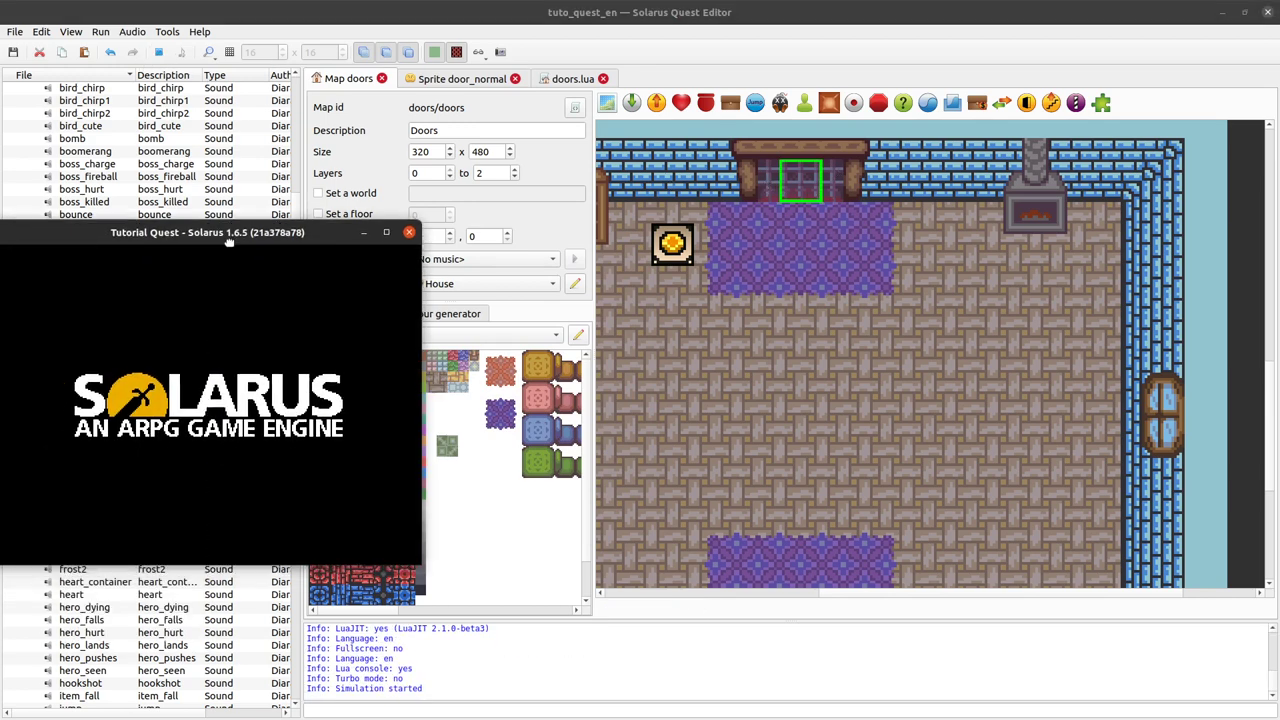
key(Up)
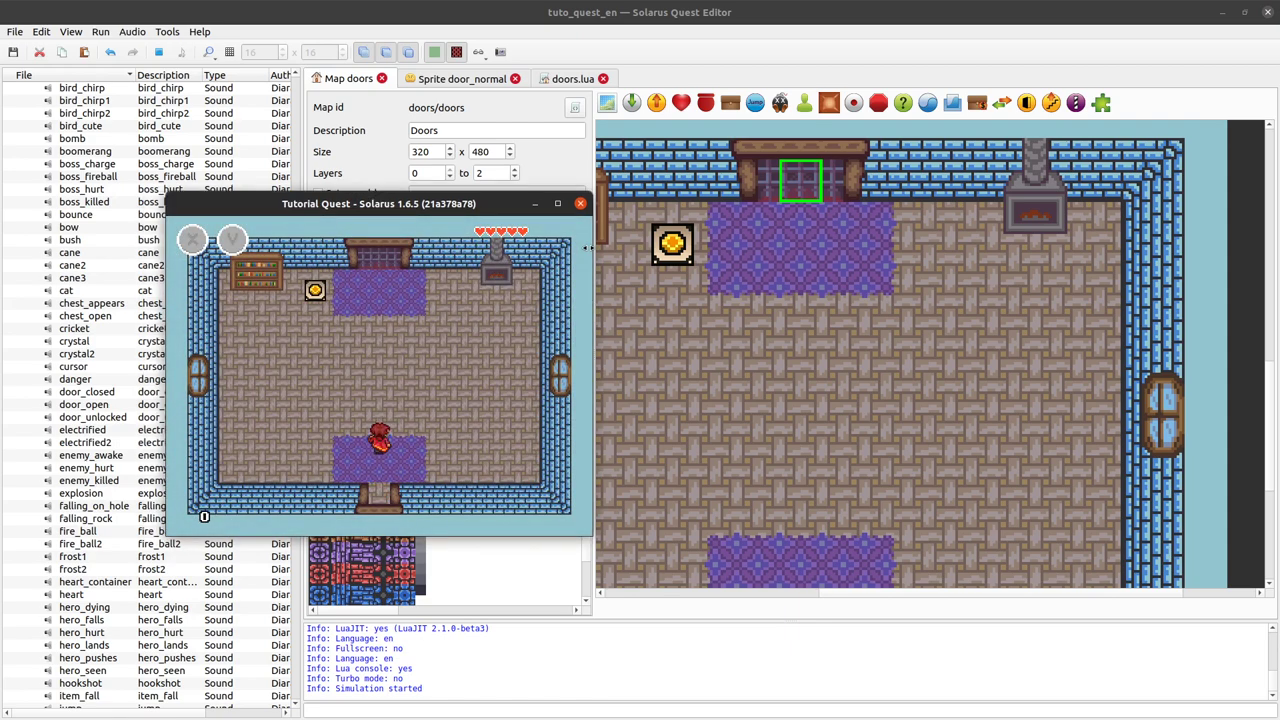
key(Right)
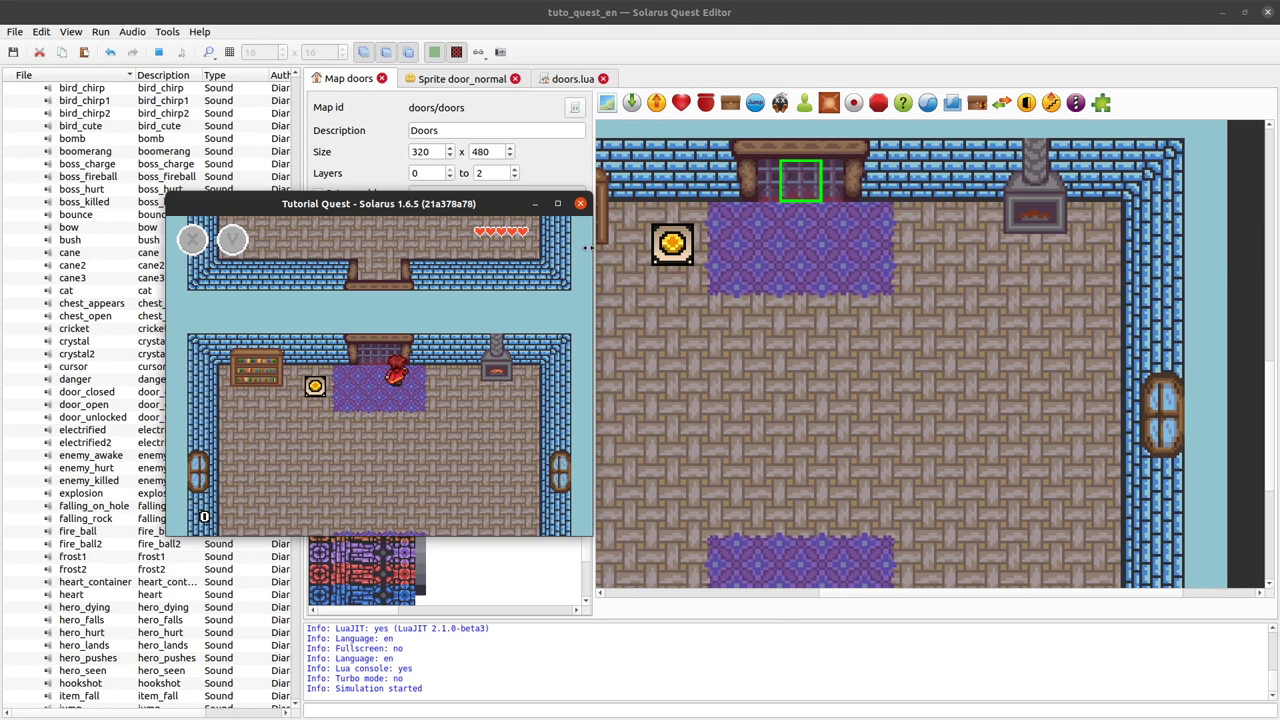
key(Down)
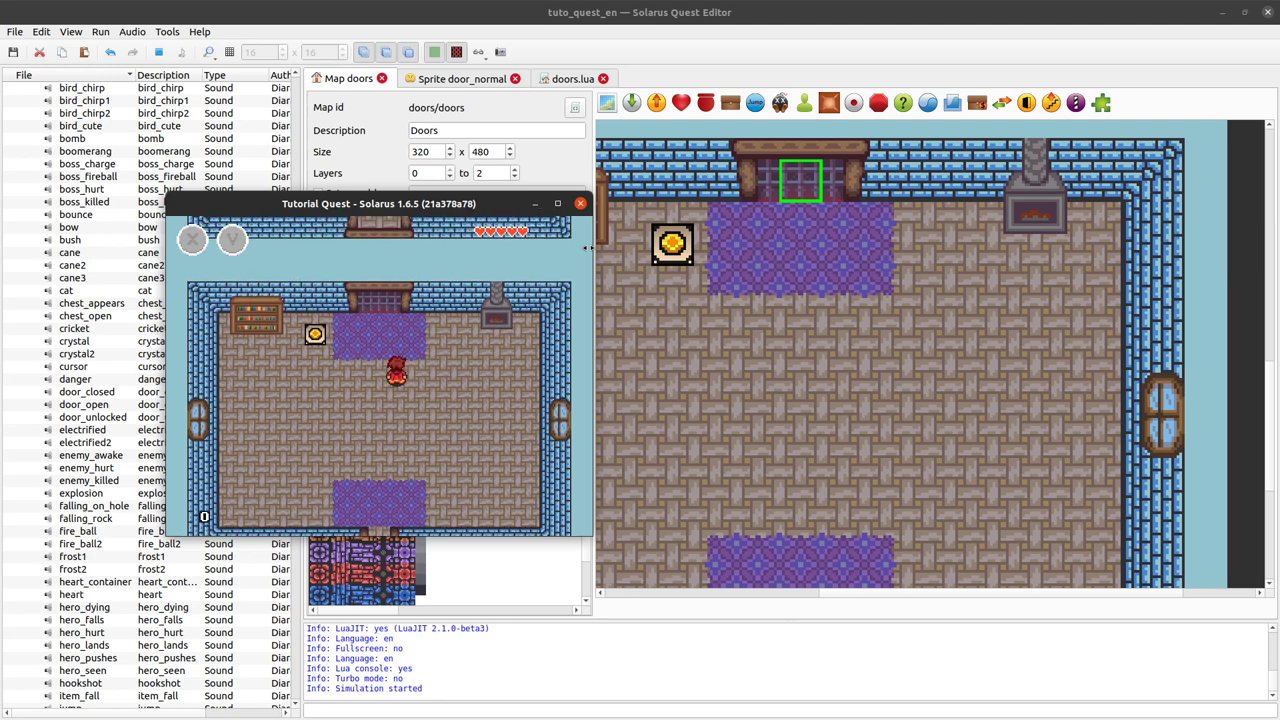
click(580, 204)
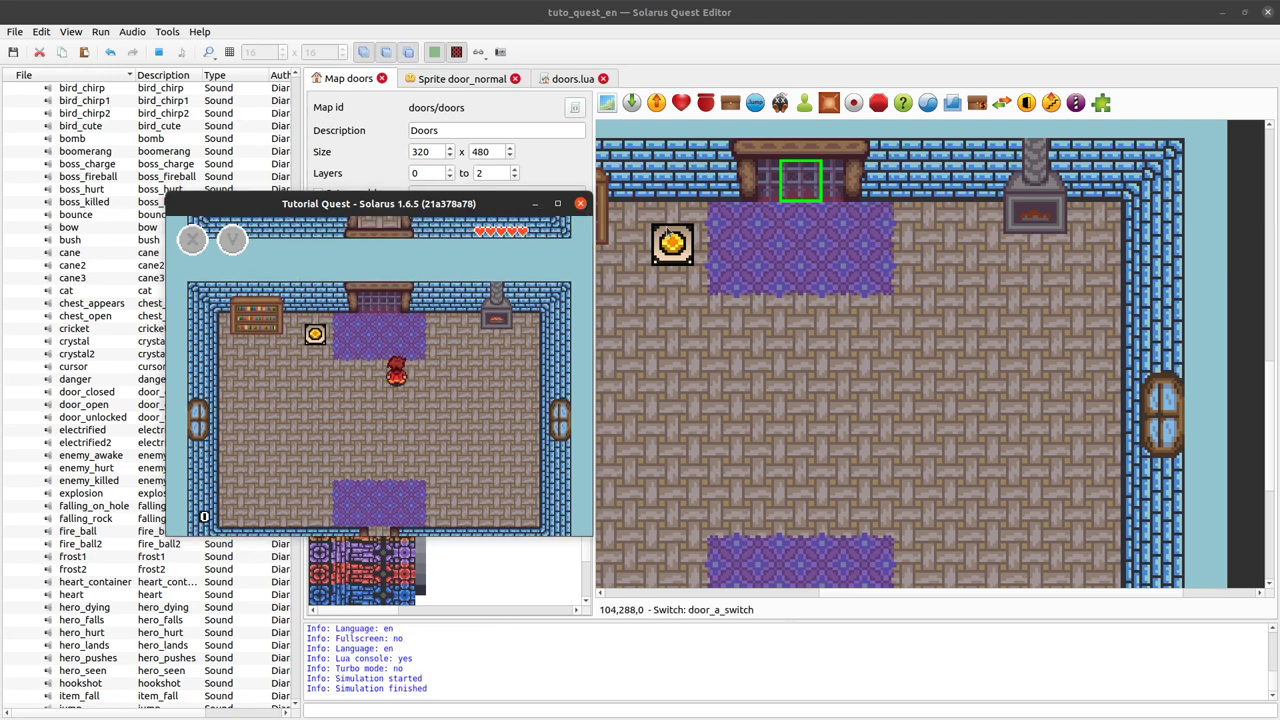
On the doors map, try moving door_a down and right, undoing both moves.
click(555, 79)
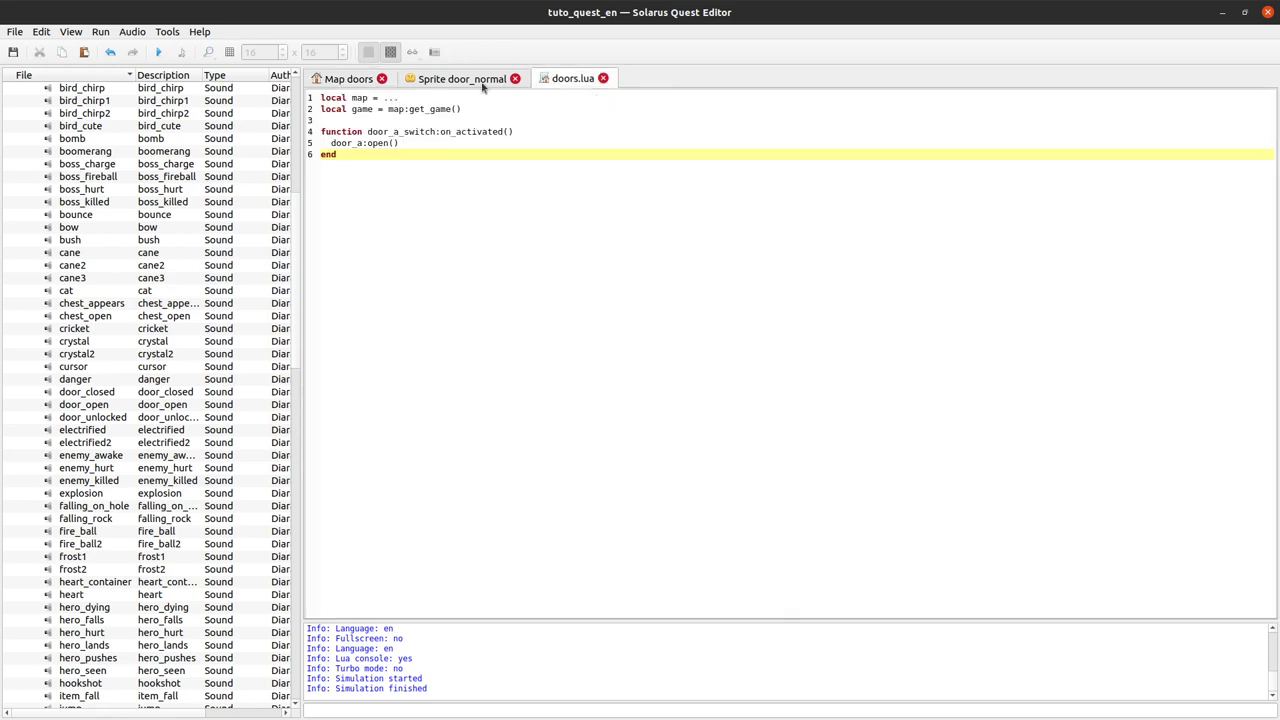
click(360, 79)
drag(787, 165, 787, 317)
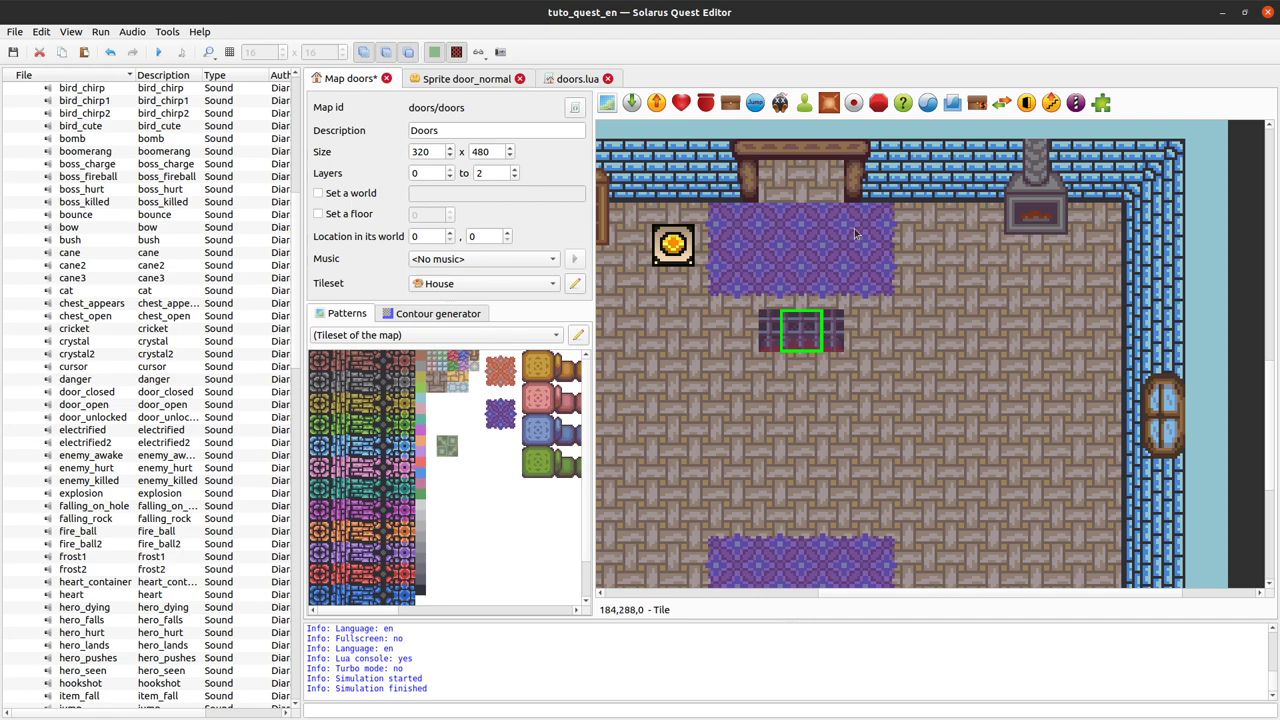
key(ctrl+z)
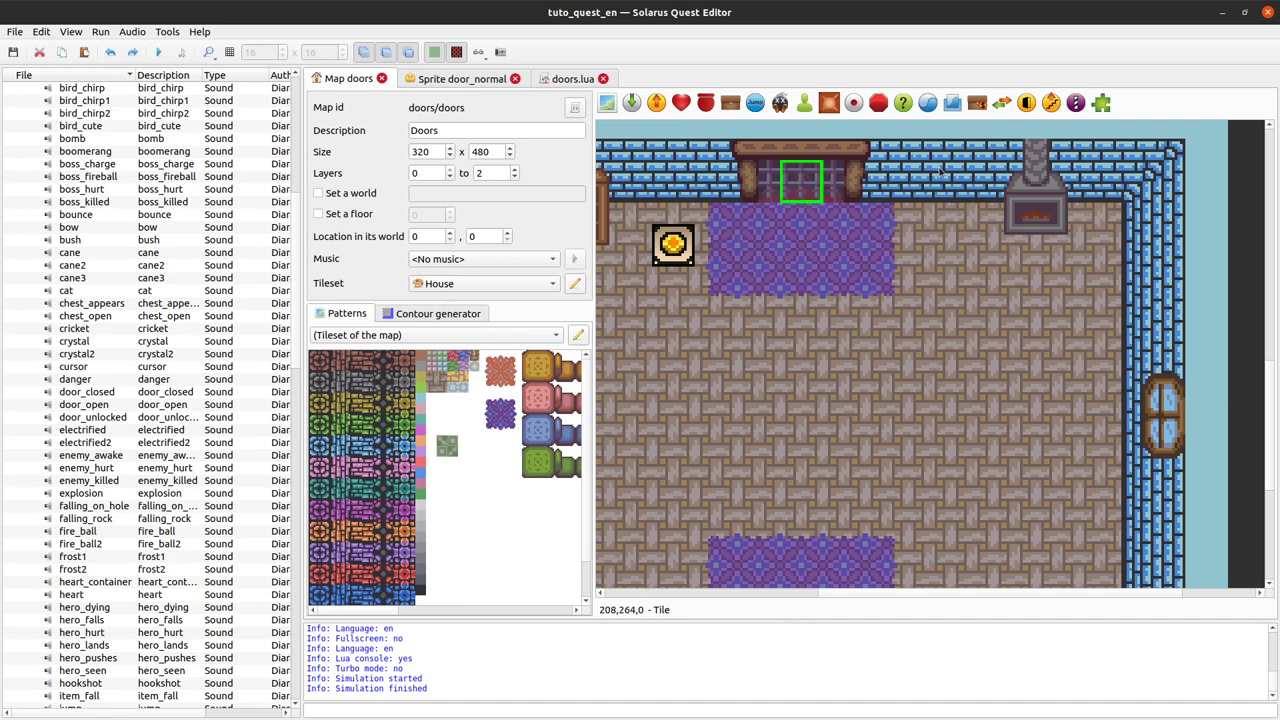
drag(814, 212, 835, 210)
key(ctrl+z)
Inspect door_a's properties and cancel without changes.
double_click(806, 190)
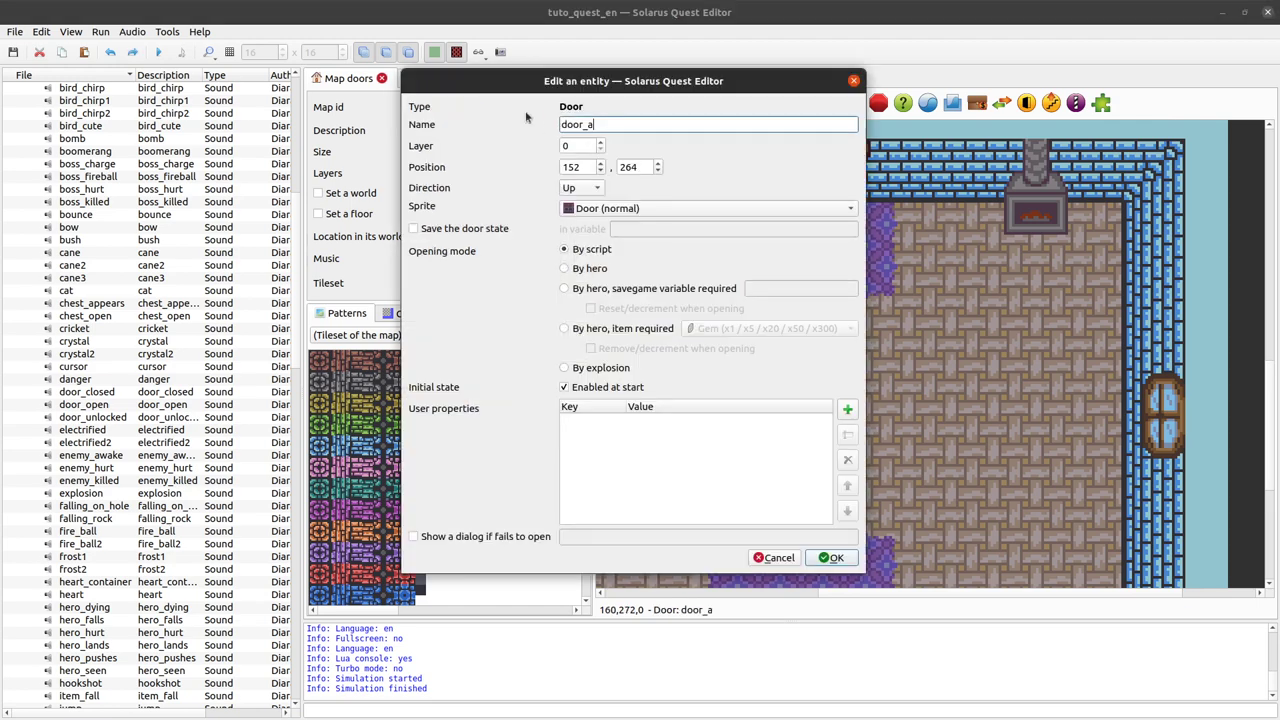
click(772, 562)
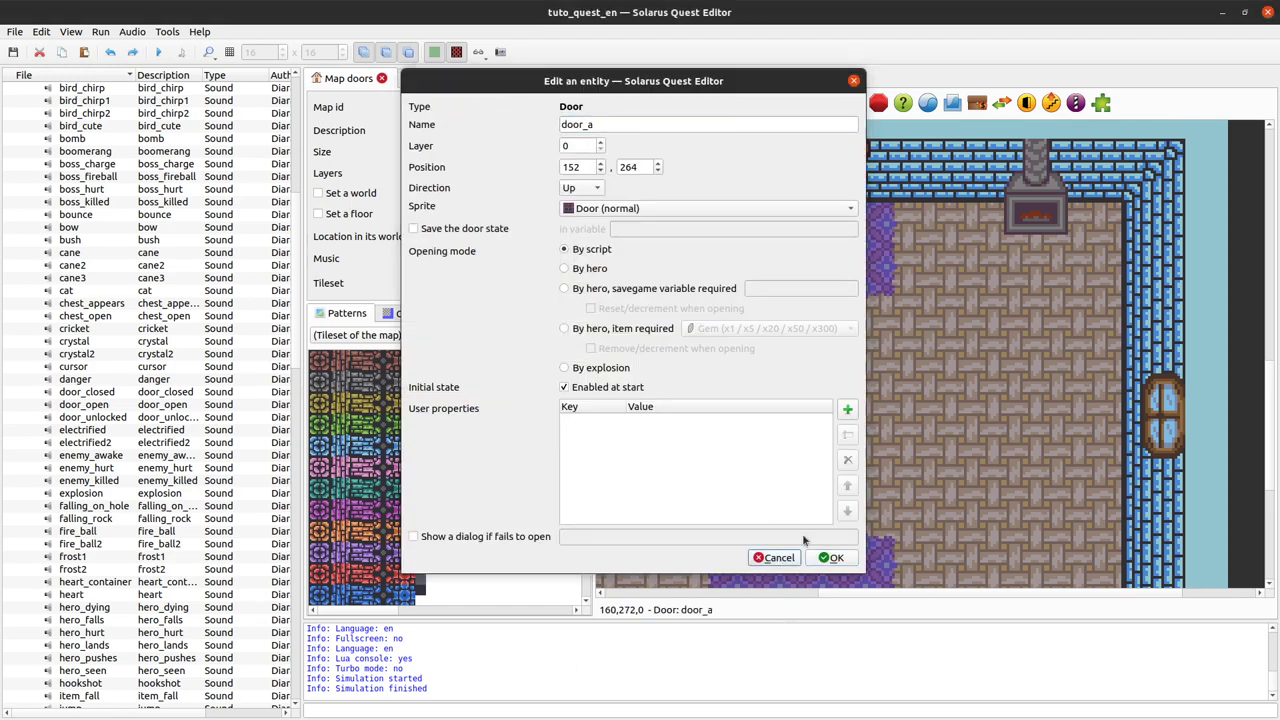
scroll(820, 266, up, 2)
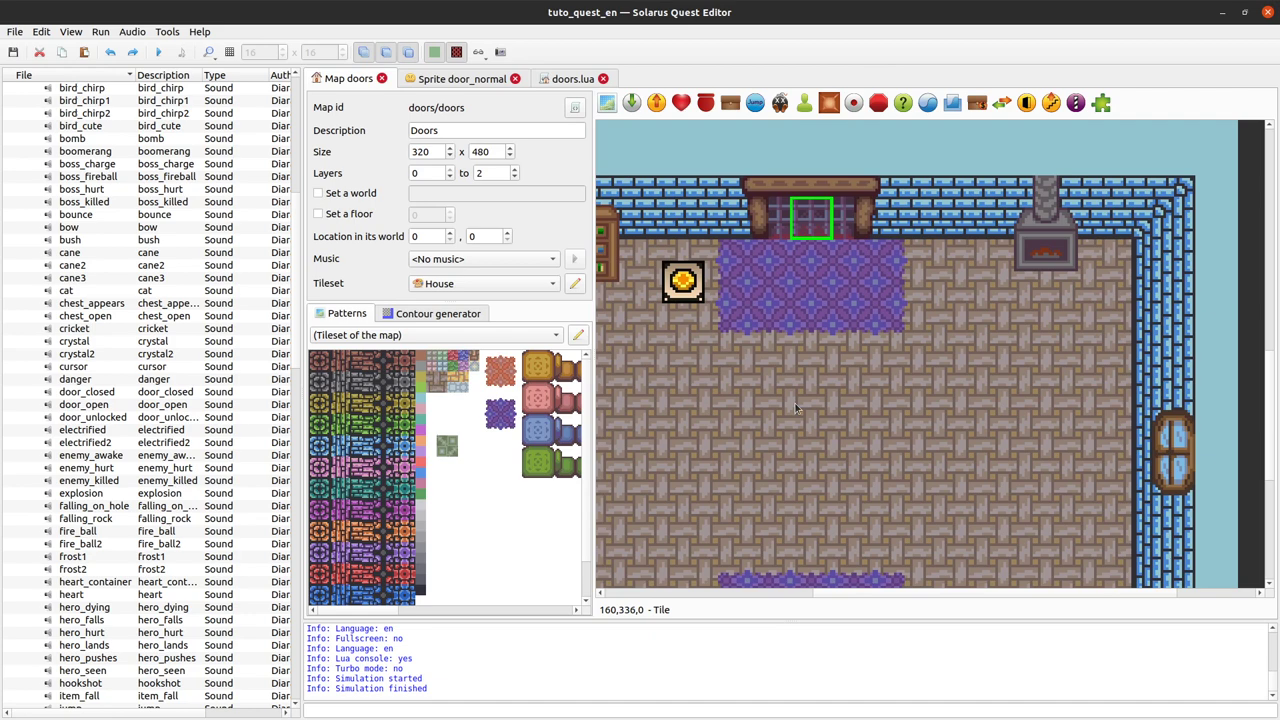
Drag door_a onto the floor below the purple carpet and shift the lintel tile left.
drag(815, 228, 838, 378)
click(758, 230)
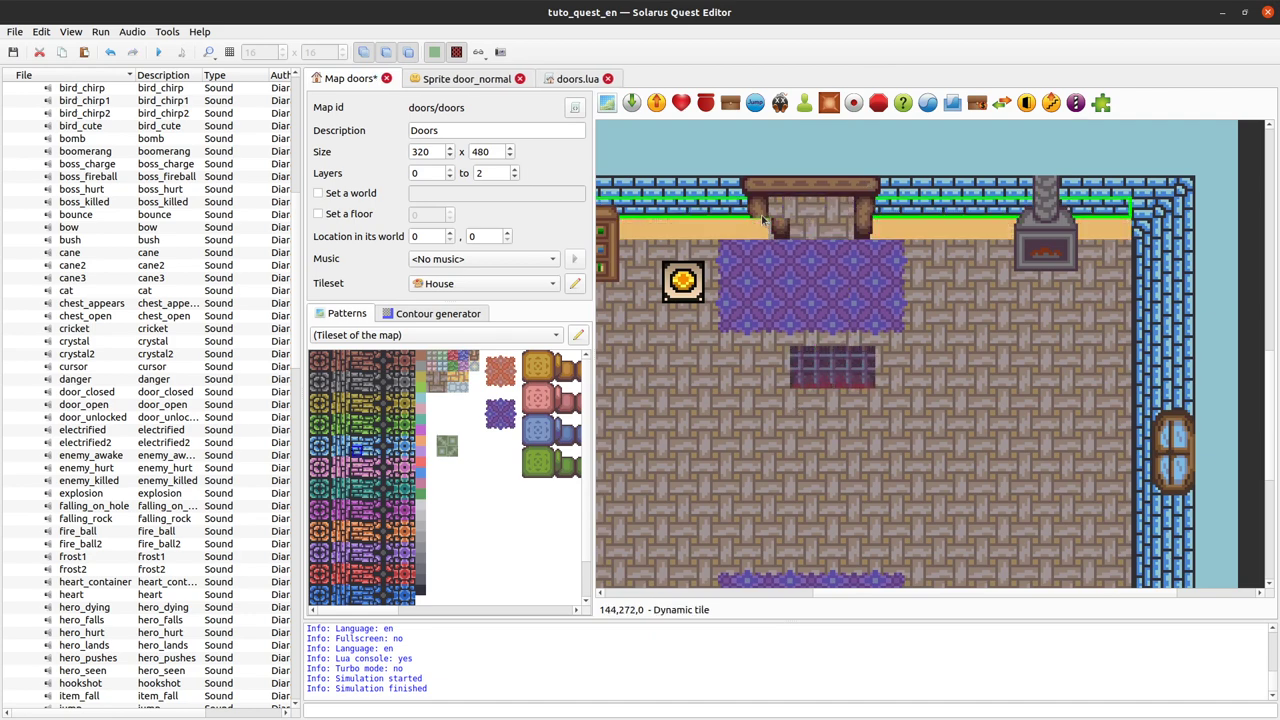
click(798, 192)
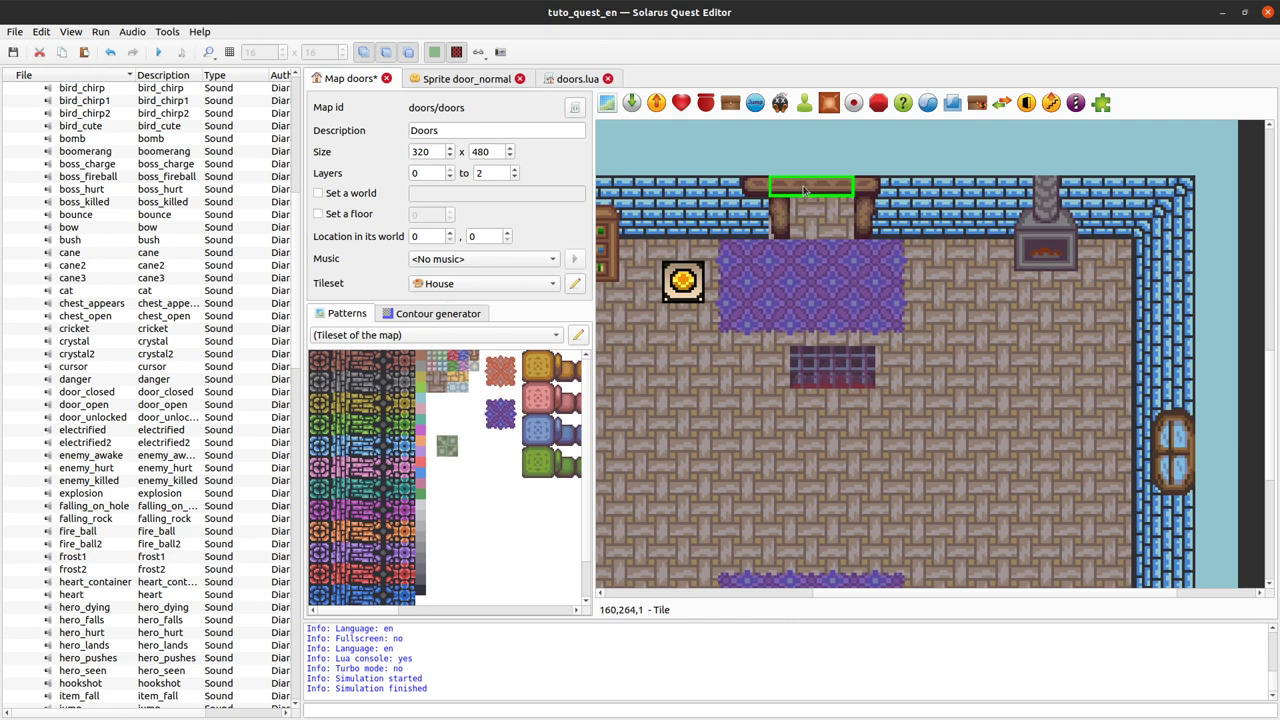
drag(834, 186, 876, 195)
click(758, 187)
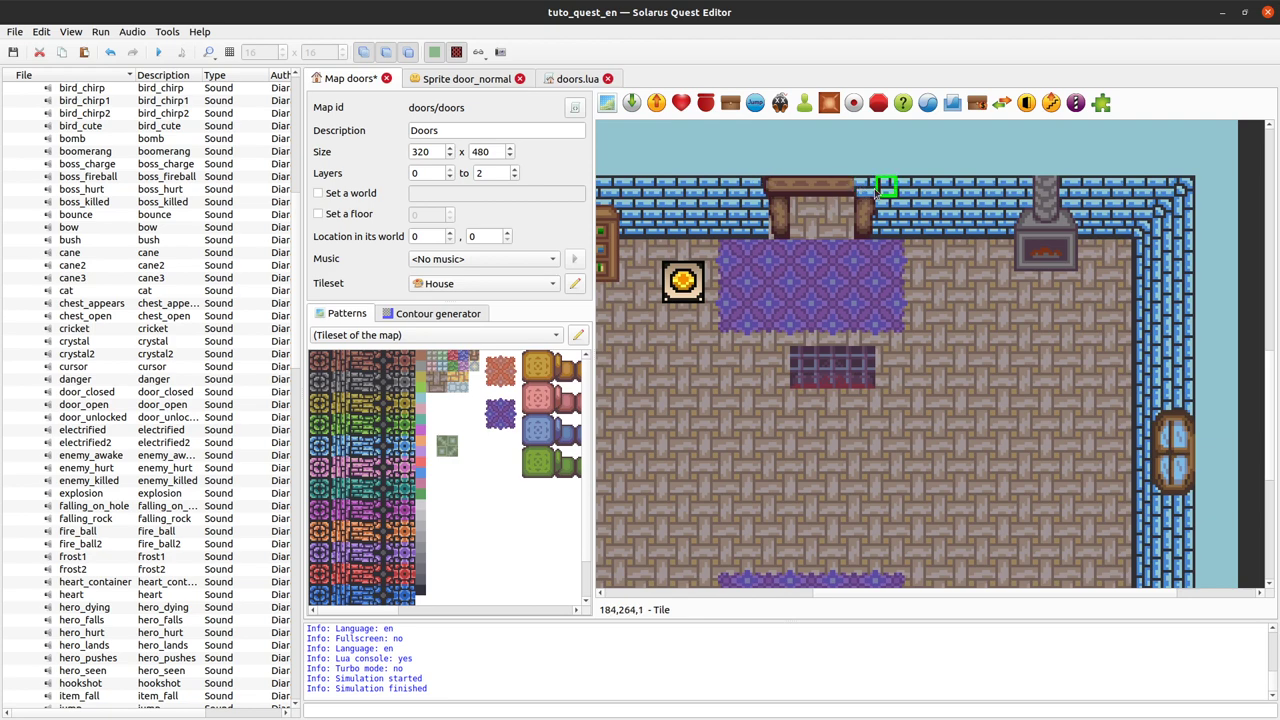
Move the doorway's right post left, delete and restore the doorway tile, then deselect door_a.
click(862, 206)
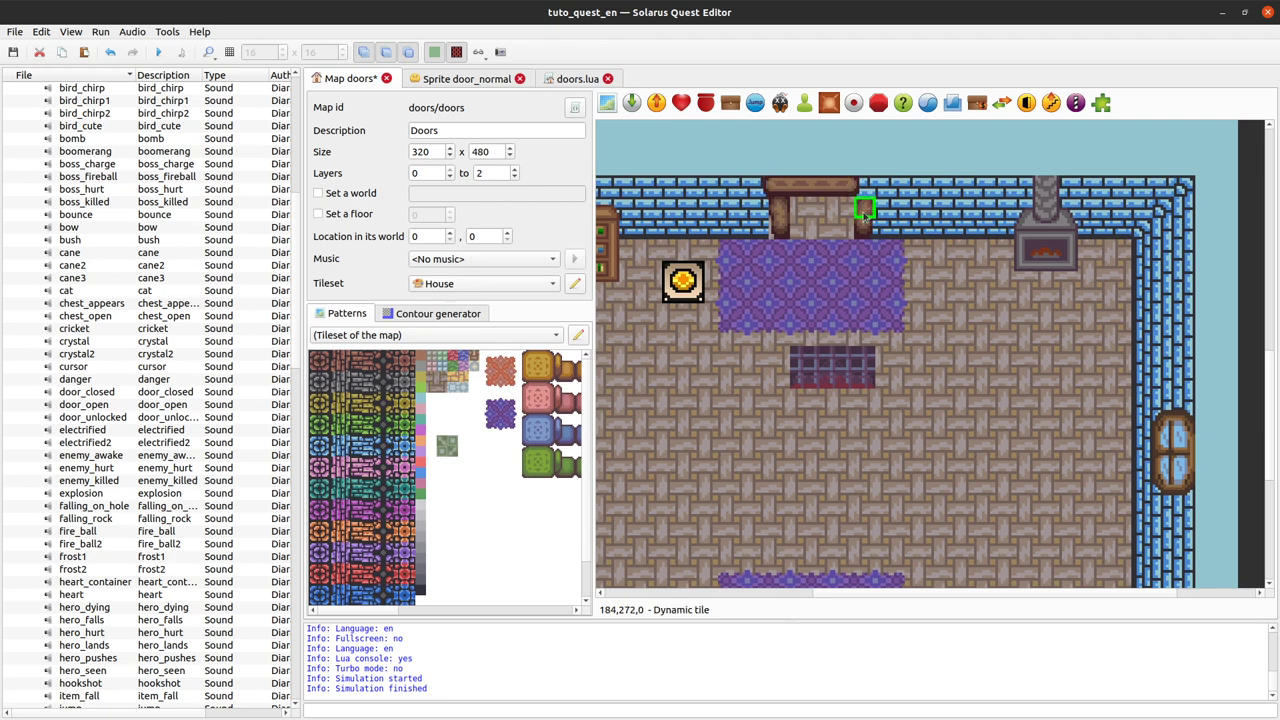
drag(866, 226, 846, 231)
click(880, 150)
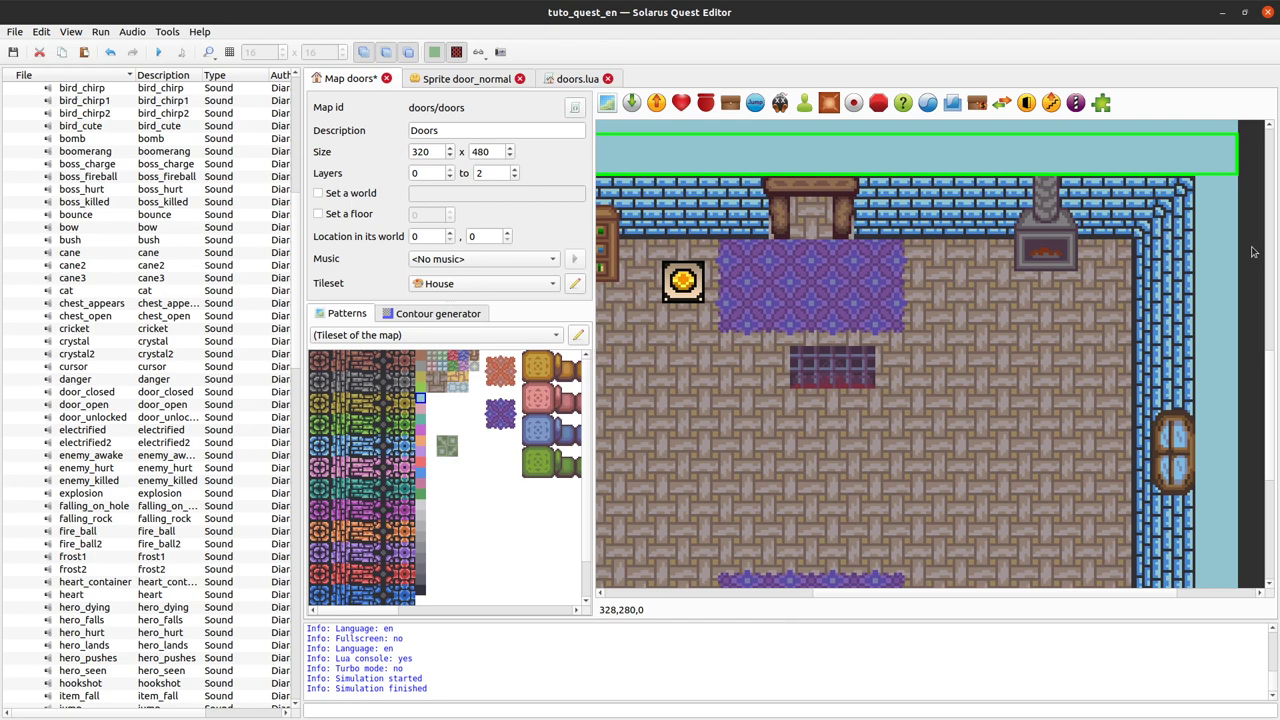
key(Escape)
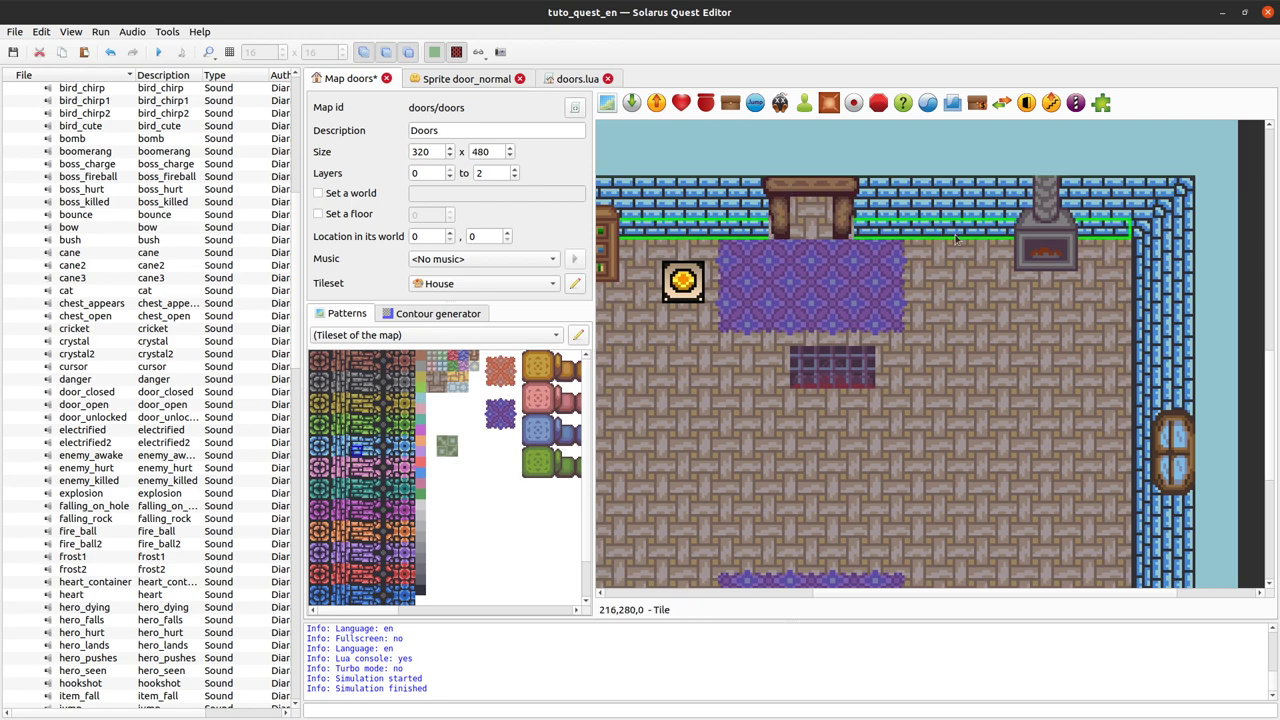
click(826, 222)
key(Delete)
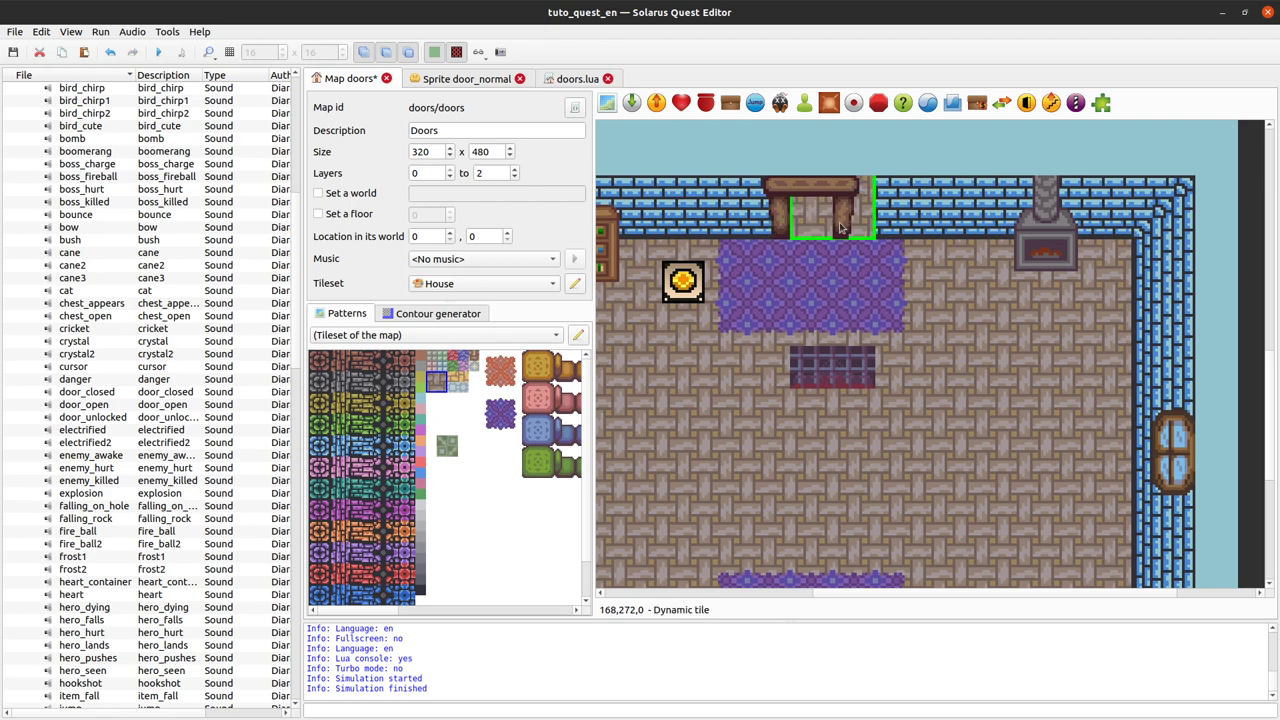
key(ctrl+z)
click(841, 357)
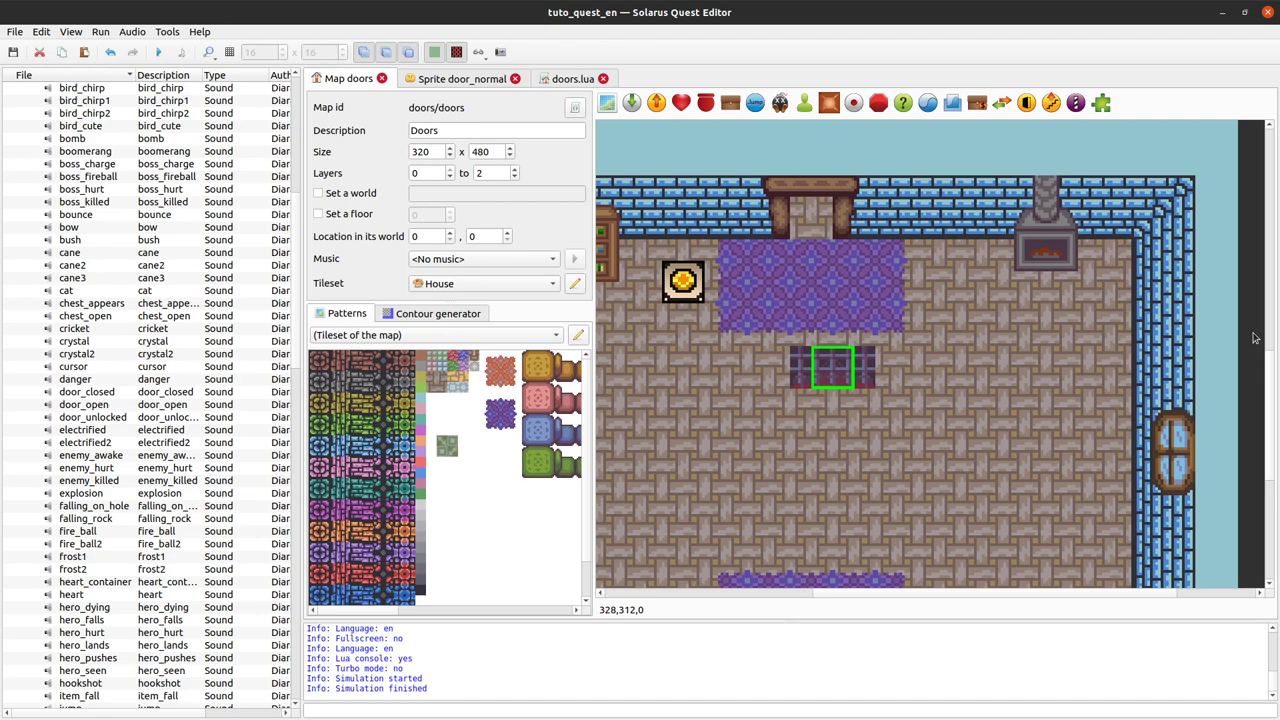
click(1244, 372)
scroll(1256, 390, up, 2)
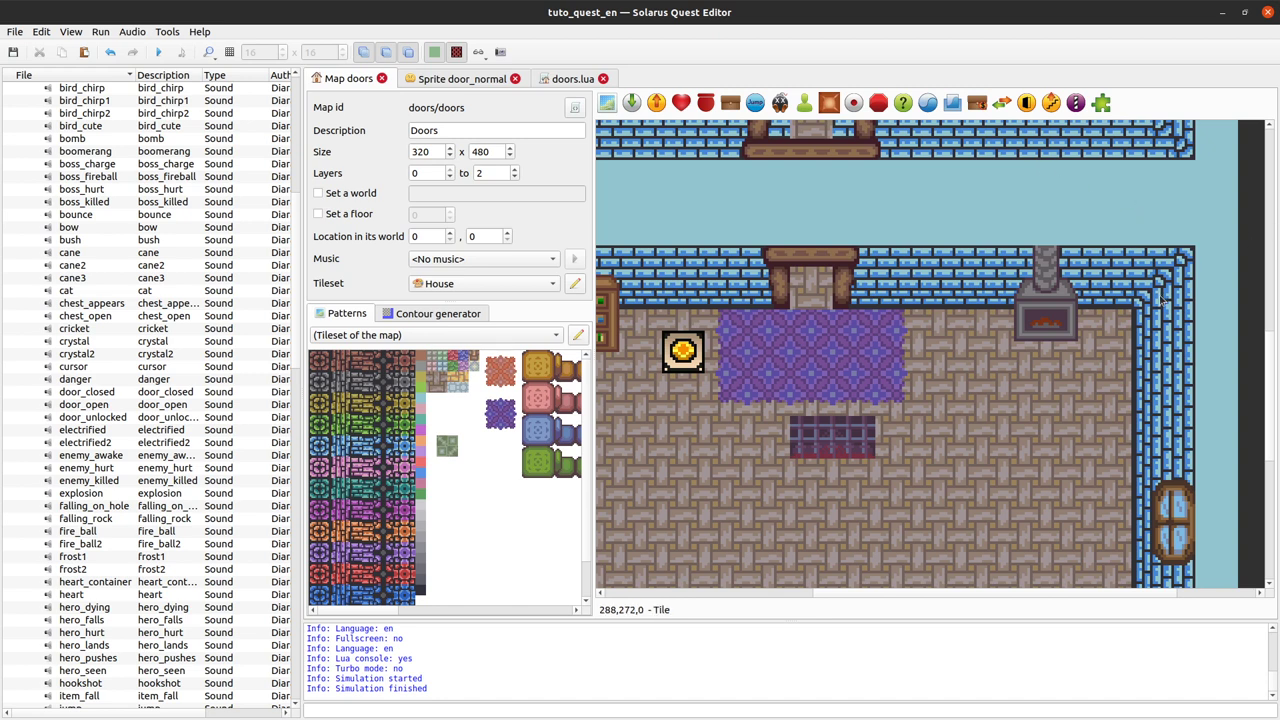
Drag the grate door up into the doorway, nudge it one step left, and show the door_normal sprite.
click(834, 444)
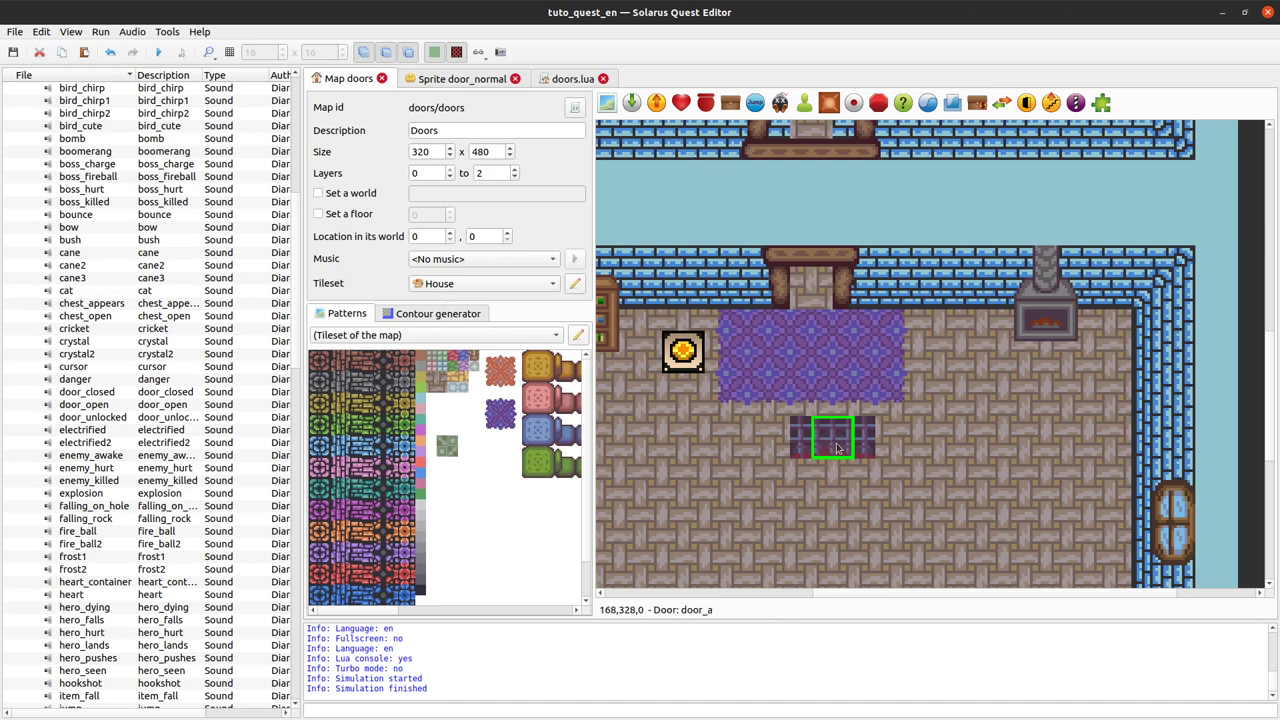
drag(842, 447, 792, 345)
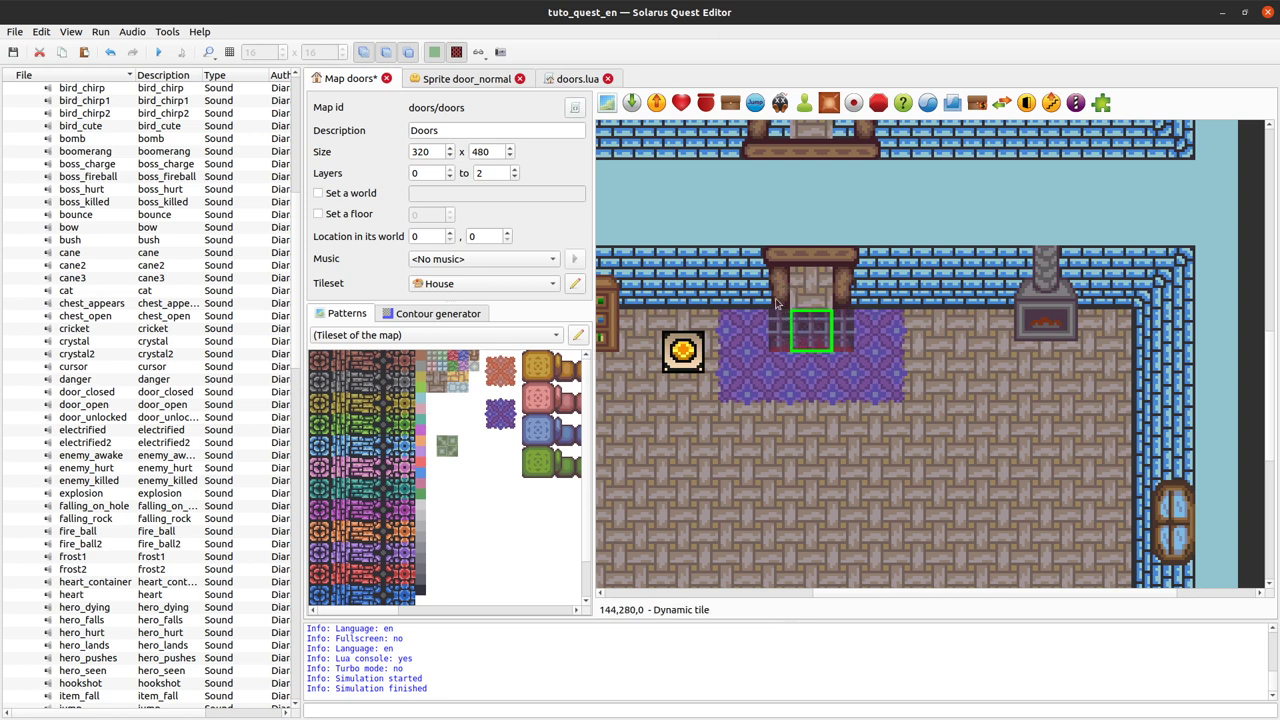
click(785, 285)
click(830, 330)
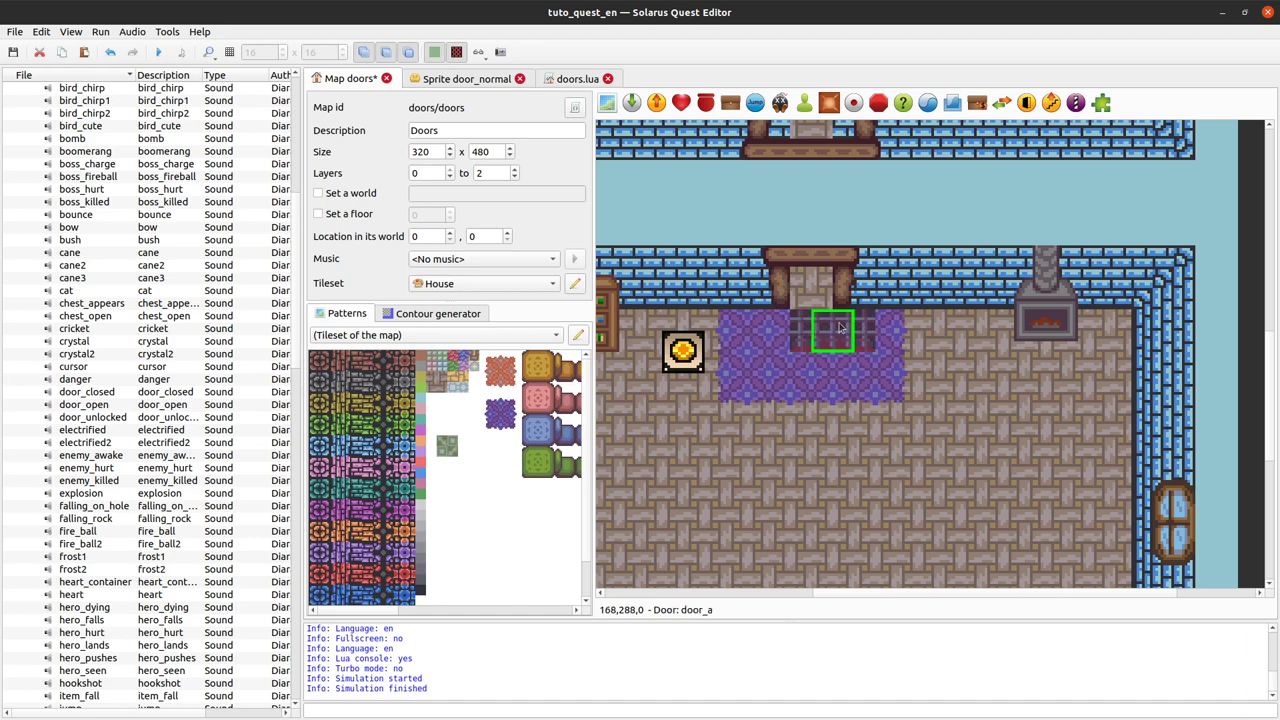
drag(840, 330, 818, 336)
click(505, 82)
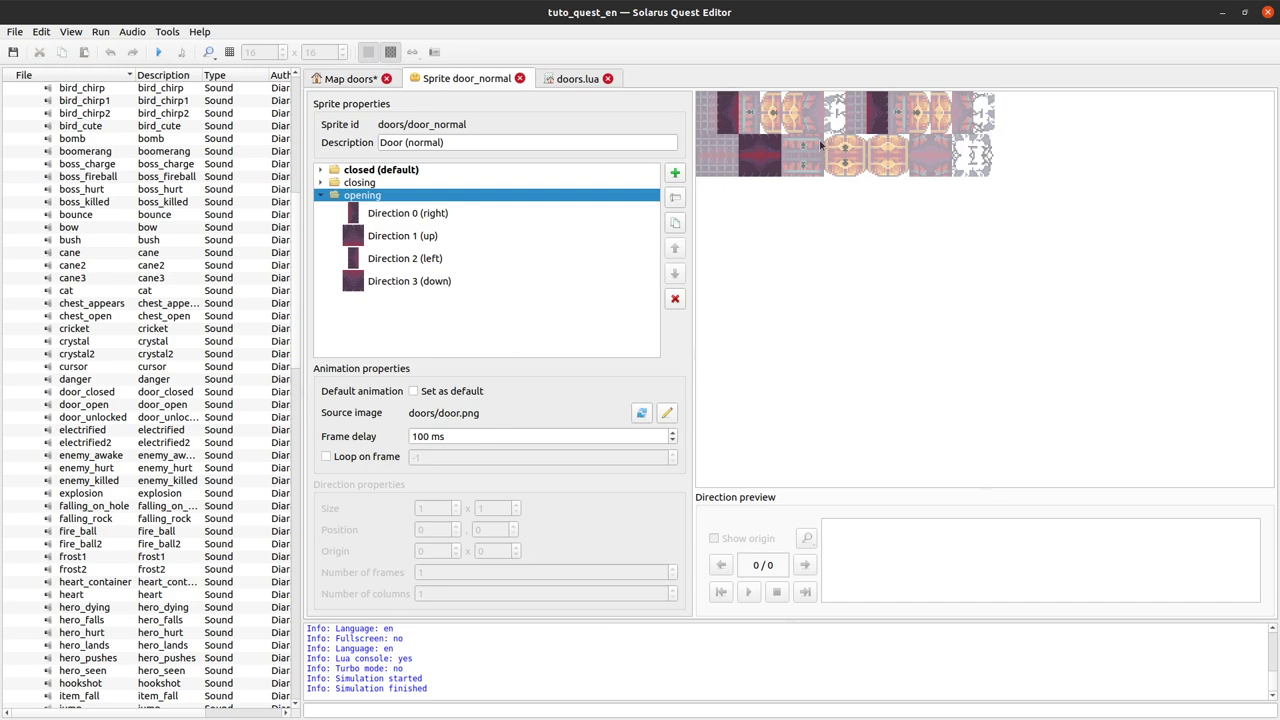
Back on the doors map, move door_a down onto the purple rug below the doorway.
click(350, 79)
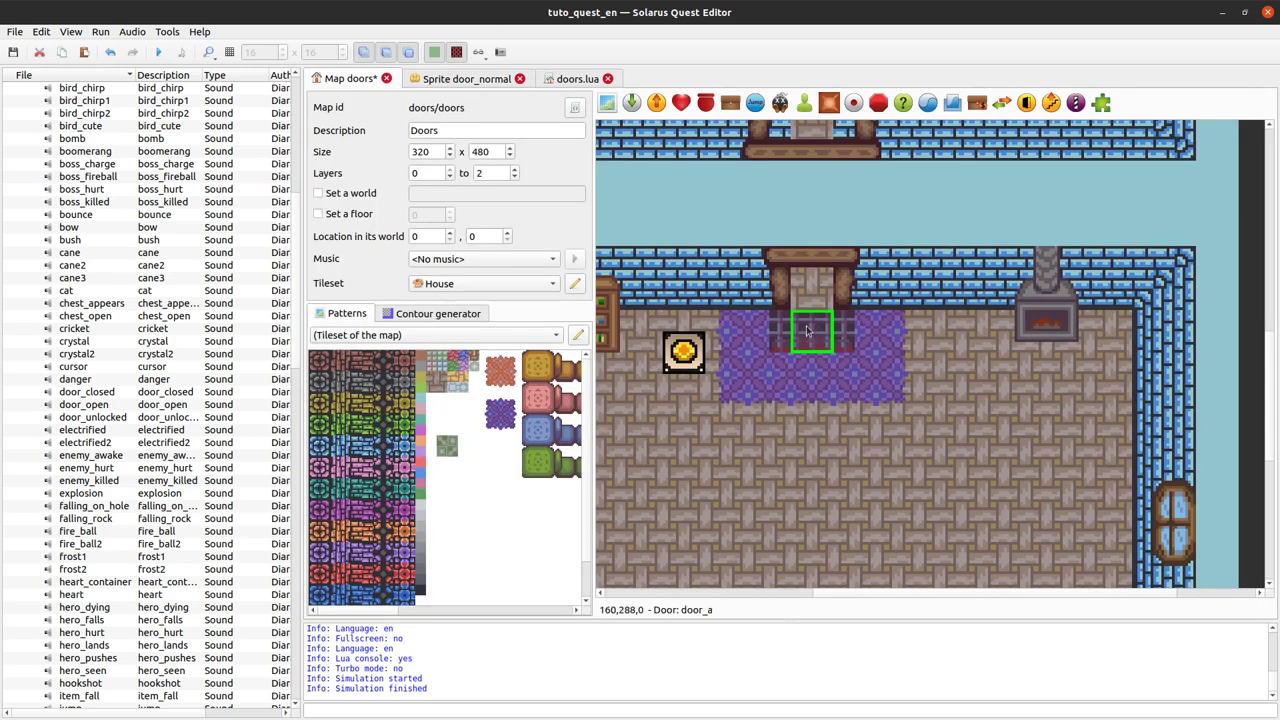
ctrl+click(782, 298)
ctrl+click(844, 280)
ctrl+click(845, 298)
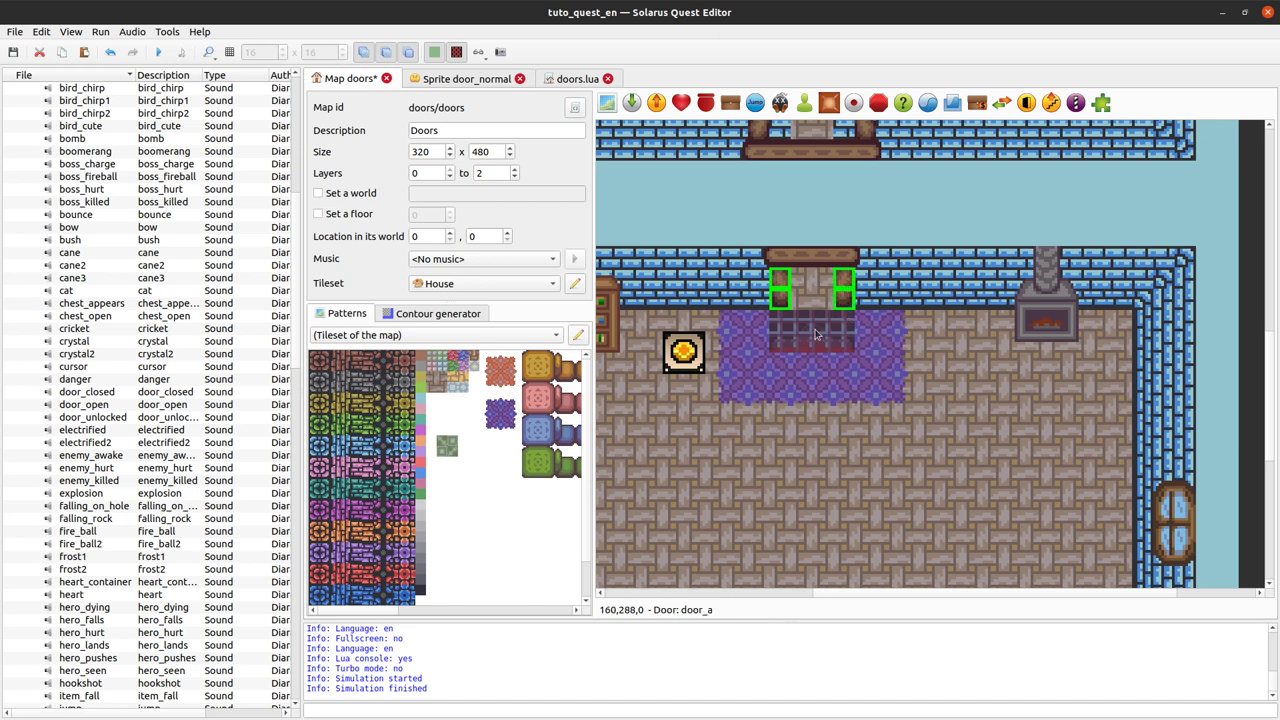
drag(812, 336, 796, 386)
Select the four doorway pillar tiles, then door_a, the switch, the rug and the grate door in turn.
click(780, 300)
ctrl+click(780, 278)
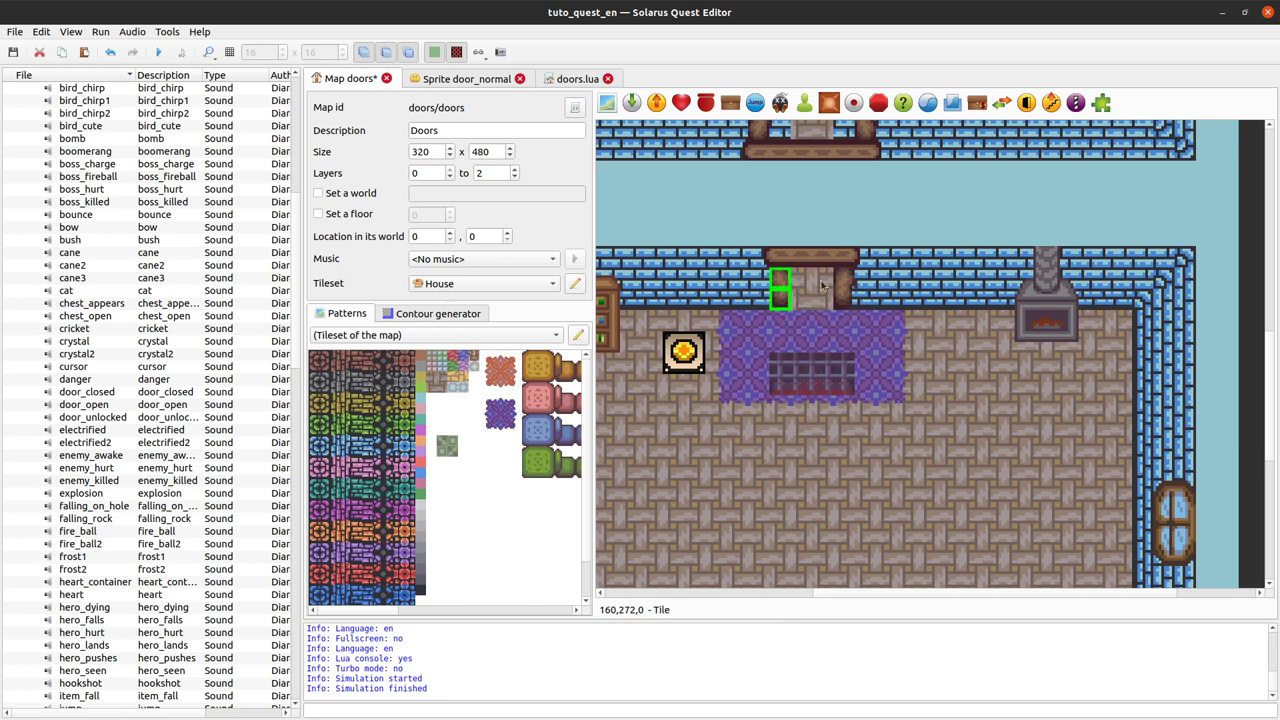
ctrl+click(844, 278)
ctrl+click(844, 300)
click(798, 378)
click(684, 352)
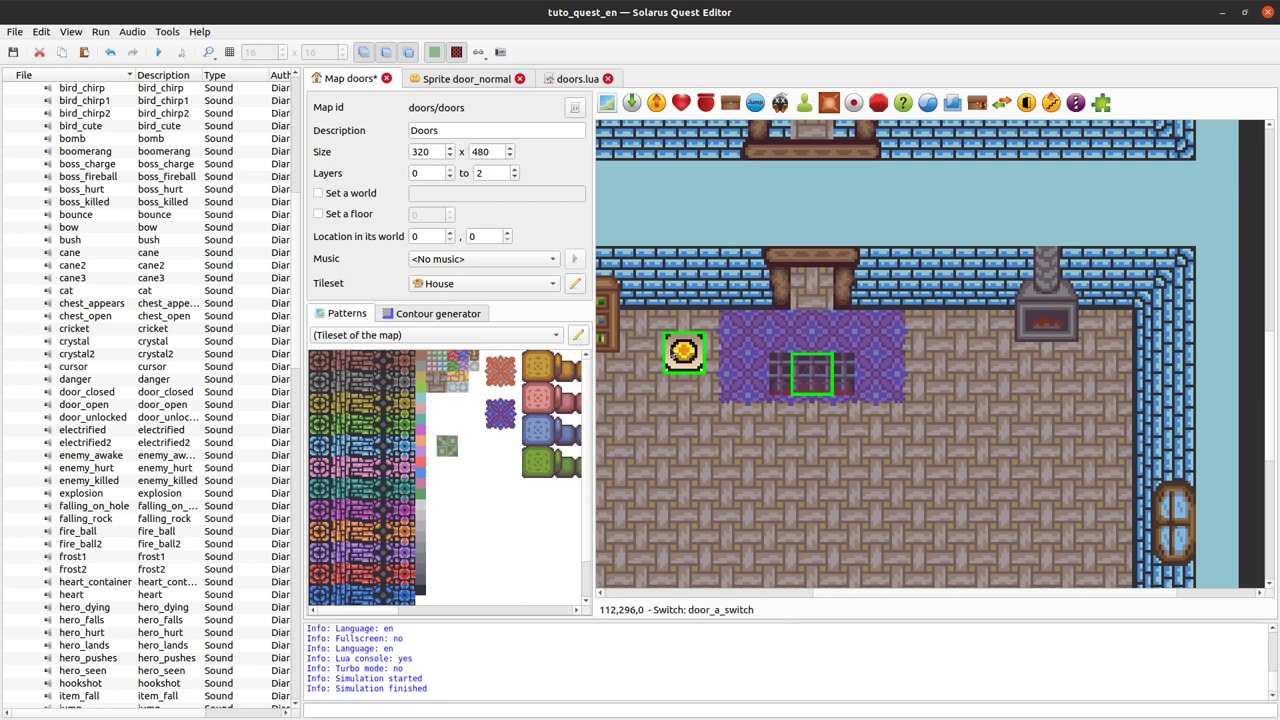
click(822, 328)
click(822, 382)
Send the grate door behind the rug, try it in the doorway, then return it to the rug.
right_click(819, 381)
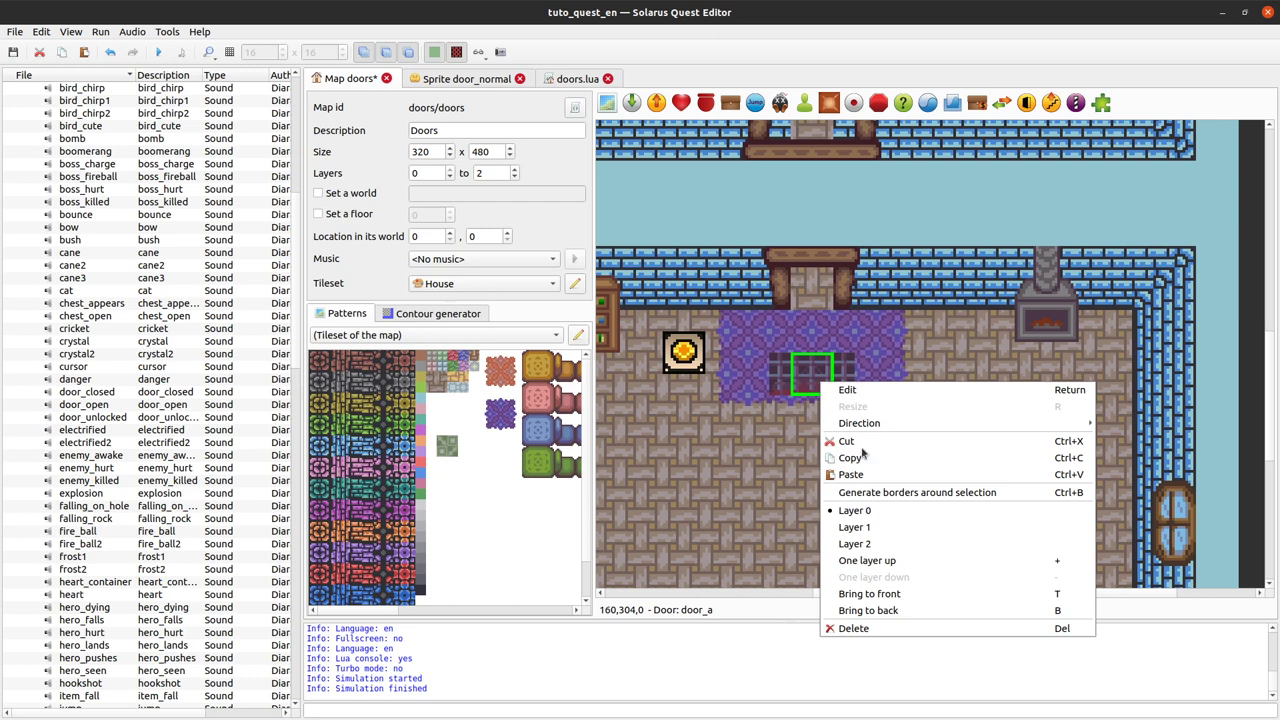
click(869, 611)
drag(820, 375, 816, 296)
click(812, 381)
click(815, 440)
right_click(820, 293)
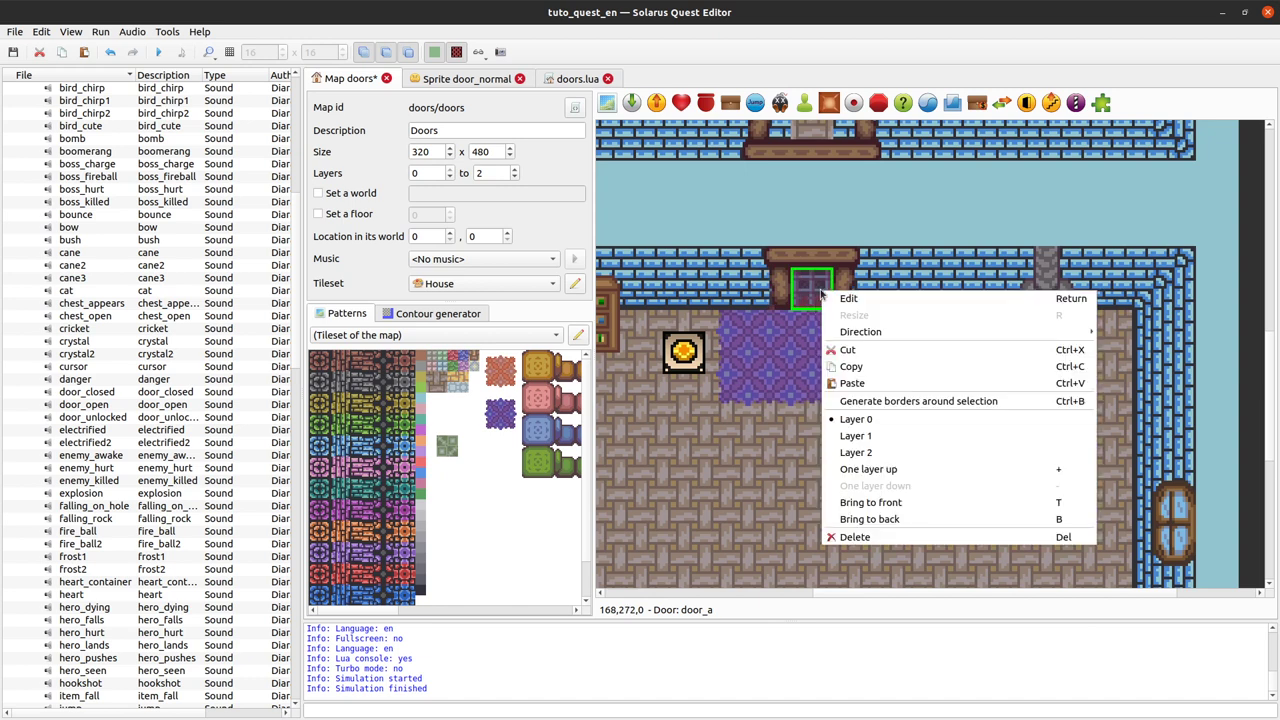
click(816, 298)
drag(813, 292, 813, 334)
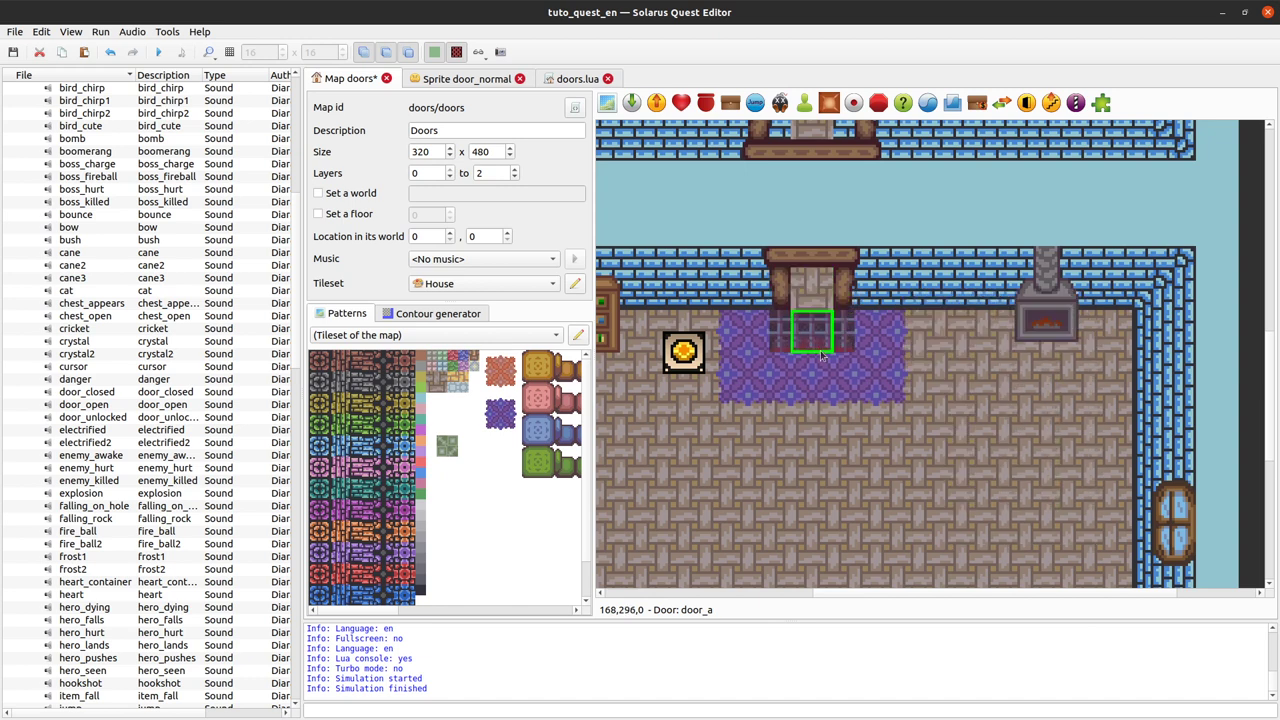
Convert the four doorway pillar tiles from dynamic to static tiles.
right_click(786, 302)
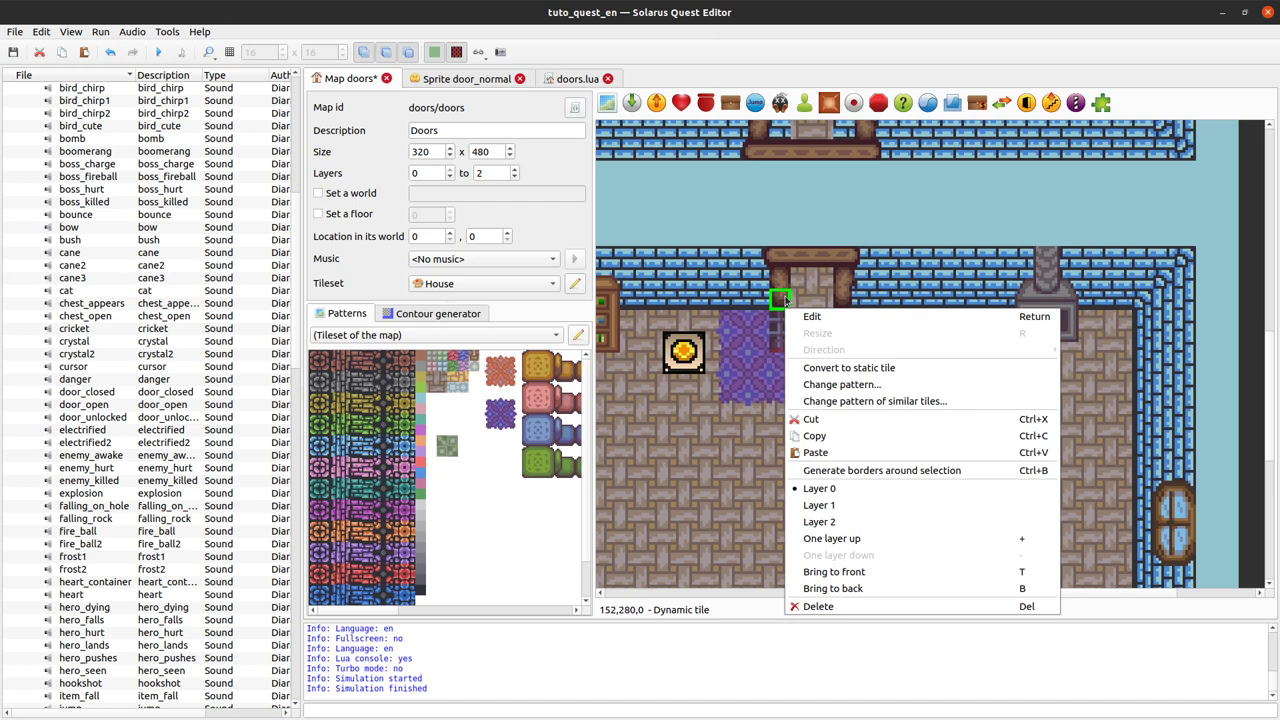
click(786, 302)
ctrl+click(780, 278)
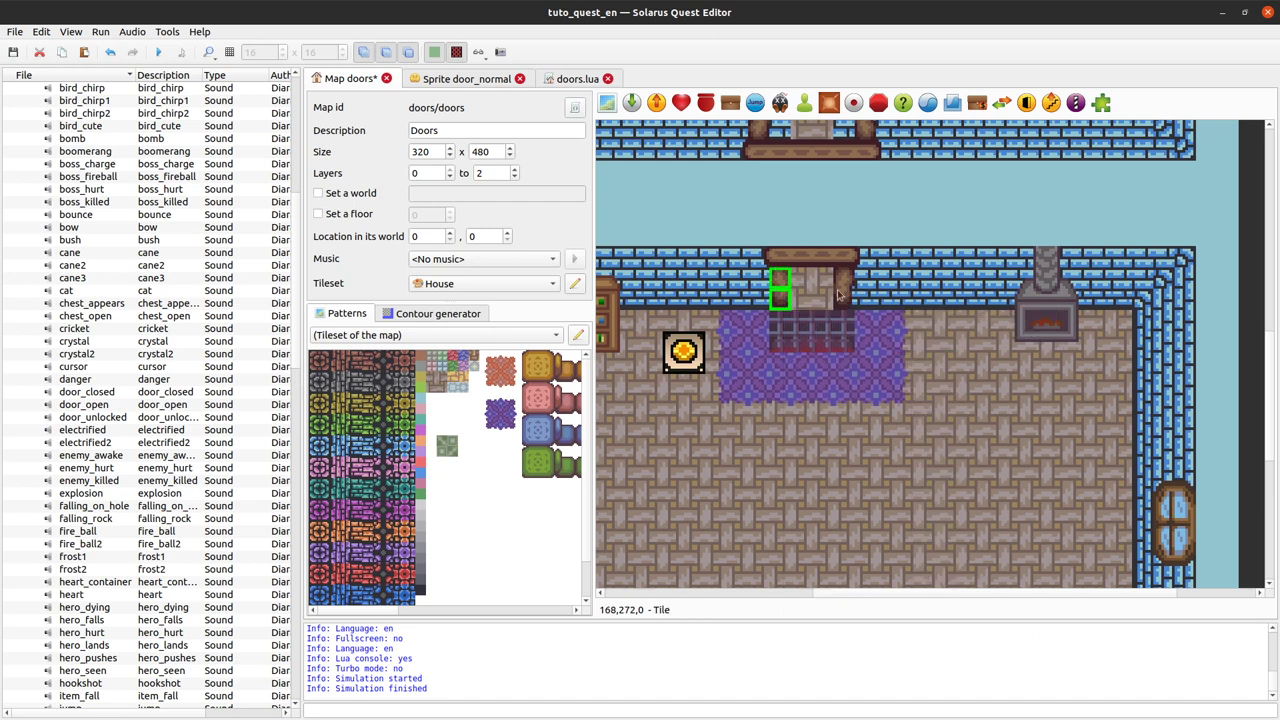
ctrl+click(843, 297)
ctrl+click(843, 278)
right_click(846, 303)
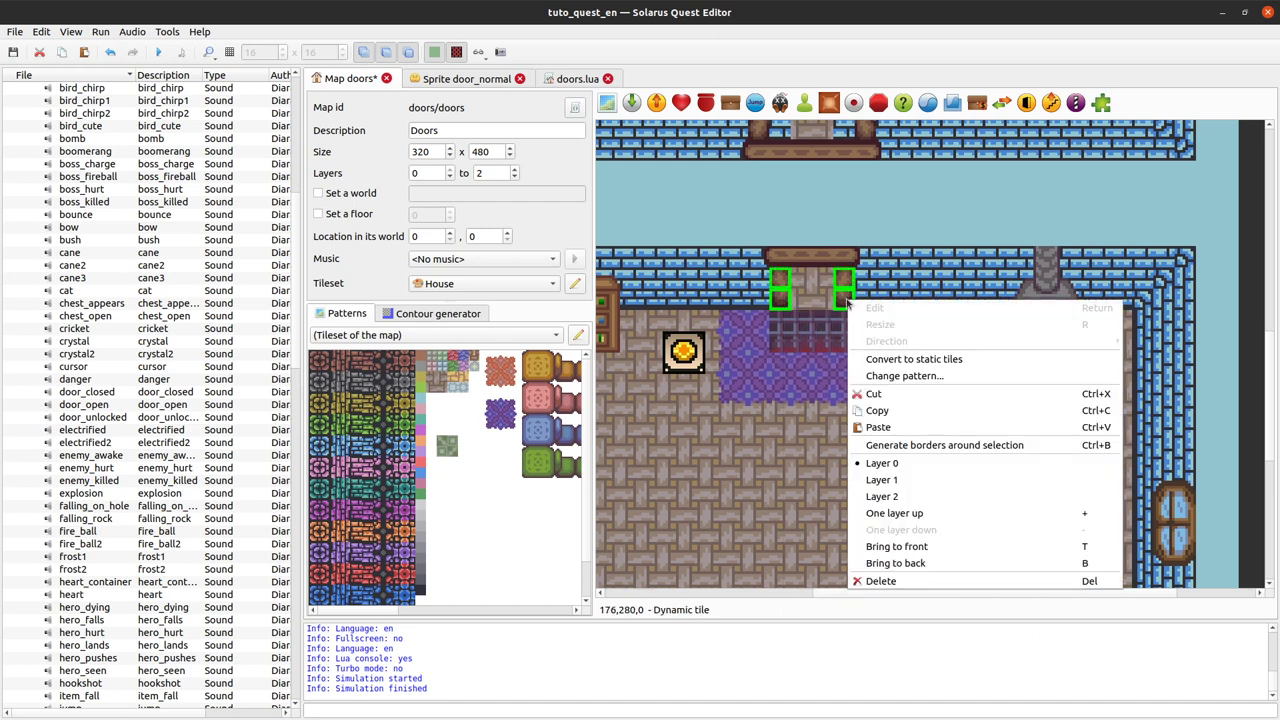
click(931, 362)
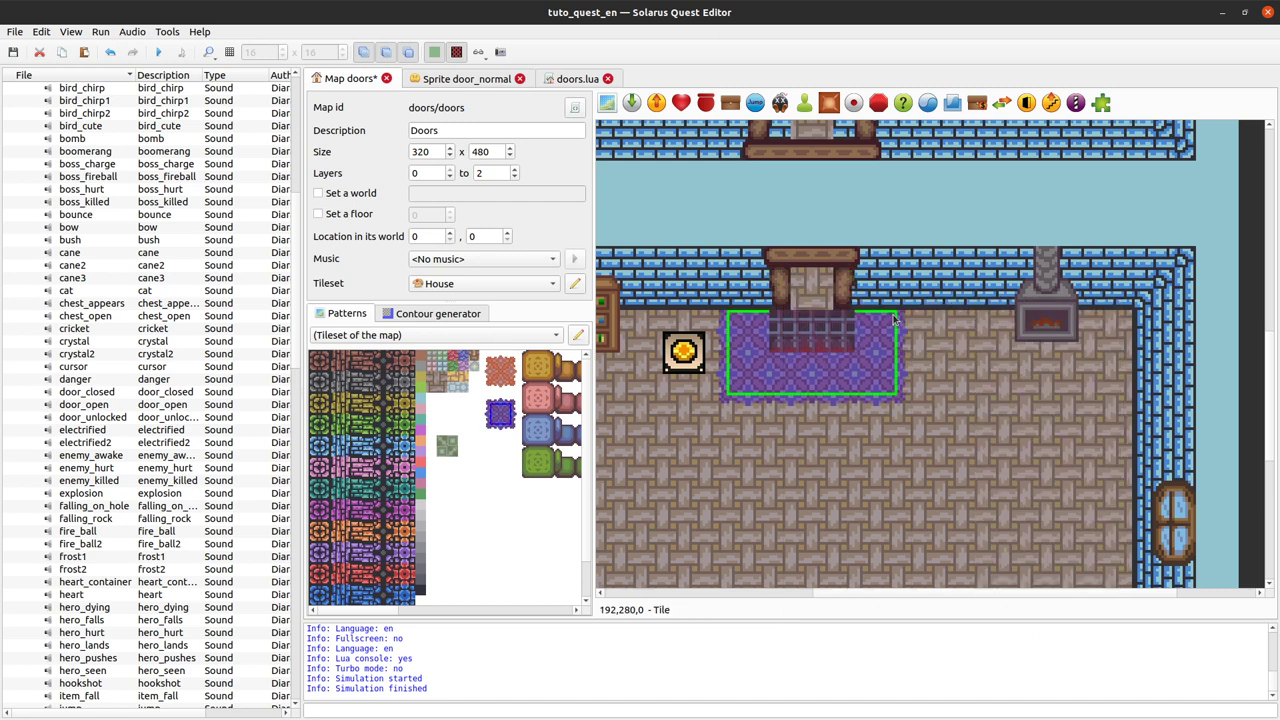
Move door_a up into the doorway, send it behind the surrounding tiles, then return it to the rug.
click(780, 288)
ctrl+click(843, 298)
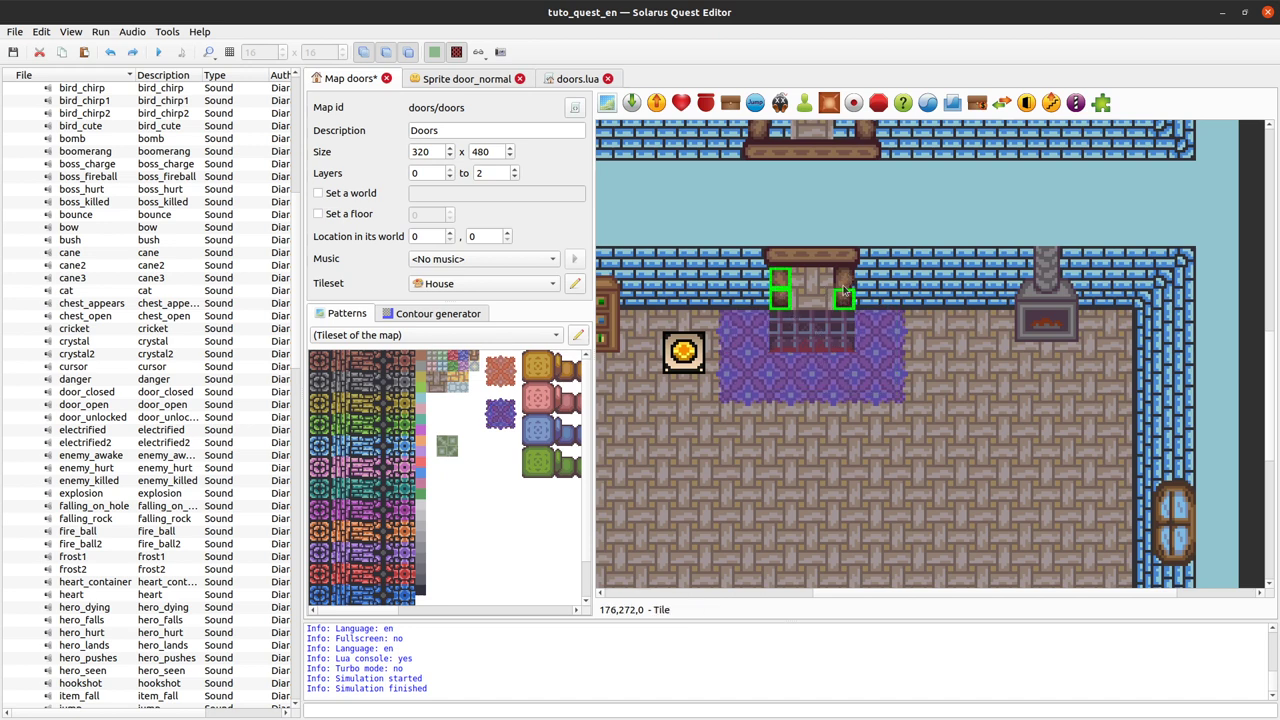
click(829, 344)
drag(809, 330, 809, 288)
key(ctrl+z)
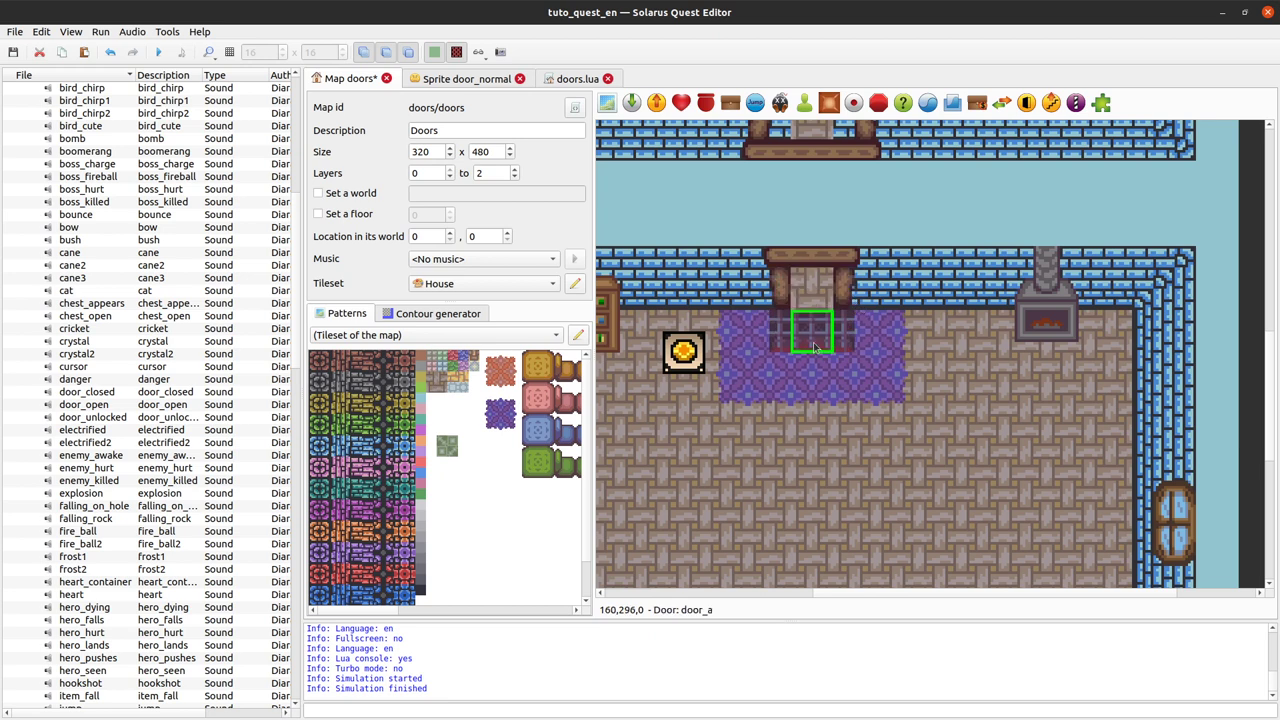
drag(821, 339, 829, 300)
right_click(809, 291)
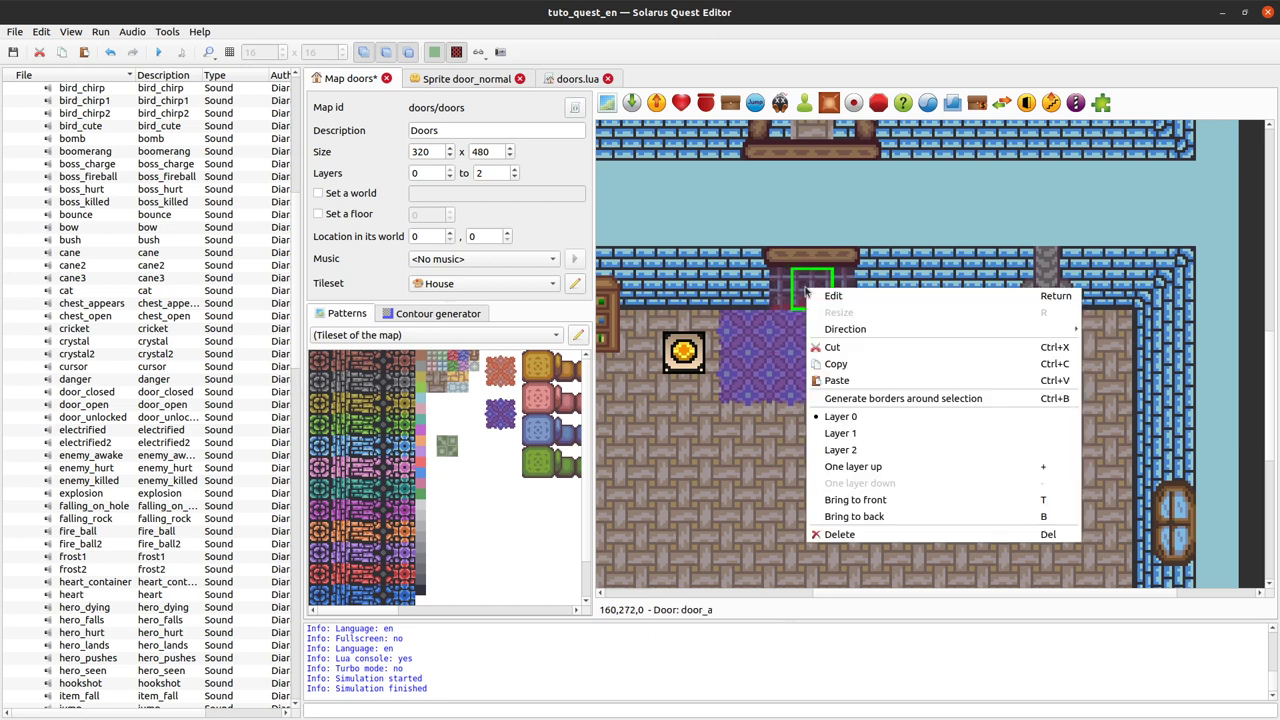
click(870, 519)
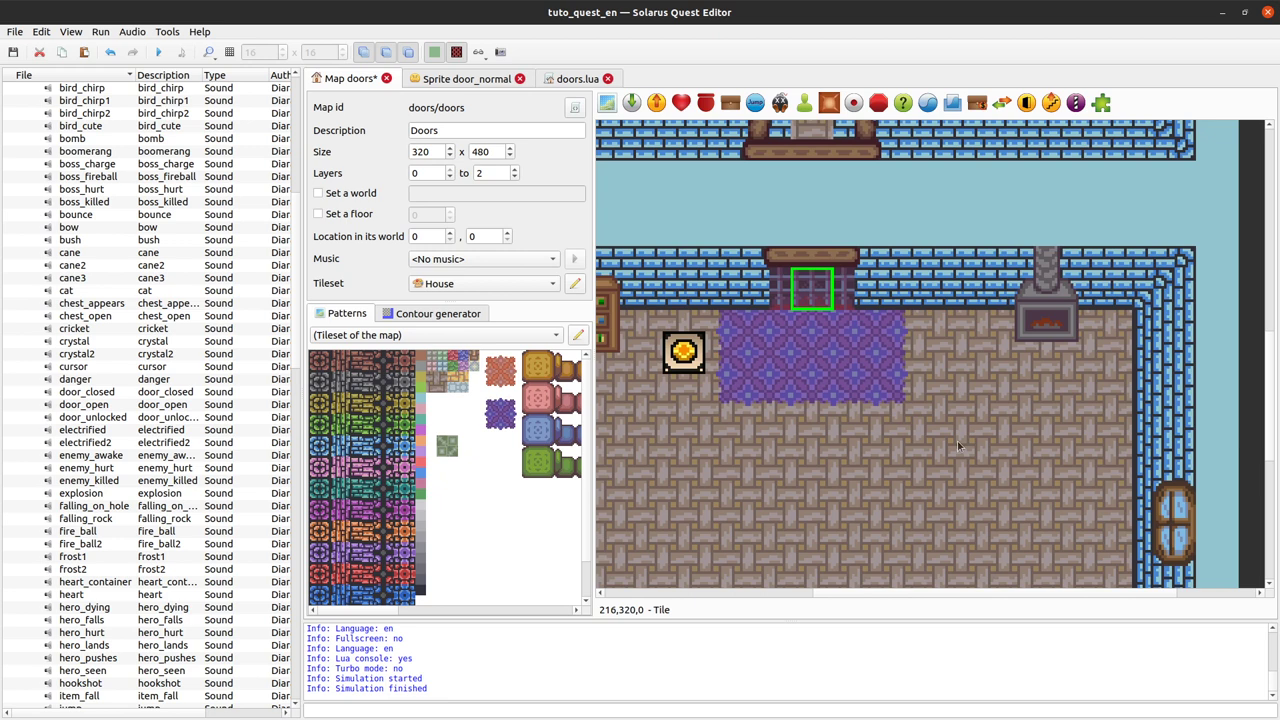
drag(818, 299, 803, 362)
Convert the four pillar tiles back to dynamic tiles and drag door_a up into the doorway.
click(784, 297)
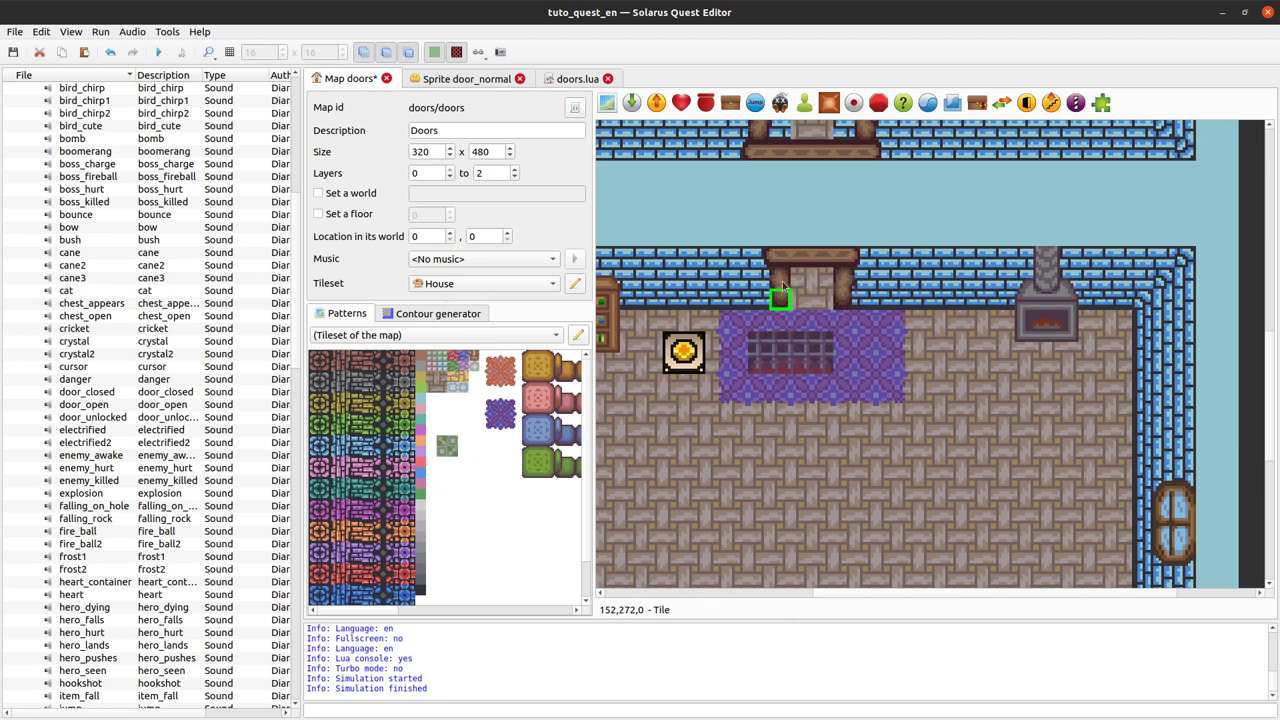
ctrl+click(782, 282)
ctrl+click(843, 282)
ctrl+click(843, 298)
right_click(843, 300)
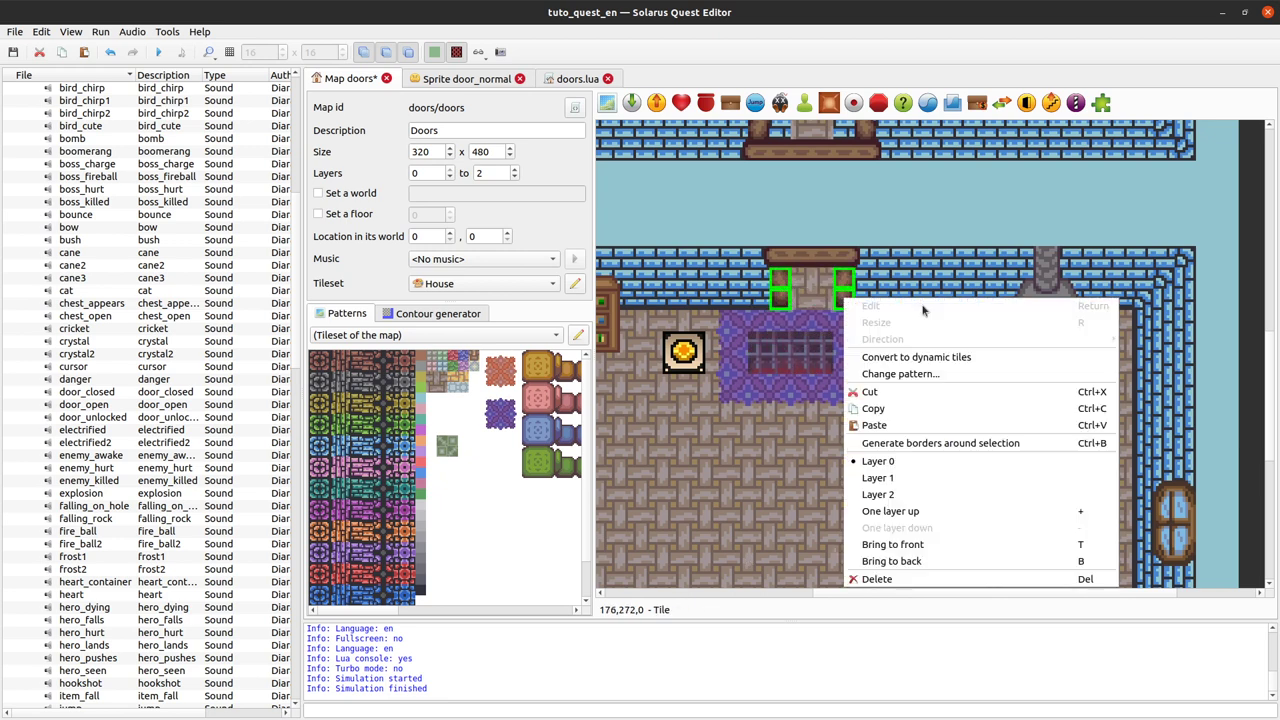
click(916, 357)
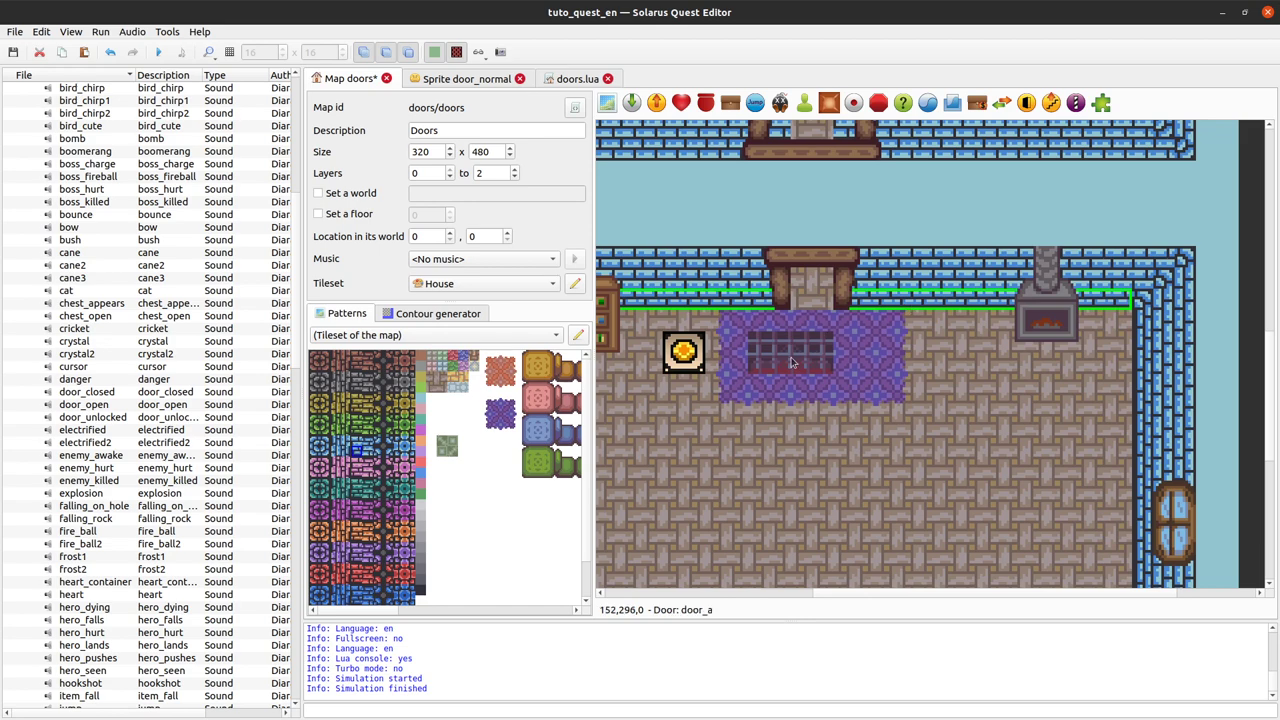
drag(790, 362, 812, 300)
scroll(1190, 355, up, 3)
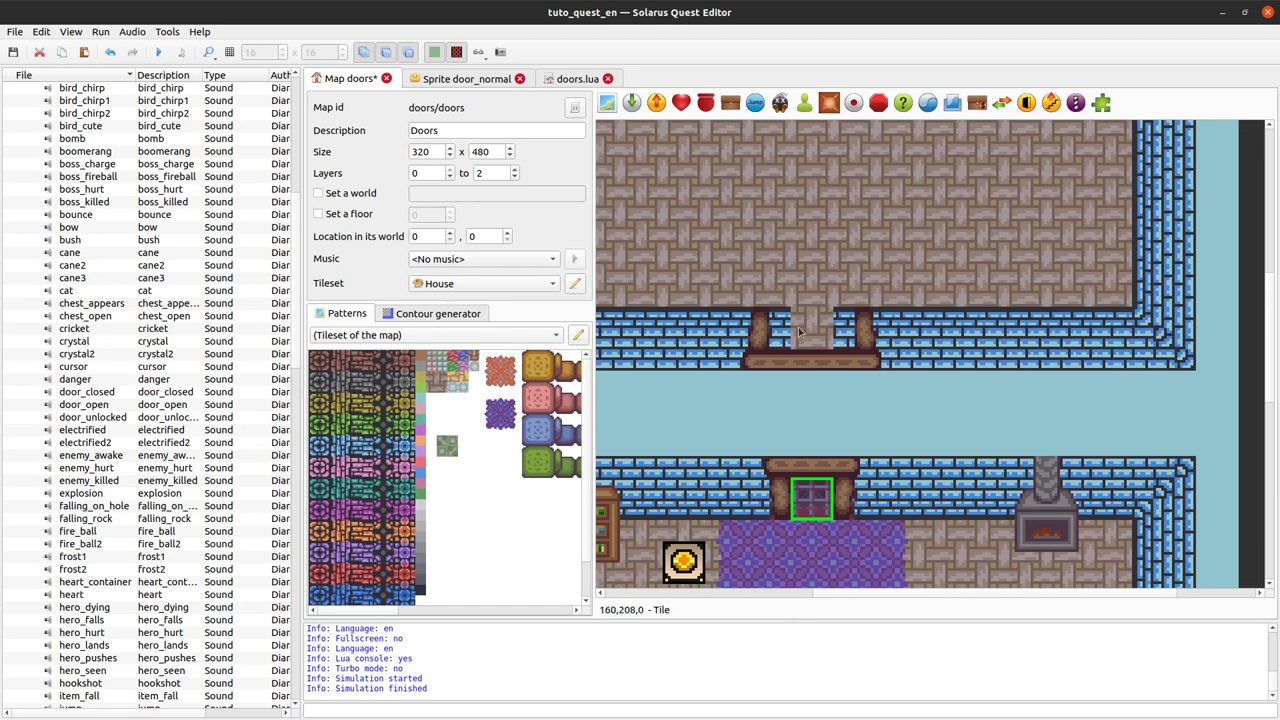
Realign the upper doorway's pillar, beam and neighbouring tiles so they join up.
drag(759, 341, 778, 330)
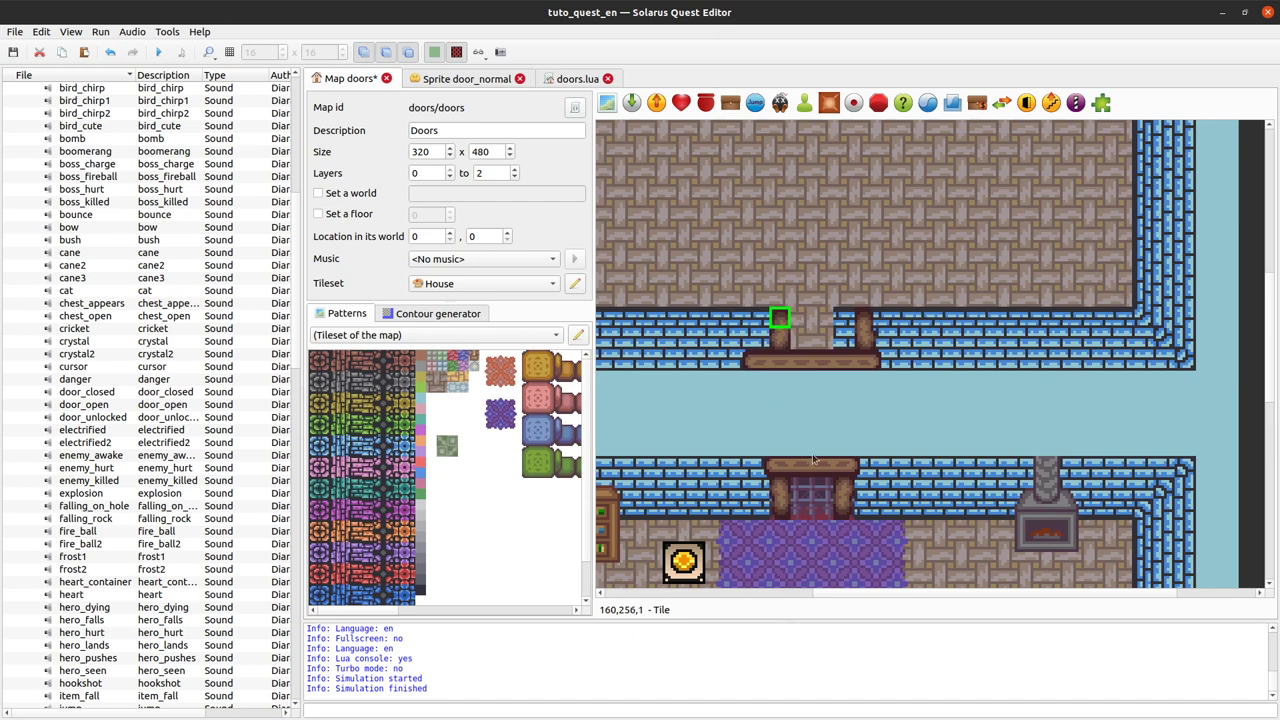
click(780, 508)
ctrl+click(781, 488)
ctrl+click(856, 487)
ctrl+click(845, 507)
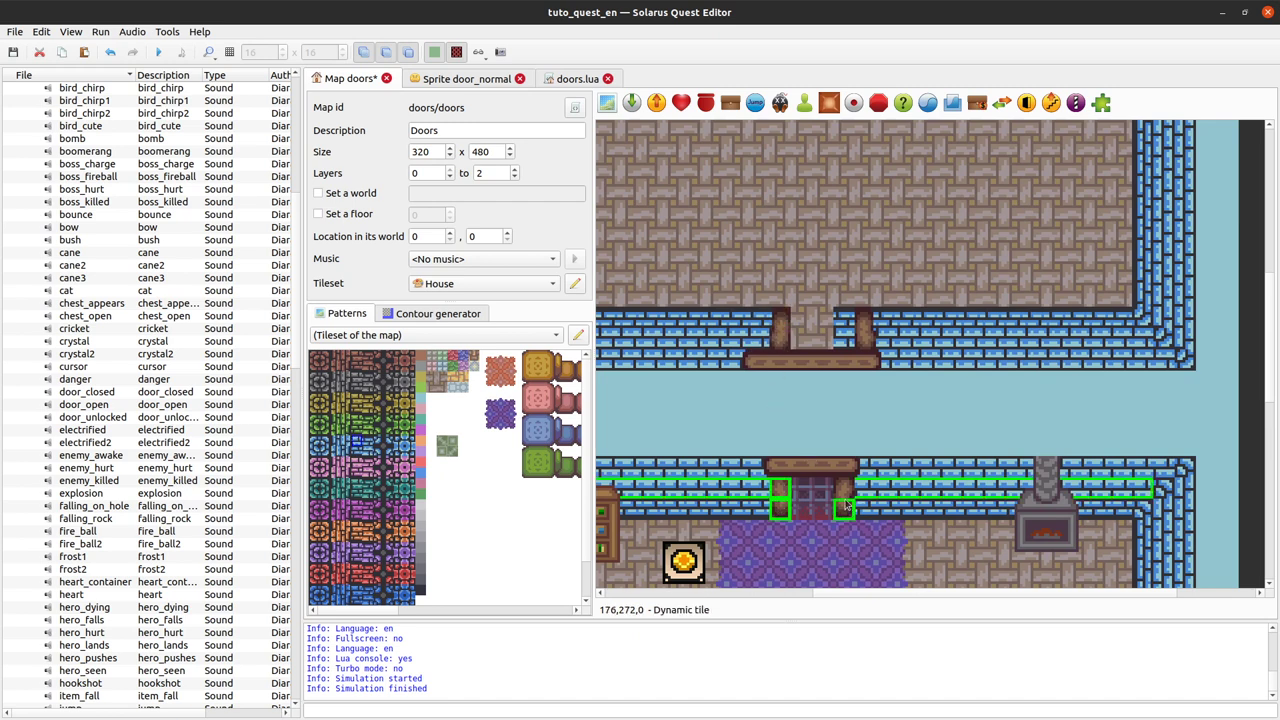
mouse_move(775, 360)
mouse_down()
mouse_move(838, 369)
mouse_move(778, 366)
mouse_up()
click(755, 366)
click(870, 362)
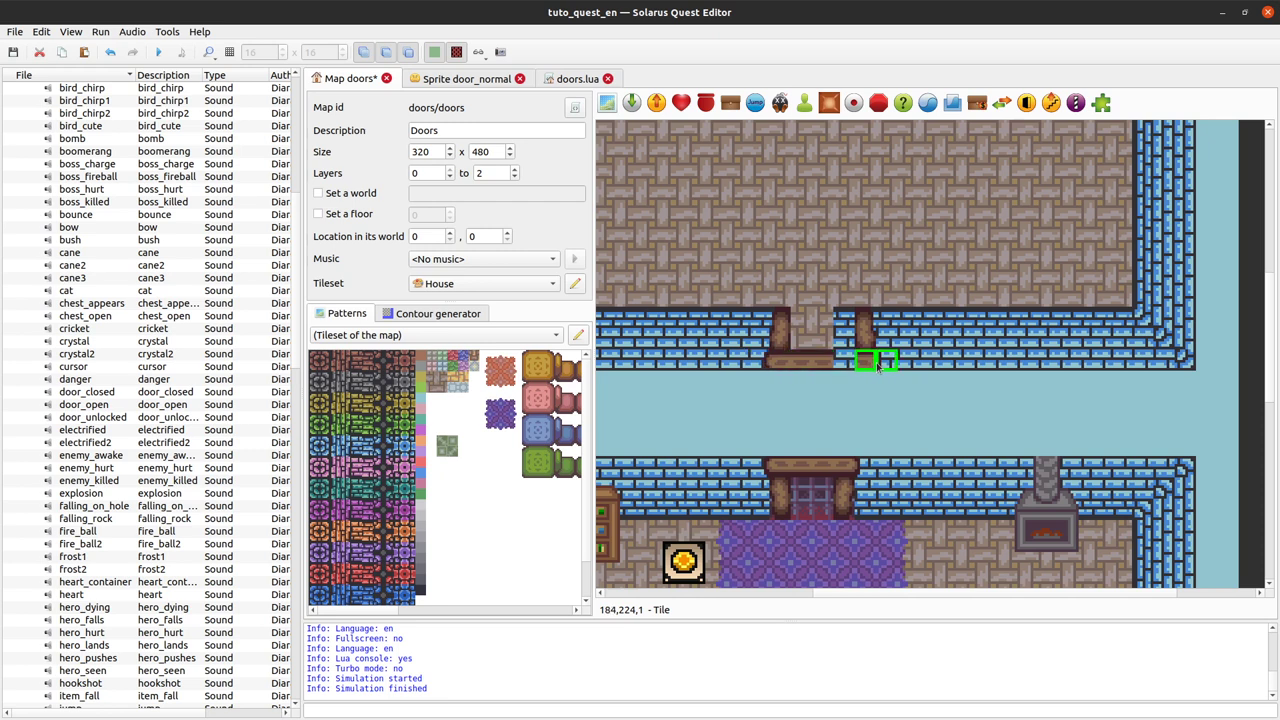
drag(880, 364, 843, 336)
click(866, 336)
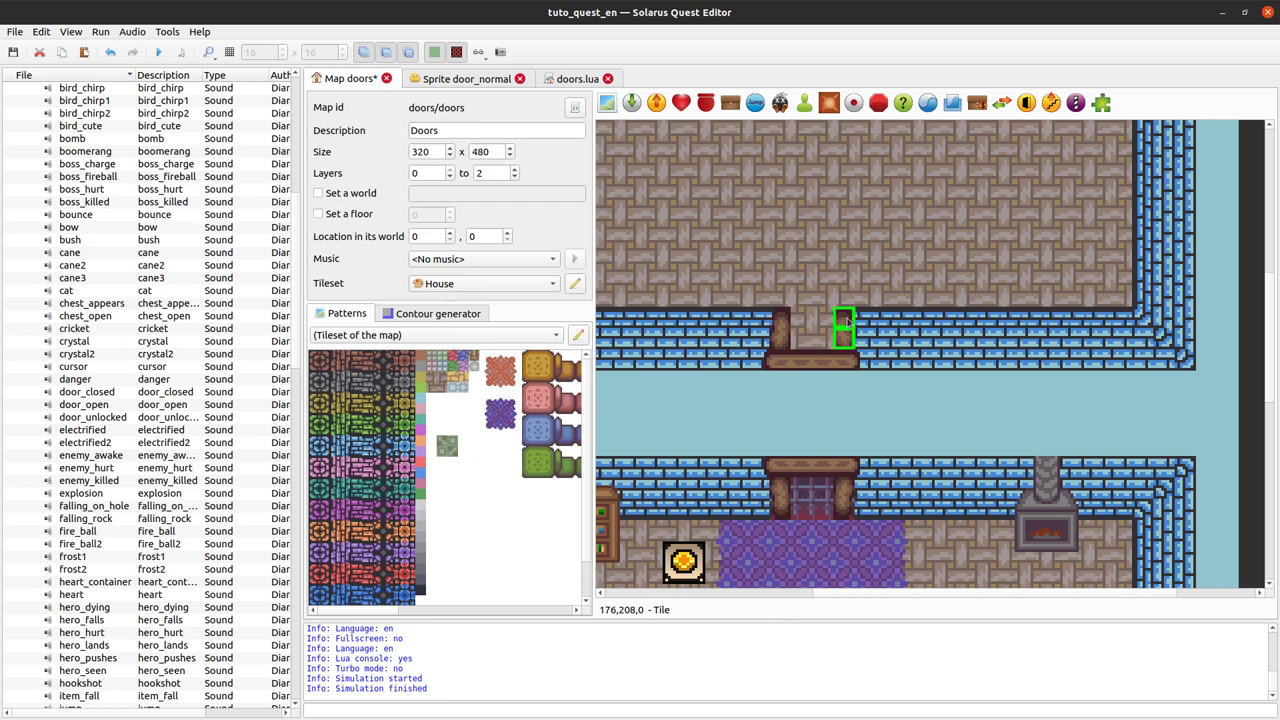
click(1203, 326)
Save the doors map, then check the door-post tiles' options without changing them.
key(ctrl+s)
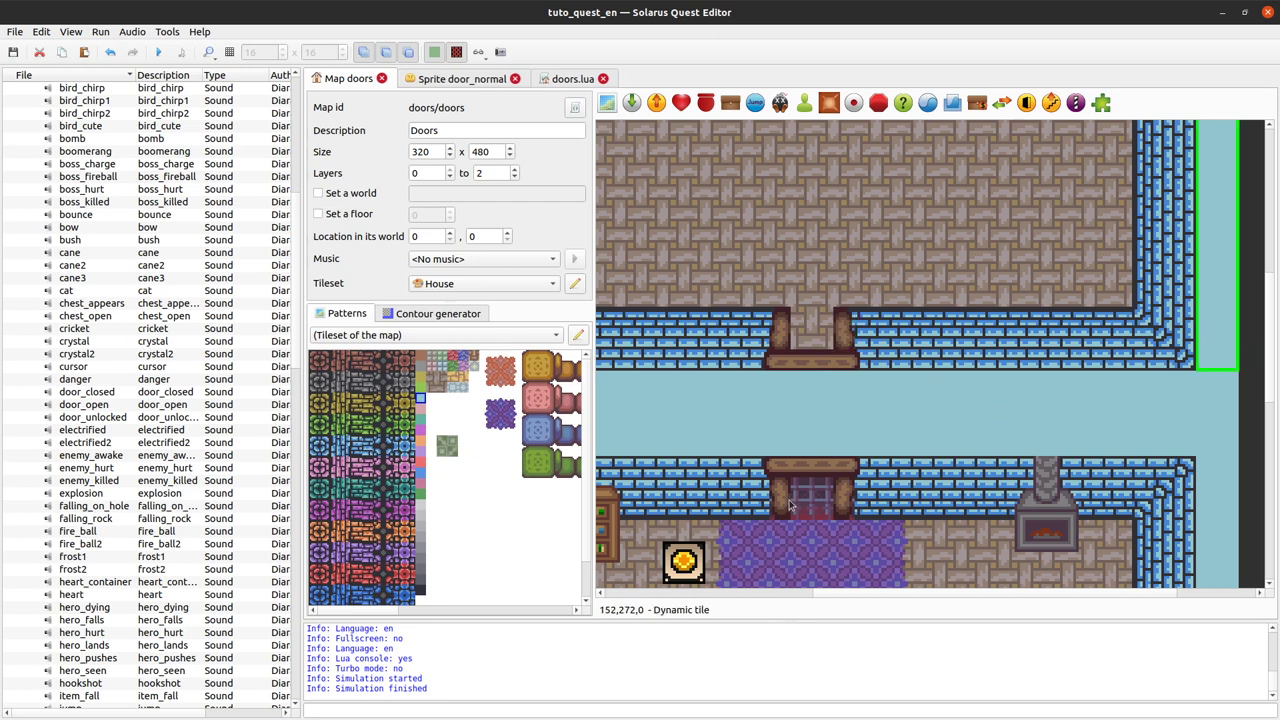
right_click(740, 502)
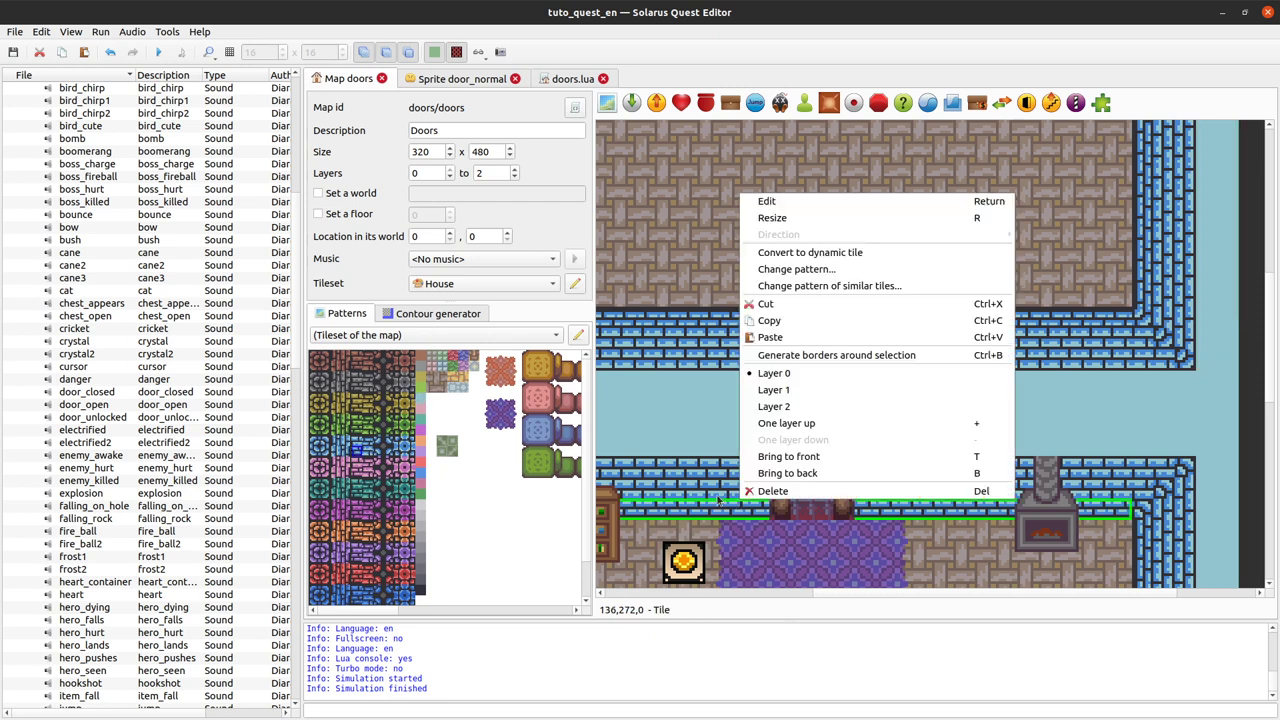
key(Escape)
click(780, 489)
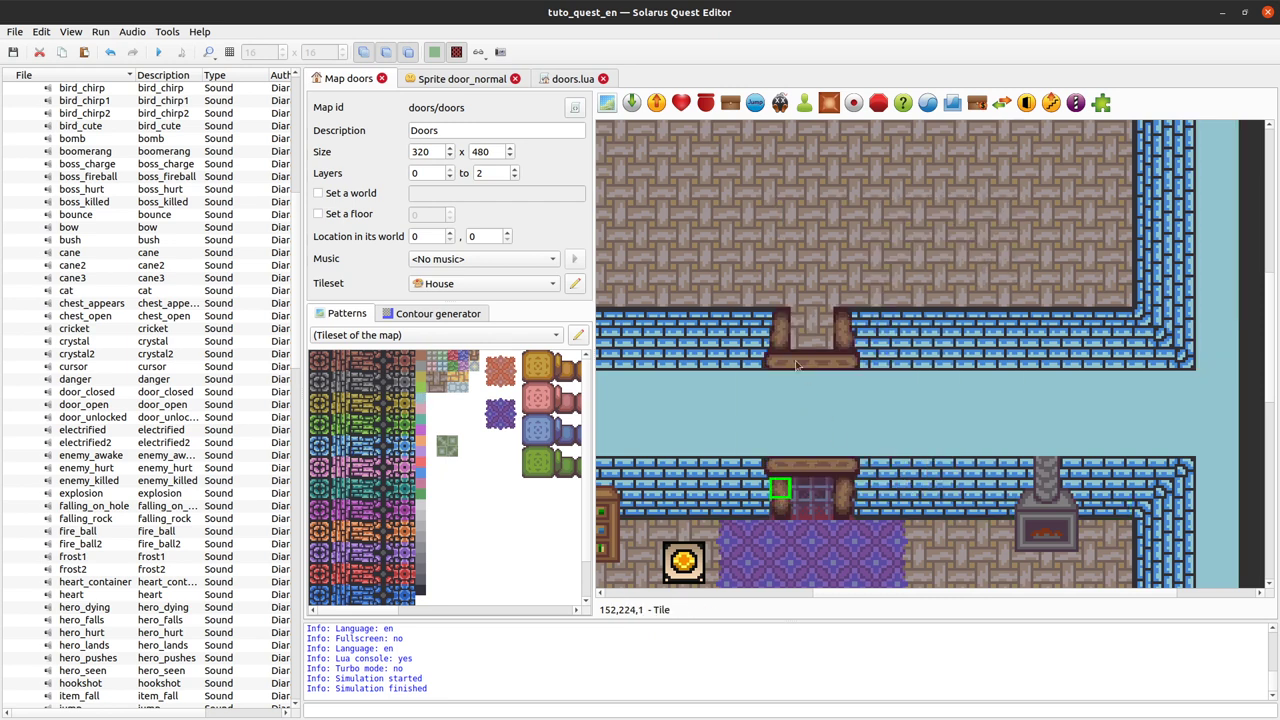
click(782, 318)
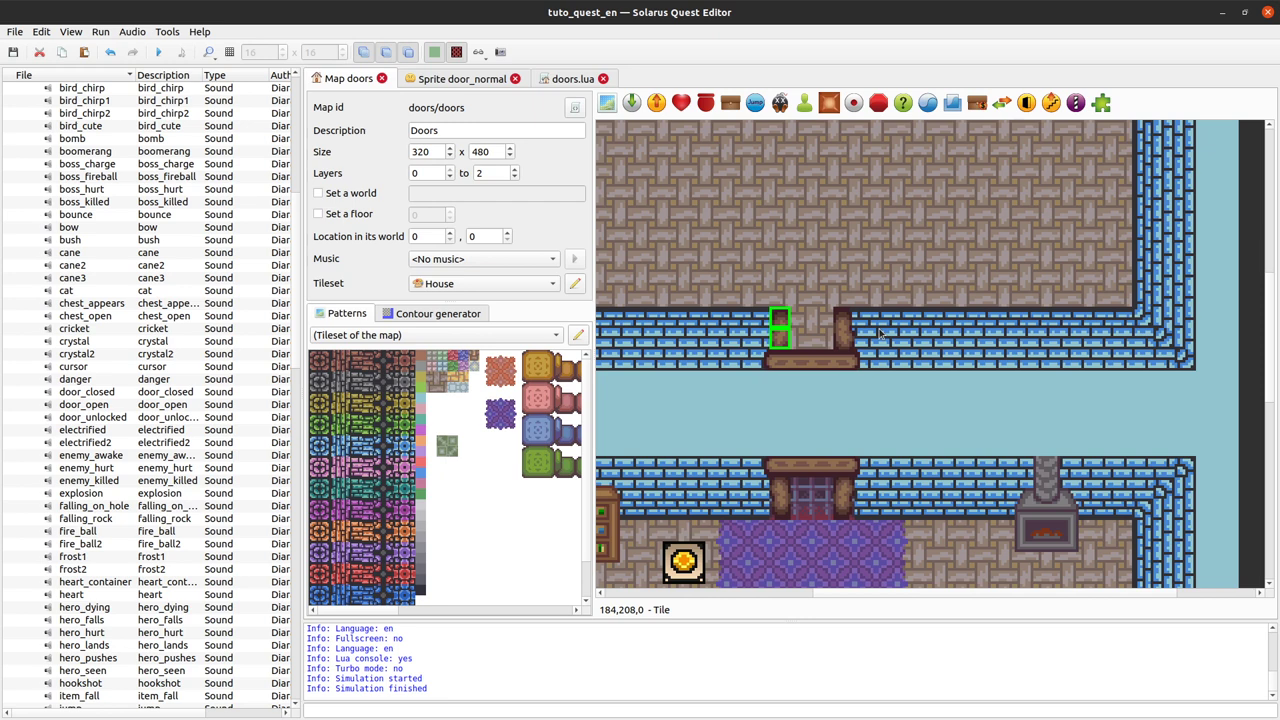
right_click(779, 340)
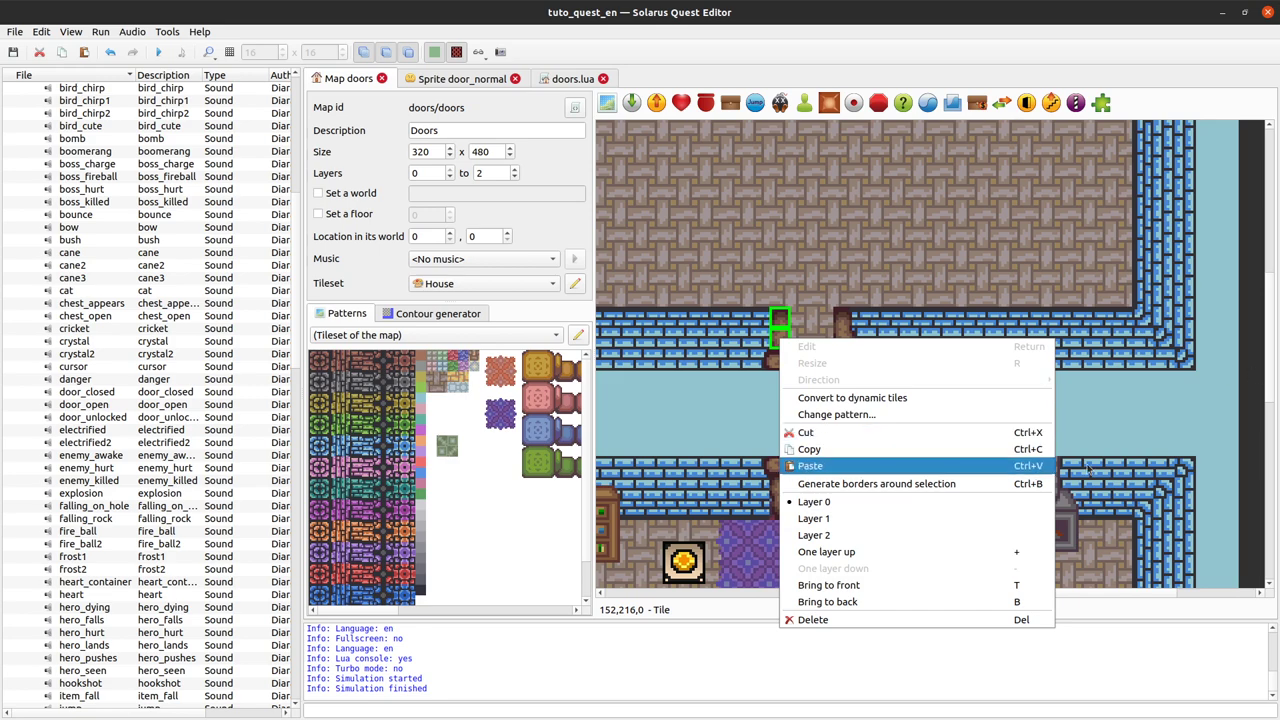
click(1108, 388)
scroll(904, 430, down, 1)
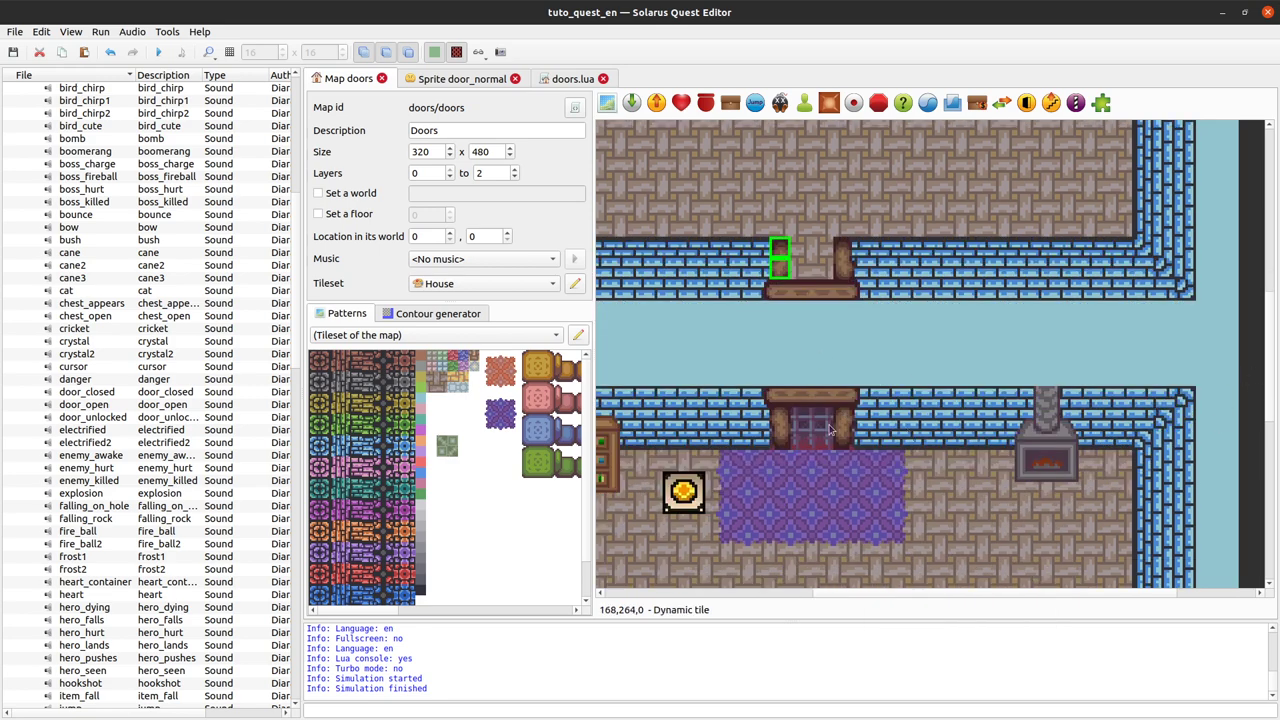
ctrl+scroll(905, 430, down, 1)
ctrl+scroll(952, 368, down, 1)
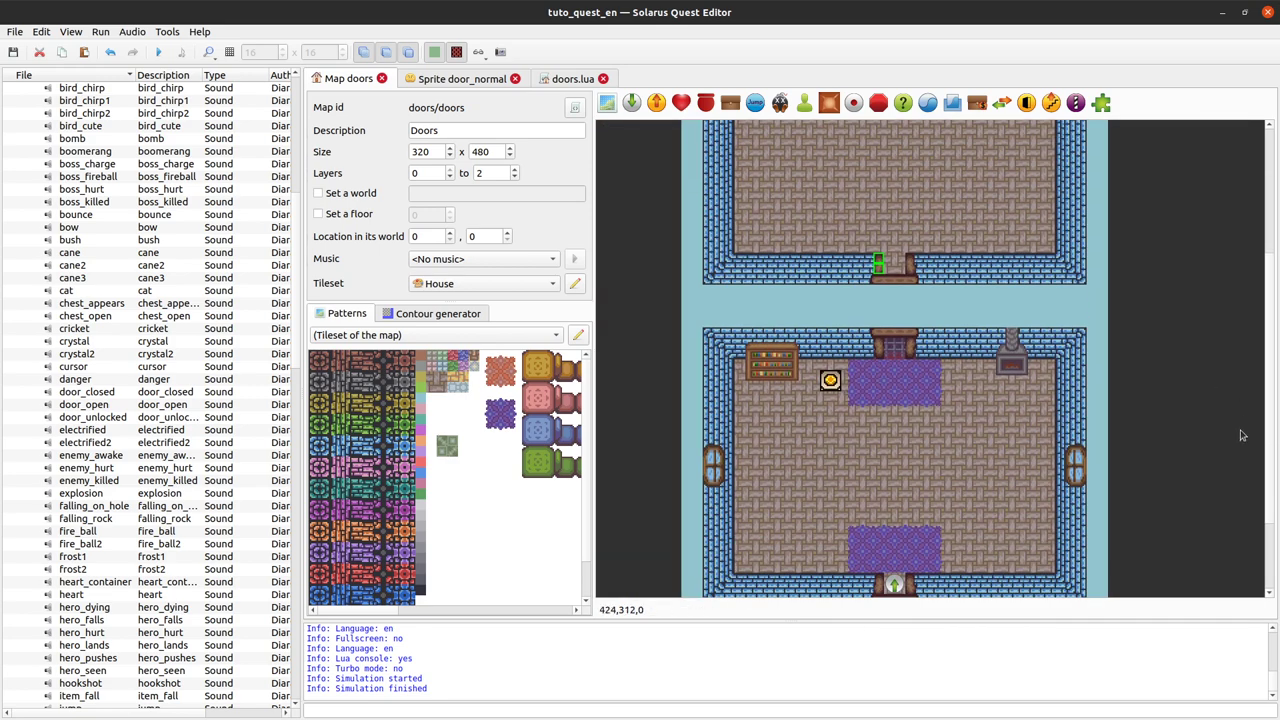
scroll(1085, 372, up, 1)
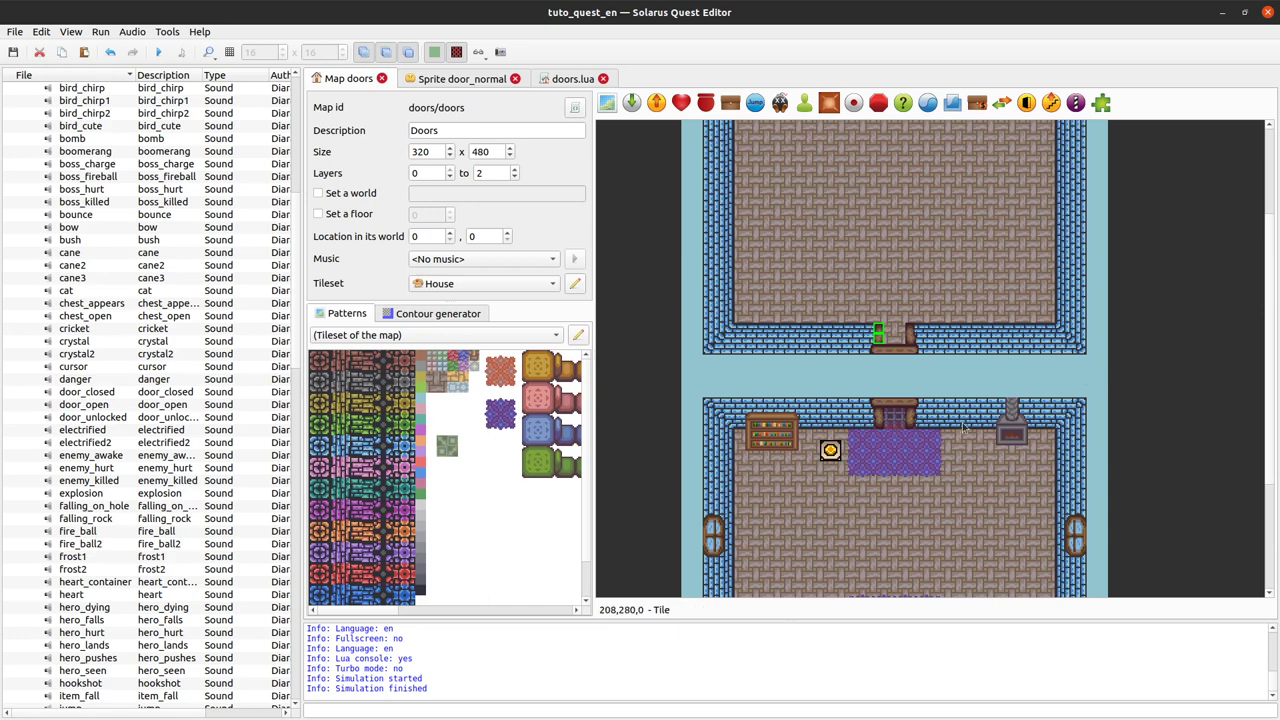
click(158, 52)
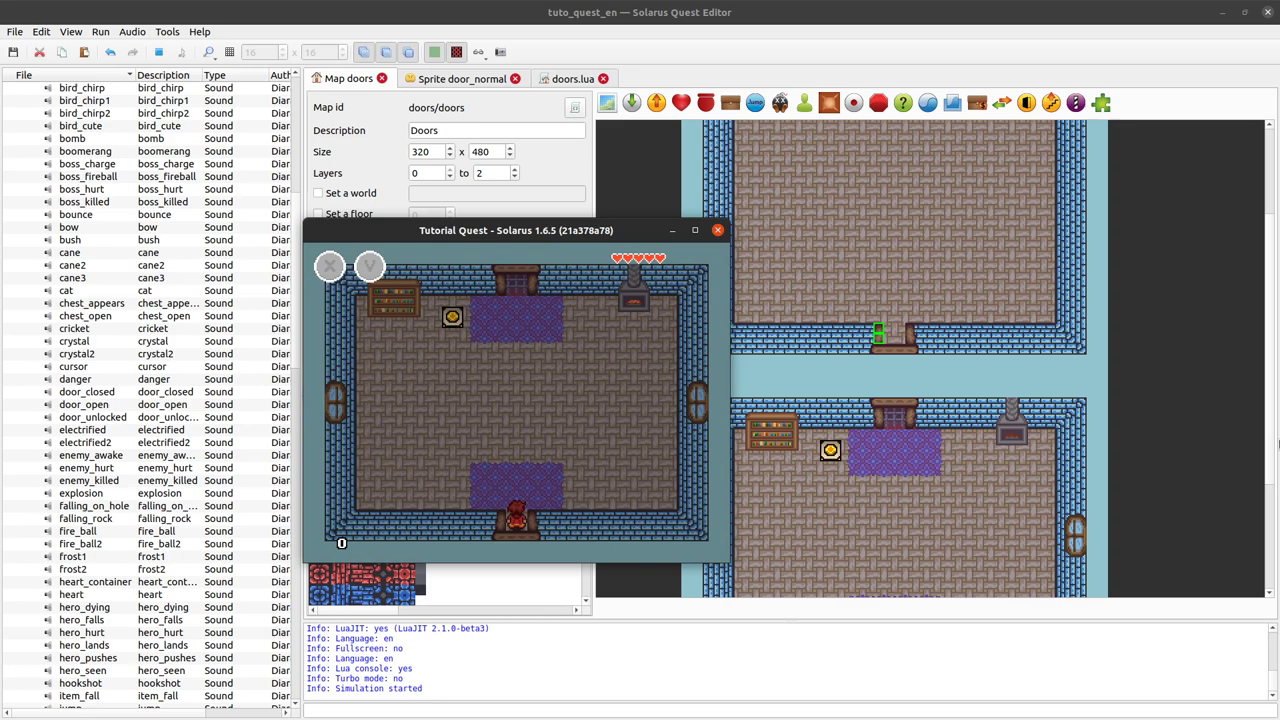
key(Up)
key(Left)
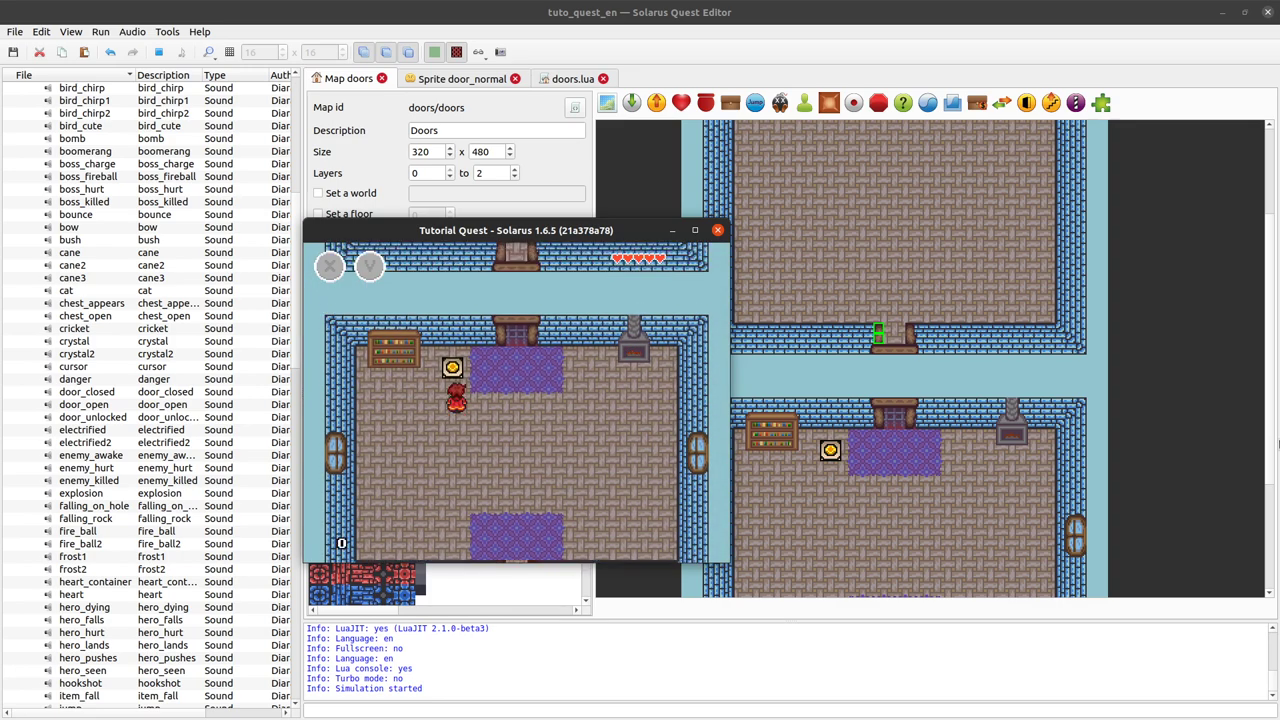
key(Up)
key(Down)
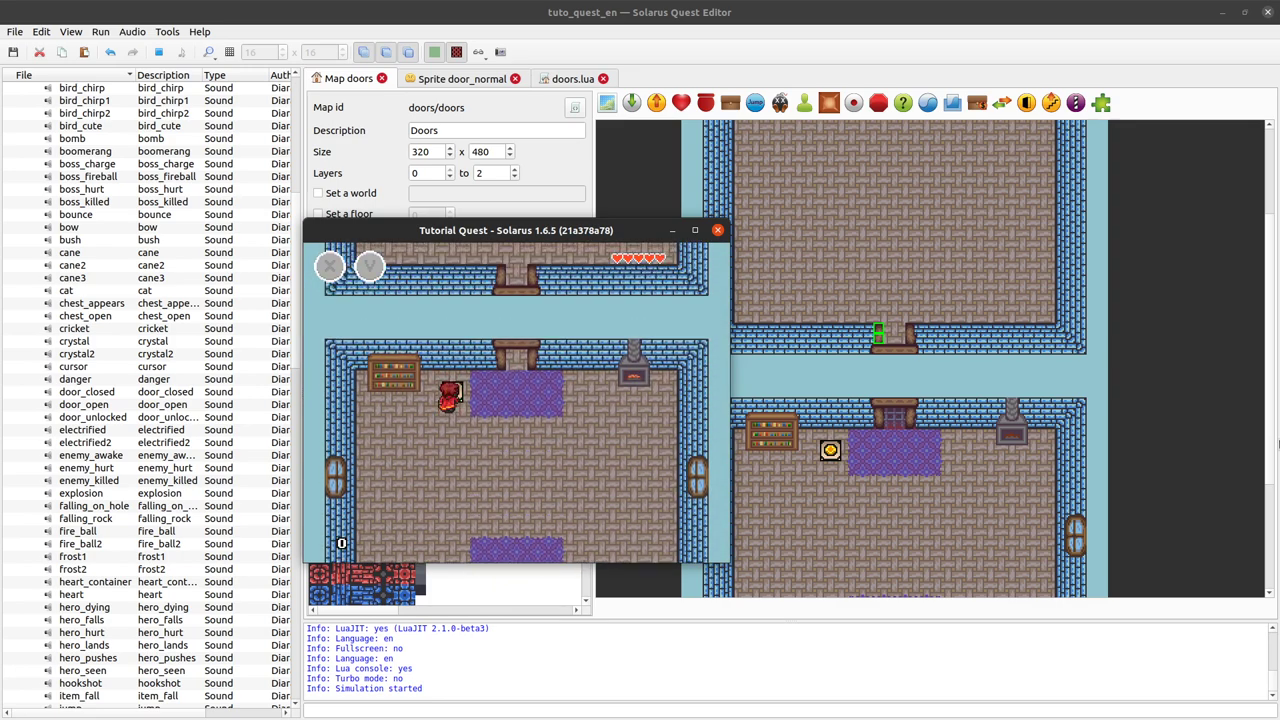
key(Right)
key(Up)
key(Up)
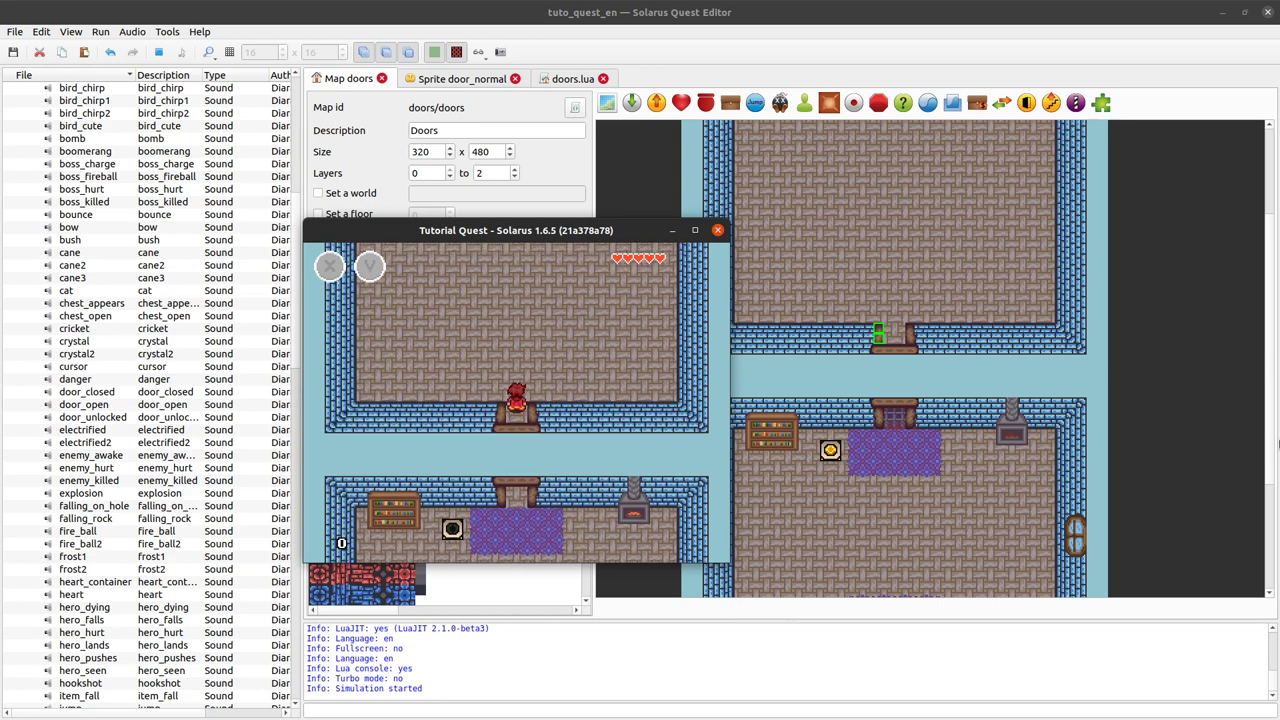
click(720, 231)
ctrl+scroll(902, 352, up, 1)
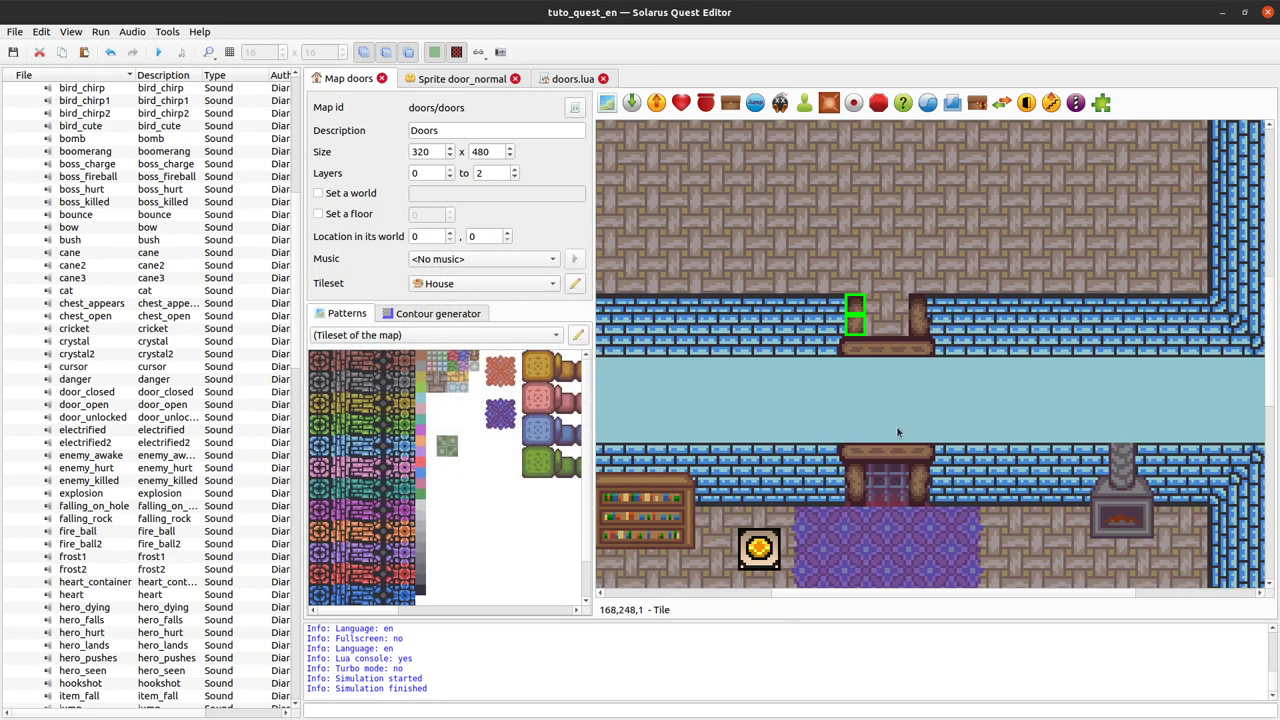
Copy the lower door, paste it above the corridor, and set its direction to Down.
click(892, 472)
key(ctrl+c)
key(ctrl+v)
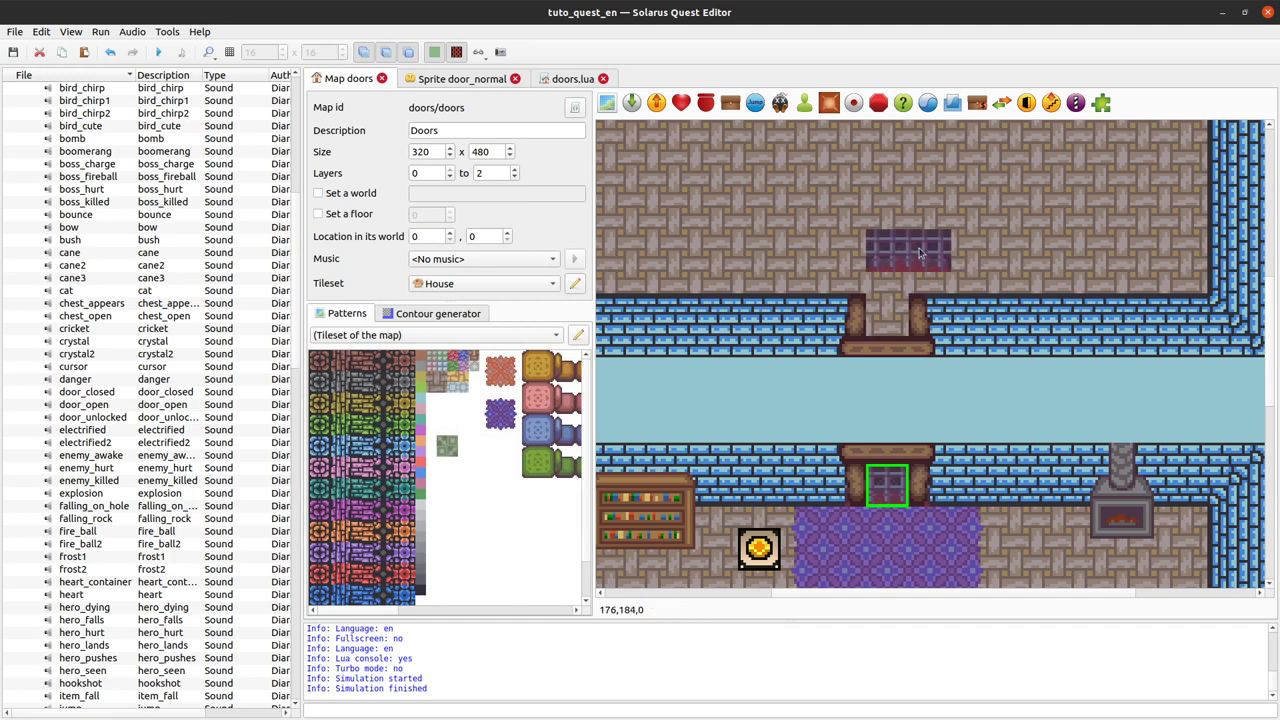
click(908, 234)
right_click(906, 234)
mouse_move(966, 276)
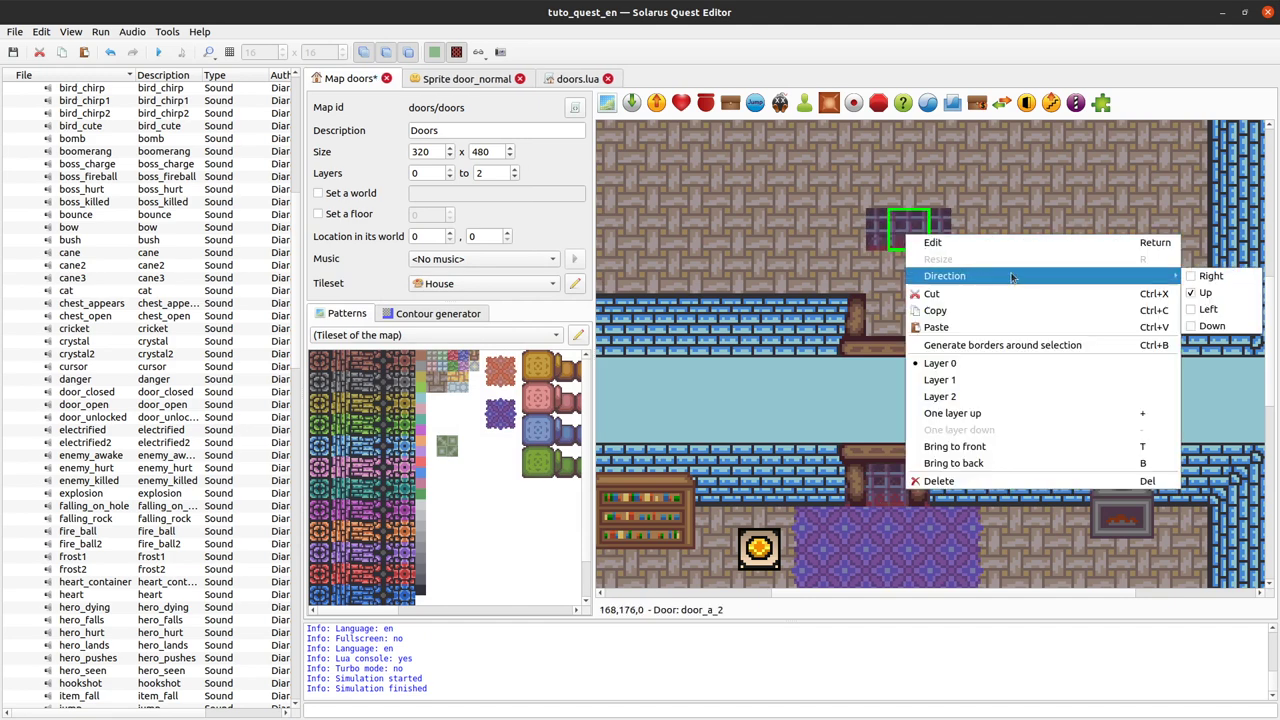
click(1212, 326)
click(916, 240)
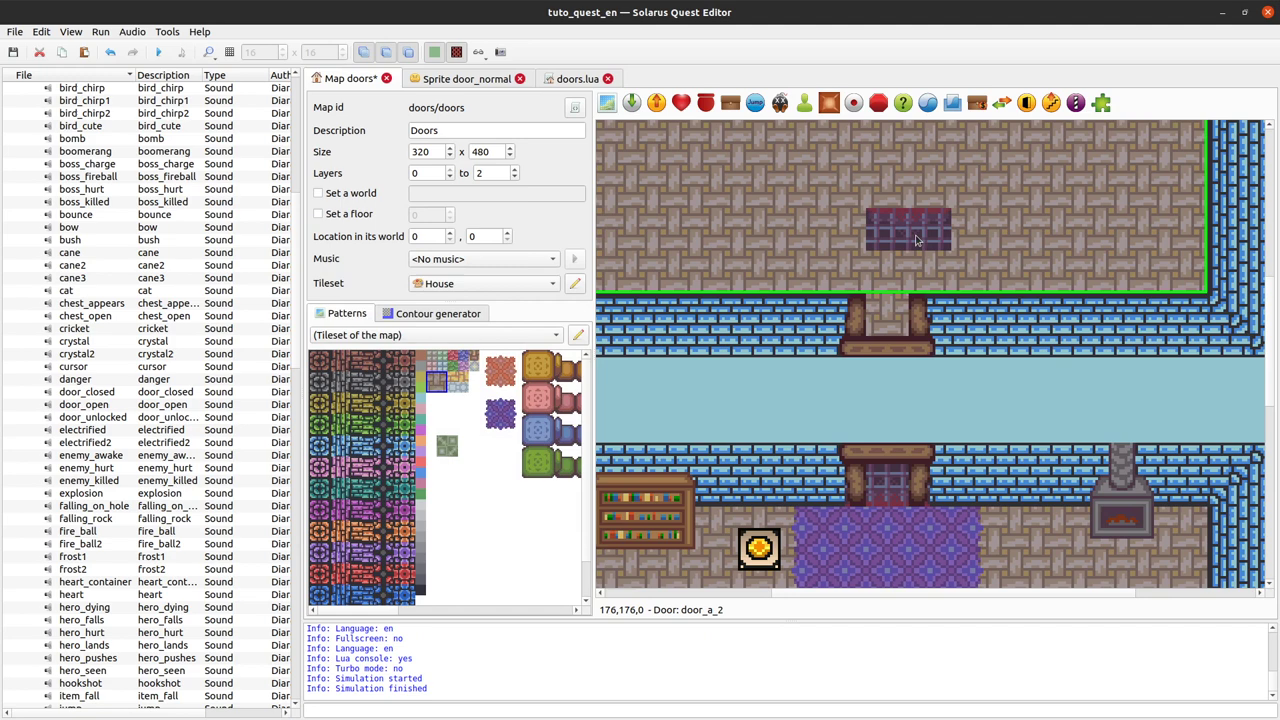
mouse_move(916, 240)
mouse_down()
mouse_move(893, 325)
mouse_move(916, 240)
mouse_up()
Convert the upper pillar tiles to dynamic, move the door into the opening between them, and save.
click(855, 318)
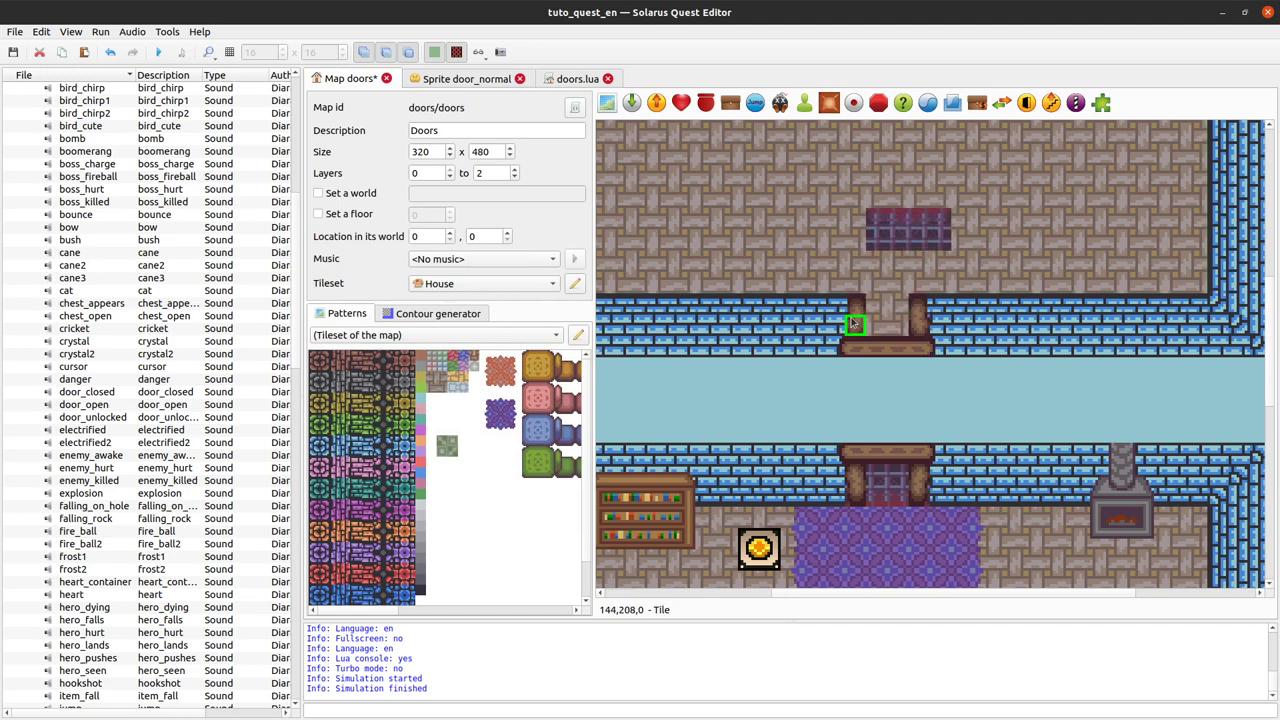
ctrl+click(918, 314)
right_click(917, 318)
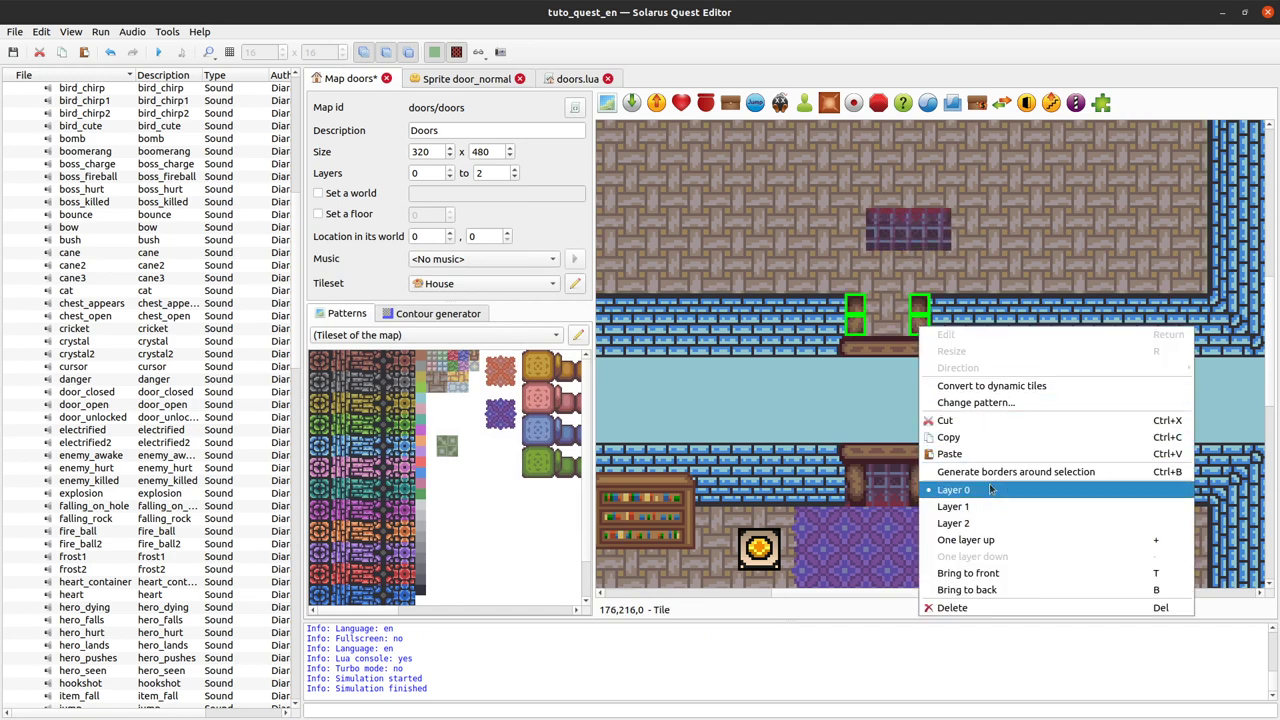
click(1017, 388)
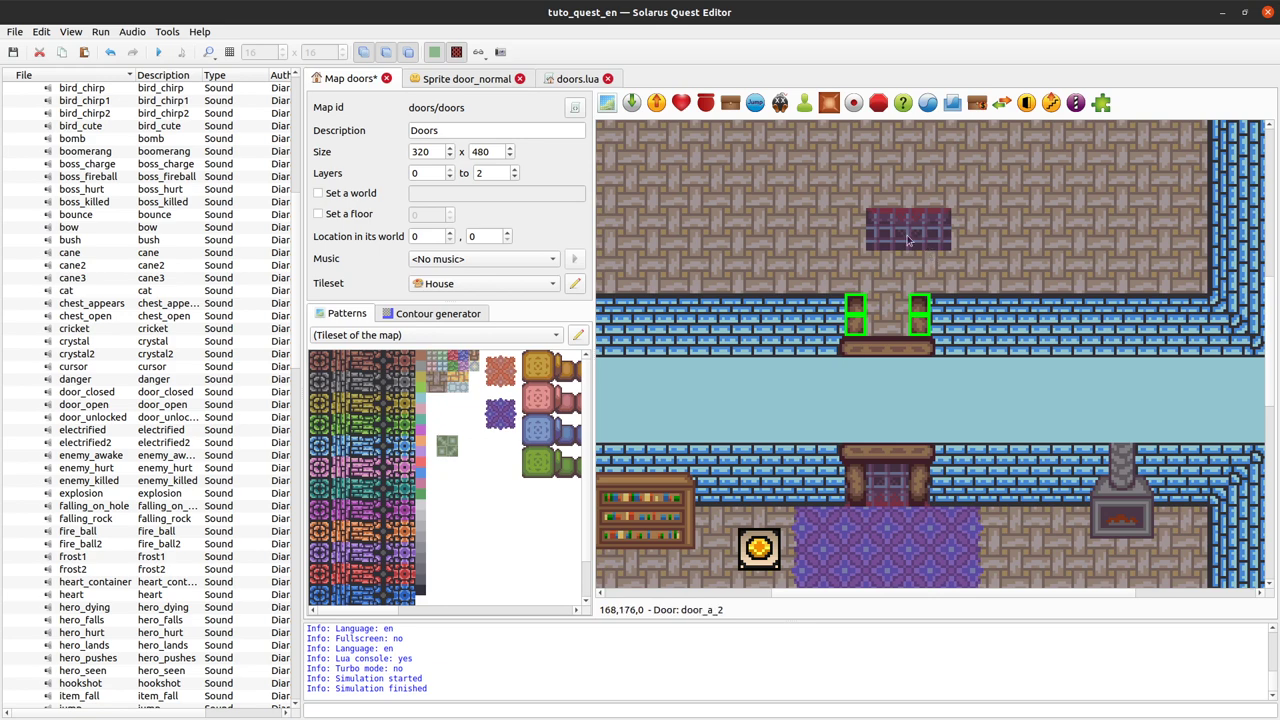
drag(908, 240, 877, 321)
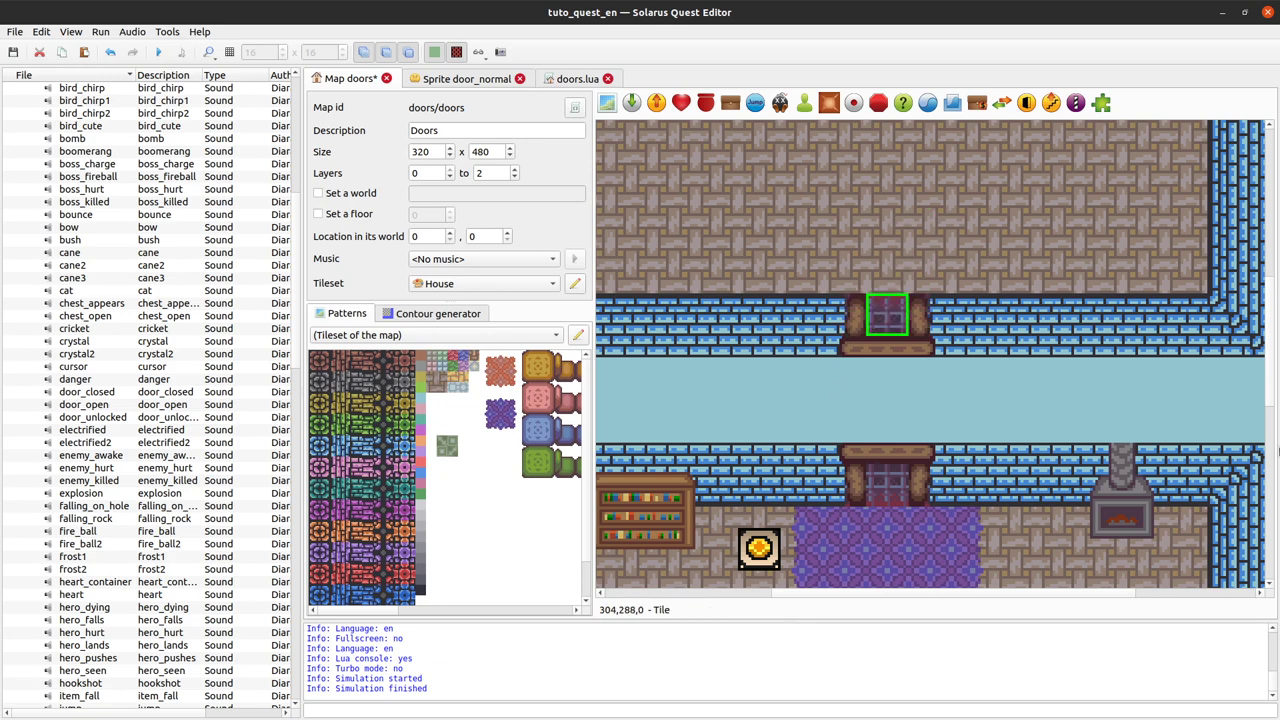
scroll(1219, 391, right, 3)
click(1181, 385)
key(ctrl+s)
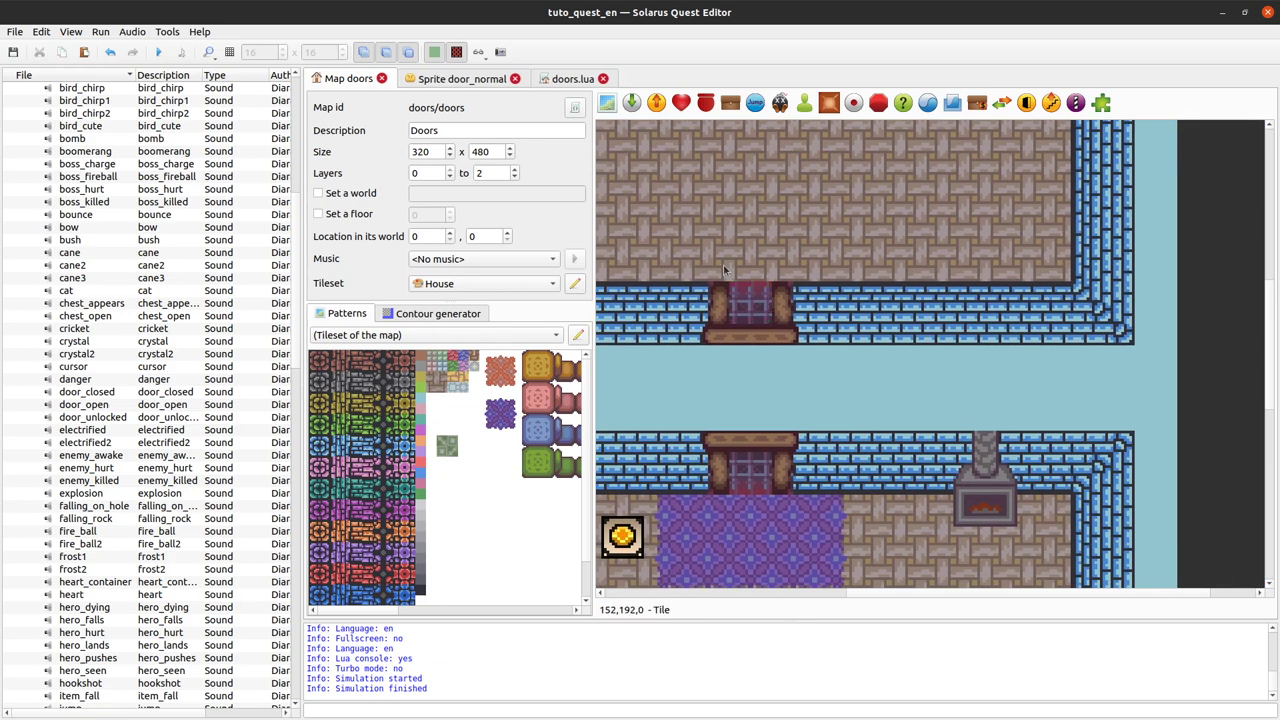
Try moving the small tile beside the upper door upward, then undo it.
scroll(780, 354, left, 1)
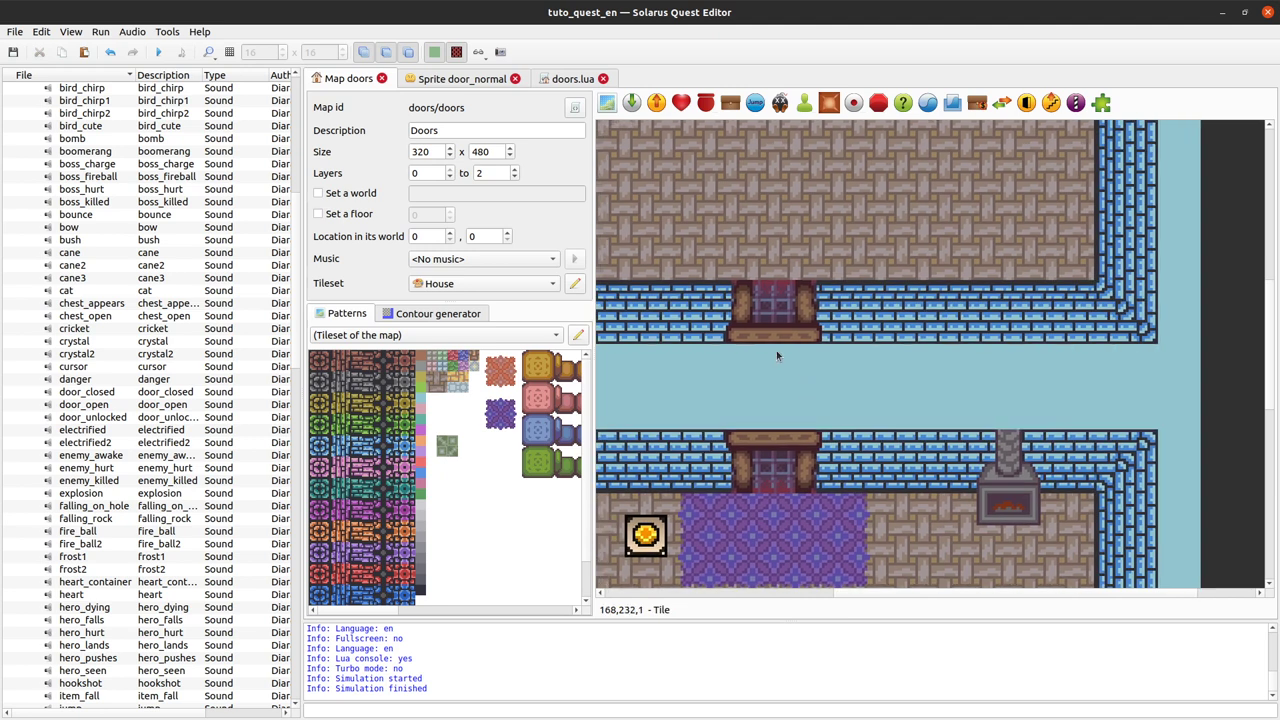
click(741, 292)
drag(740, 313, 773, 260)
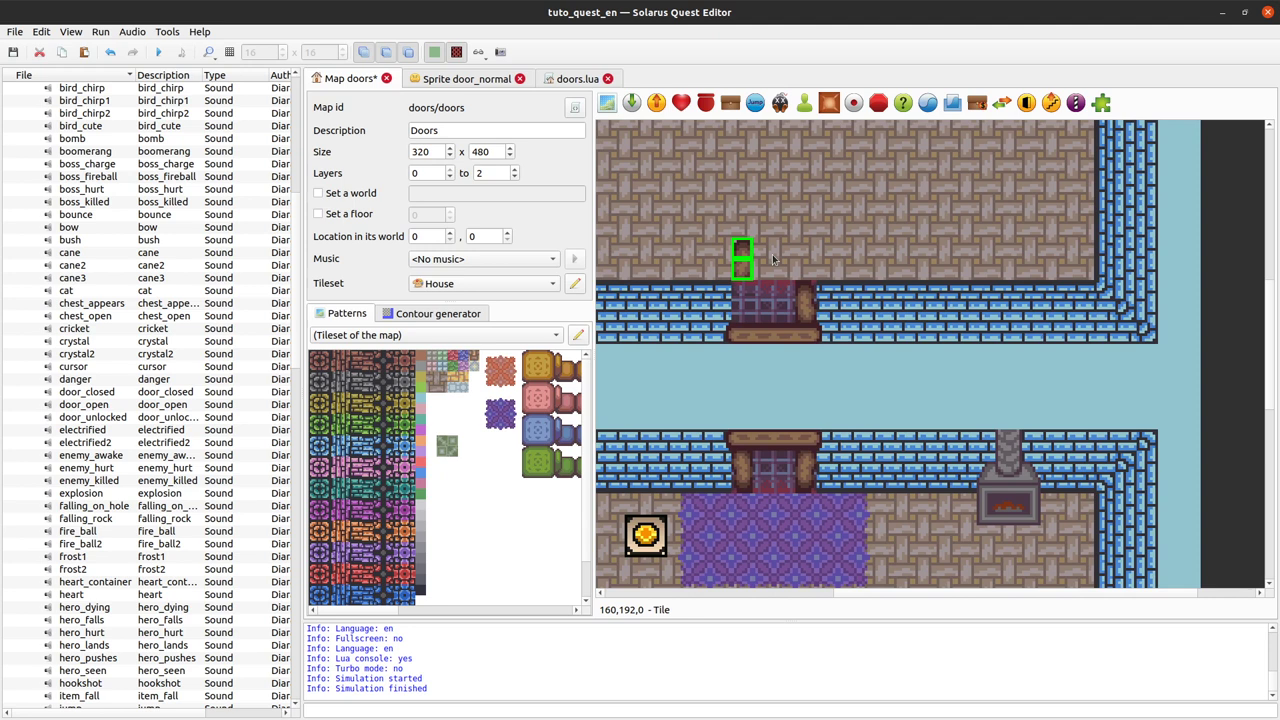
key(ctrl+z)
click(879, 393)
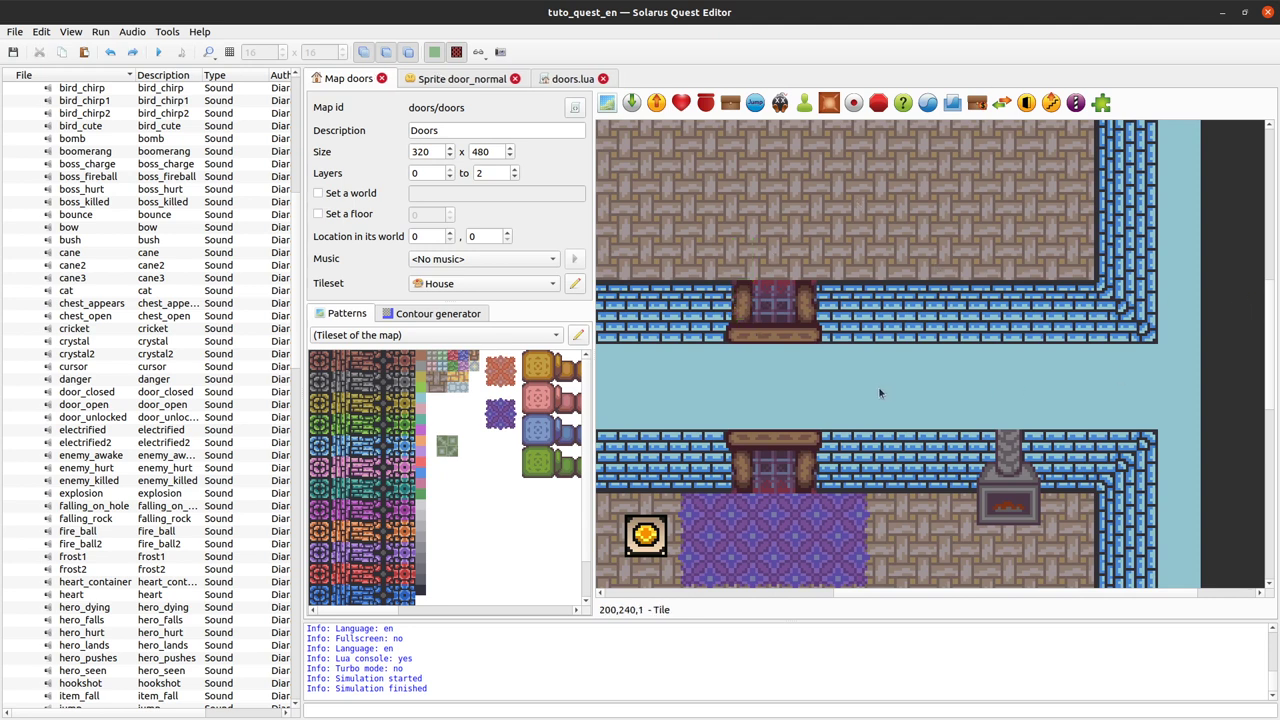
Check the upper wall tiles' options unchanged, then select the upper door and the lower wall strip.
click(701, 291)
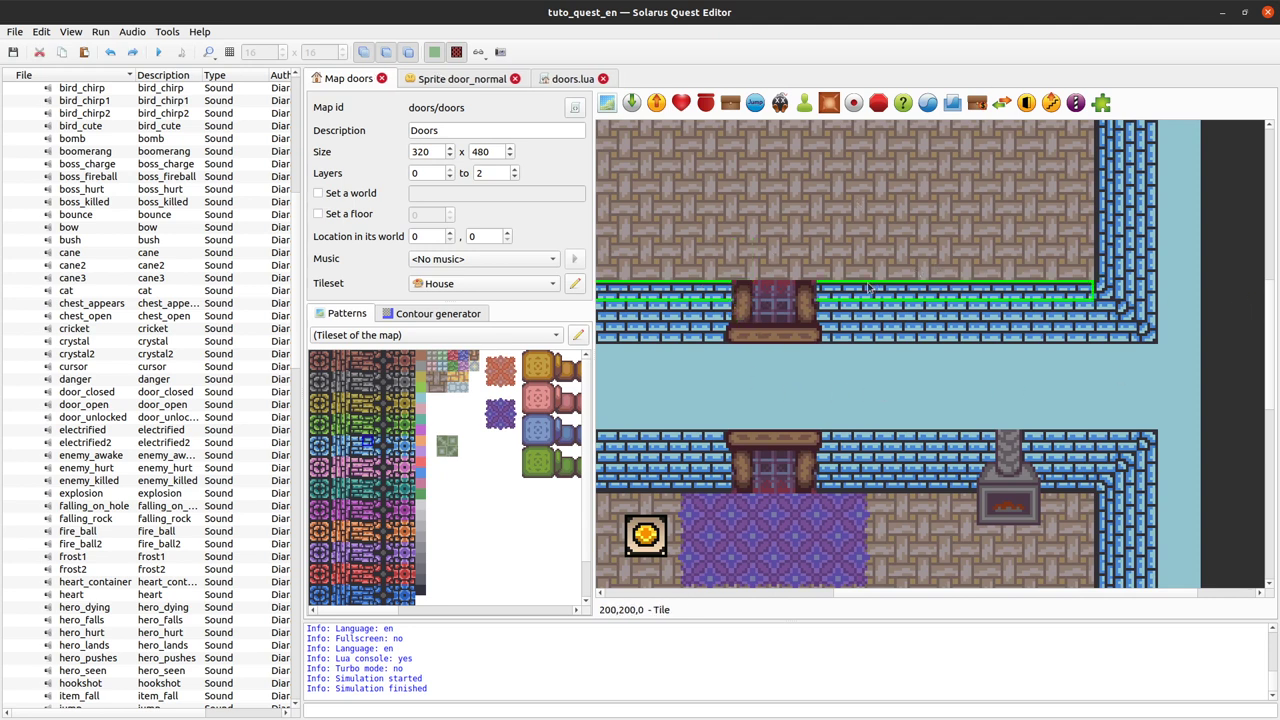
right_click(1027, 294)
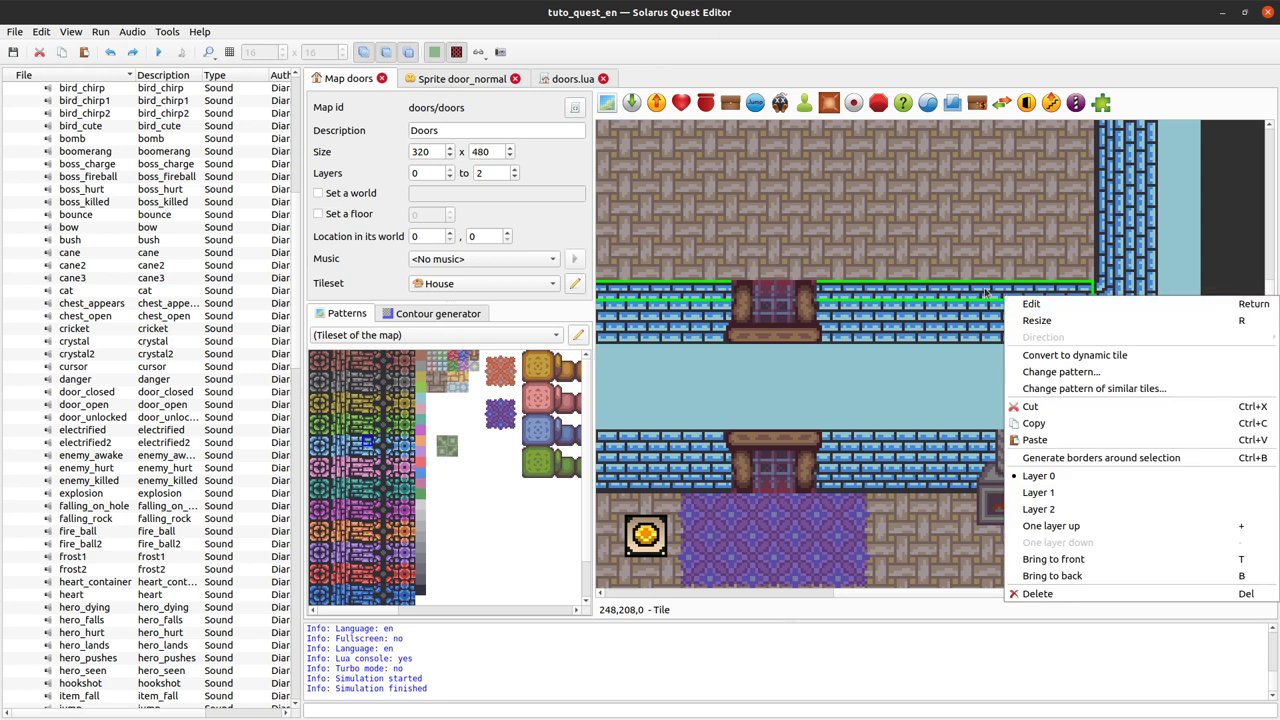
click(983, 300)
click(1222, 378)
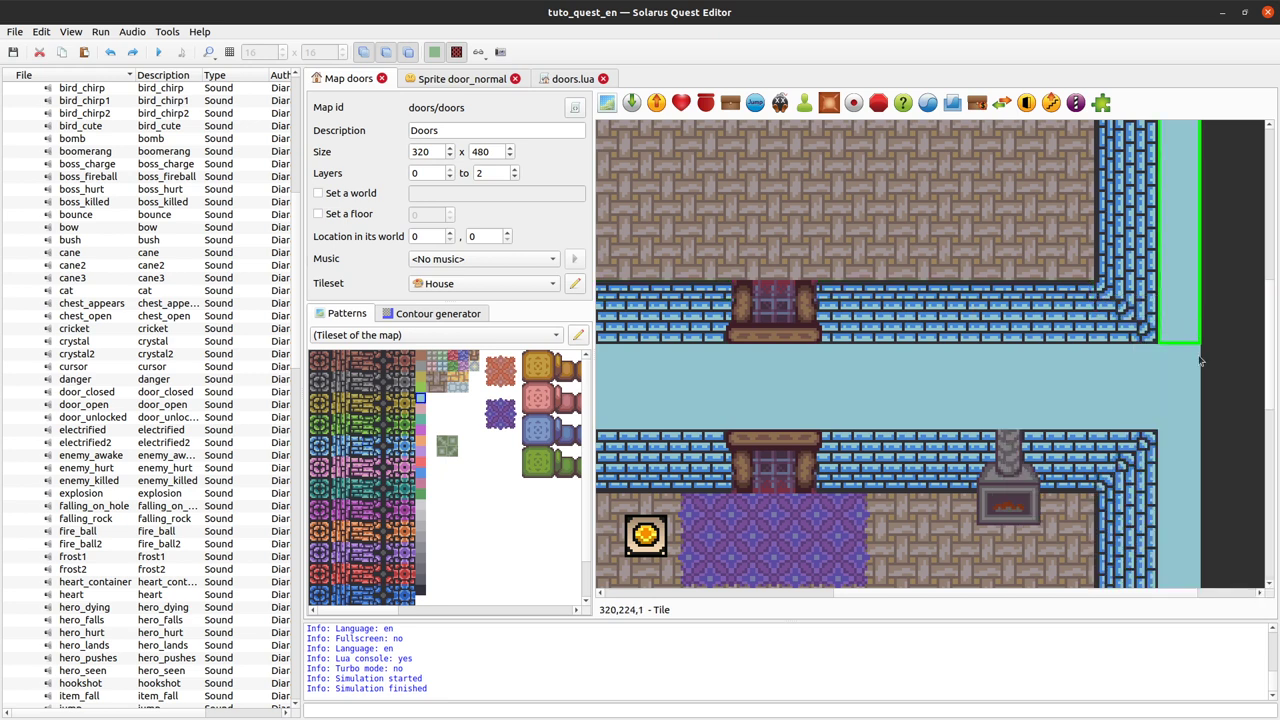
middle_drag(763, 388, 838, 340)
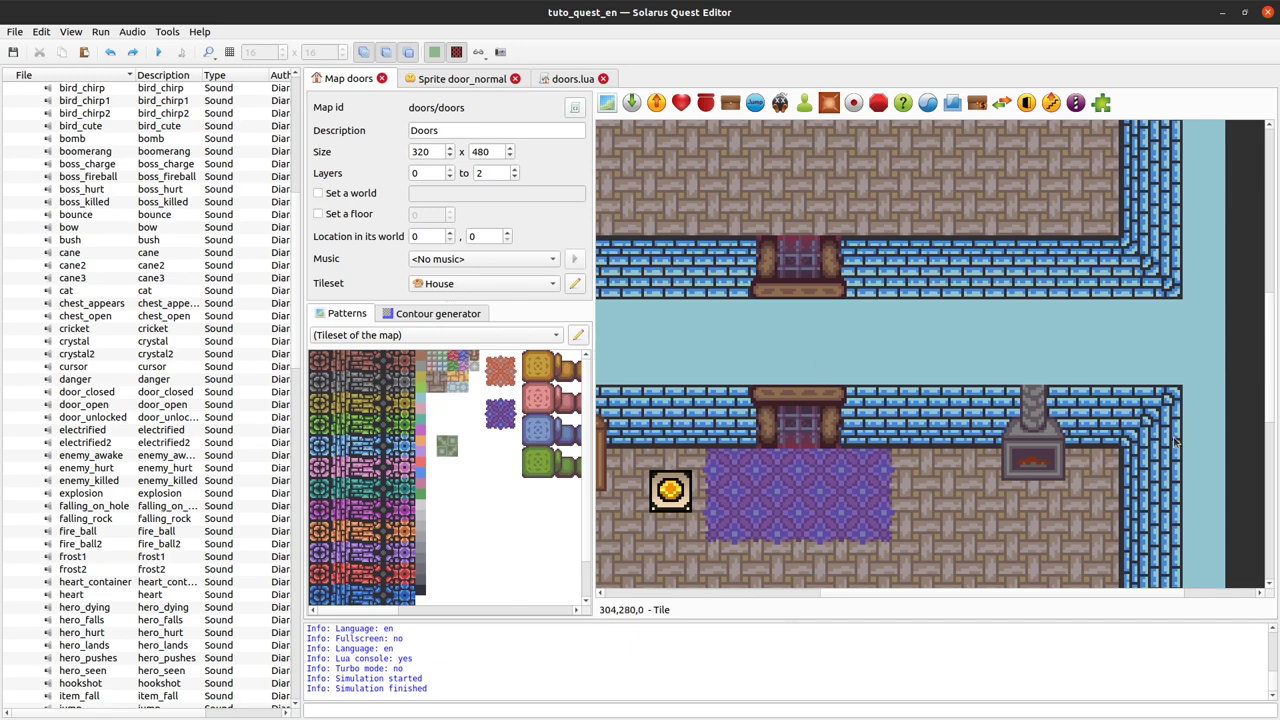
scroll(1177, 441, down, 5)
scroll(1180, 430, up, 2)
scroll(1183, 423, up, 3)
click(800, 264)
drag(802, 433, 667, 507)
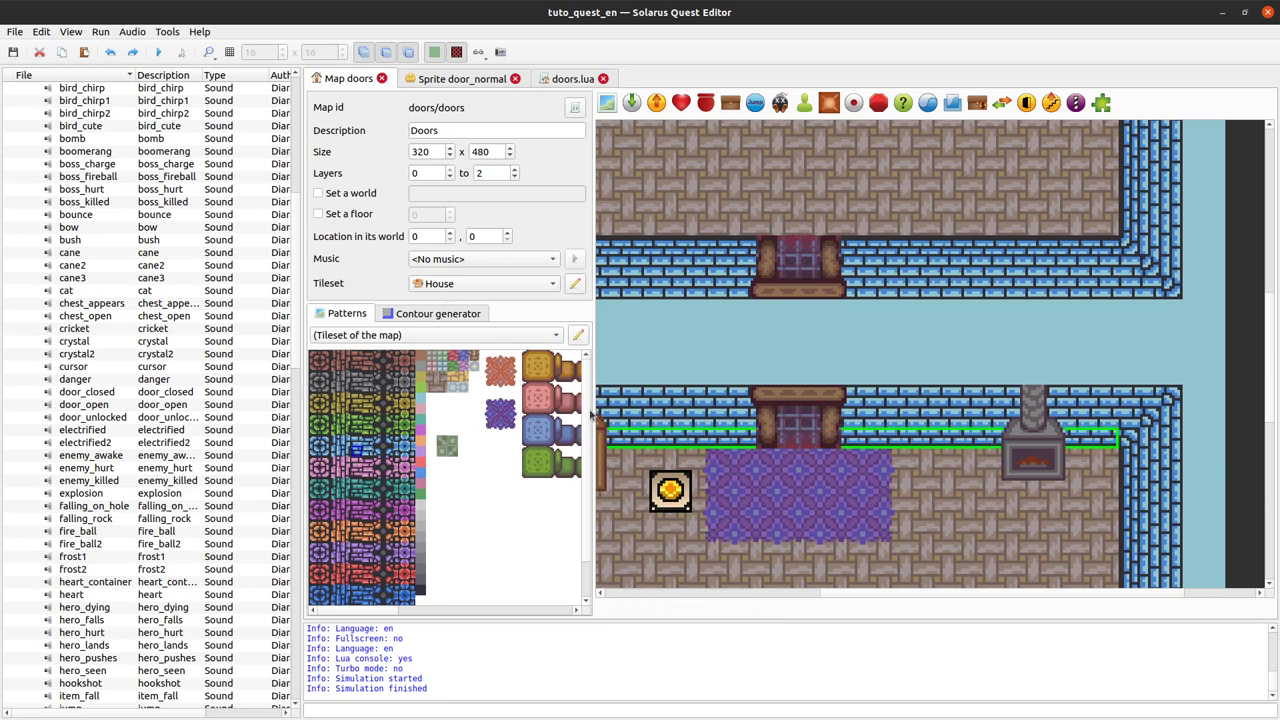
Review the lower door_a_1 properties without changes, select the upper door, and return to doors.lua.
click(670, 490)
click(800, 428)
ctrl+click(800, 256)
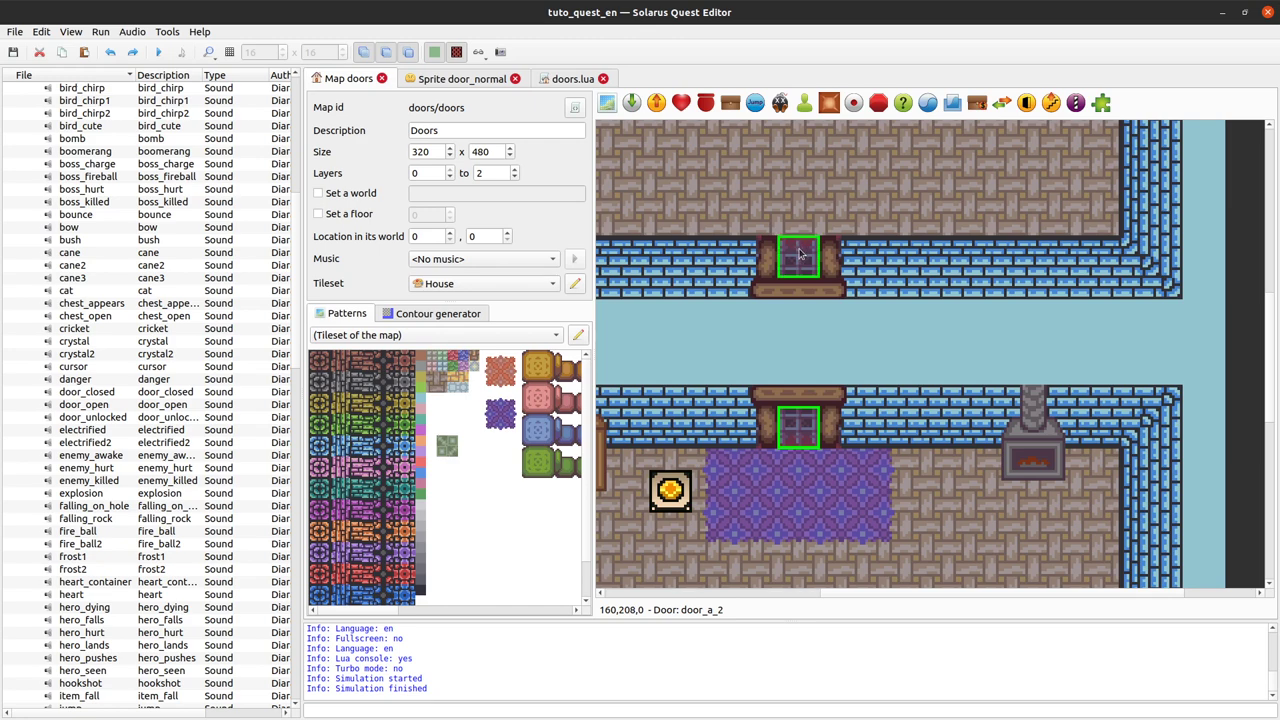
double_click(804, 432)
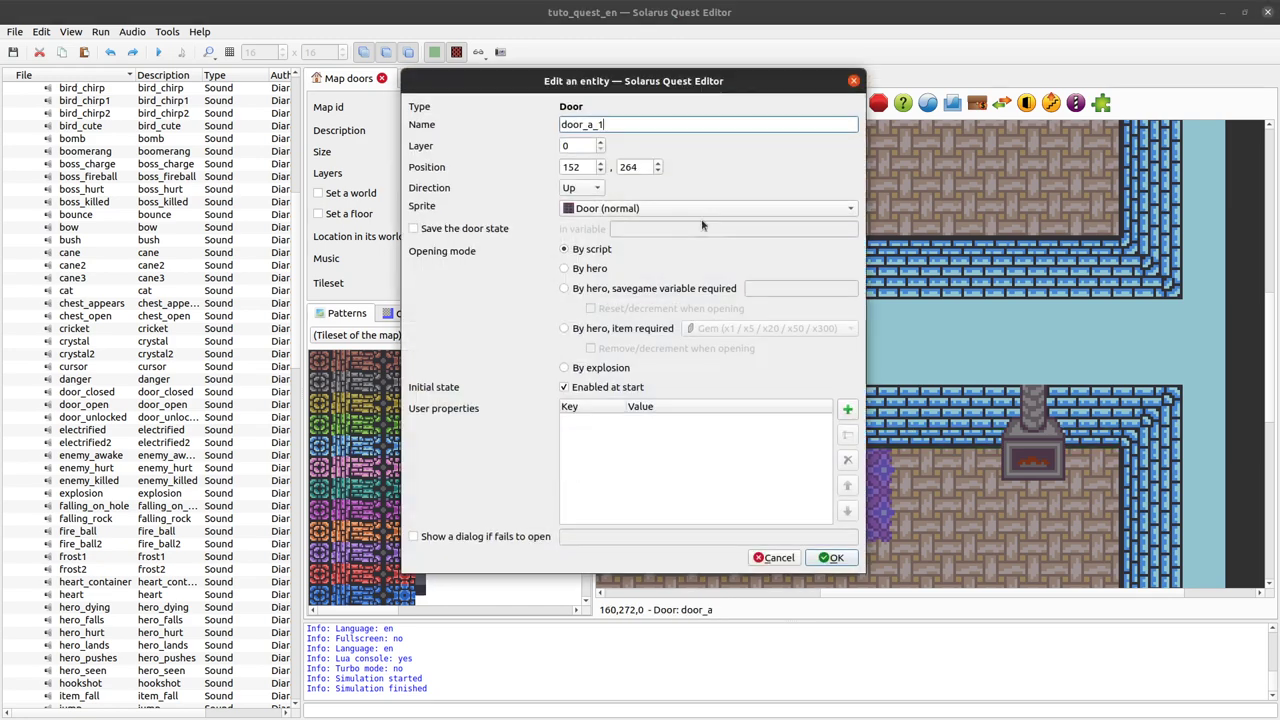
key(Return)
click(810, 260)
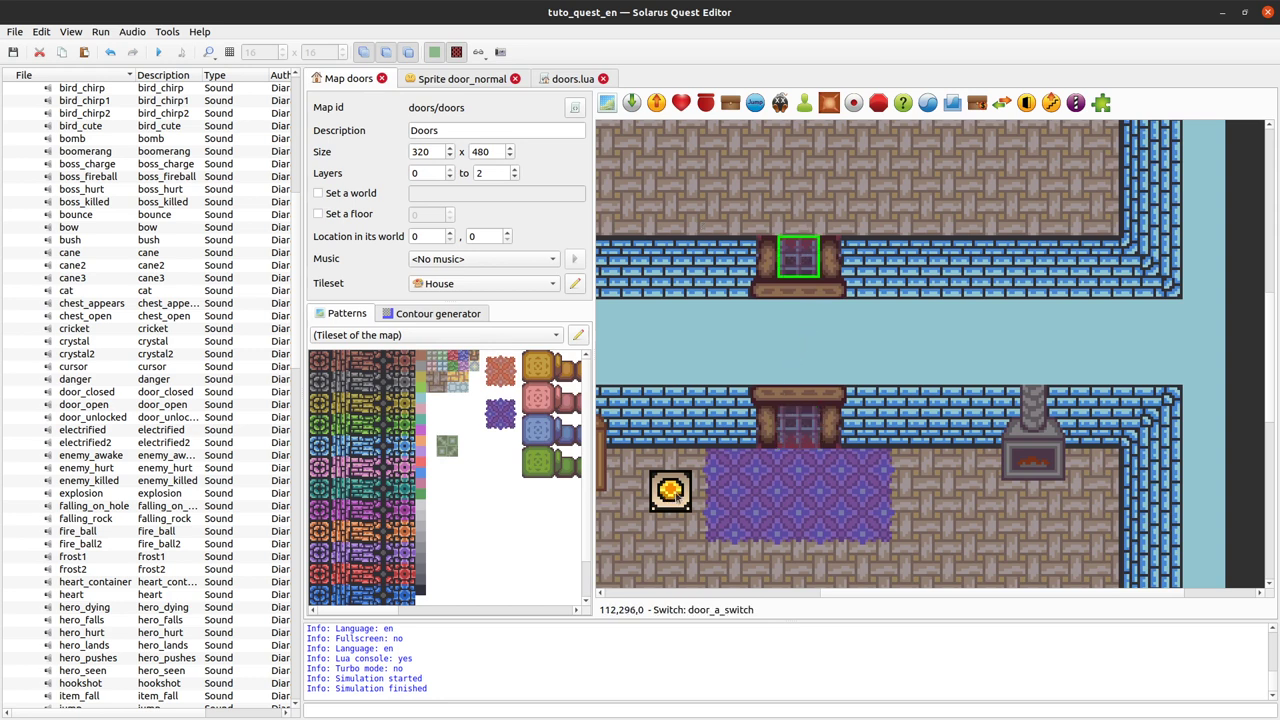
click(574, 79)
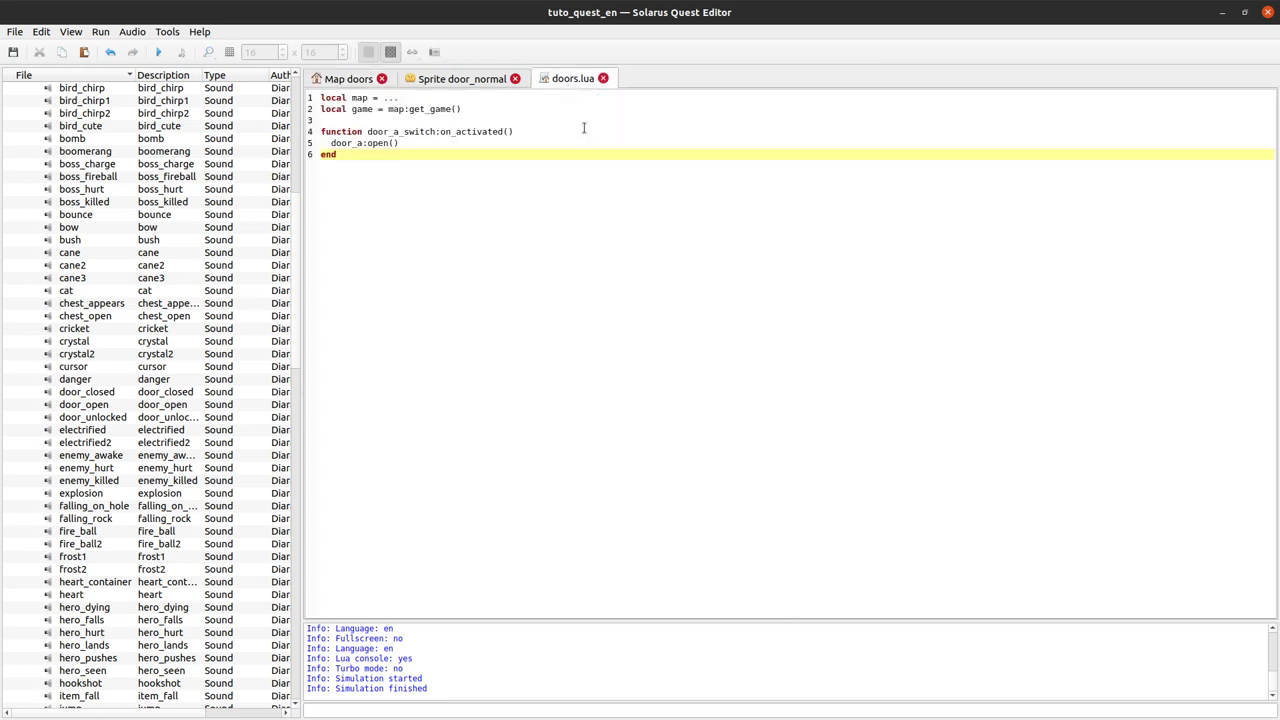
Duplicate the door_a:open() line and rename the calls to door_a_1:open() and door_a_2:open().
click(526, 131)
drag(526, 131, 517, 151)
key(ctrl+c)
key(End)
key(ctrl+v)
key(Up)
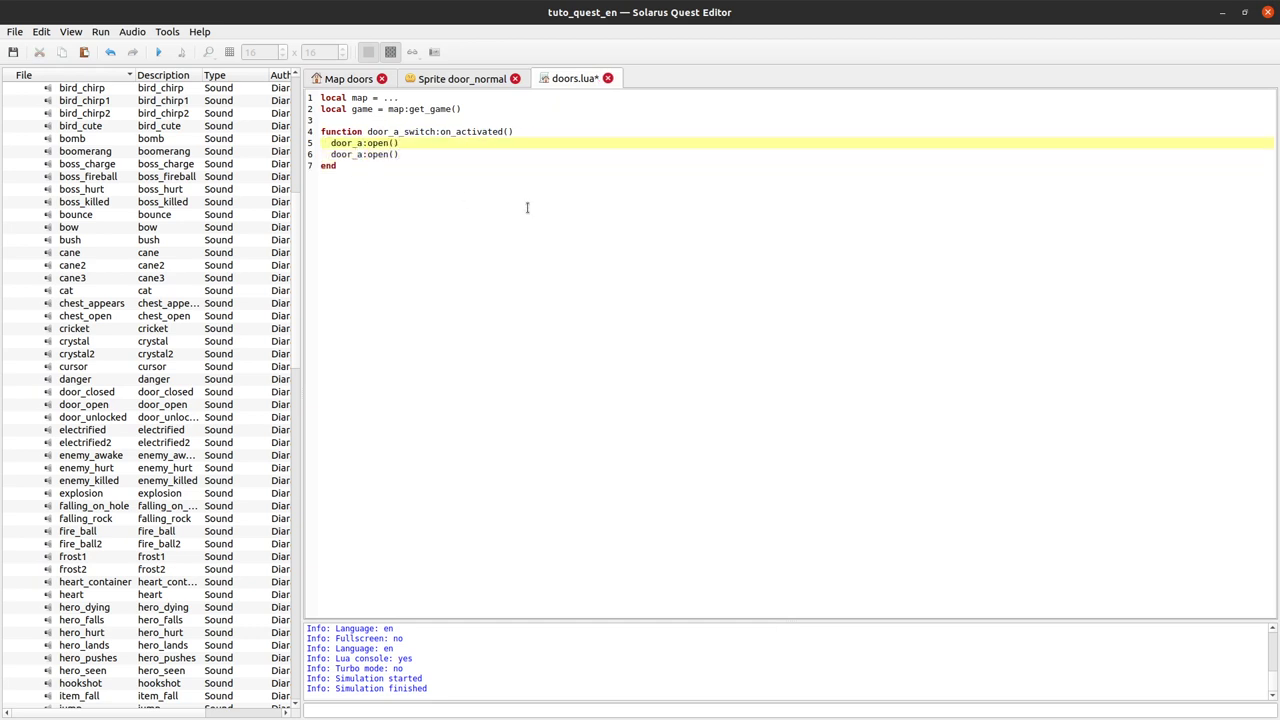
text(_1)
key(Down)
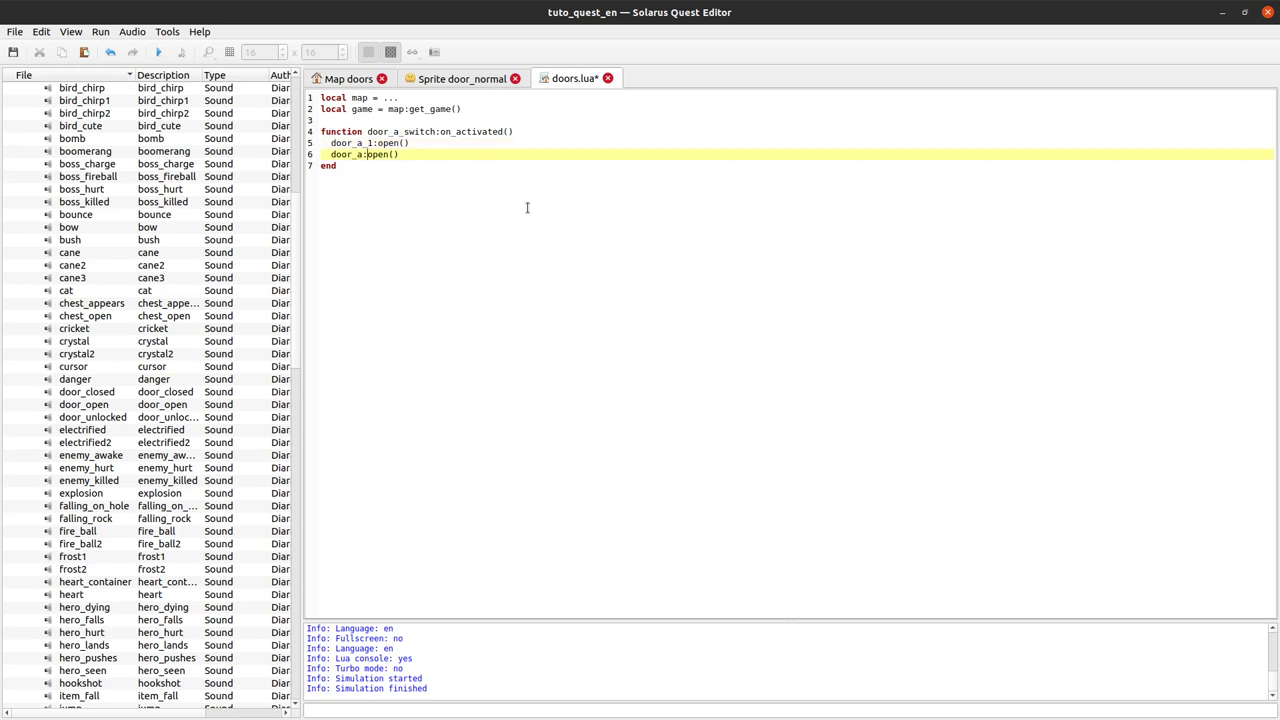
text(_2)
Save doors.lua and review the two open calls on lines 5–6.
key(ctrl+s)
key(shift+Home)
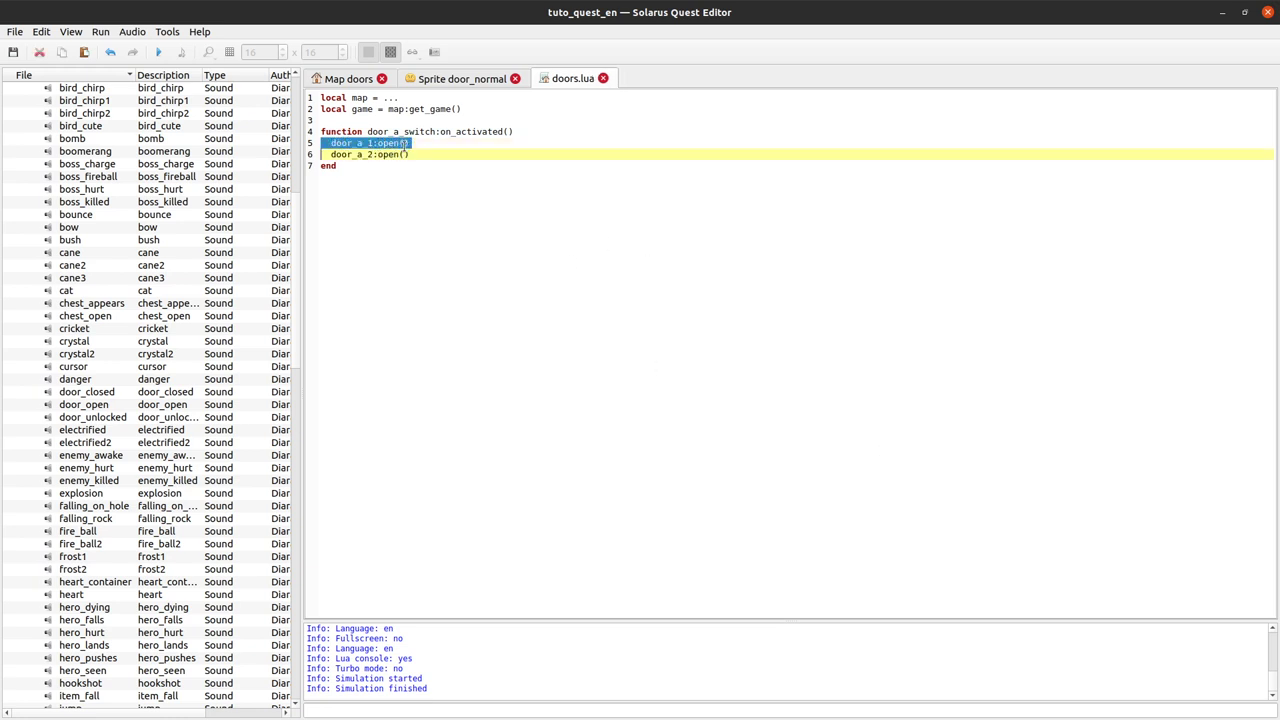
key(shift+Up)
click(437, 157)
scroll(149, 200, up, 7)
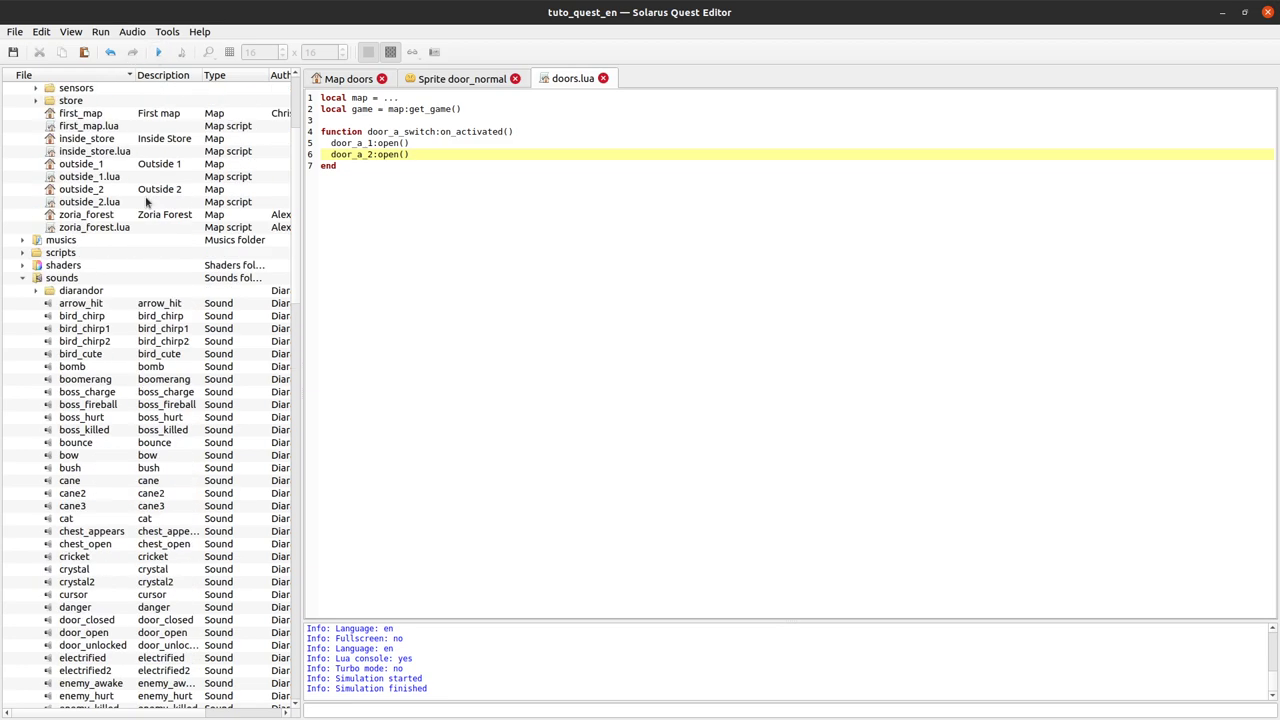
click(23, 316)
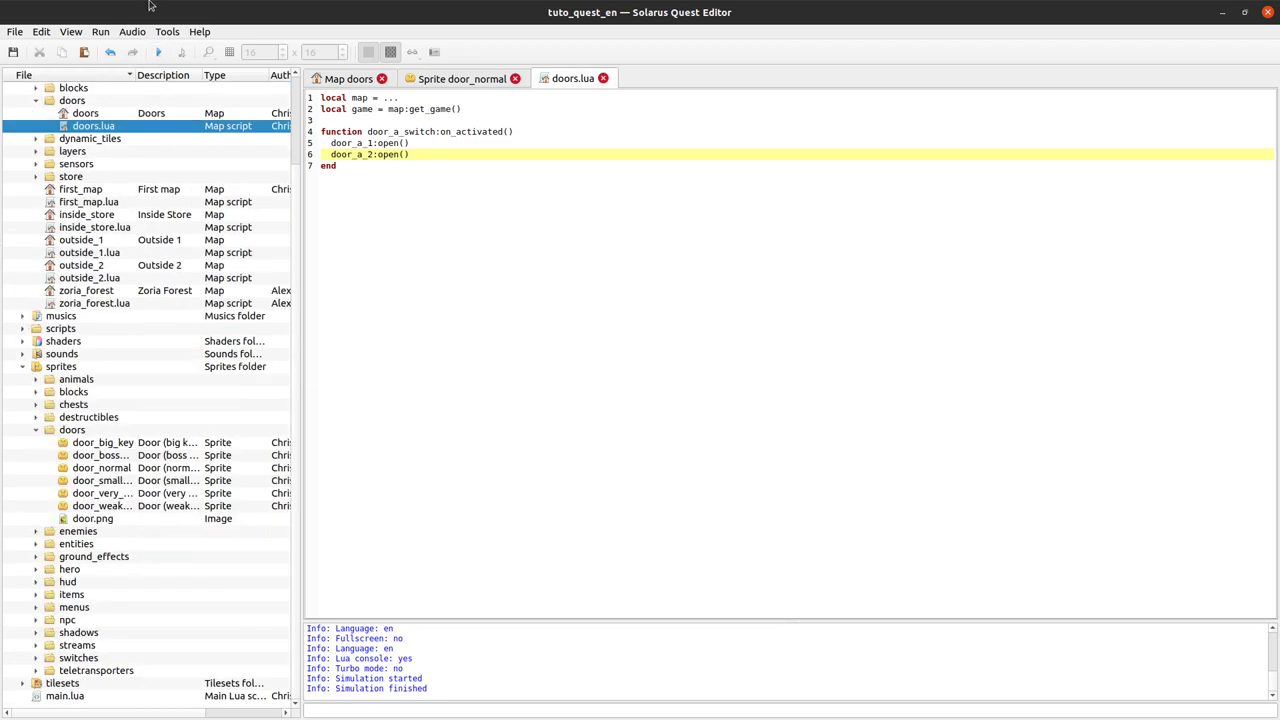
click(158, 52)
click(412, 143)
drag(412, 143, 311, 143)
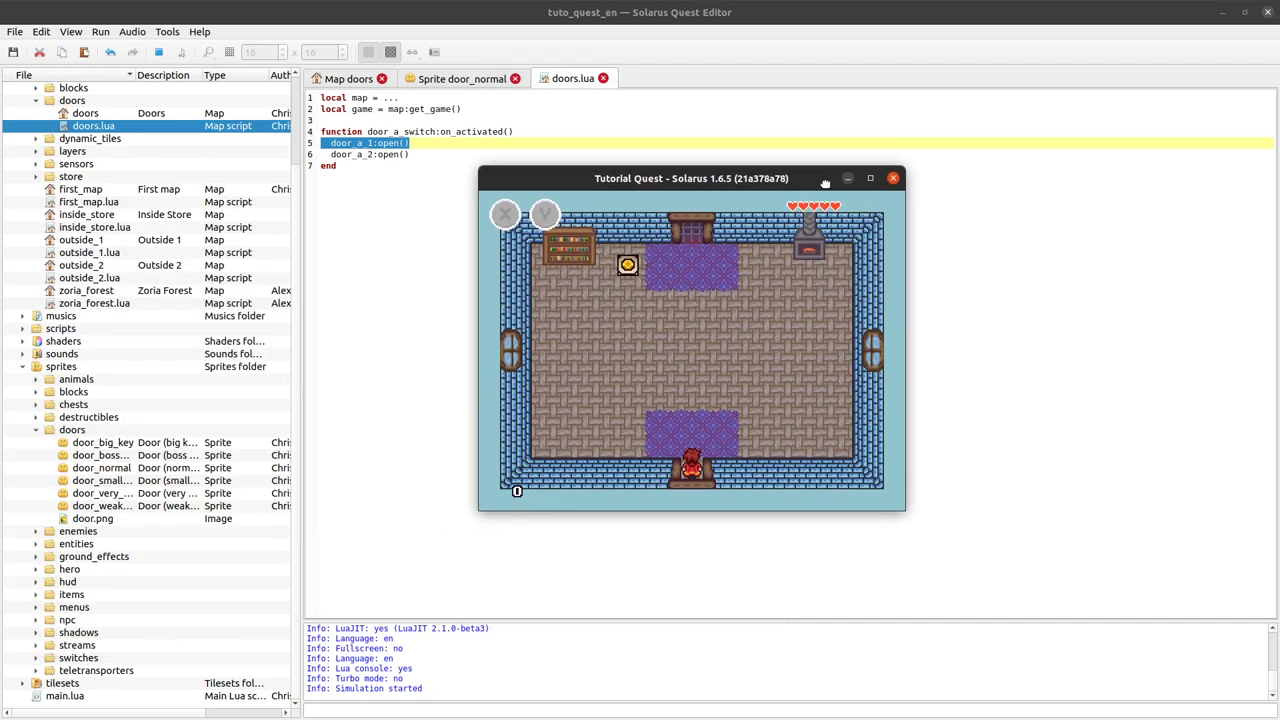
key(Up)
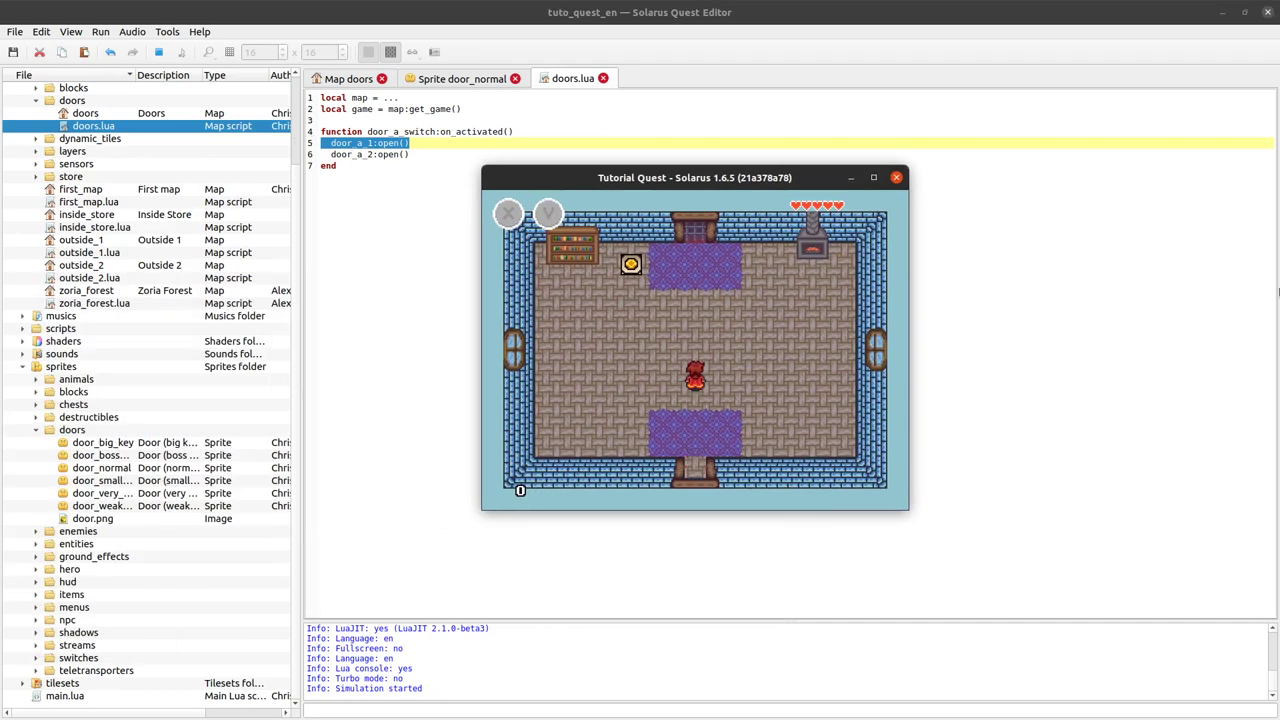
key(Left)
key(Up)
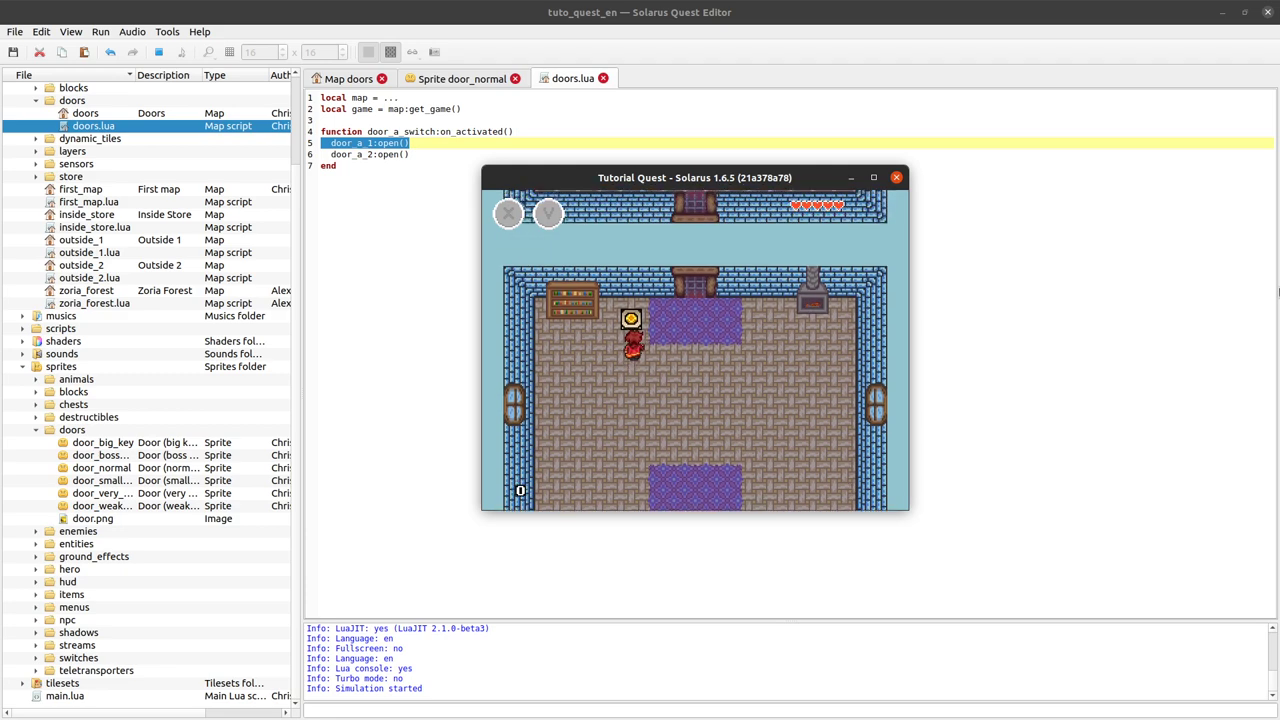
key(Right)
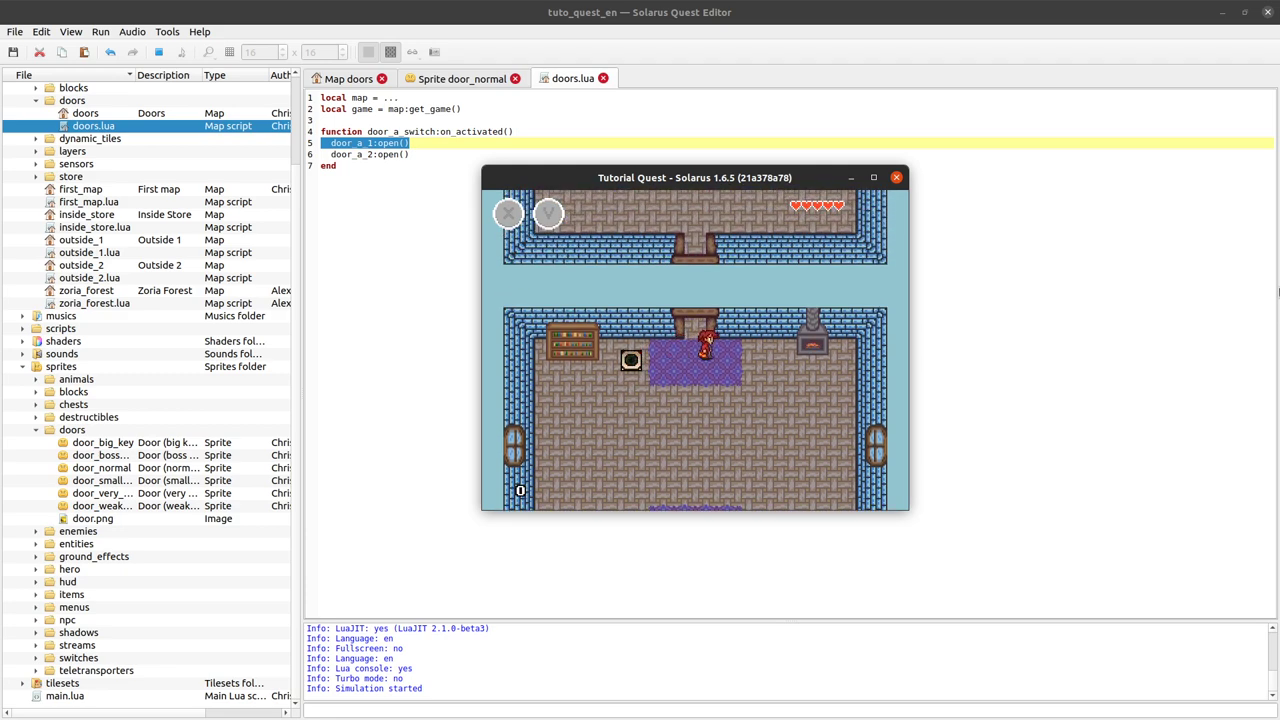
click(897, 177)
Delete the _1 suffix so line 5 reads door_a:open() again.
click(413, 154)
drag(413, 154, 289, 150)
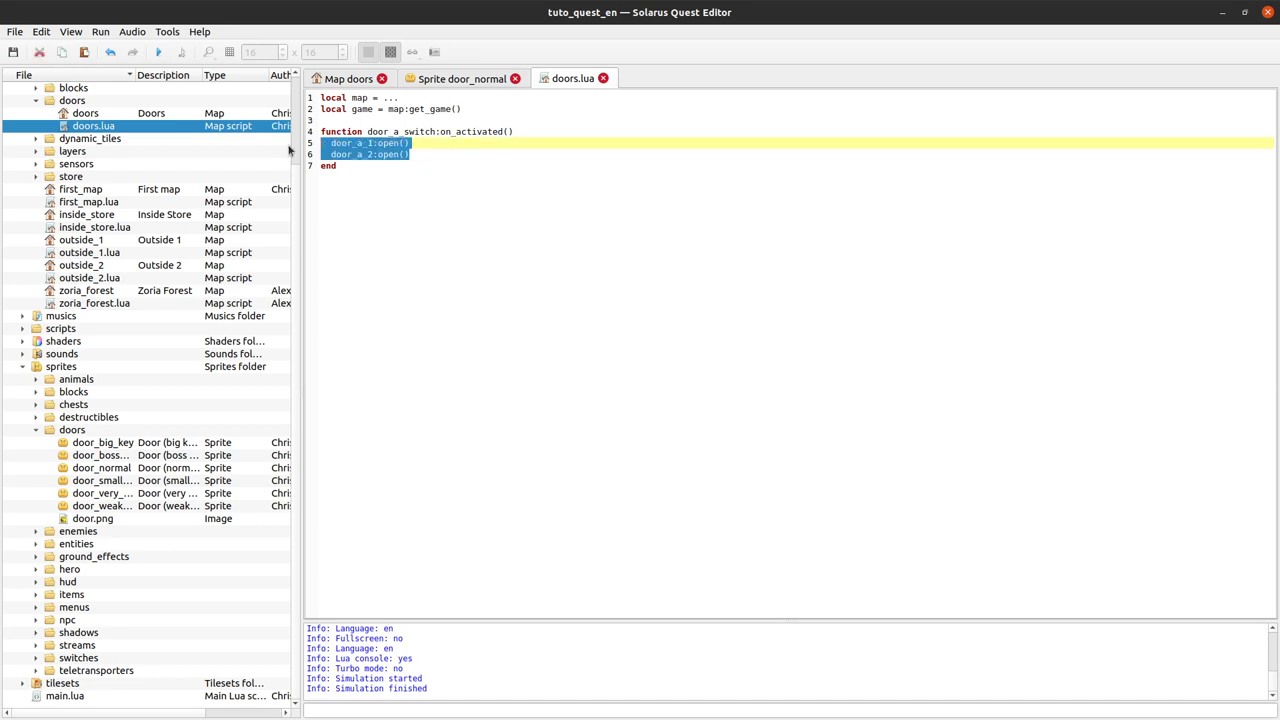
click(356, 142)
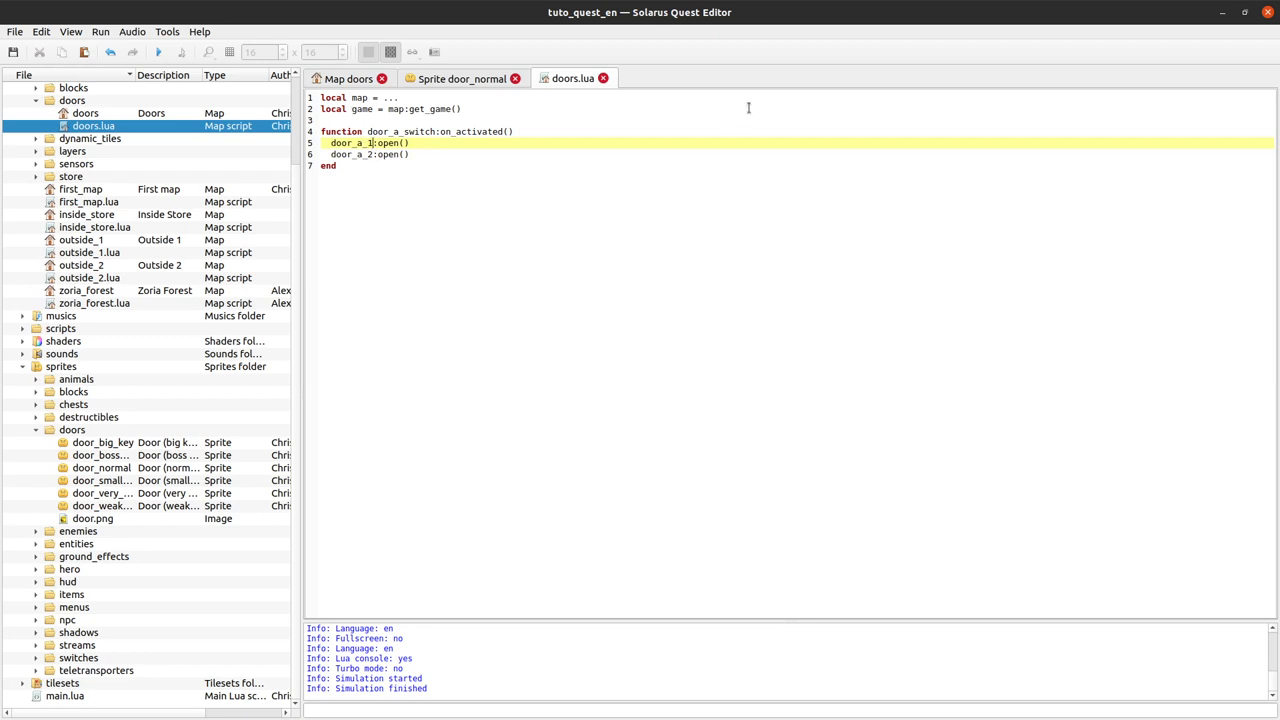
key(BackSpace)
key(BackSpace)
Delete the door_a_2:open() line from the switch handler.
key(Down)
key(Down)
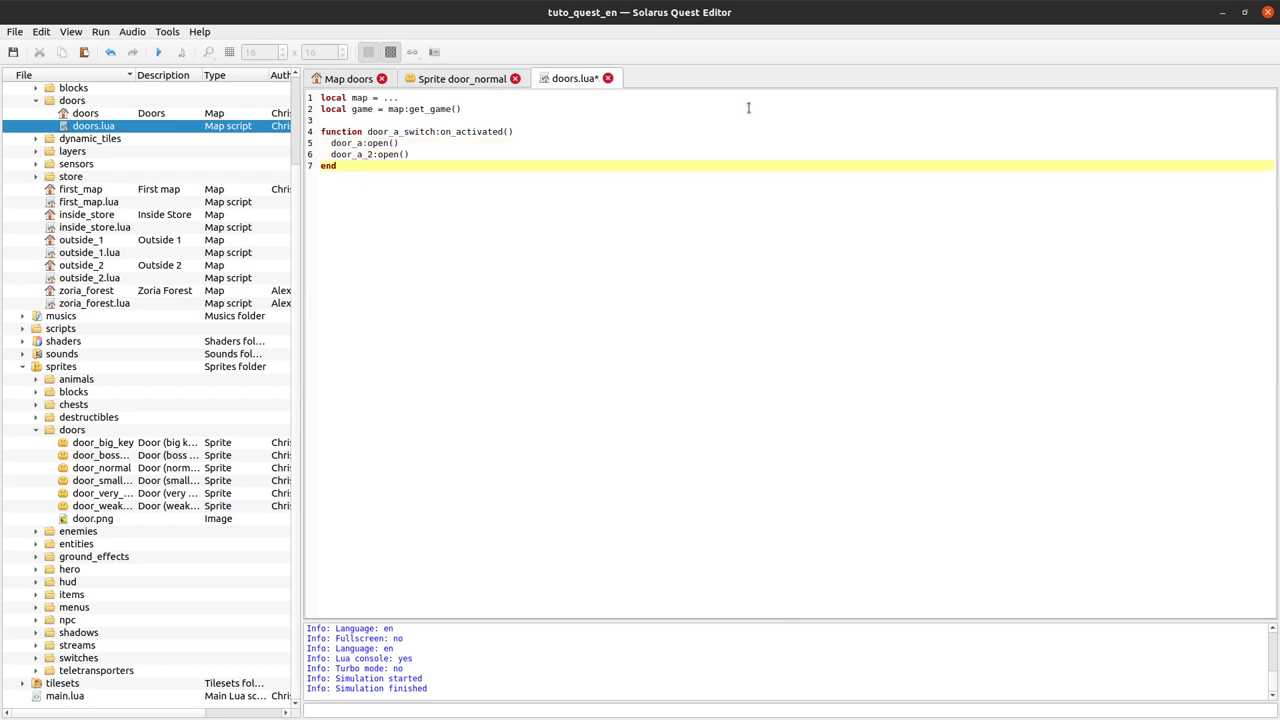
key(Up)
key(Home)
key(shift+End)
key(BackSpace)
key(BackSpace)
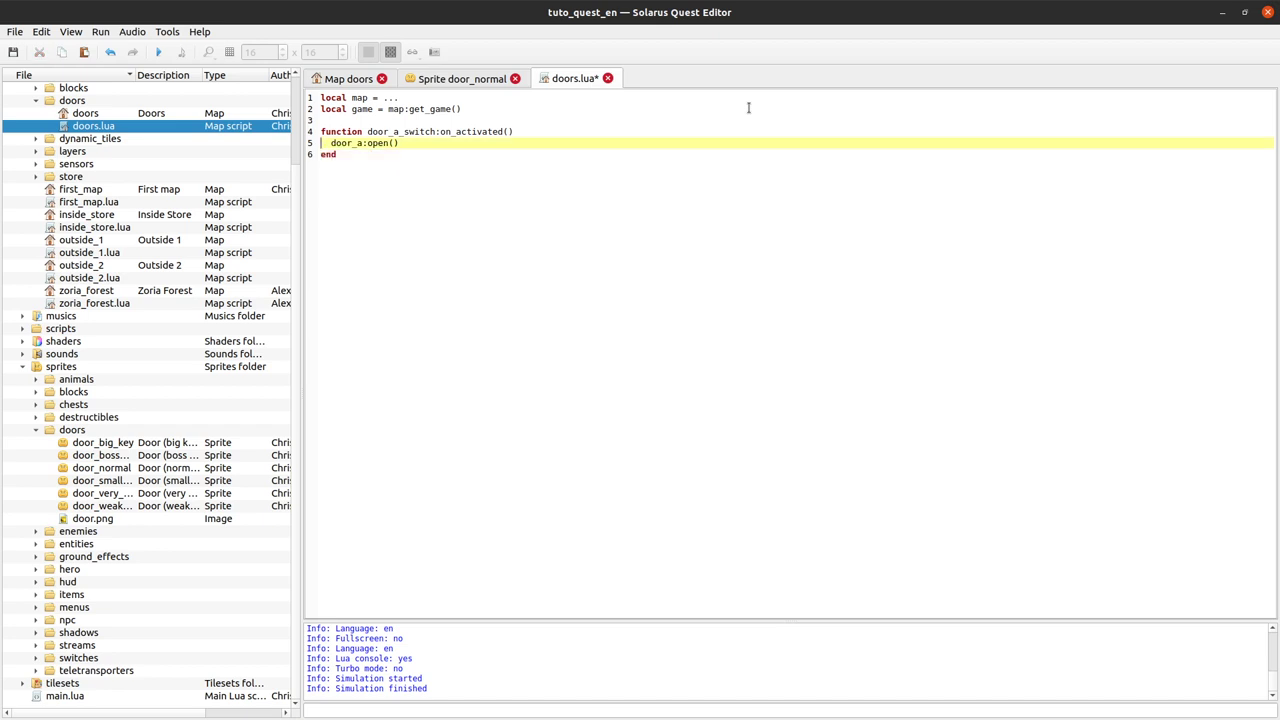
Rewrite line 5 as map:open_doors("door_a_"), save doors.lua, and run the quest.
key(Home)
text(map:set_)
key(ctrl+shift+Right)
key(ctrl+shift+Right)
key(ctrl+shift+Right)
key(ctrl+shift+Right)
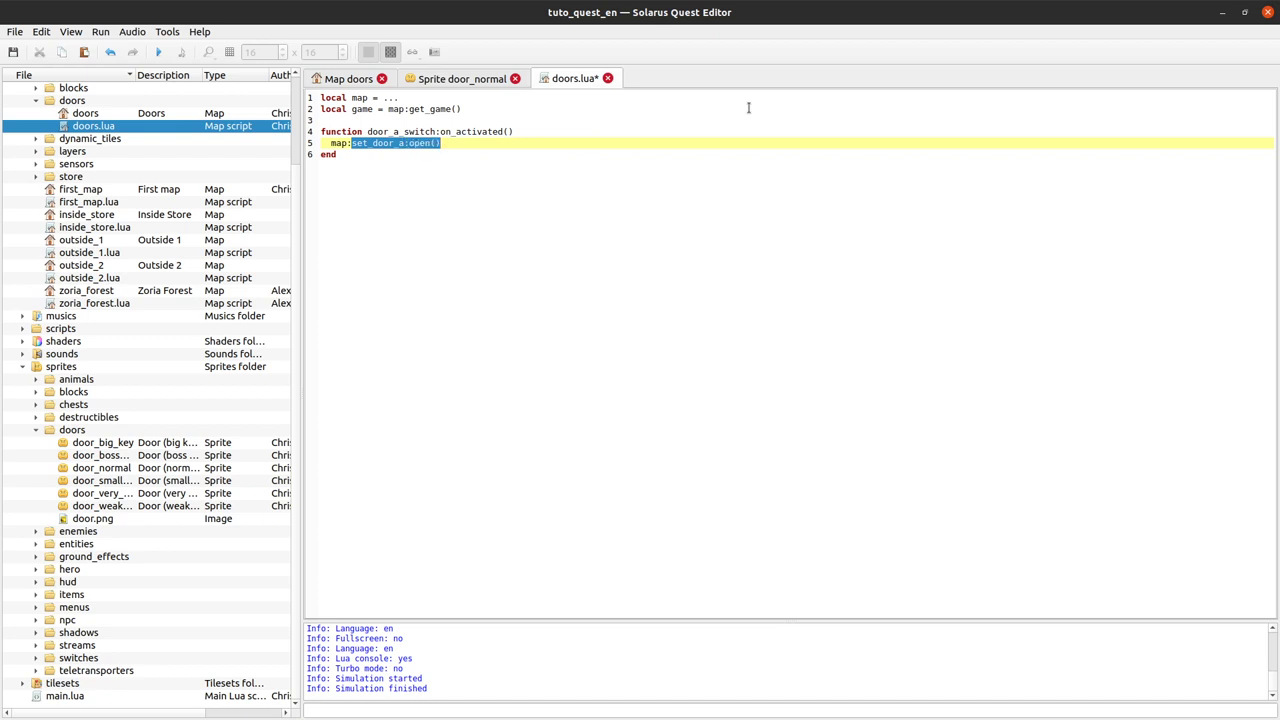
text(open)
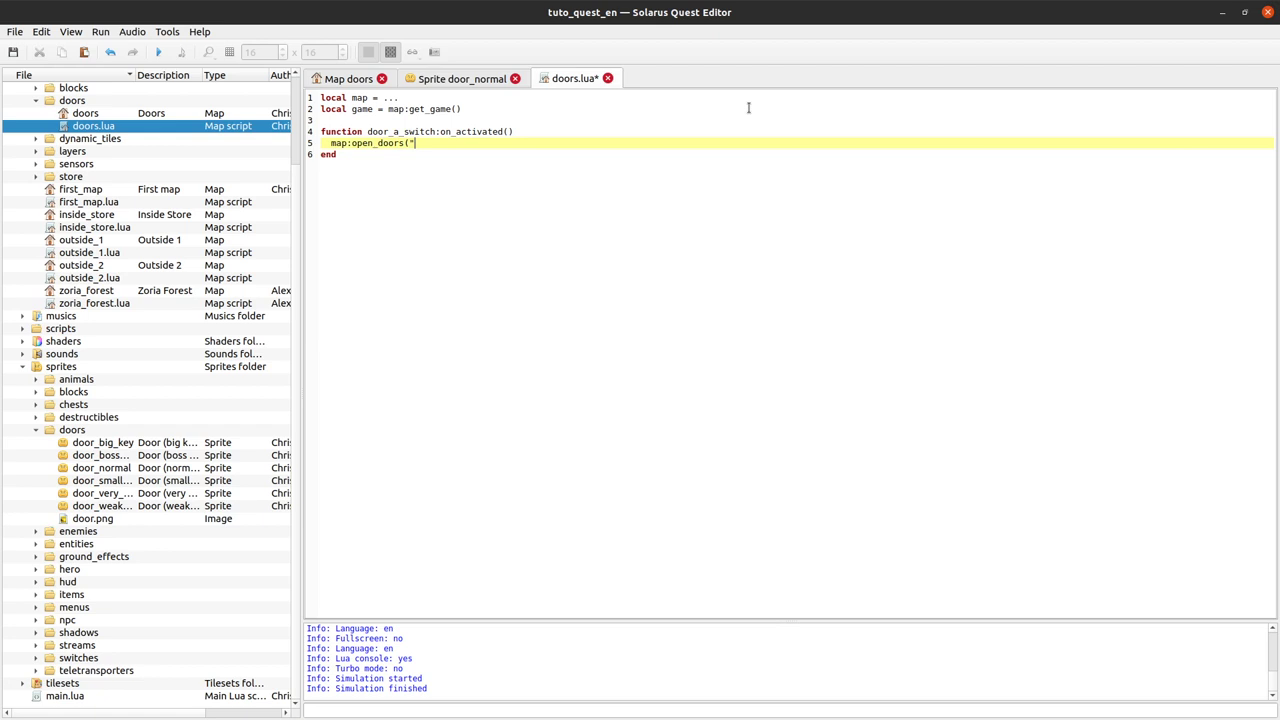
text(_doors("door_a"))
key(ctrl+s)
text(_)
key(ctrl+s)
click(158, 52)
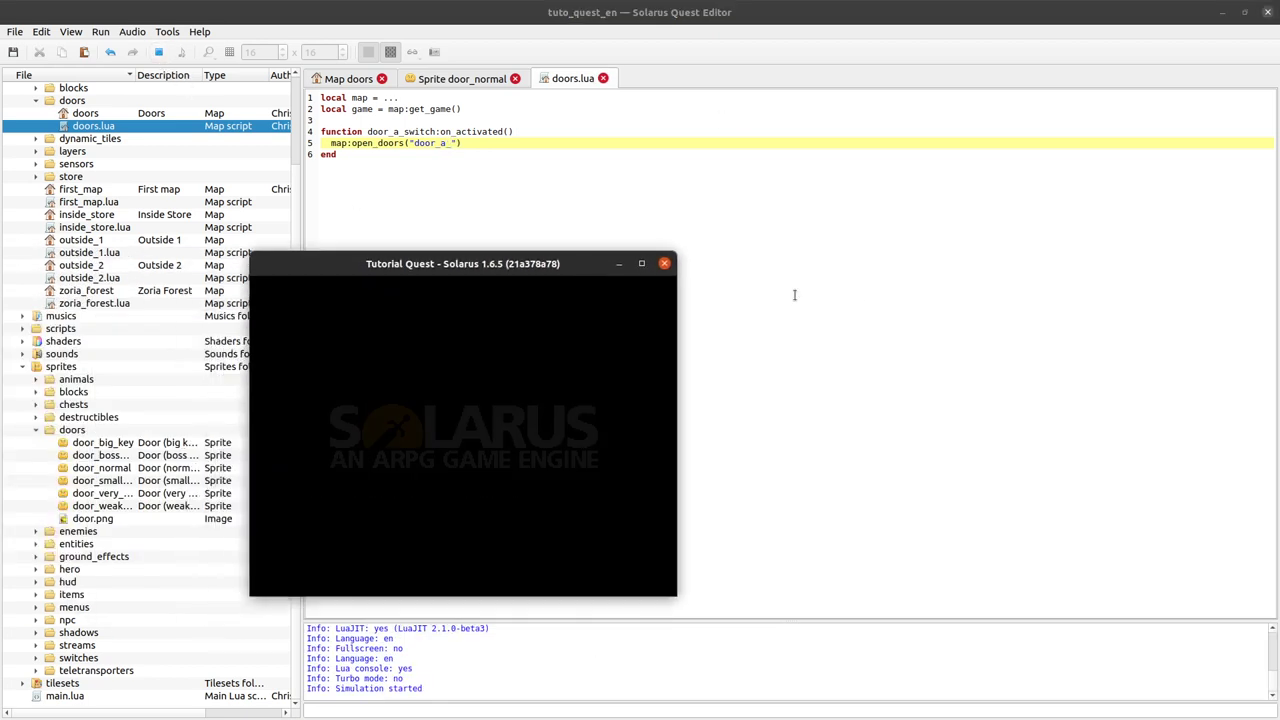
Walk the hero onto the floor switch and up through the opened door, then close the game.
key(Up)
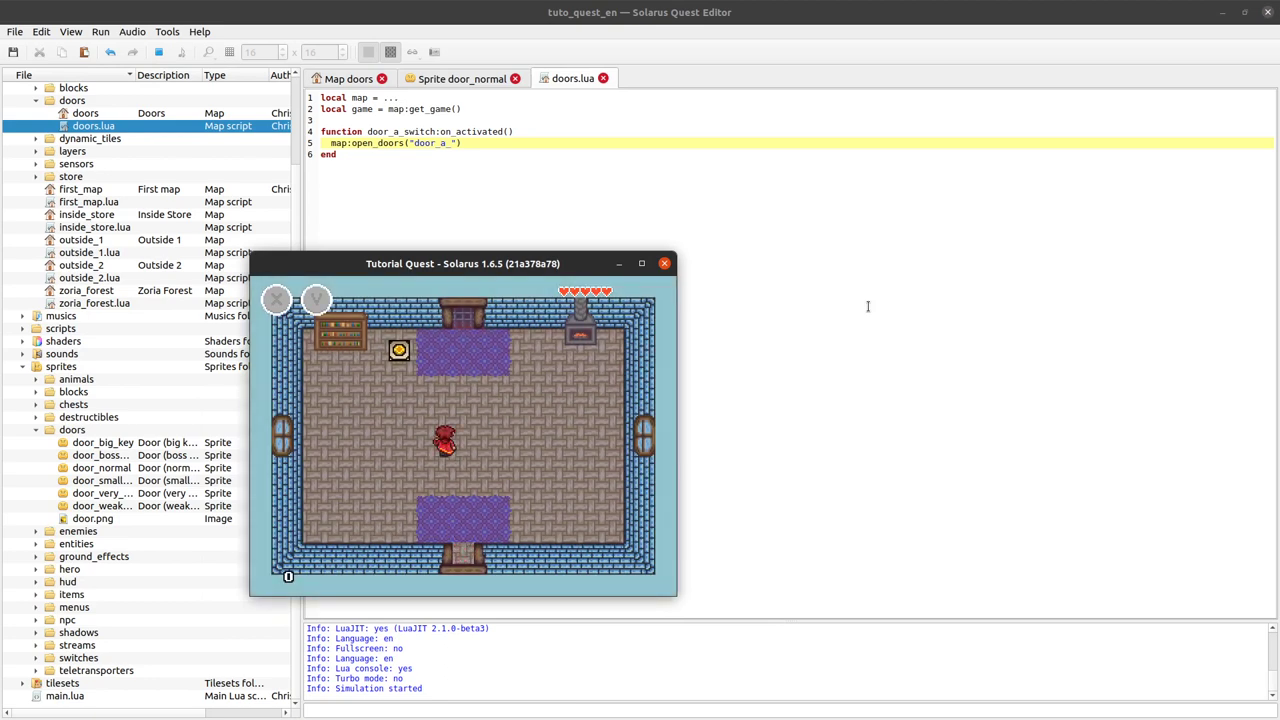
key(Left)
key(Right)
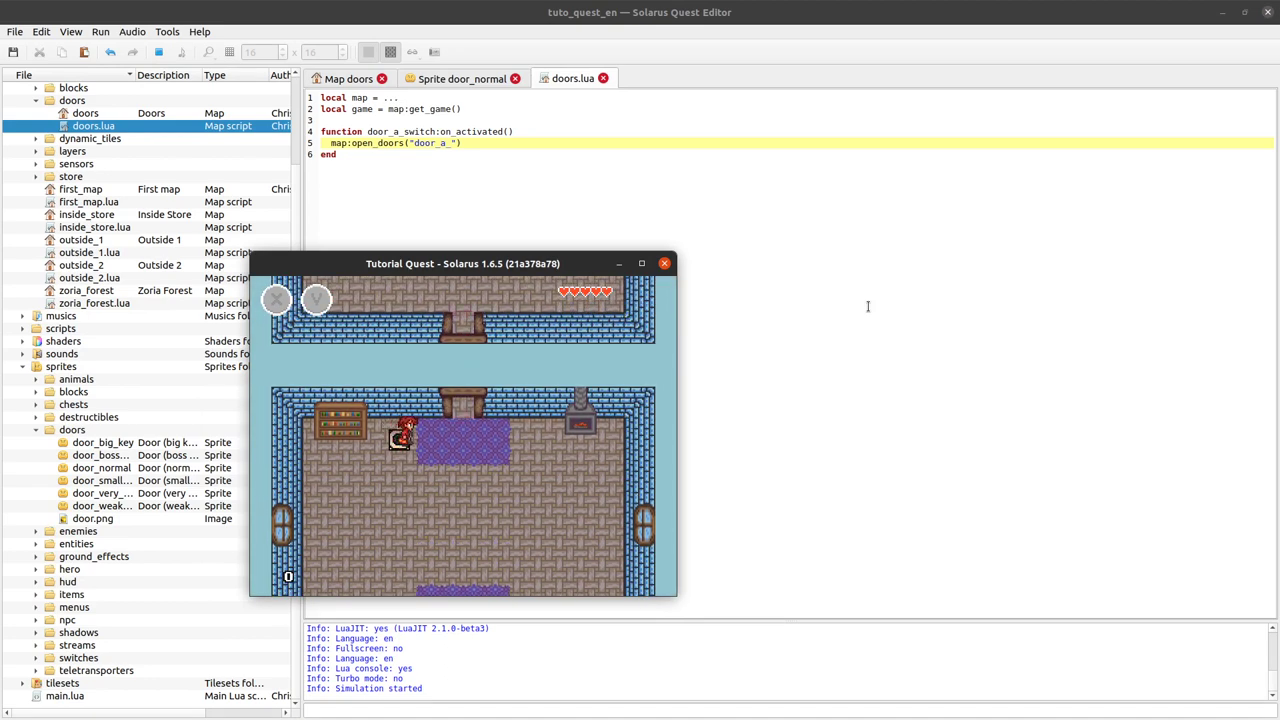
key(Up)
key(Up)
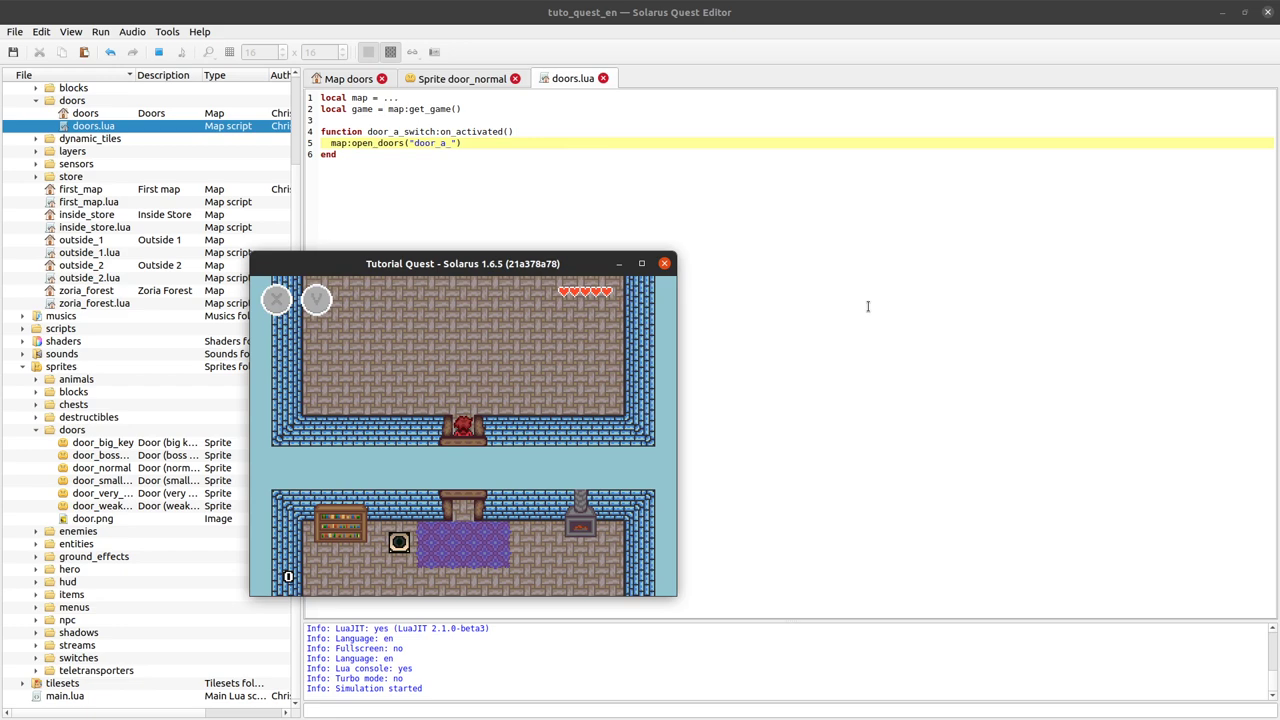
click(664, 264)
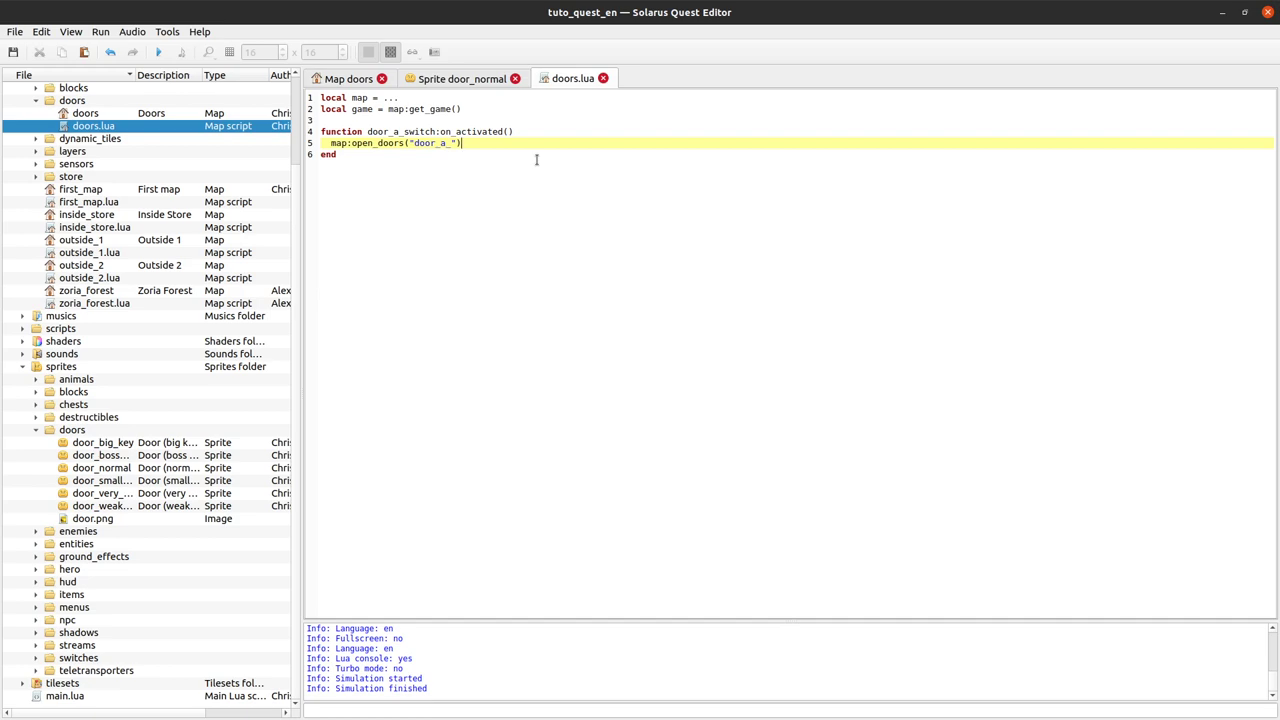
click(350, 80)
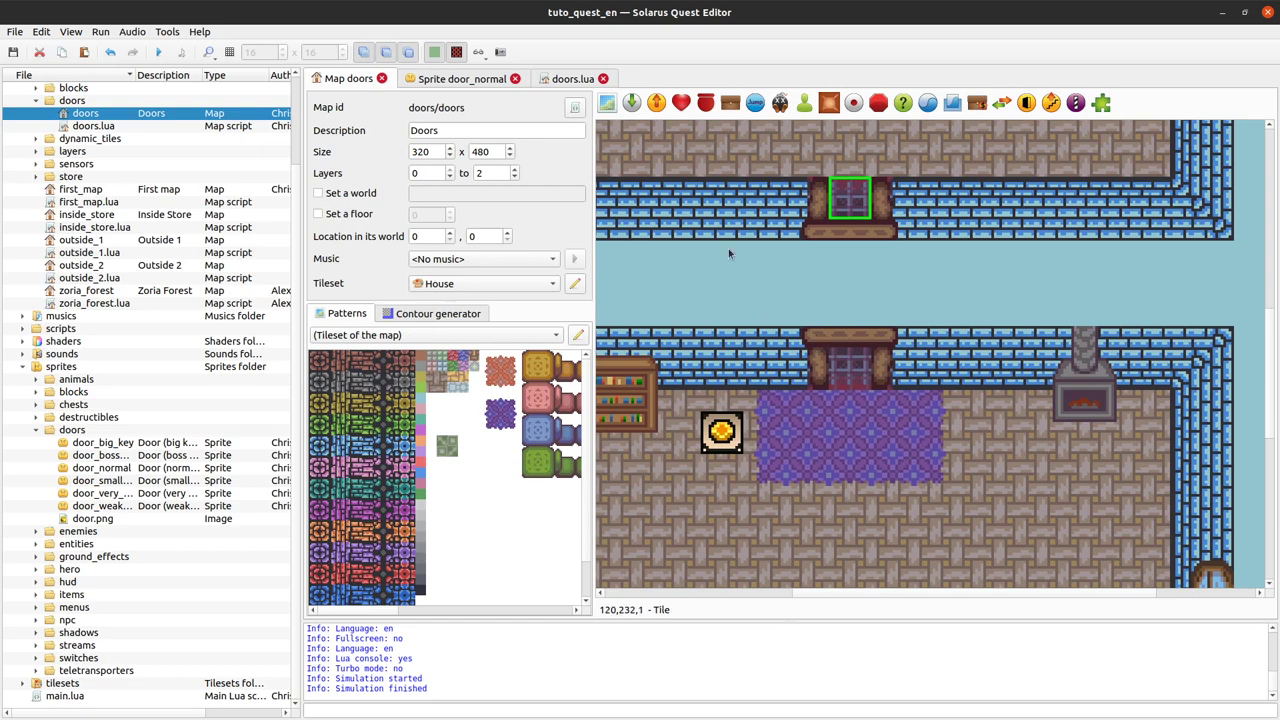
double_click(846, 370)
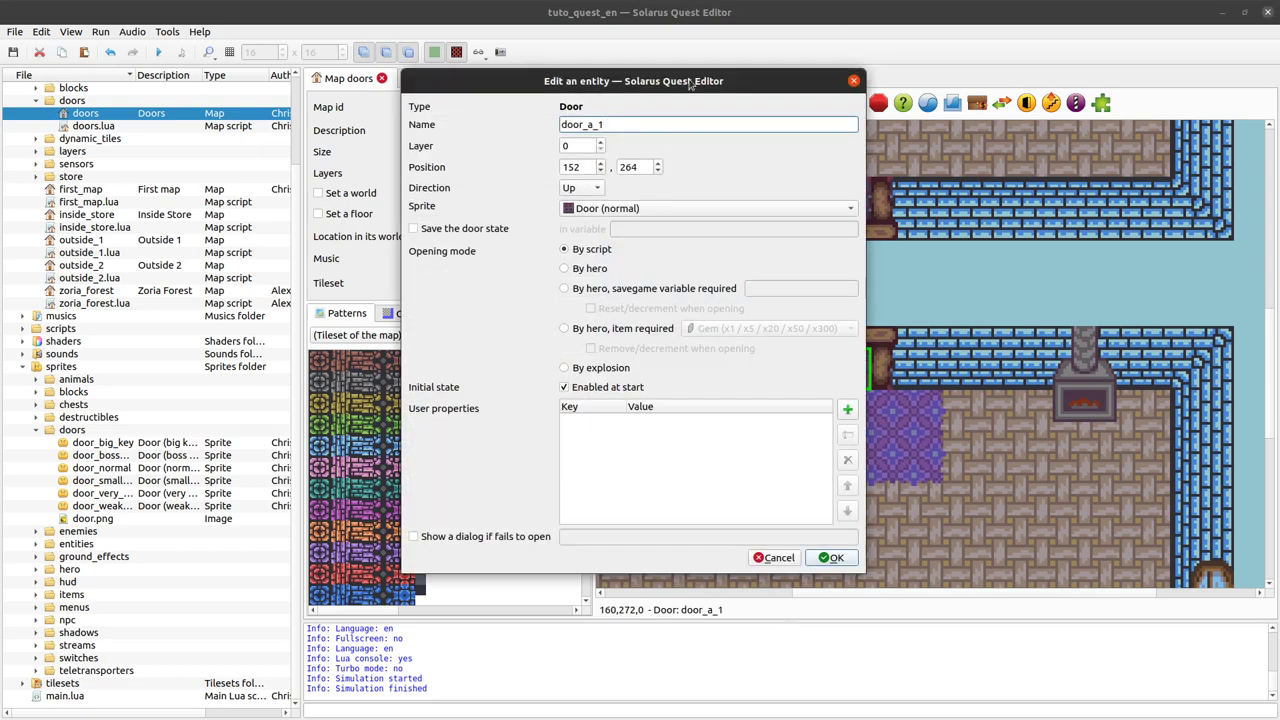
drag(625, 84, 343, 81)
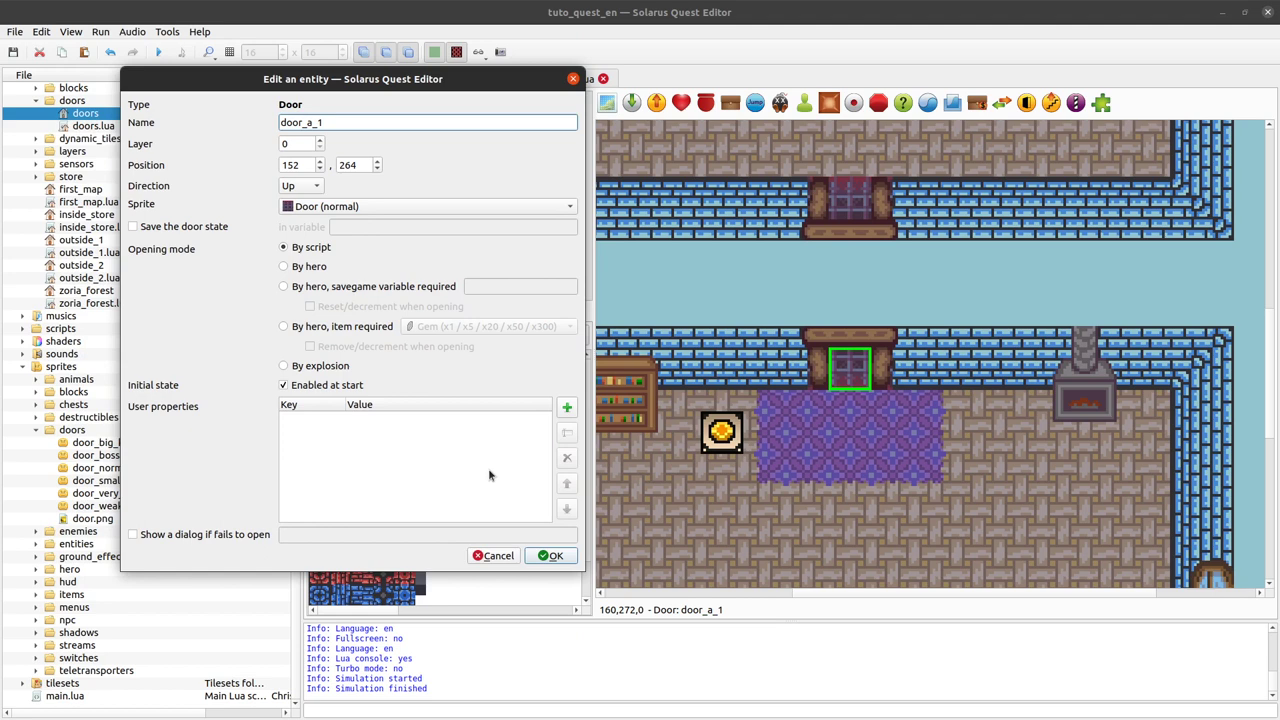
click(493, 556)
click(565, 78)
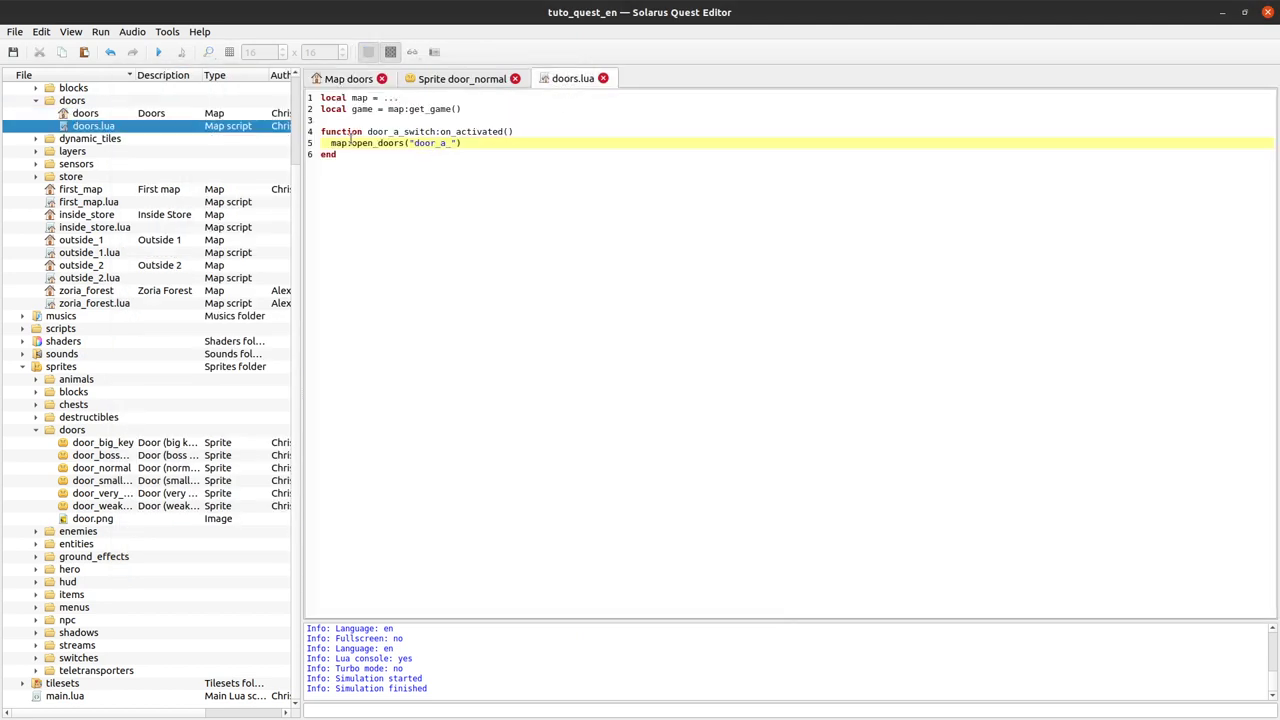
drag(350, 143, 368, 143)
text(close)
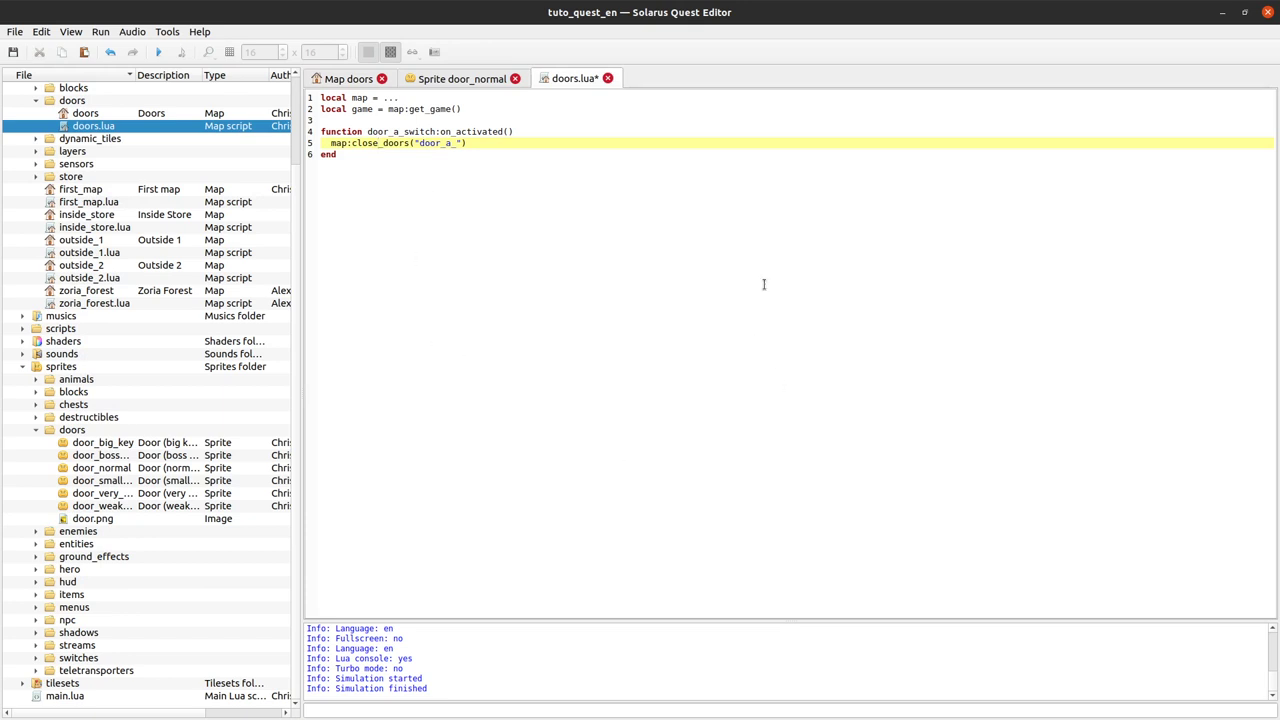
key(ctrl+z)
key(ctrl+Tab)
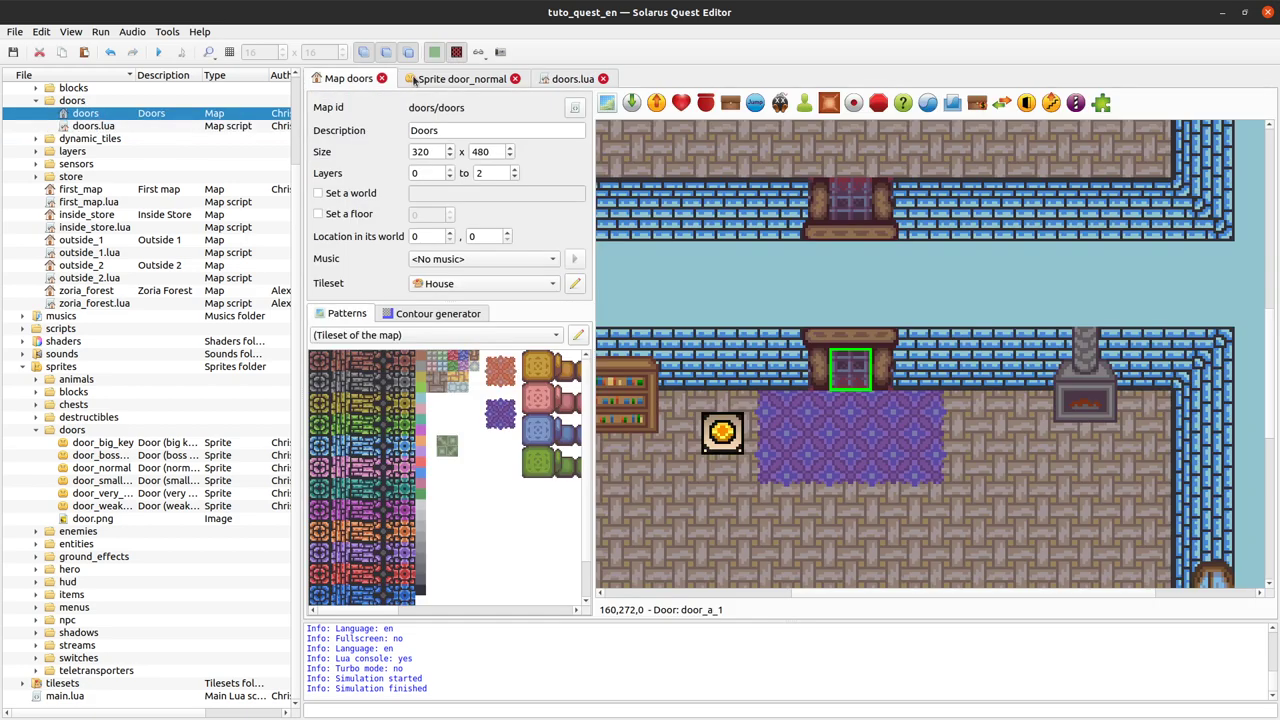
click(24, 354)
scroll(100, 350, down, 2)
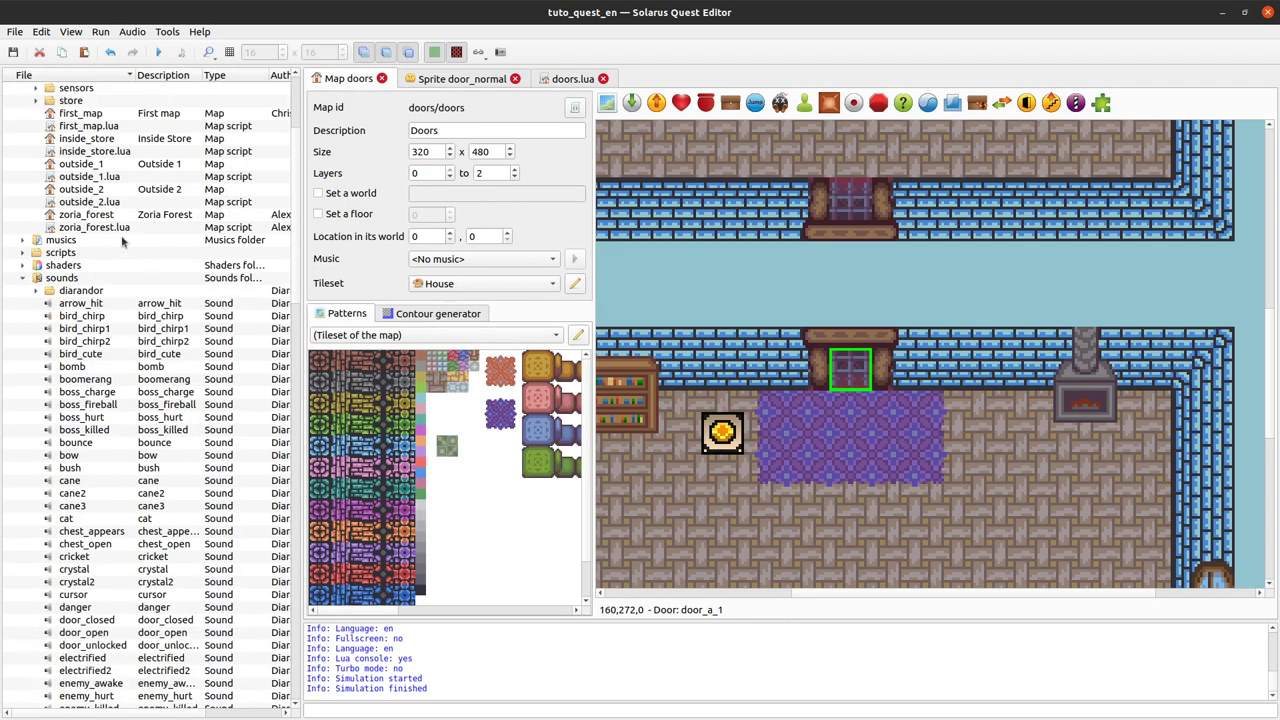
scroll(100, 535, down, 4)
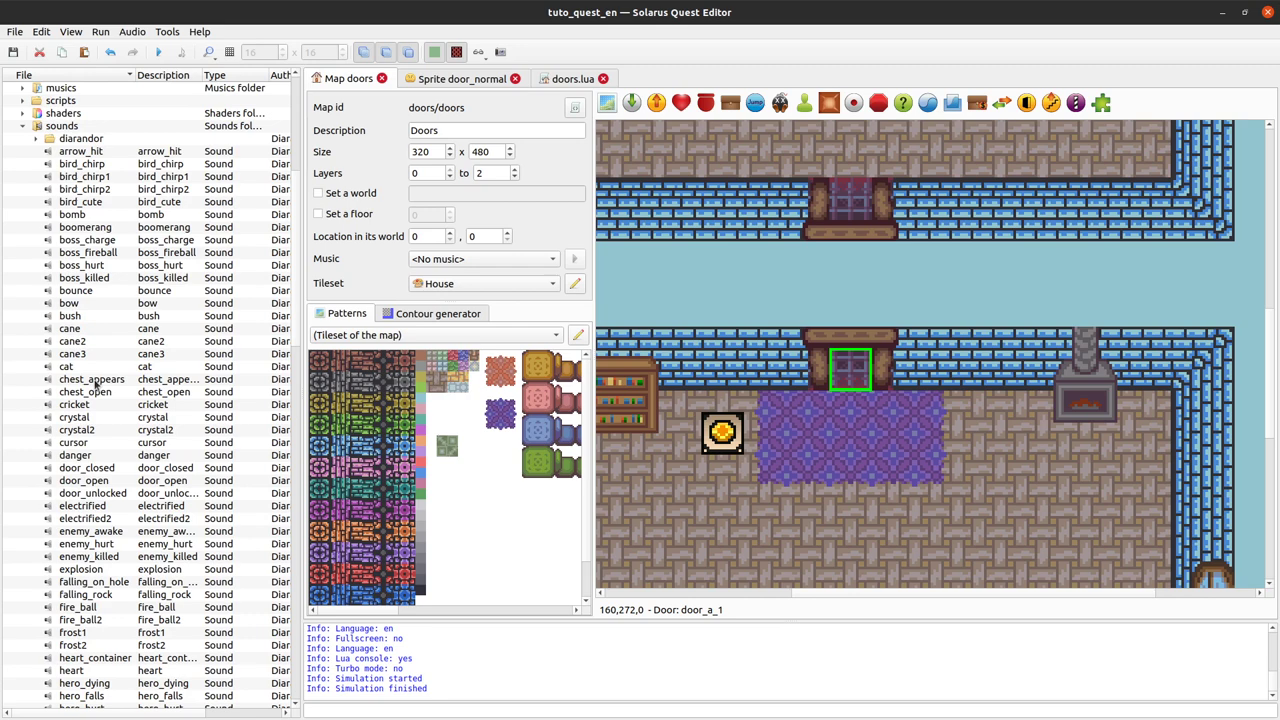
click(108, 467)
click(106, 485)
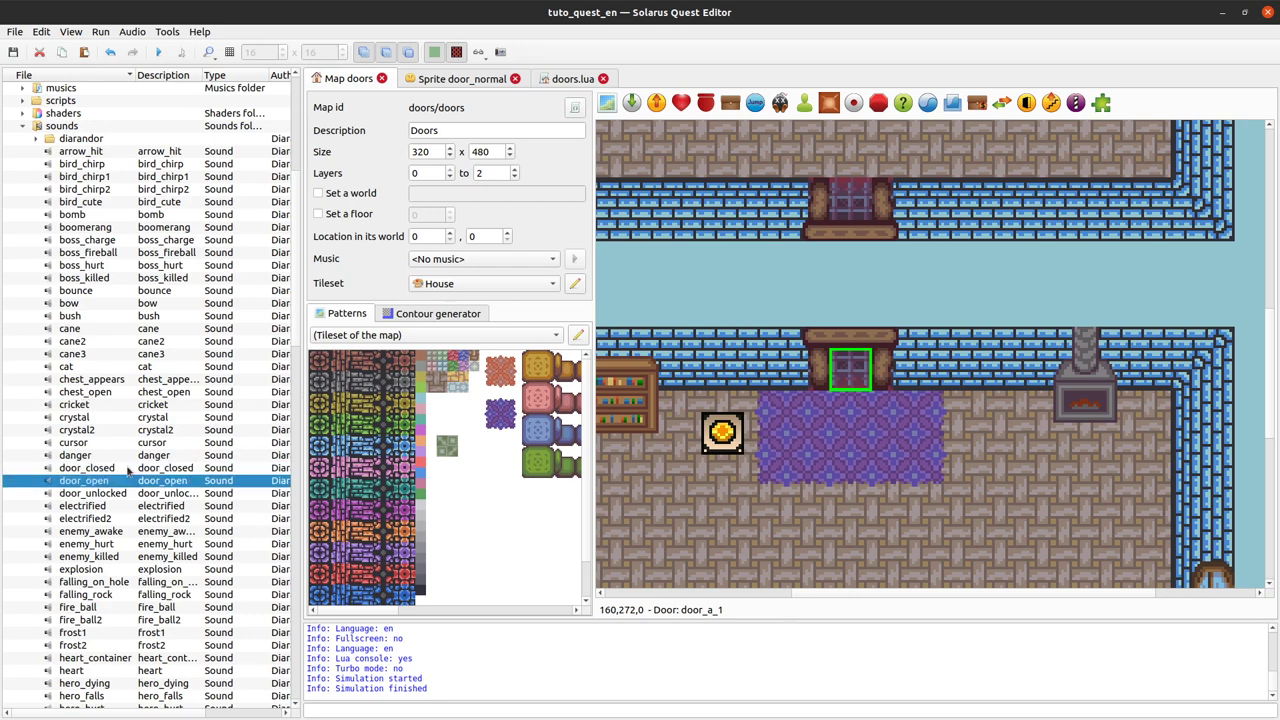
click(463, 80)
click(543, 80)
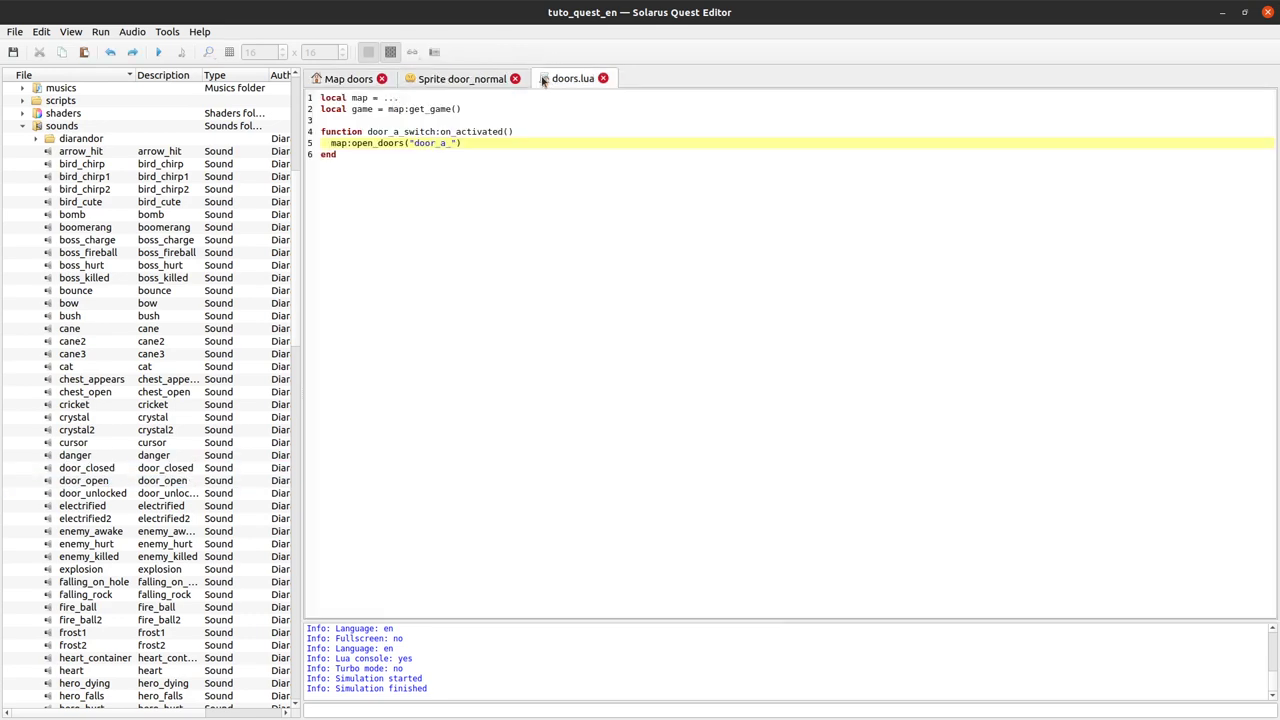
click(346, 80)
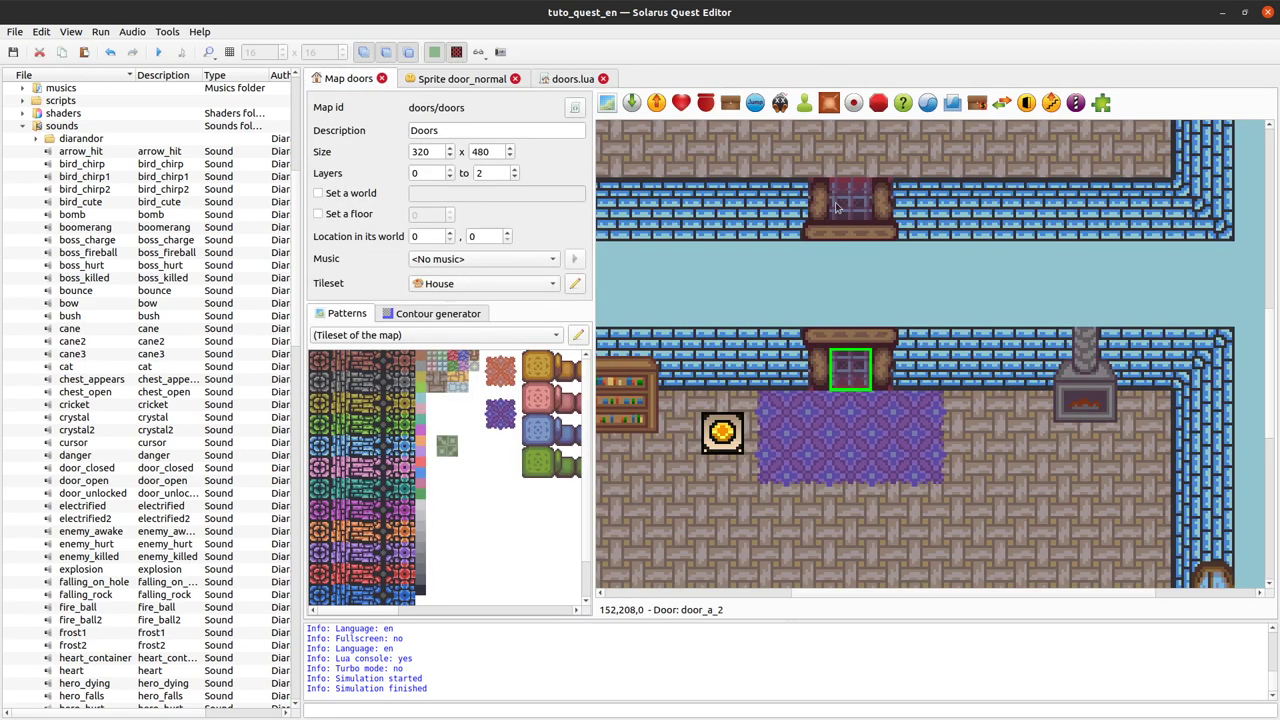
click(570, 79)
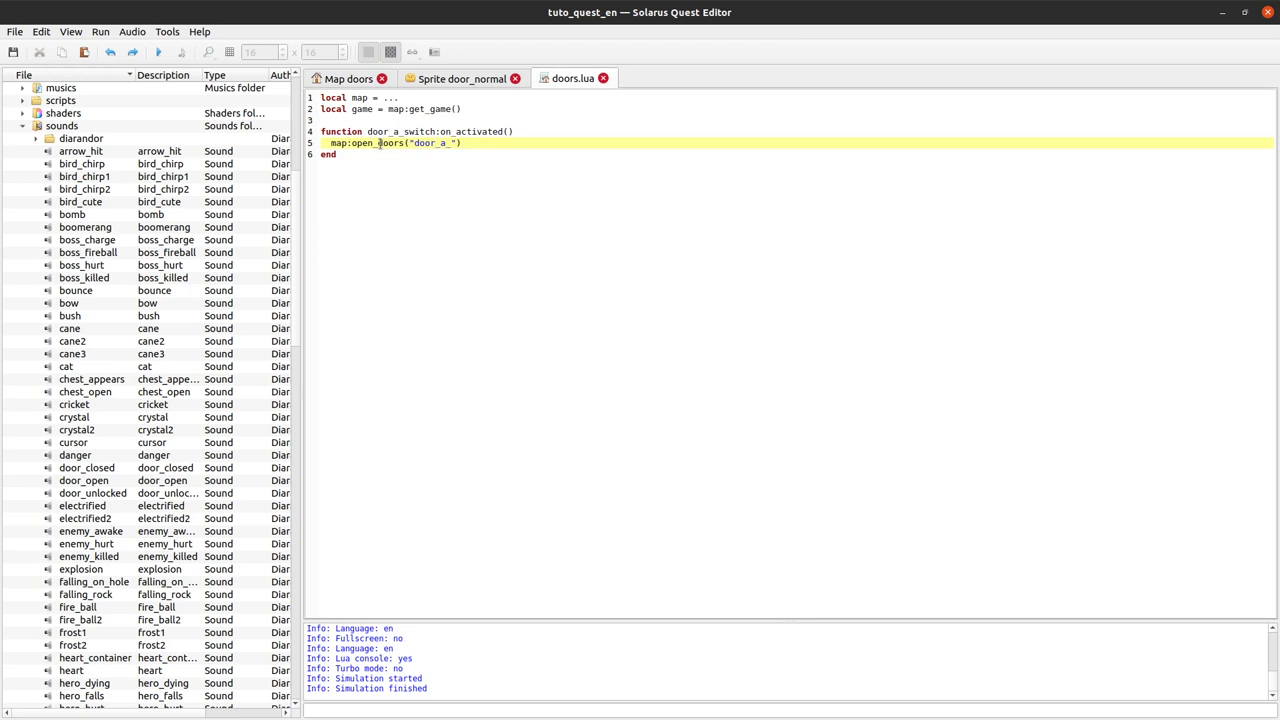
Replace the door call on line 5 with door_a_1:set_open(true) and save doors.lua.
drag(331, 143, 514, 143)
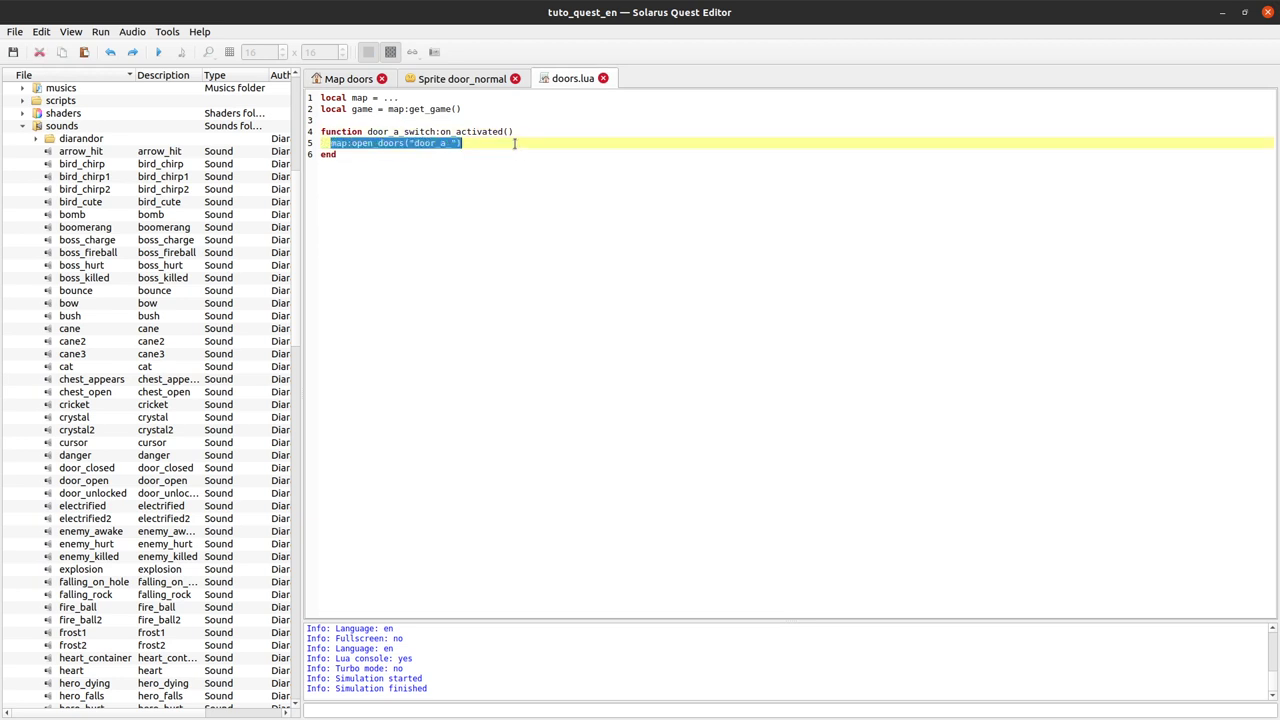
text(door_a_1)
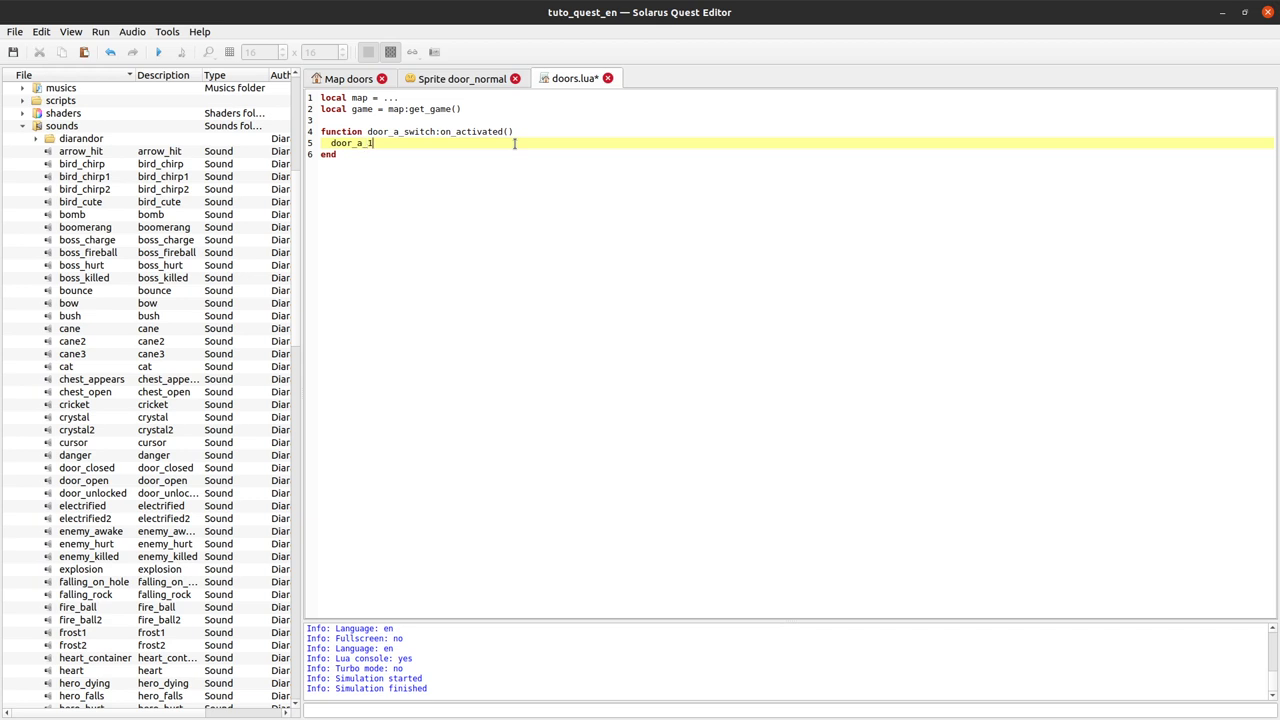
text(:set_open(true))
key(ctrl+s)
Run the quest, step the hero onto the switch and through door_a_1 into the upper room, then close it.
click(159, 54)
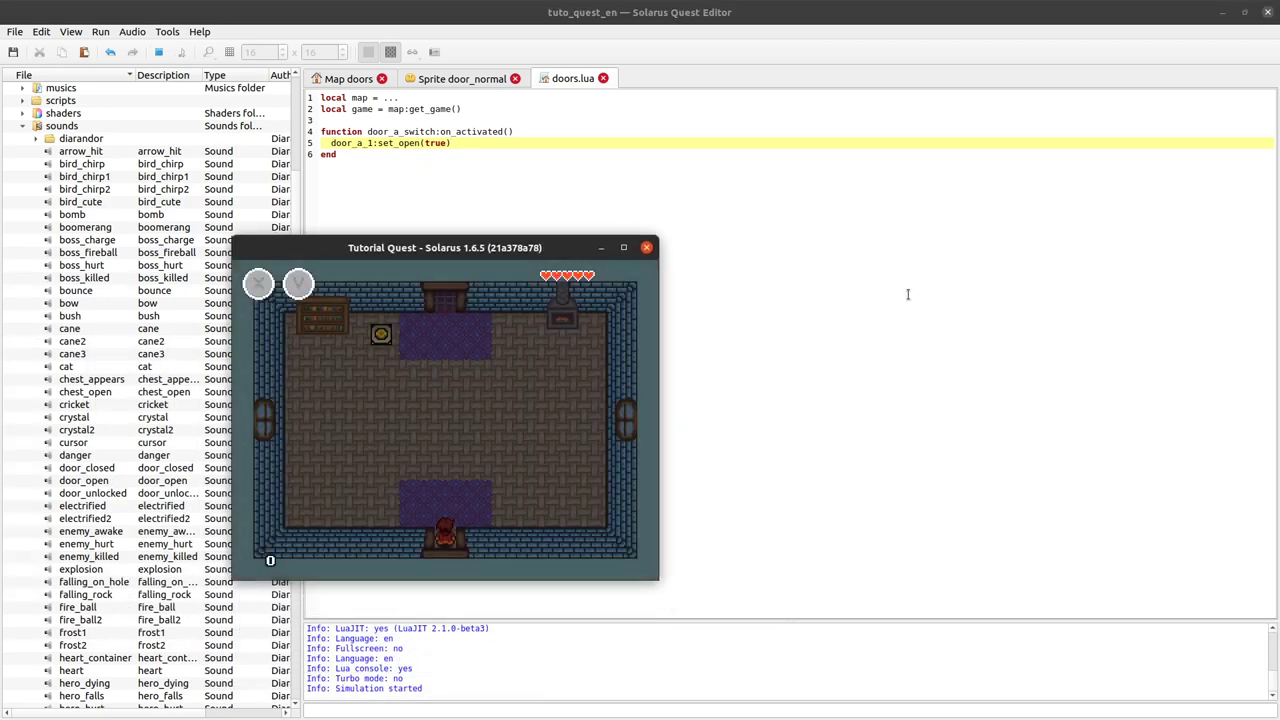
key(Up)
key(Left)
key(Up)
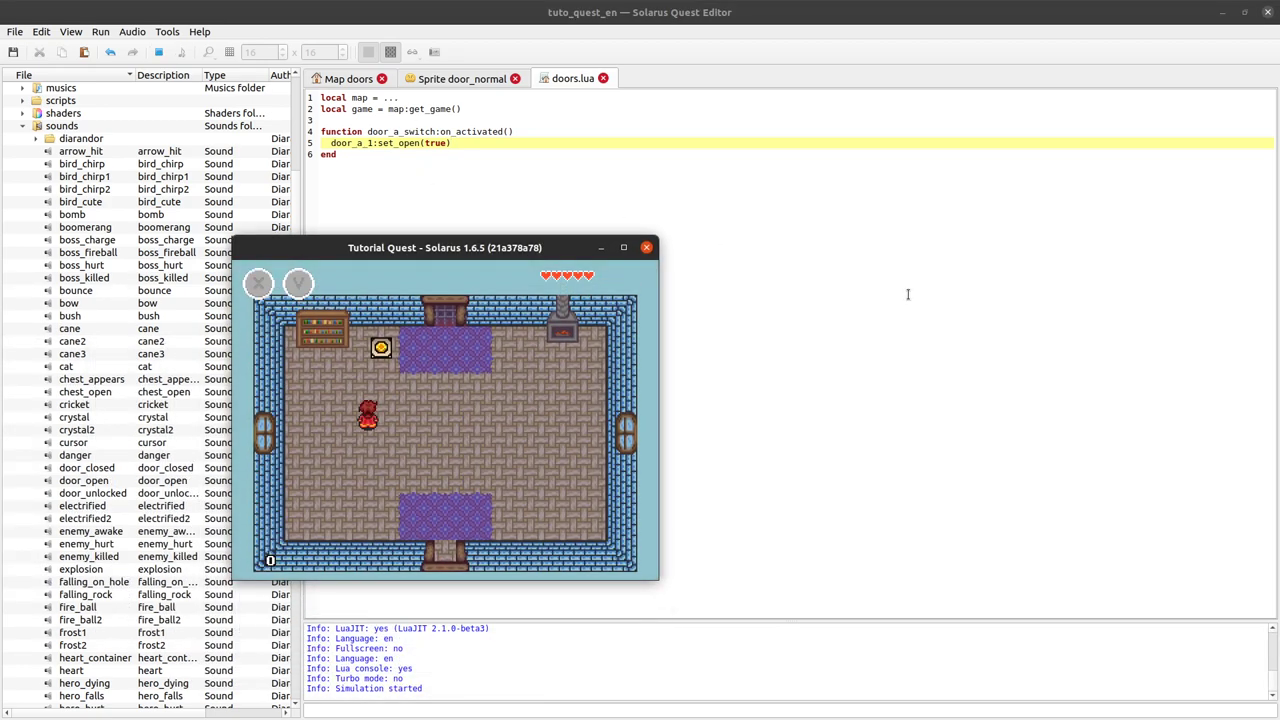
key(Right)
key(Up)
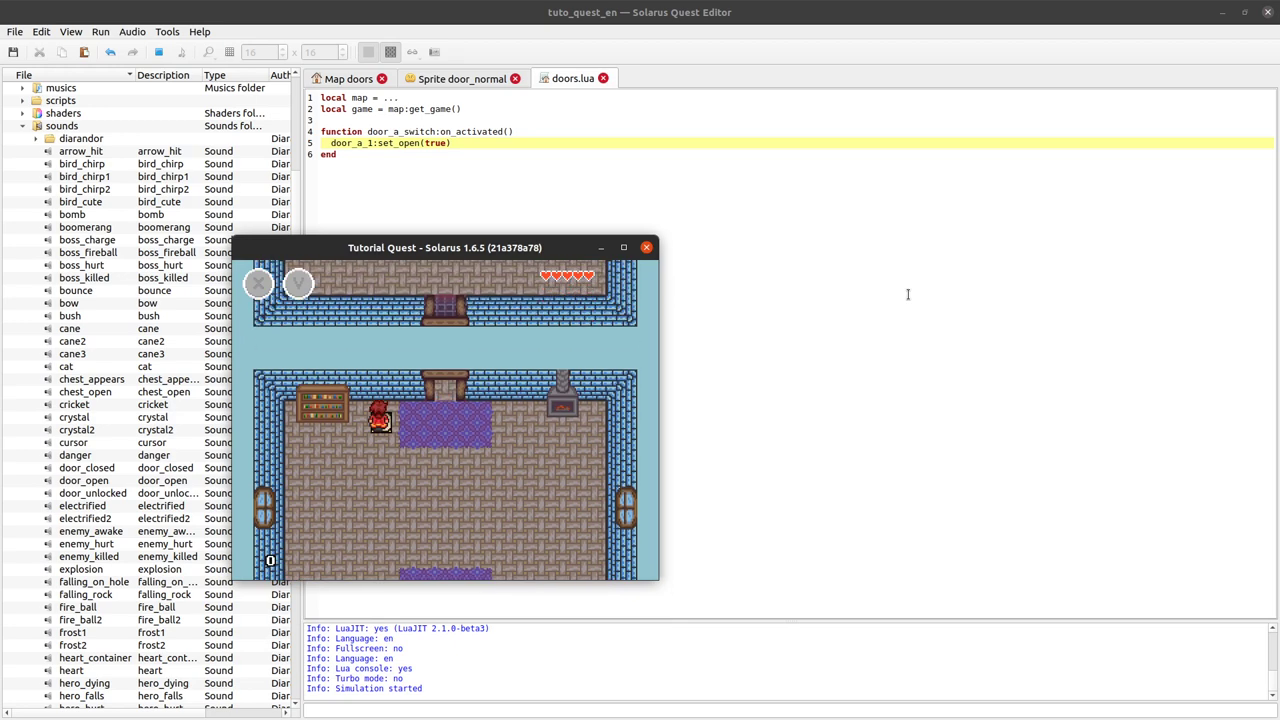
key(Right)
key(Up)
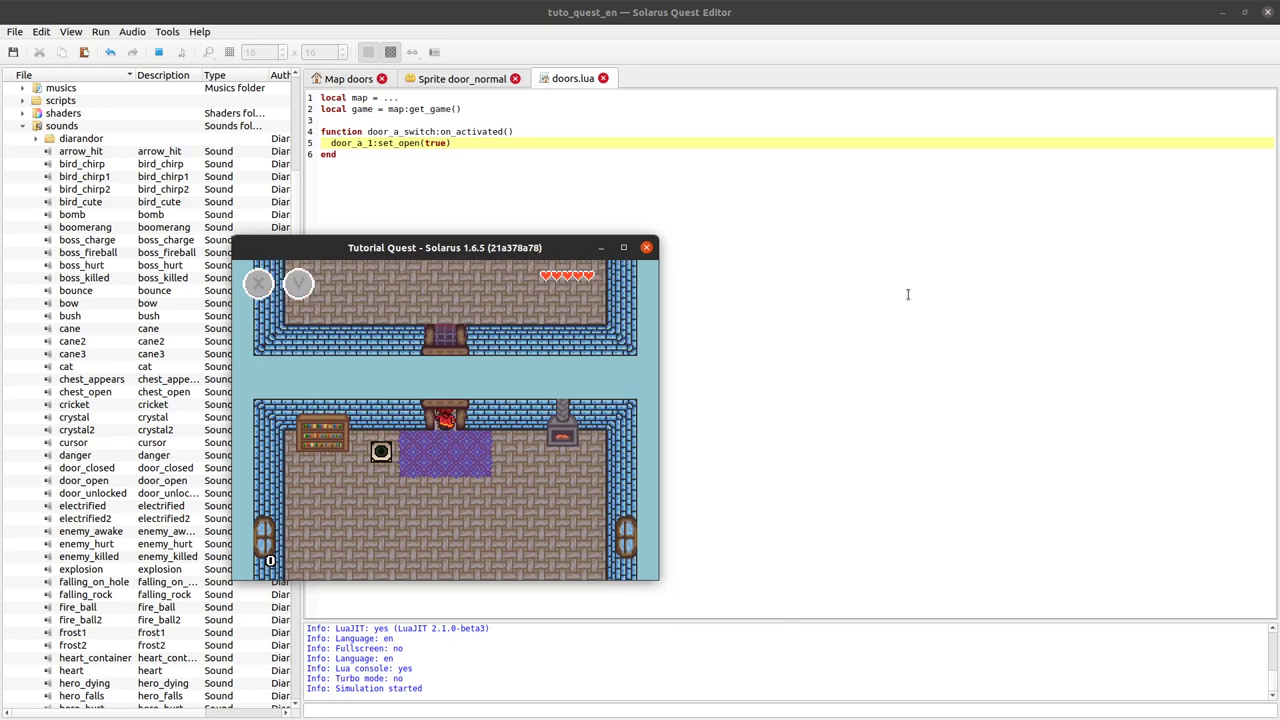
key(Right)
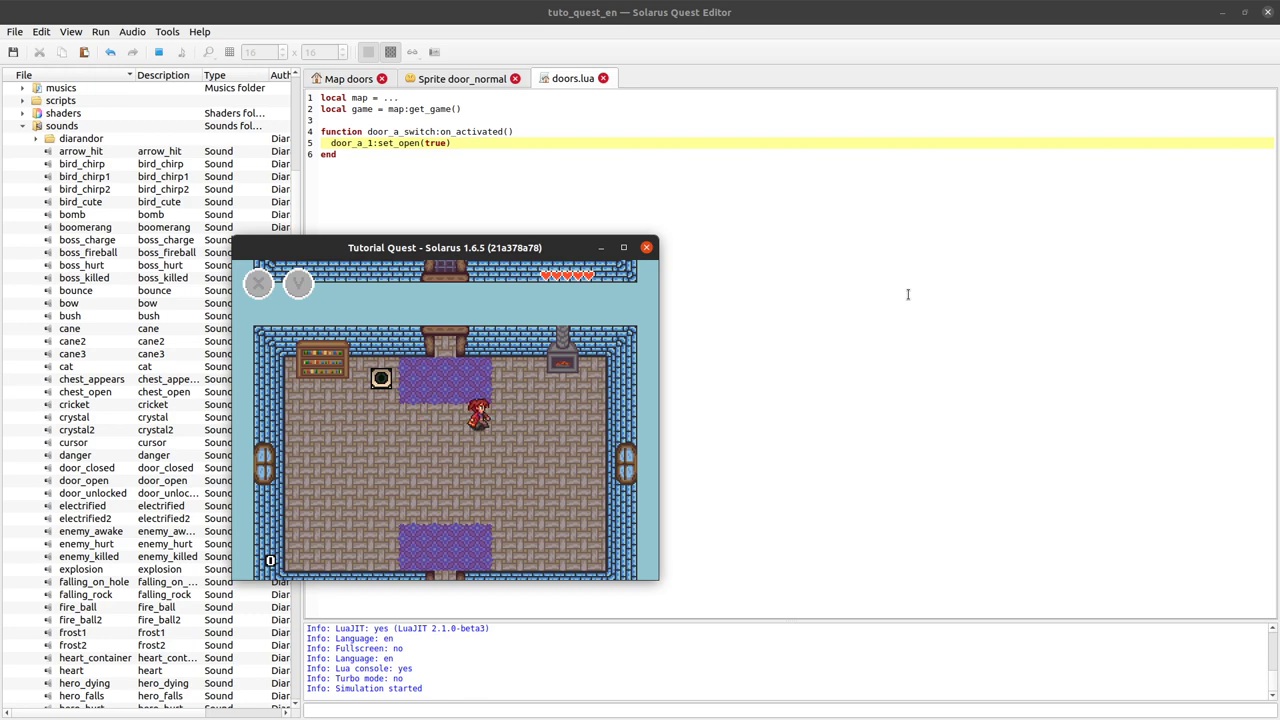
click(646, 247)
triple_click(483, 143)
Go back to the doors.lua script from the Doors map.
click(409, 143)
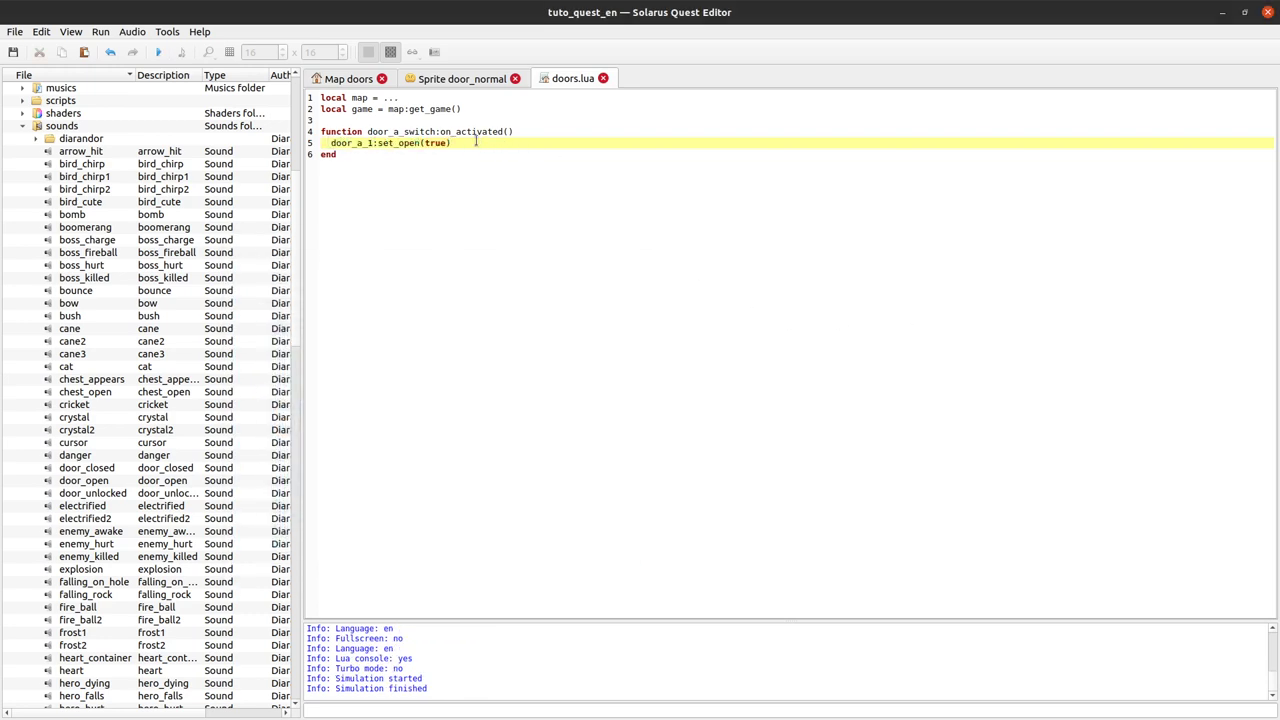
drag(320, 143, 486, 140)
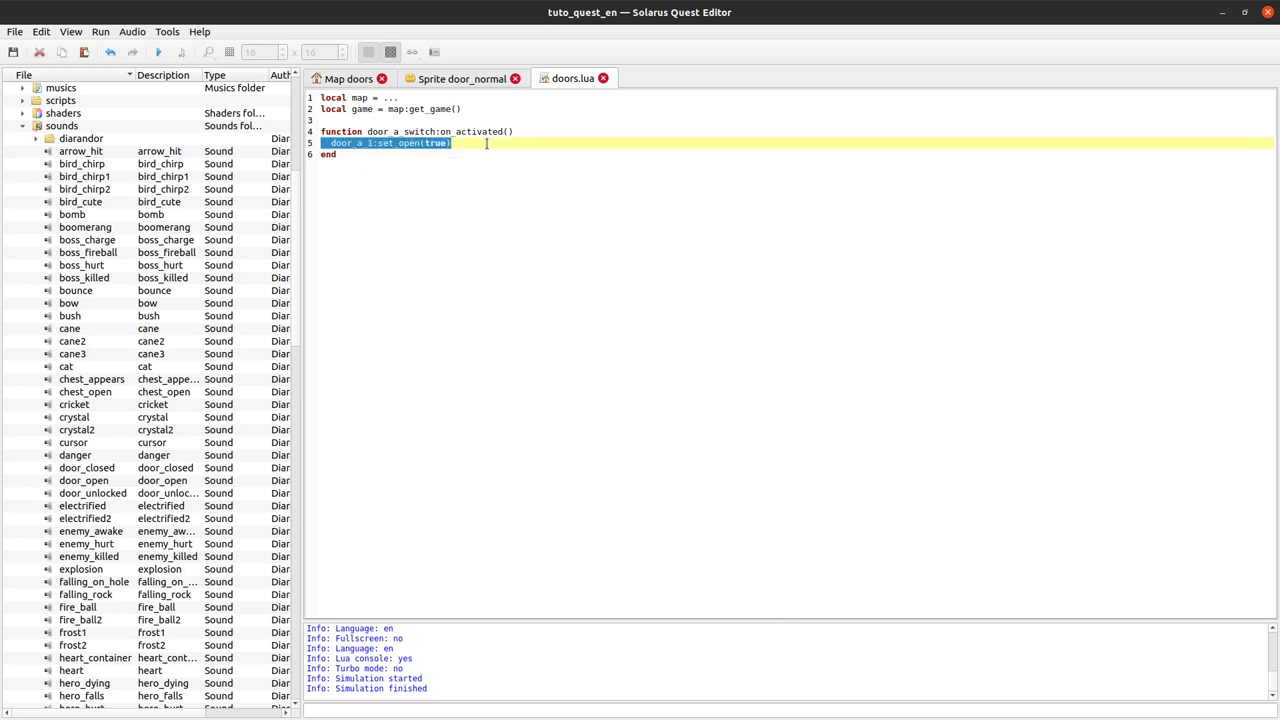
click(483, 143)
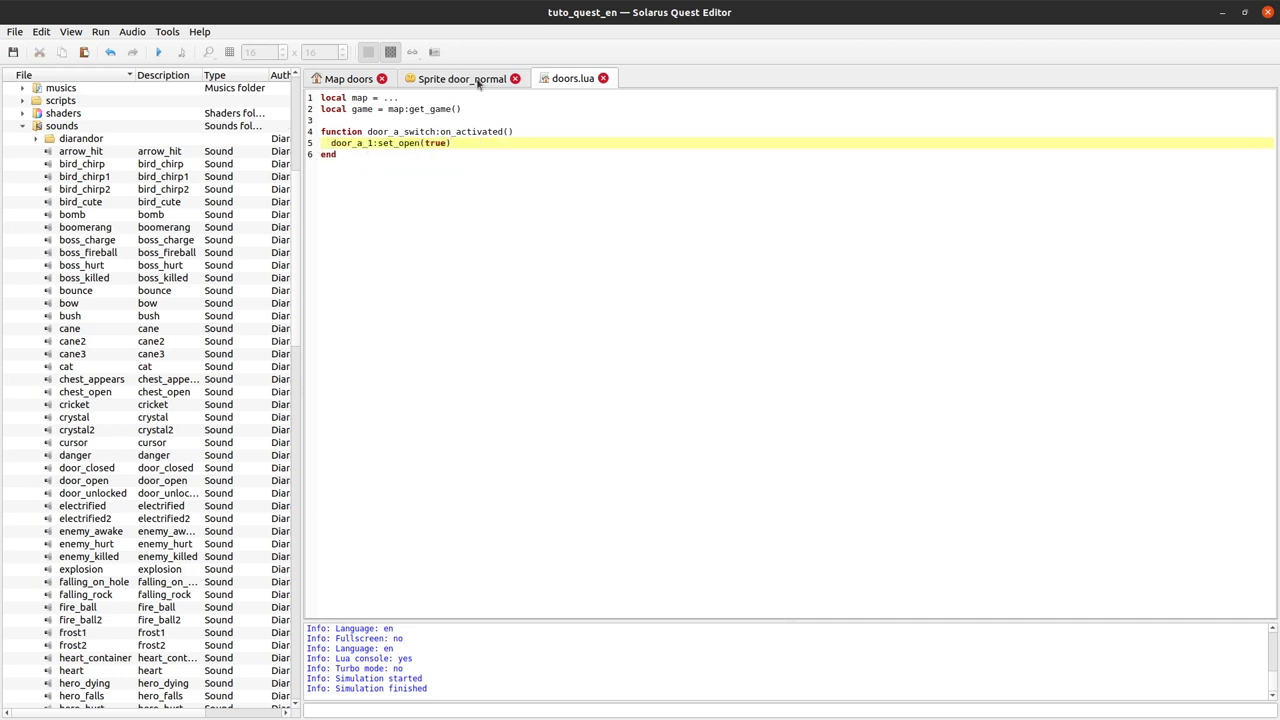
click(348, 78)
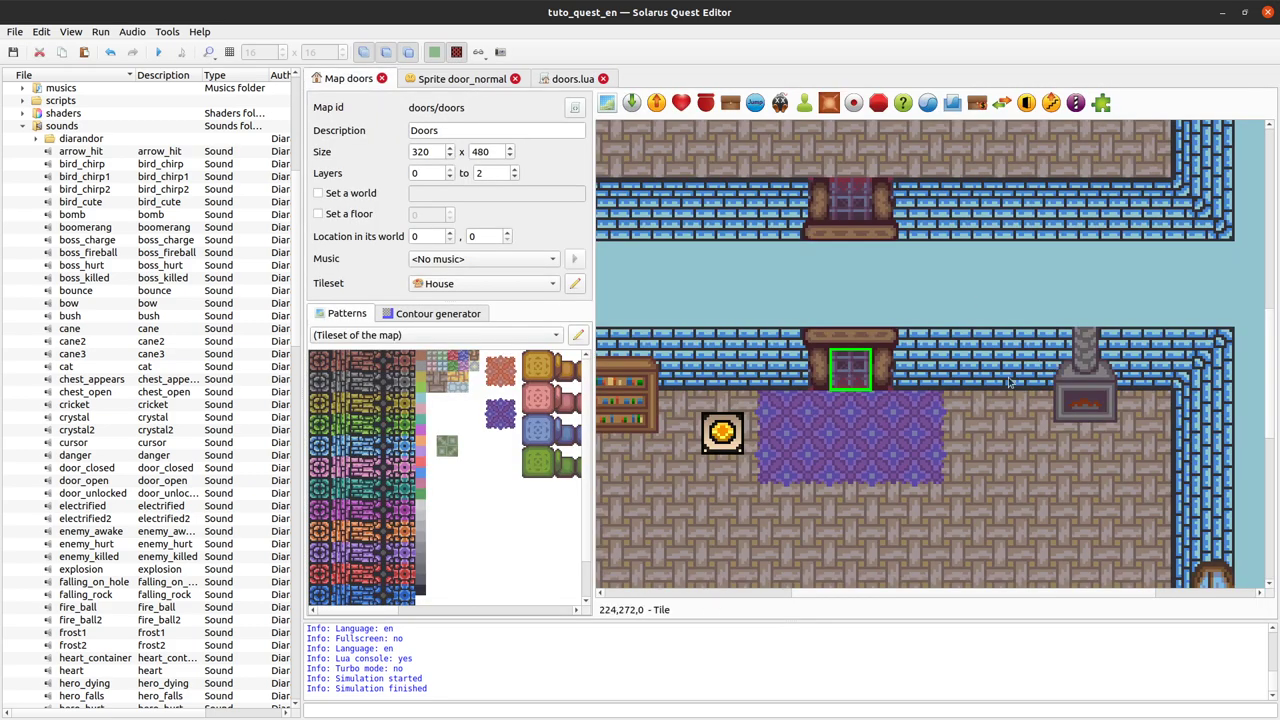
ctrl+scroll(964, 466, down, 1)
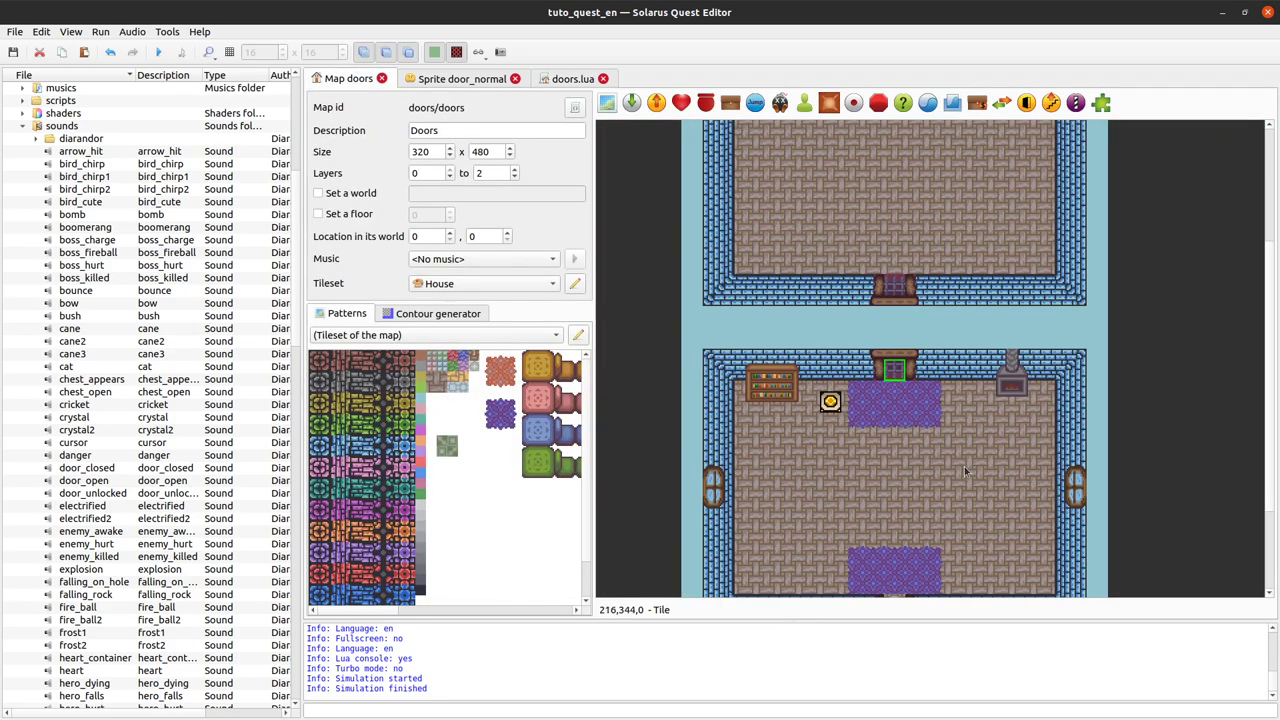
ctrl+scroll(964, 466, down, 1)
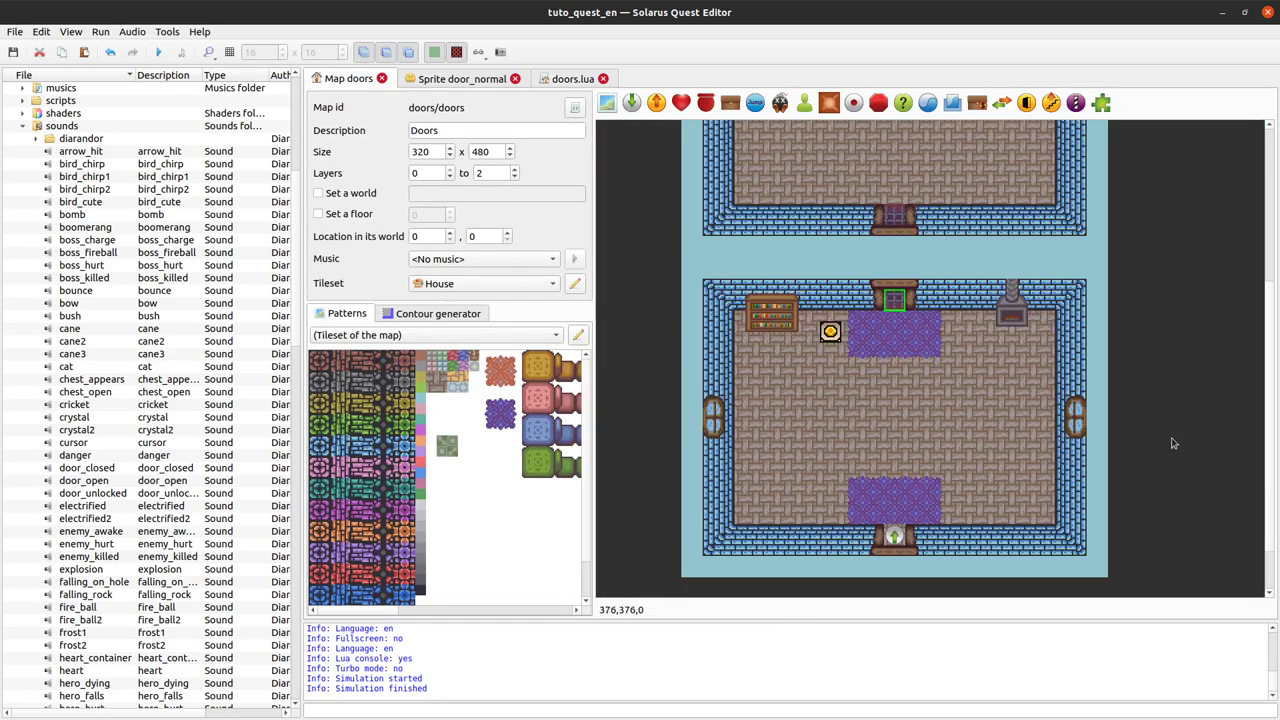
click(567, 80)
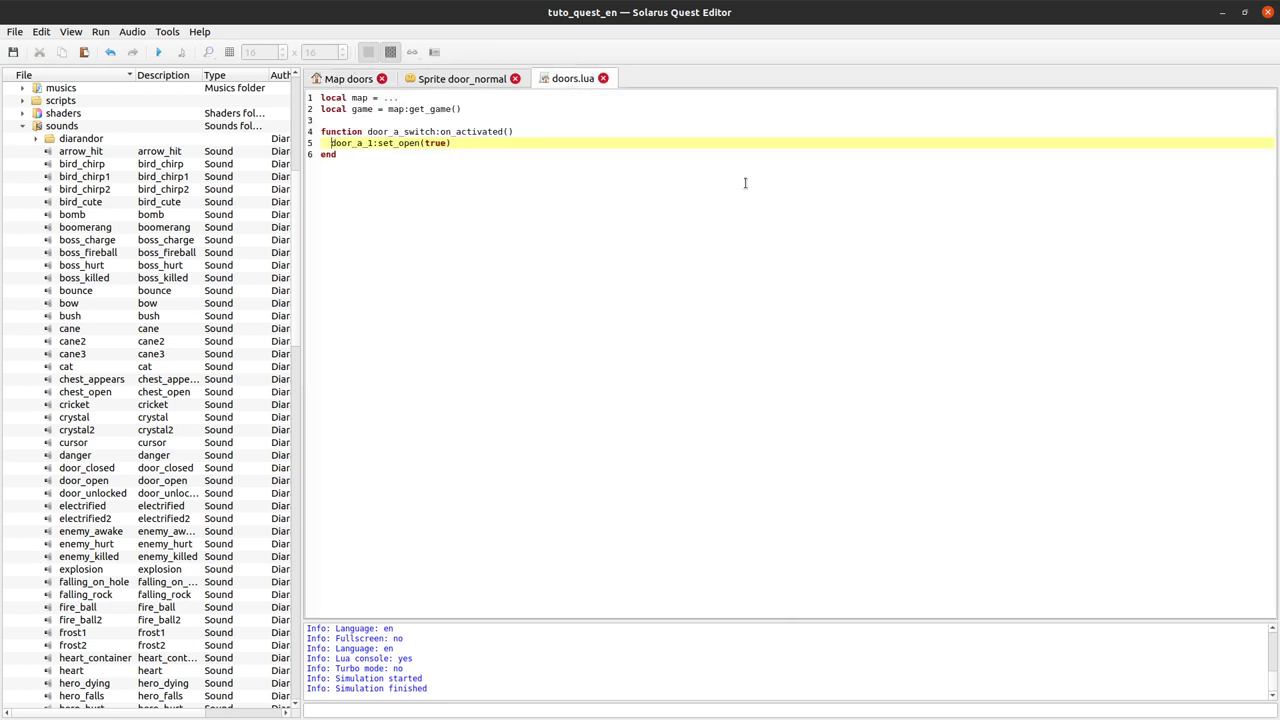
Change line 5 to map:set_doors_open("door_a_", true) and save the script.
text(map:set)
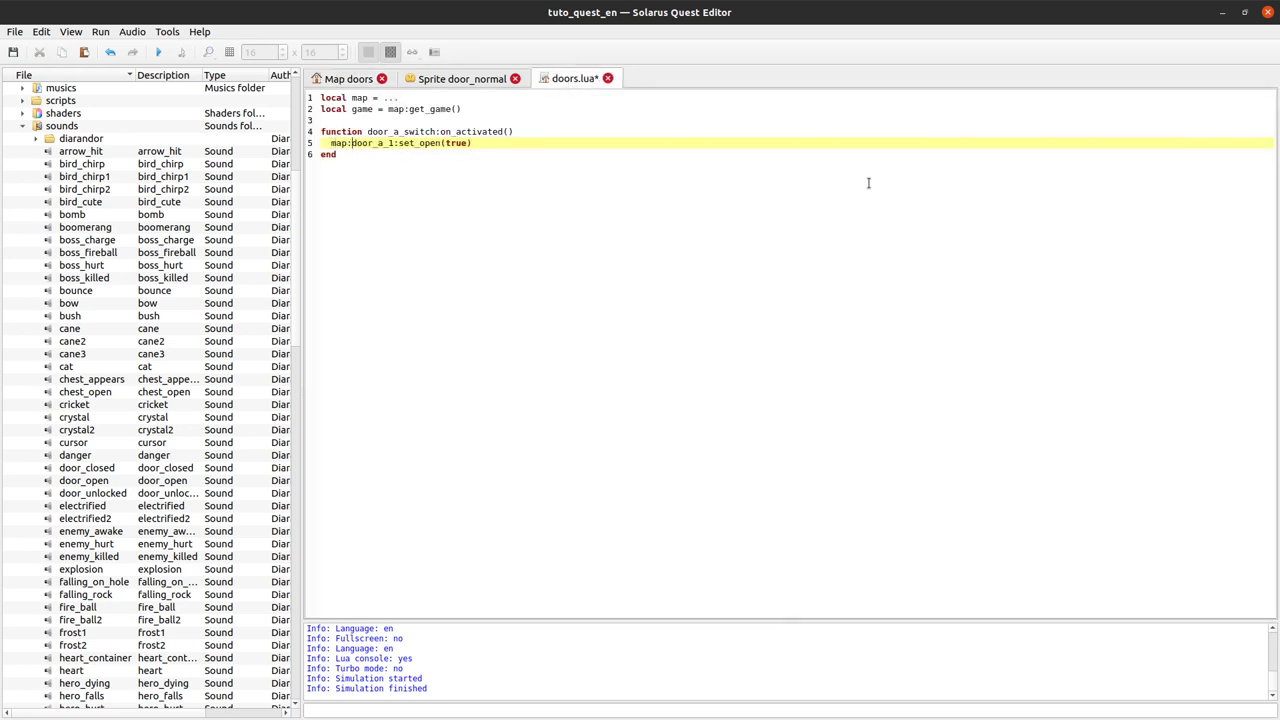
text(_)
key(ctrl+shift+Right)
key(ctrl+shift+Right)
key(ctrl+shift+Right)
key(ctrl+shift+Right)
key(ctrl+shift+Right)
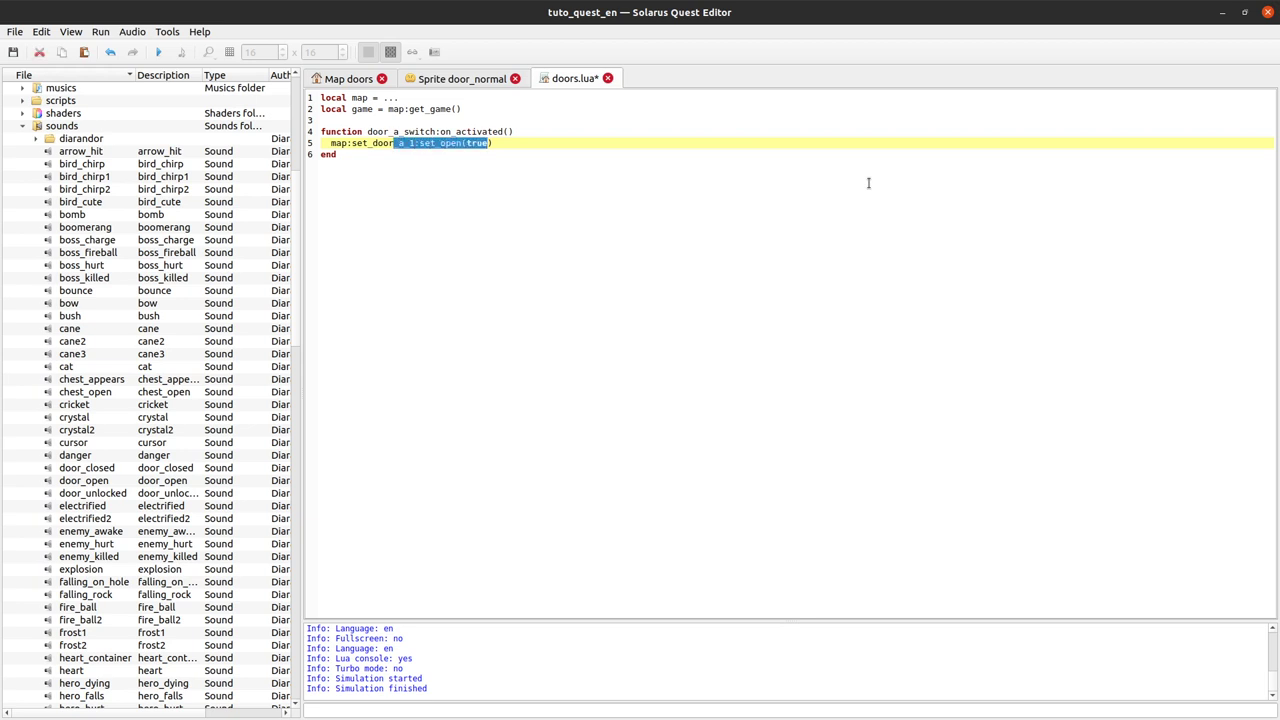
key(BackSpace)
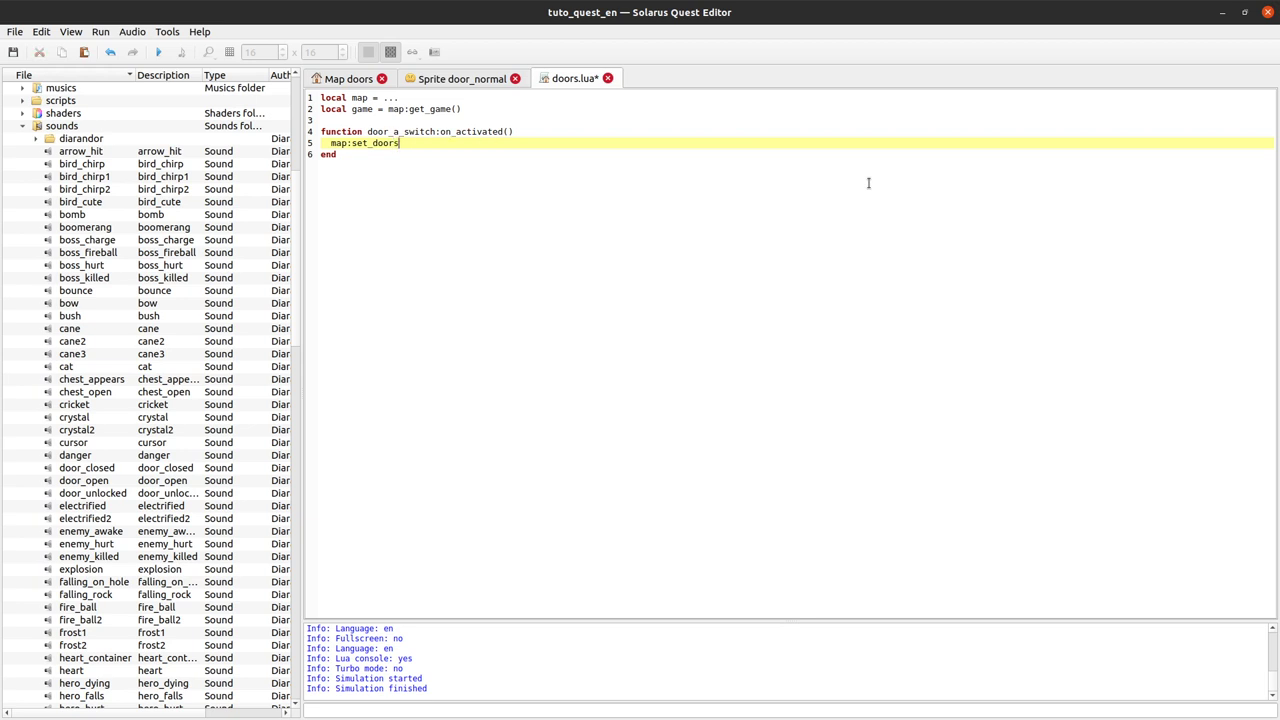
text(s_open("door_a_")
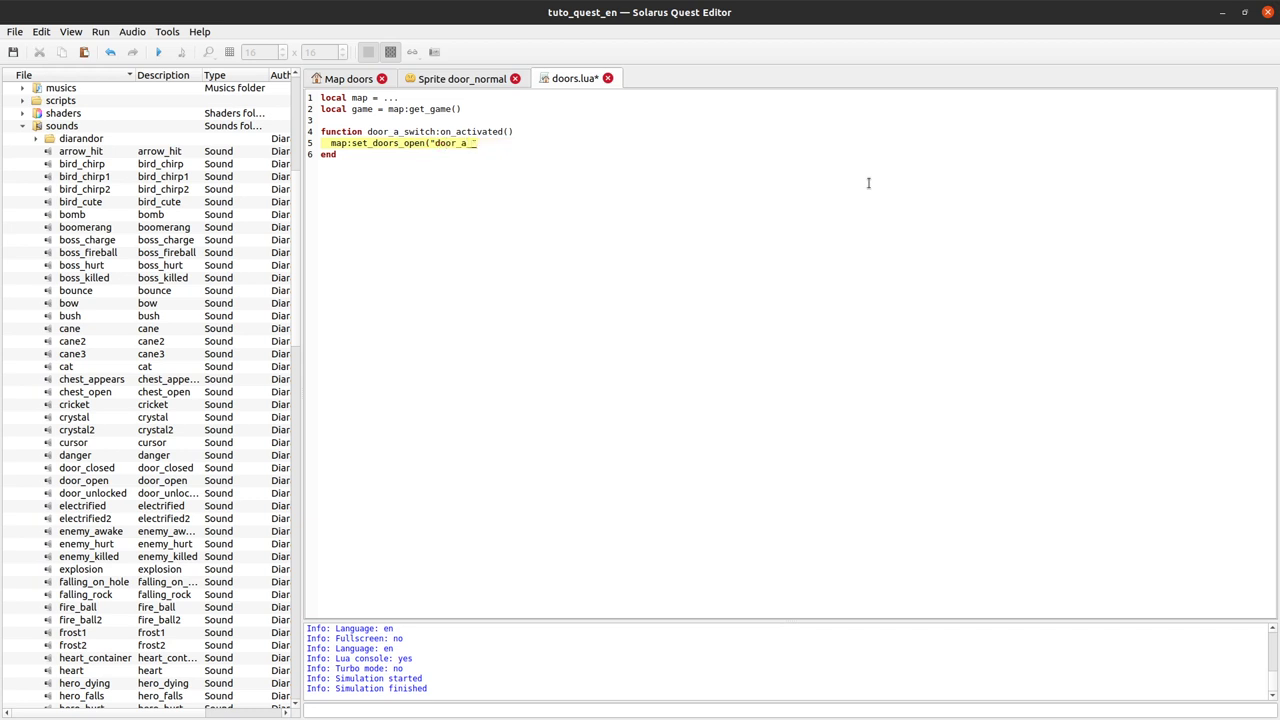
text(, true))
key(ctrl+s)
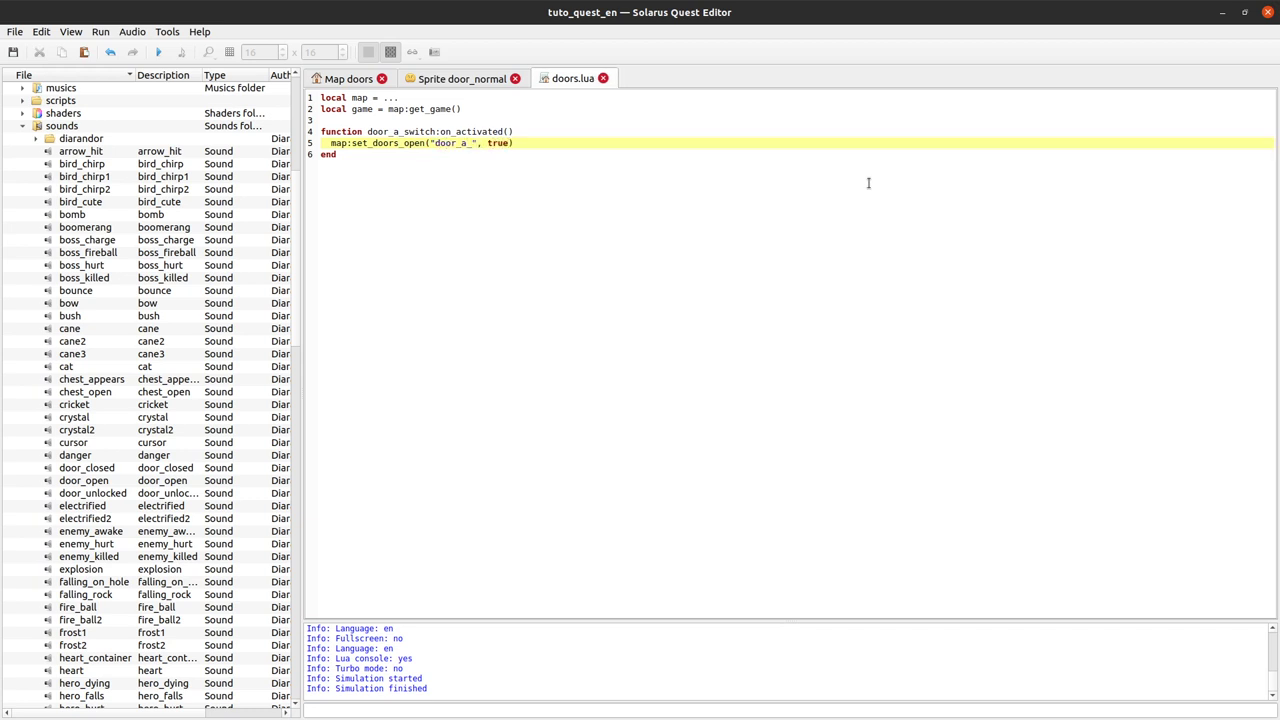
click(158, 52)
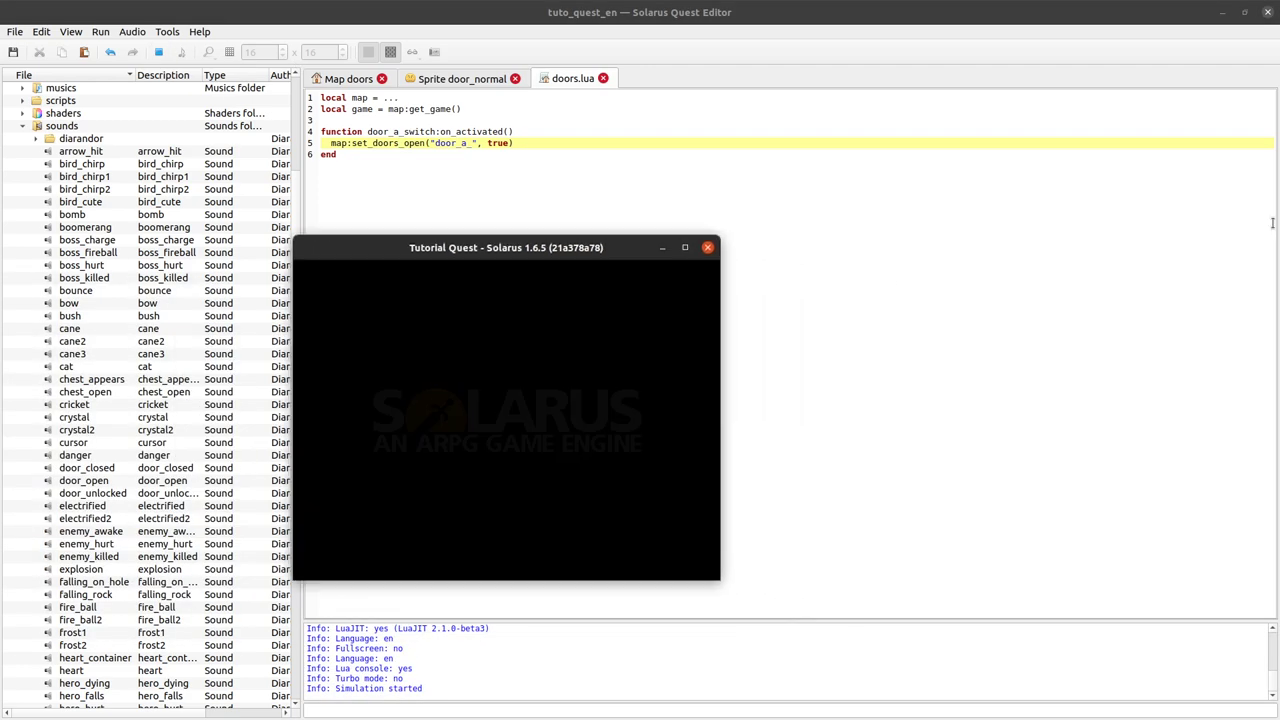
key(Up)
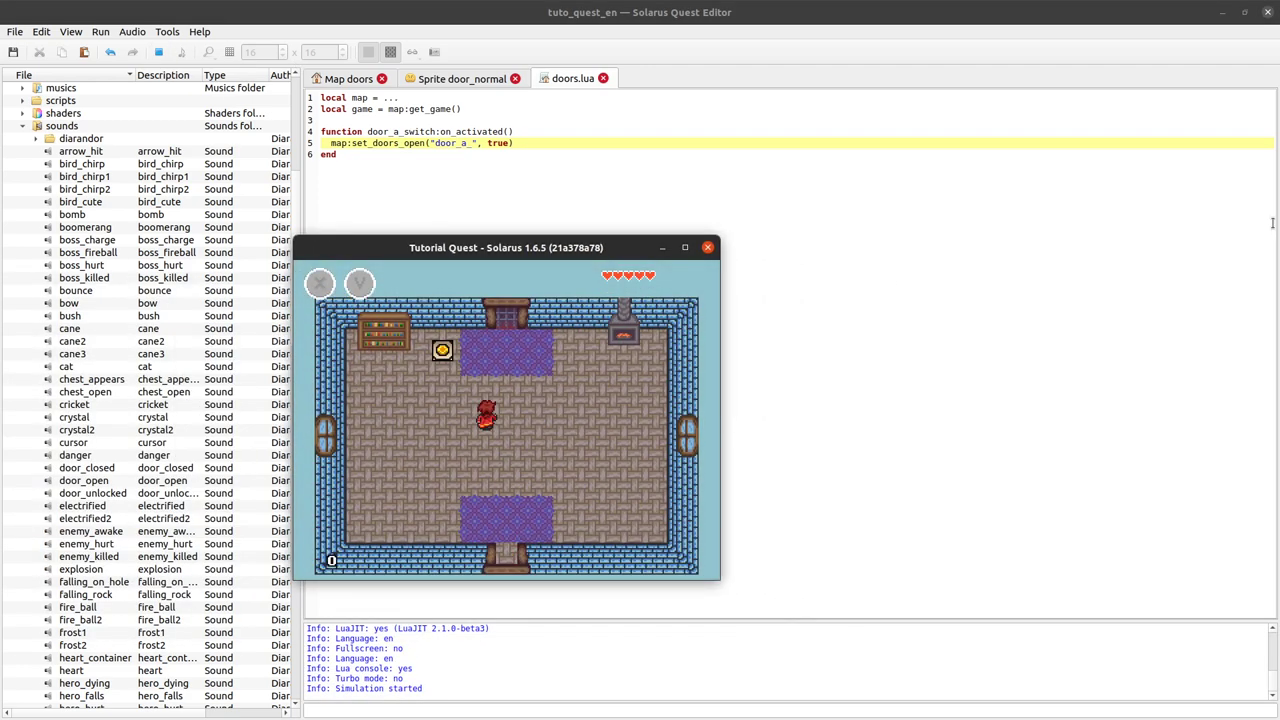
key(Left)
key(Left)
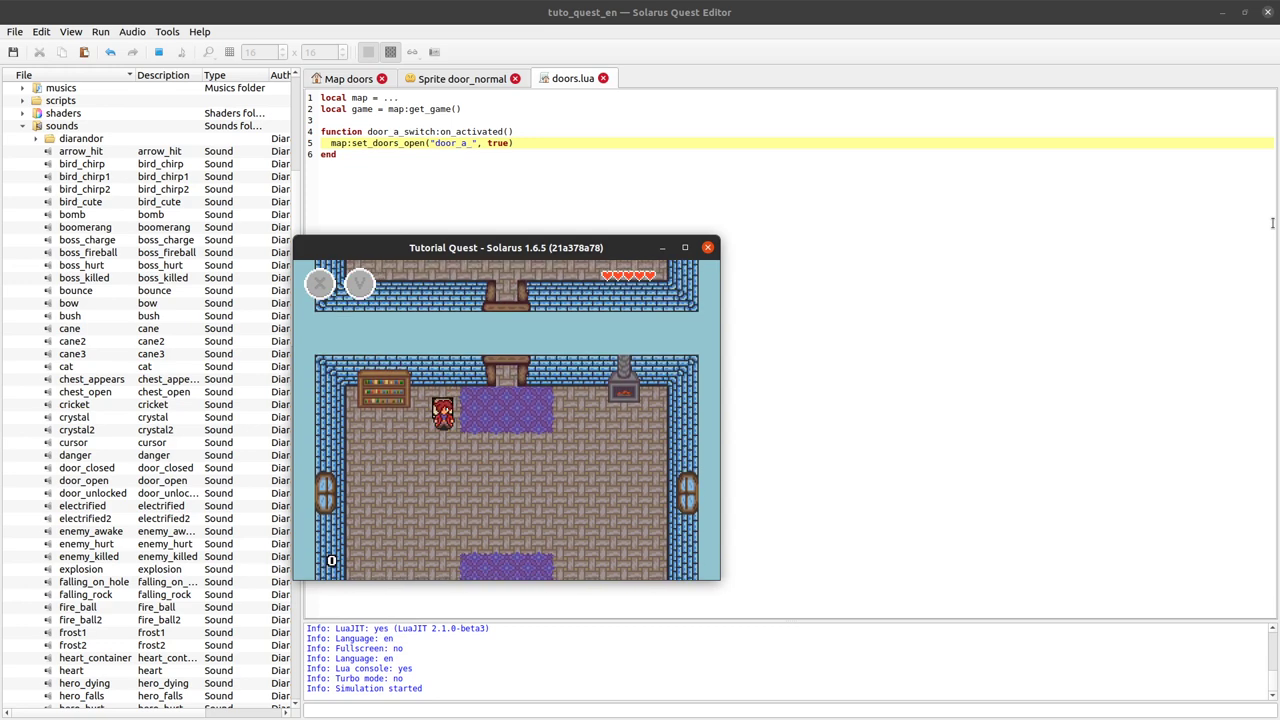
click(707, 247)
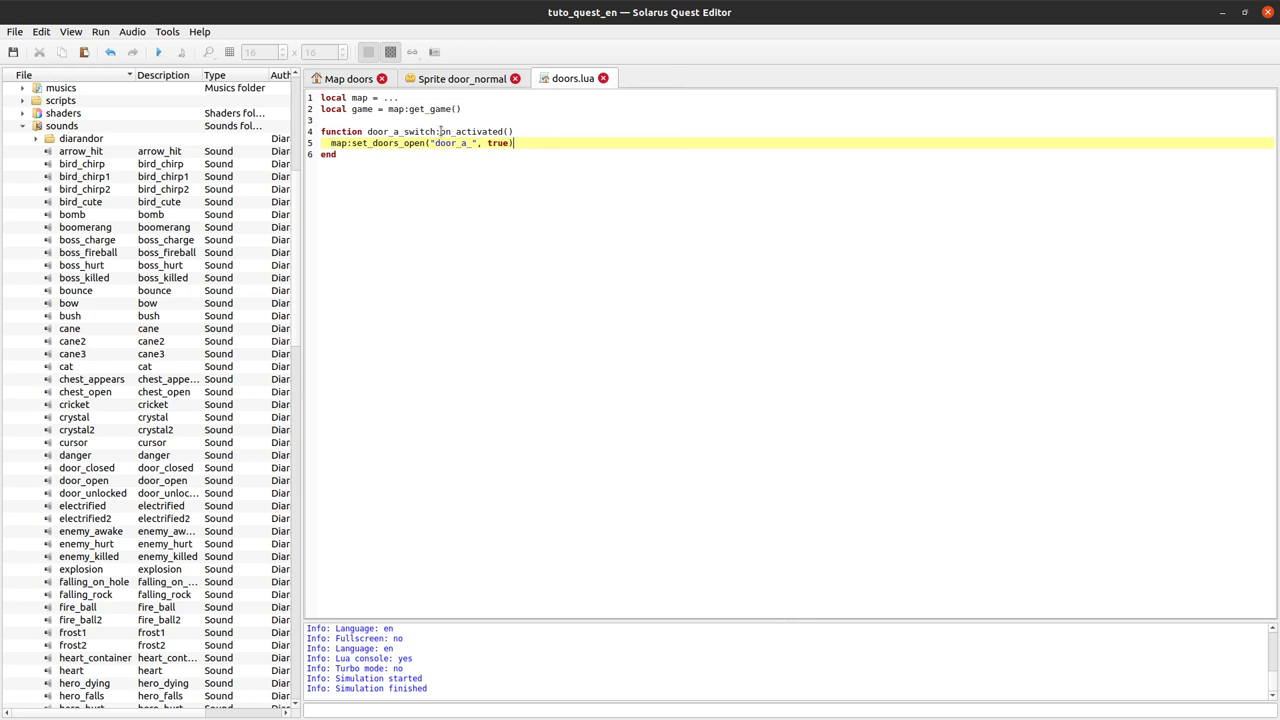
Revert line 5 to the single door_a_1:set_open(true) call.
drag(400, 143, 422, 143)
click(562, 168)
click(562, 137)
click(558, 144)
key(BackSpace)
key(BackSpace)
key(BackSpace)
key(BackSpace)
key(BackSpace)
key(BackSpace)
key(BackSpace)
key(BackSpace)
key(BackSpace)
key(BackSpace)
key(BackSpace)
key(BackSpace)
key(BackSpace)
key(BackSpace)
key(BackSpace)
key(BackSpace)
key(BackSpace)
key(BackSpace)
key(BackSpace)
key(BackSpace)
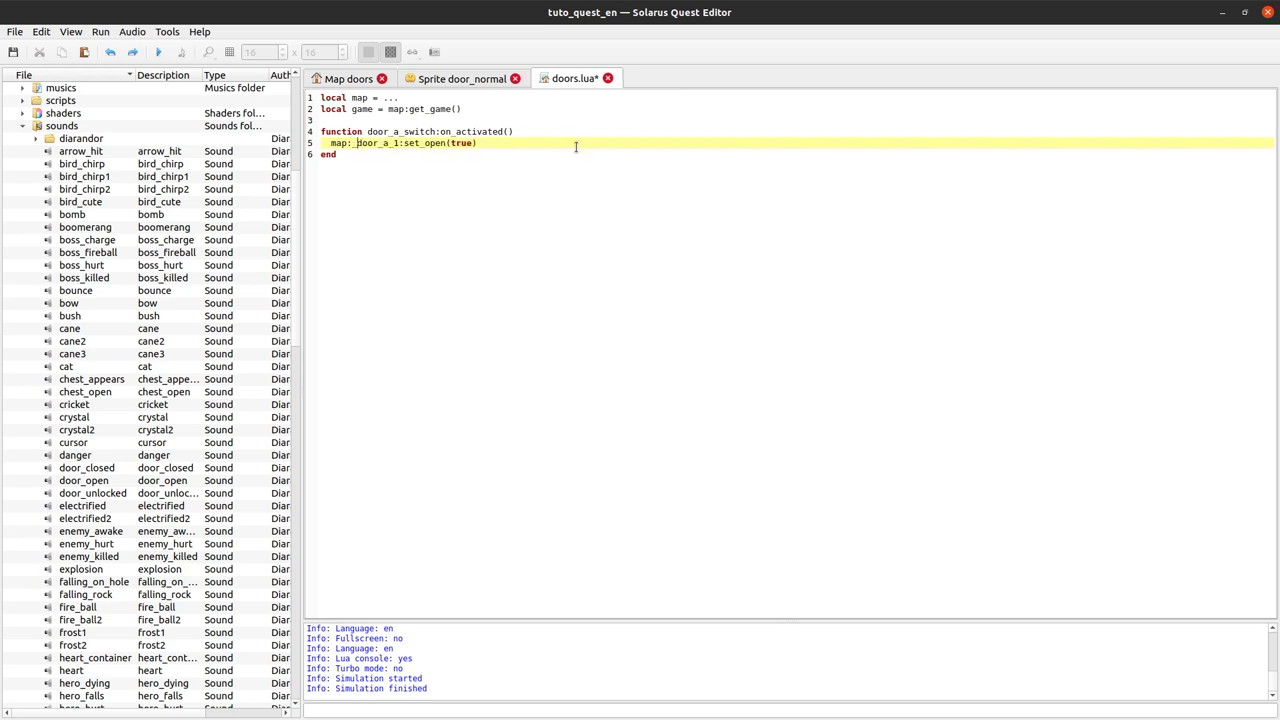
key(BackSpace)
key(BackSpace)
key(BackSpace)
key(BackSpace)
click(349, 153)
double_click(352, 143)
click(515, 150)
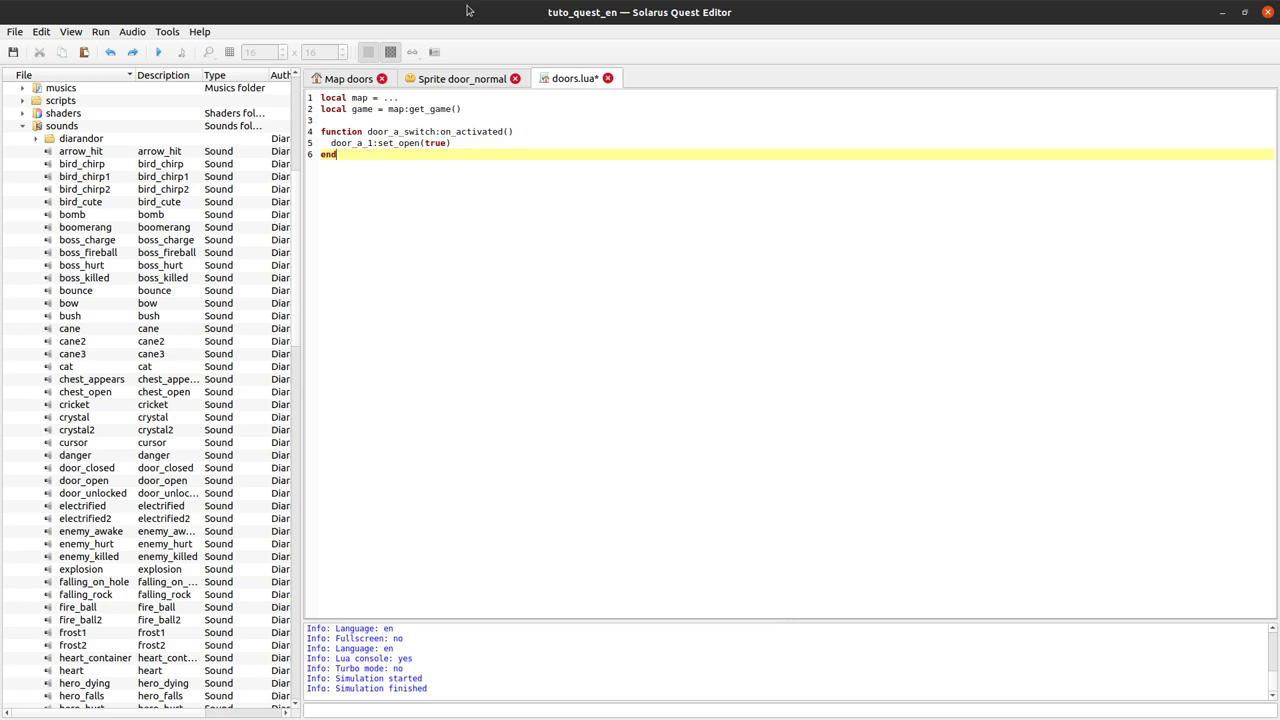
Delete the whole door_a_switch function from doors.lua and save the script.
click(363, 86)
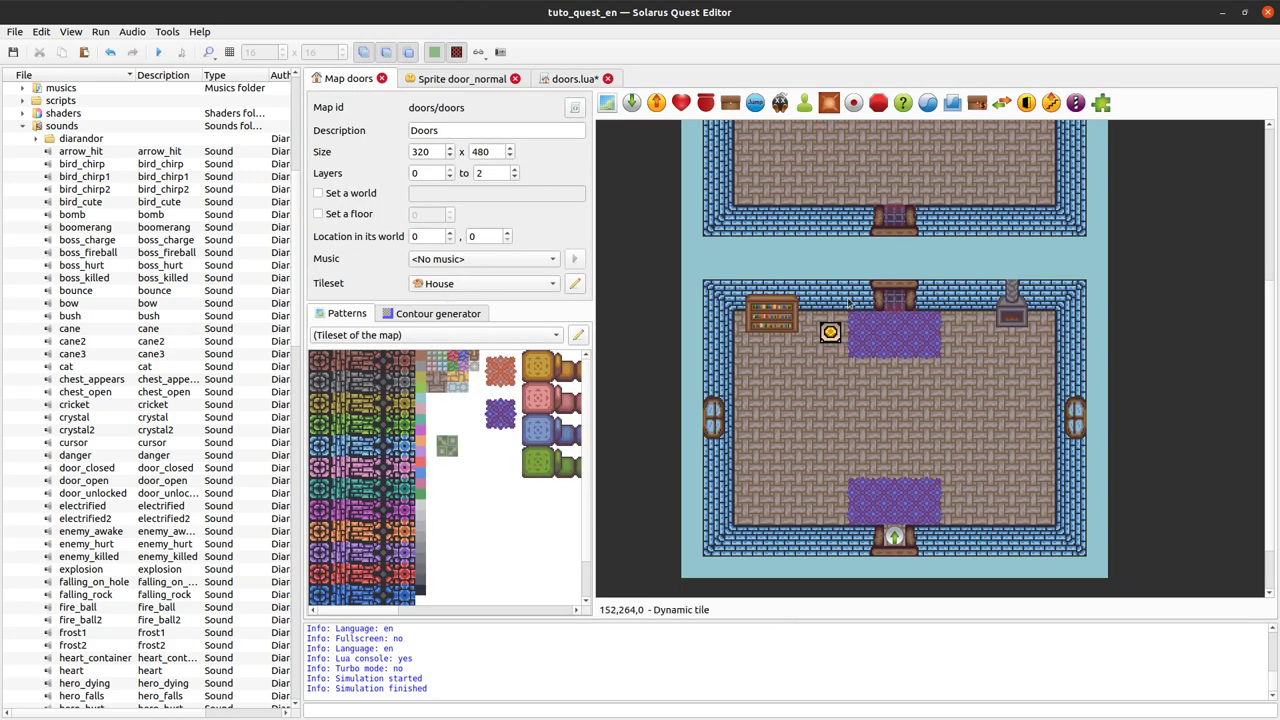
click(571, 84)
click(359, 120)
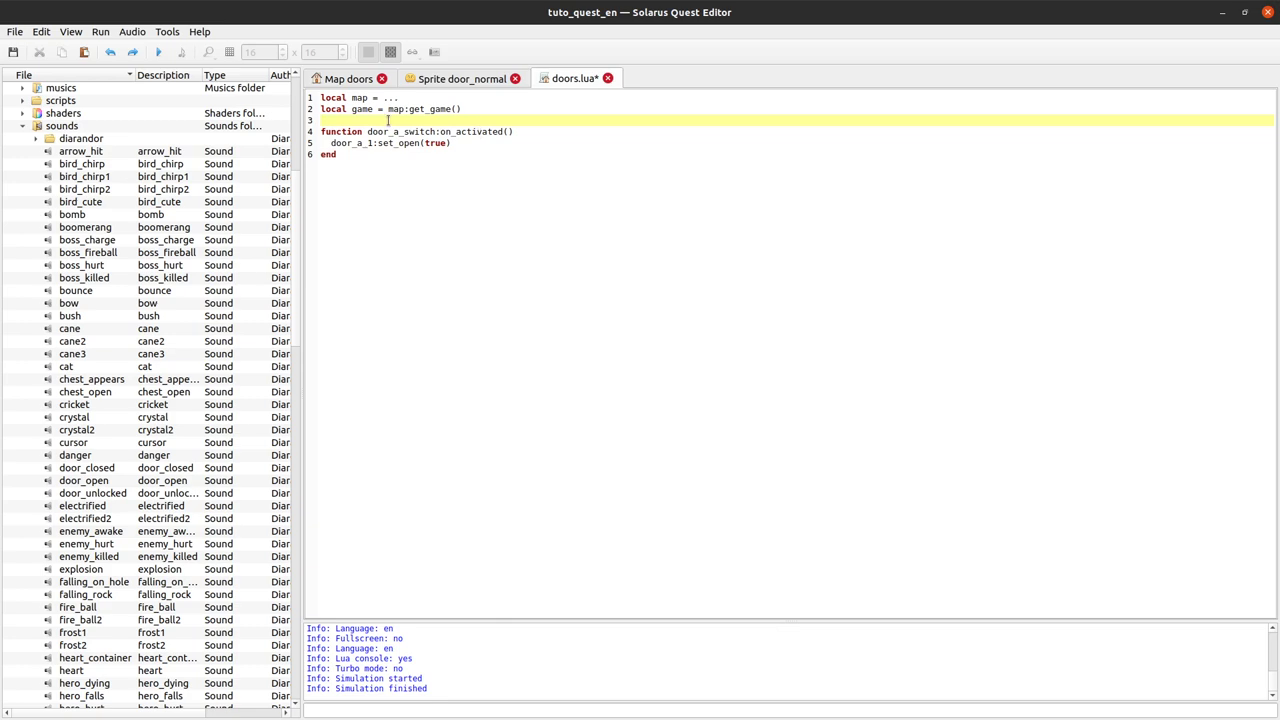
drag(388, 120, 411, 253)
key(BackSpace)
key(ctrl+s)
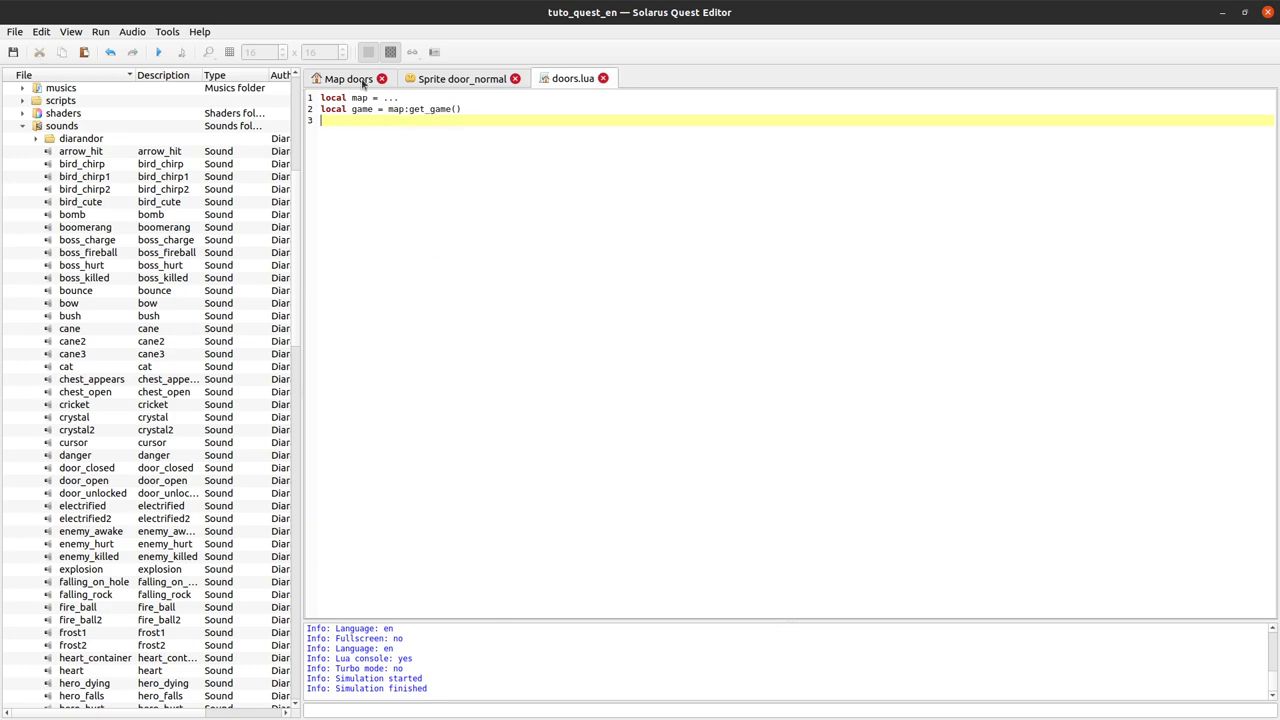
Set door_a_1's opening mode to By hero, confirm, and save the Doors map.
click(348, 78)
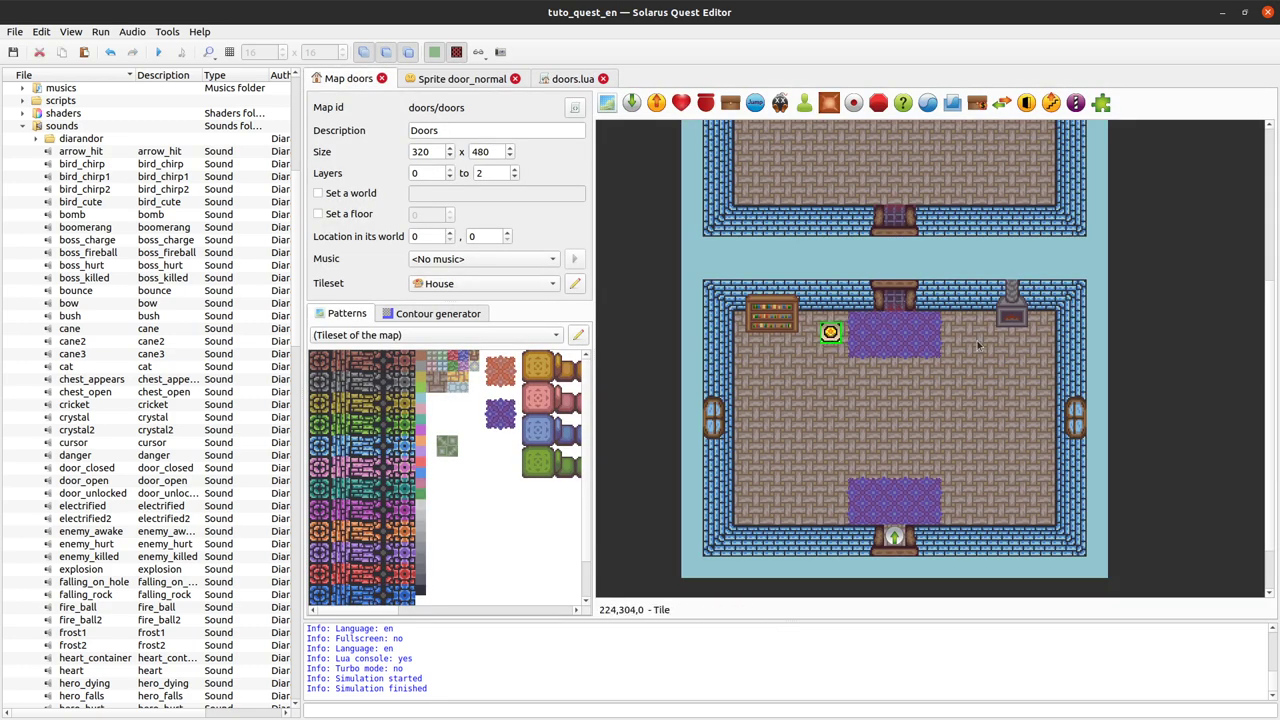
click(894, 302)
double_click(895, 302)
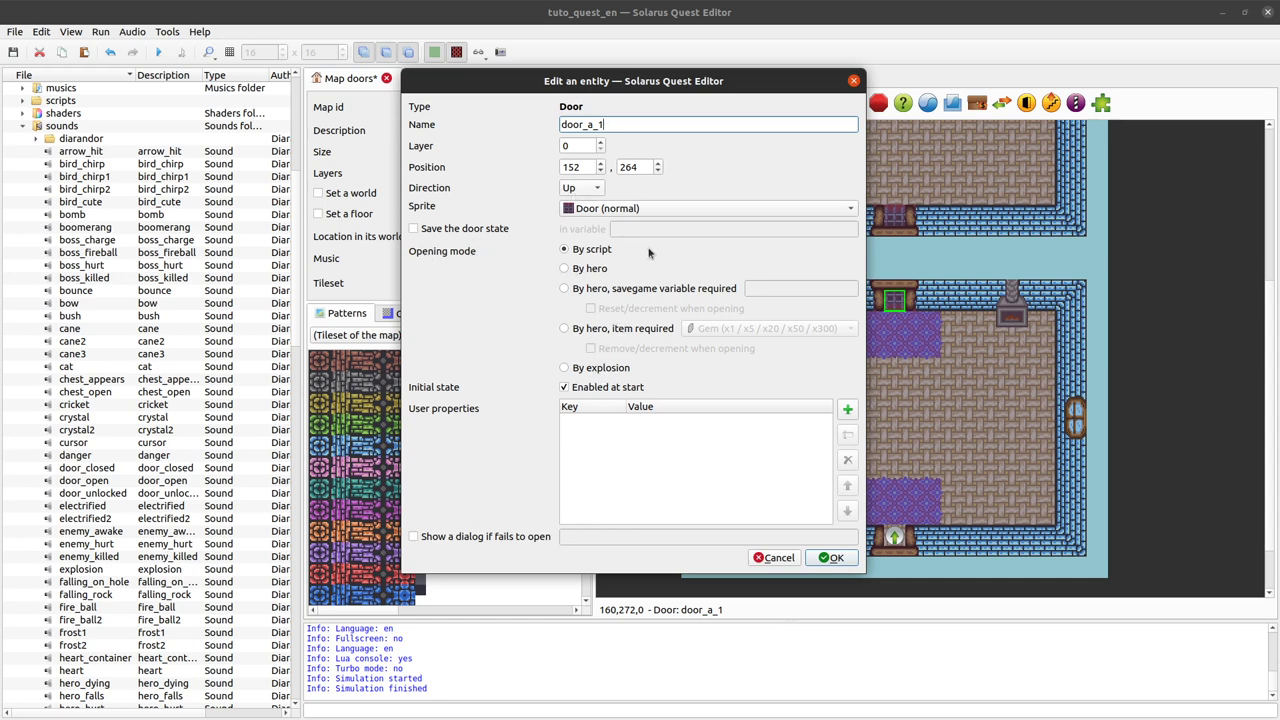
drag(651, 100, 432, 108)
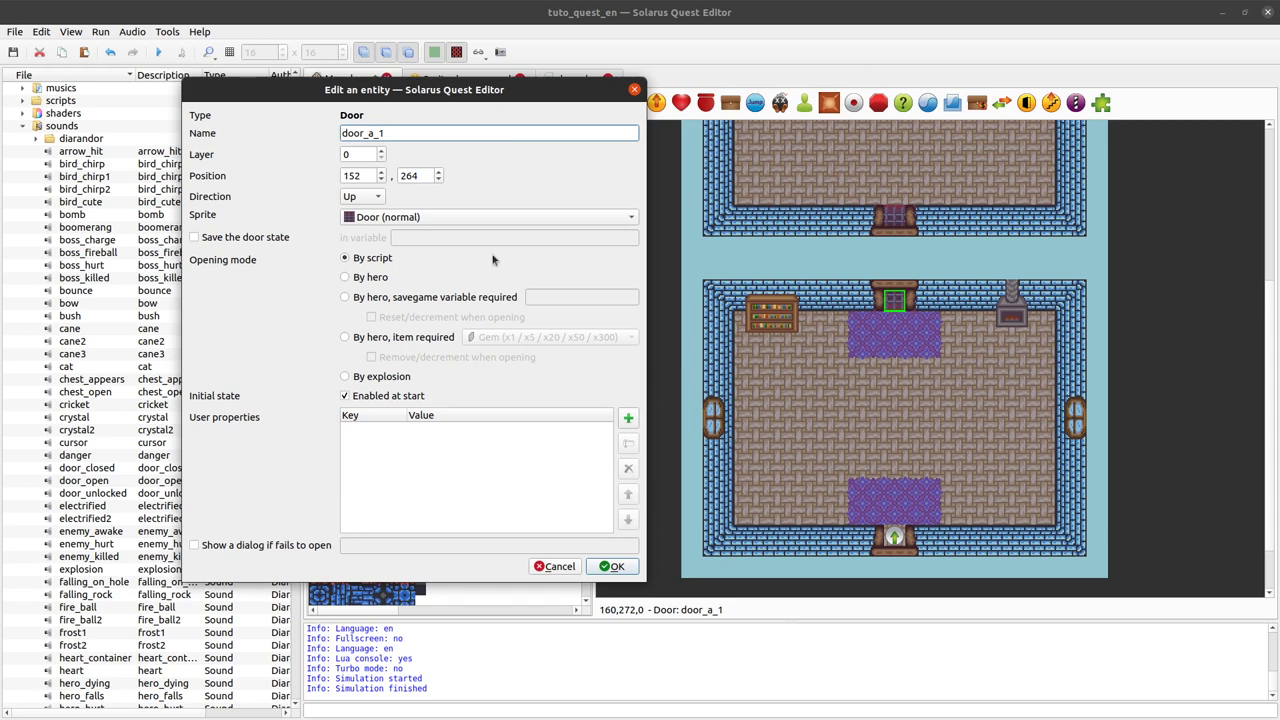
click(252, 240)
click(256, 242)
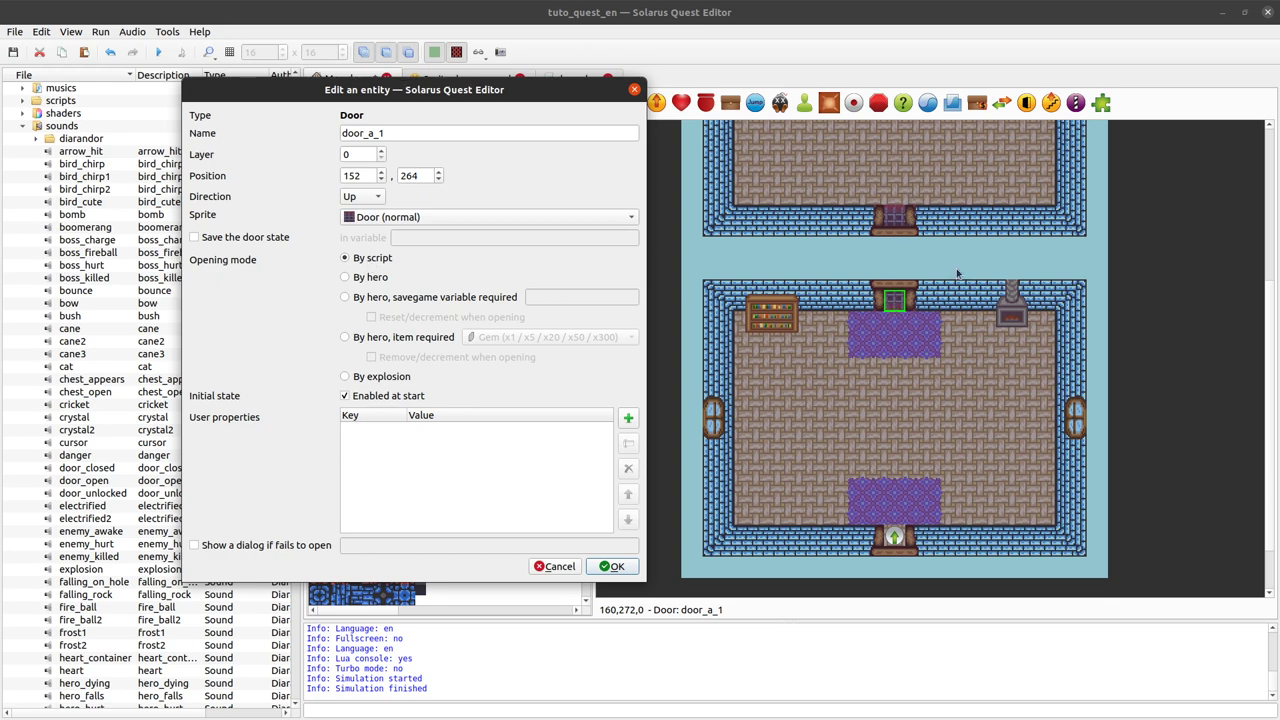
click(376, 281)
click(628, 567)
key(ctrl+s)
click(158, 52)
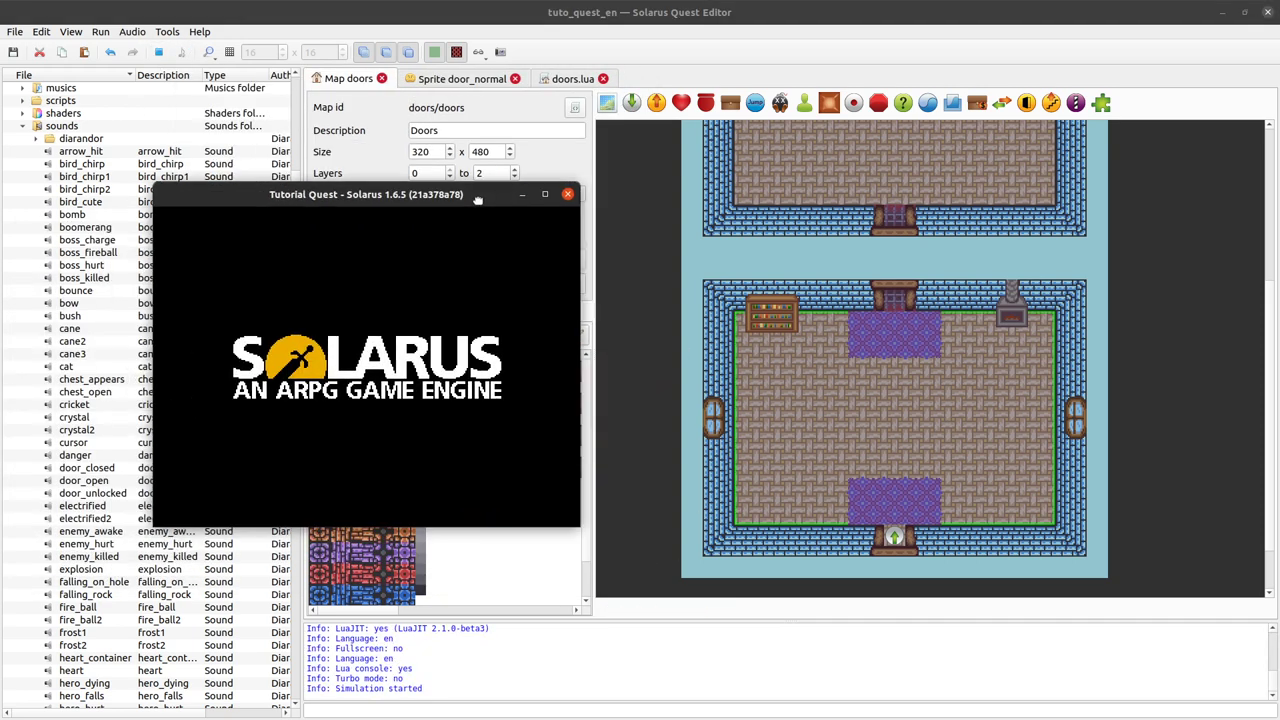
key(Up)
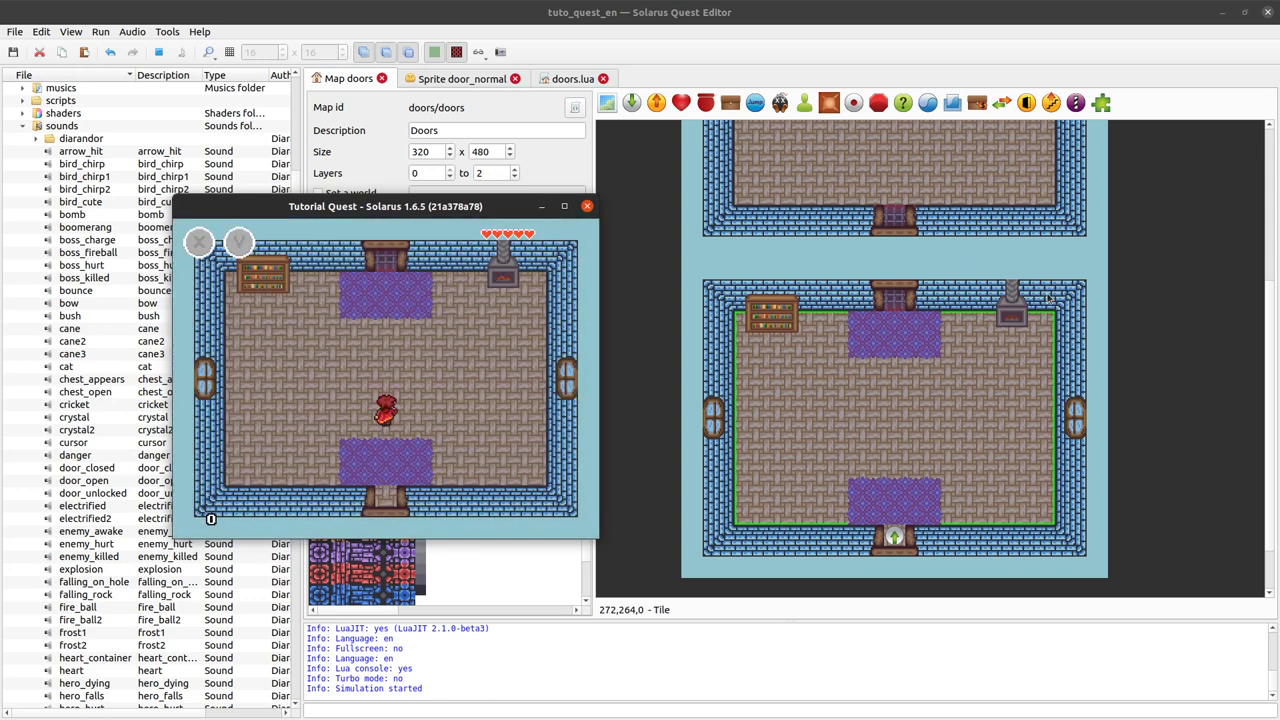
key(Down)
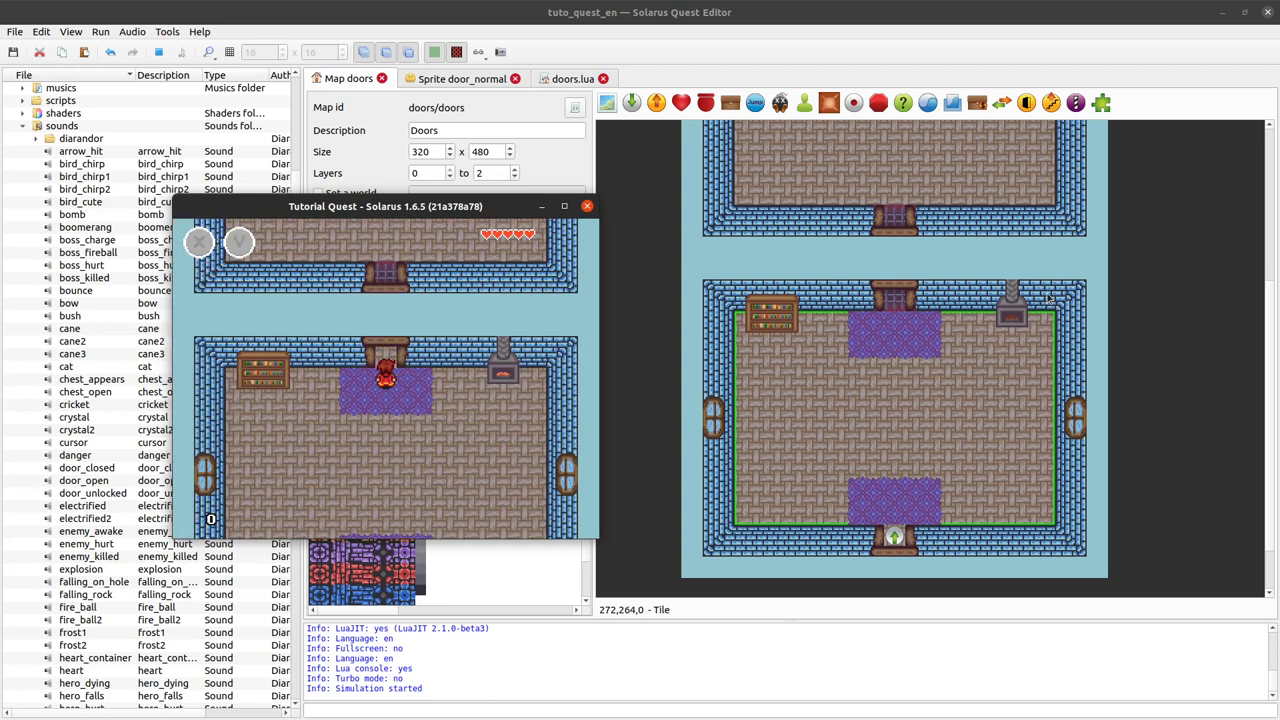
click(587, 206)
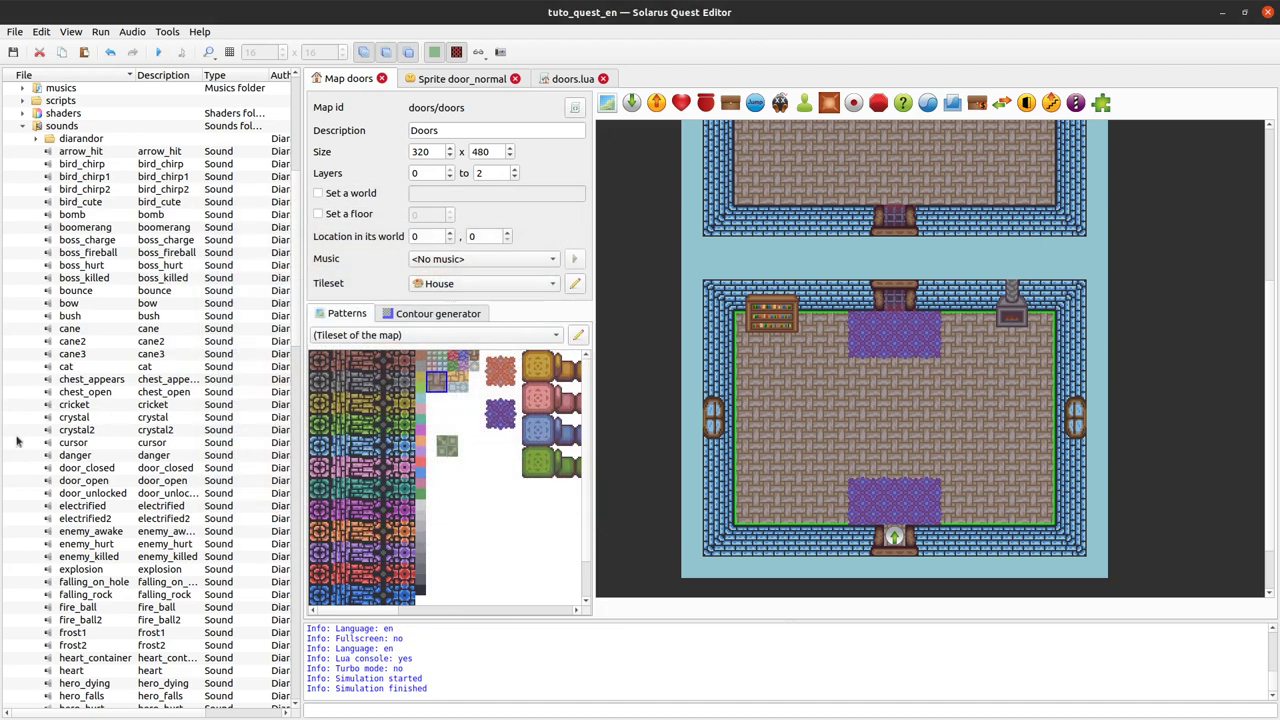
click(100, 493)
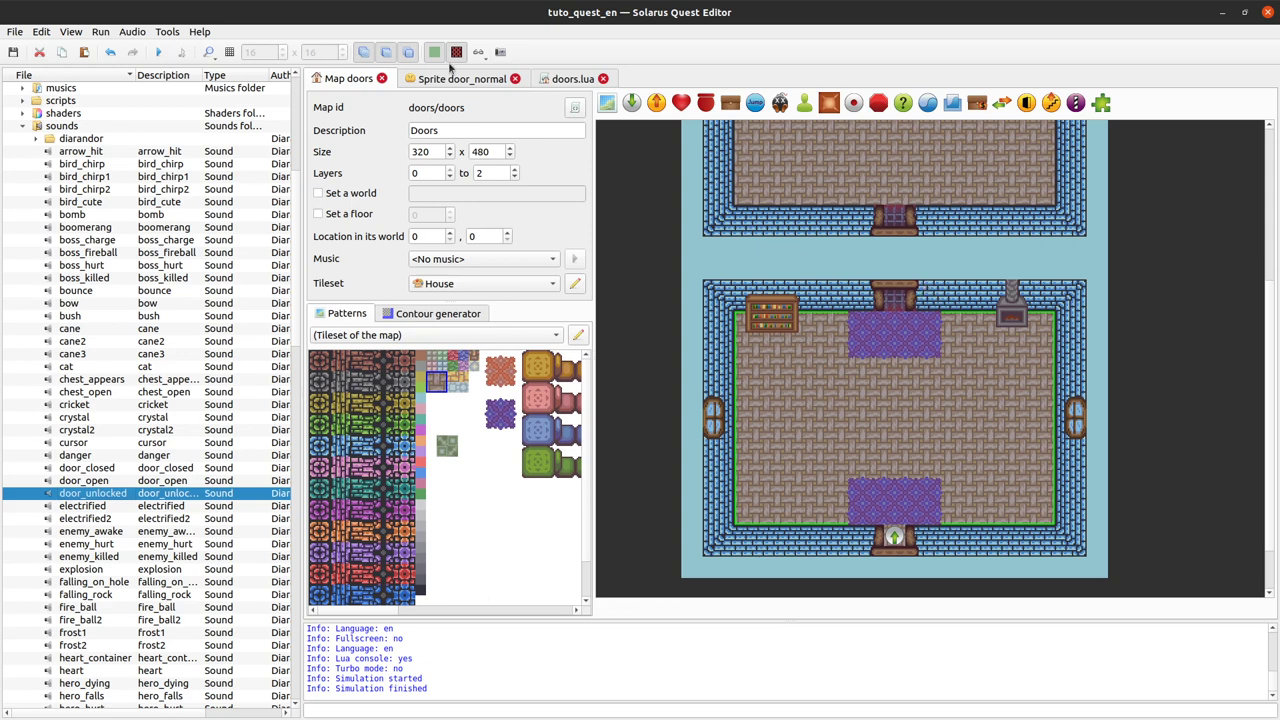
Reopen door_a_1's properties, compare the opening modes, and settle on By explosion.
double_click(894, 303)
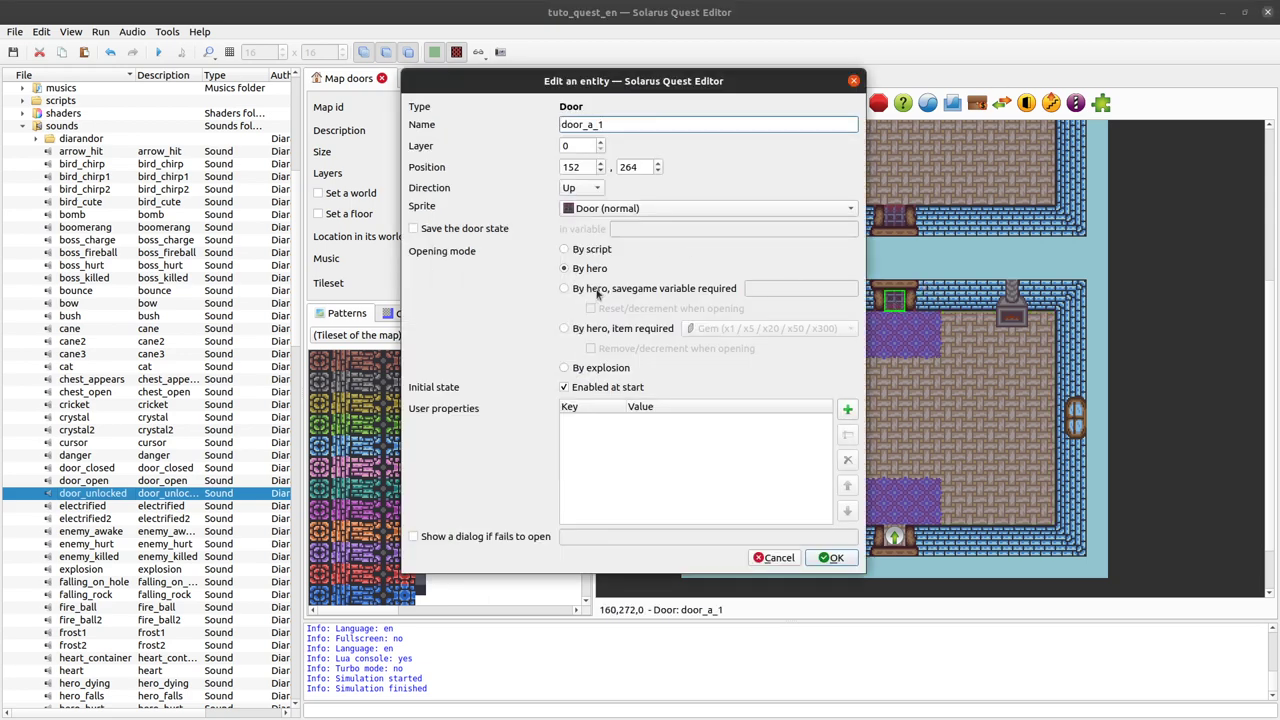
click(597, 290)
click(778, 288)
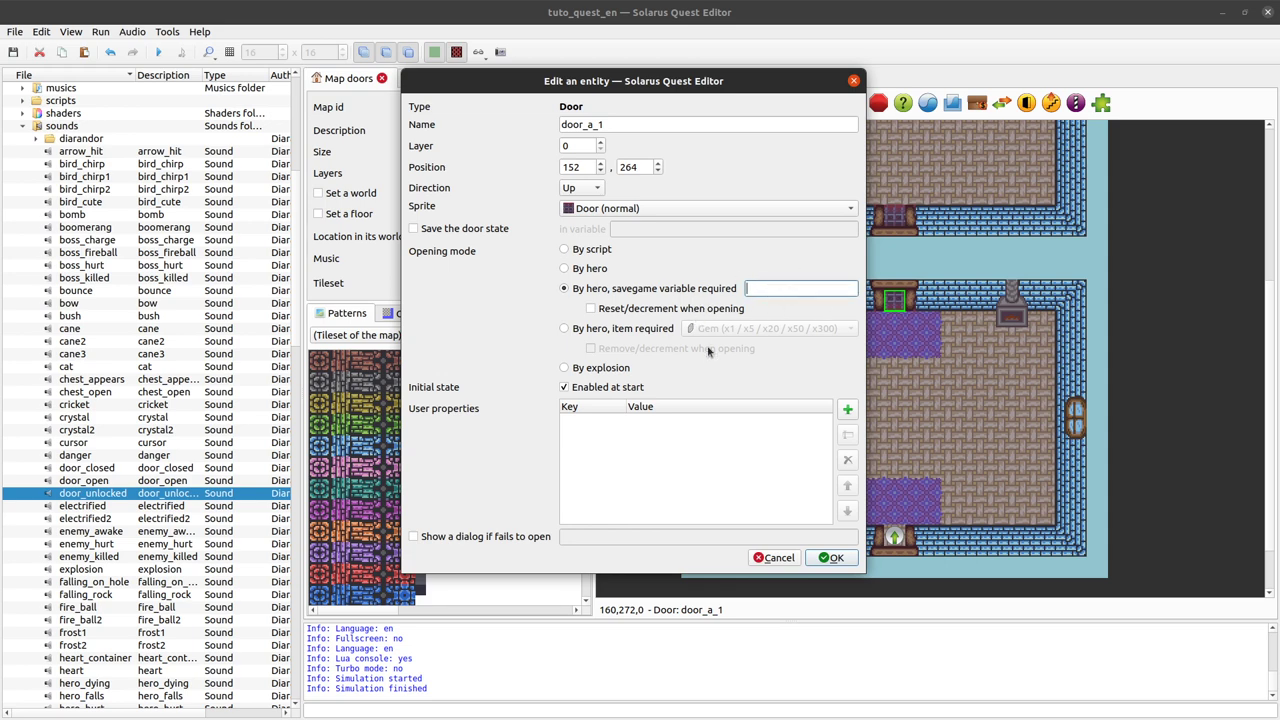
click(637, 331)
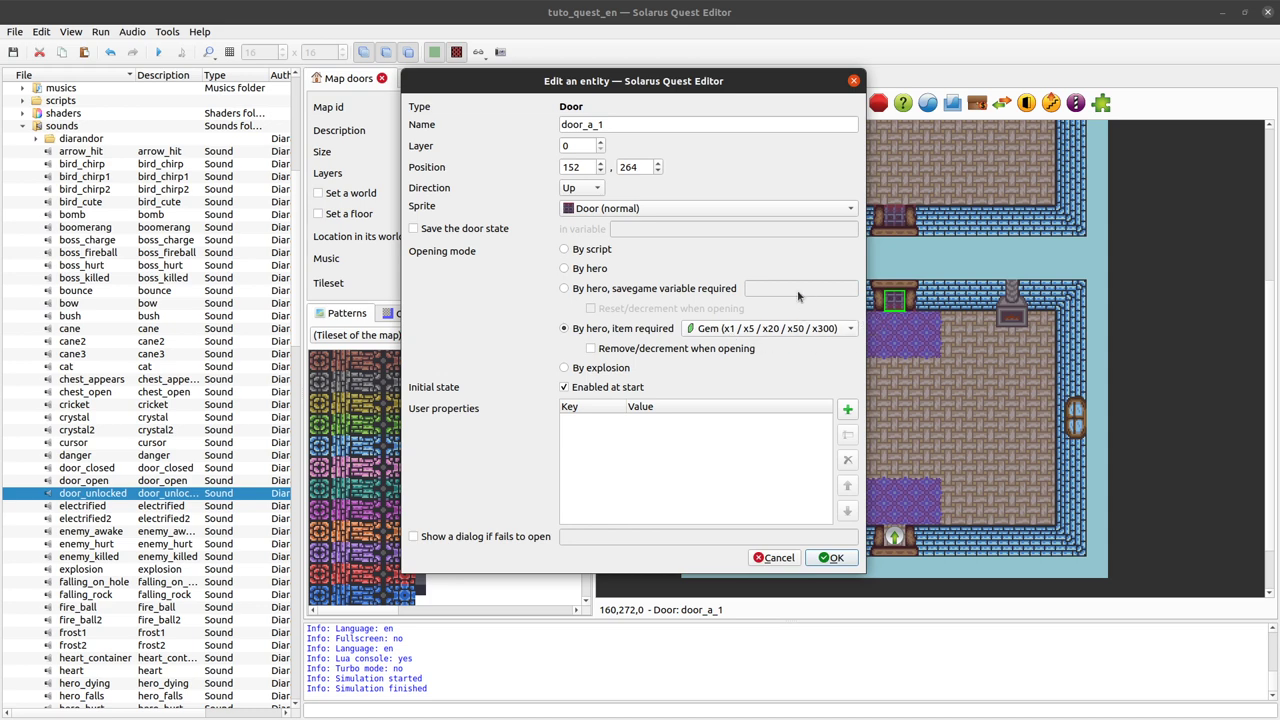
click(605, 270)
click(597, 289)
click(598, 328)
click(597, 289)
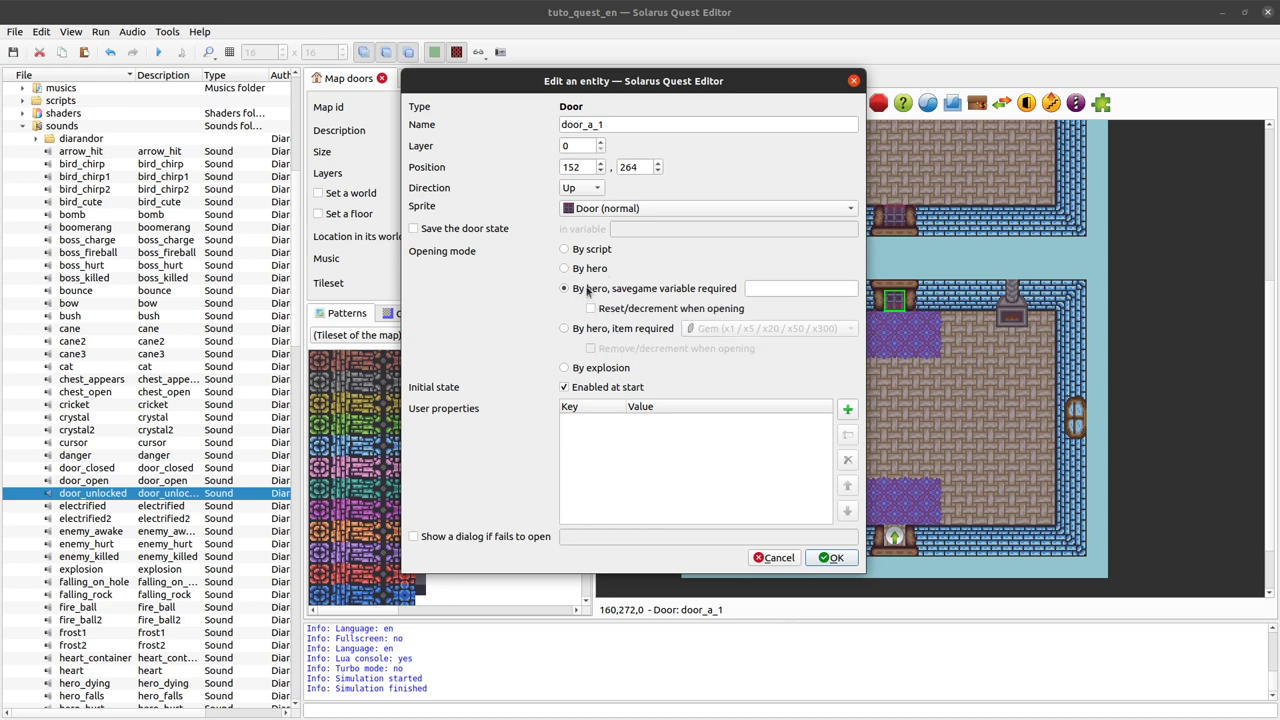
click(596, 270)
click(620, 370)
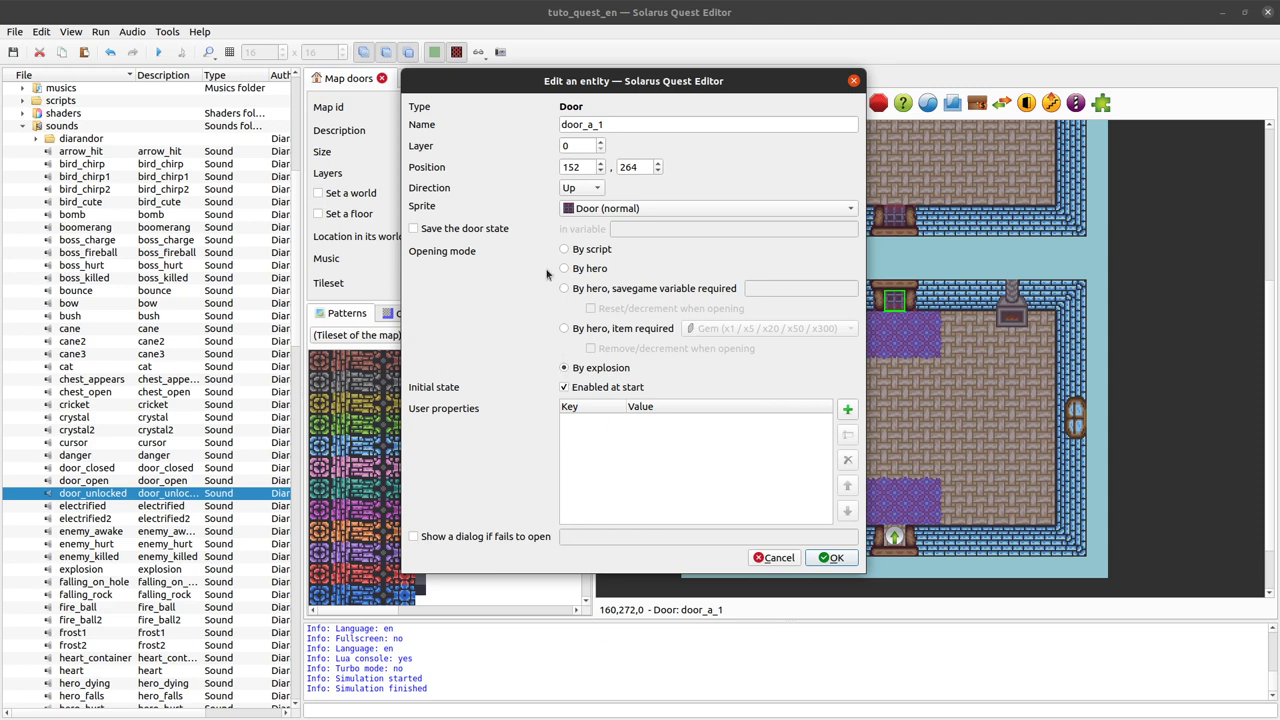
Close the door dialog without changes and expand the items folder in the quest tree.
click(773, 558)
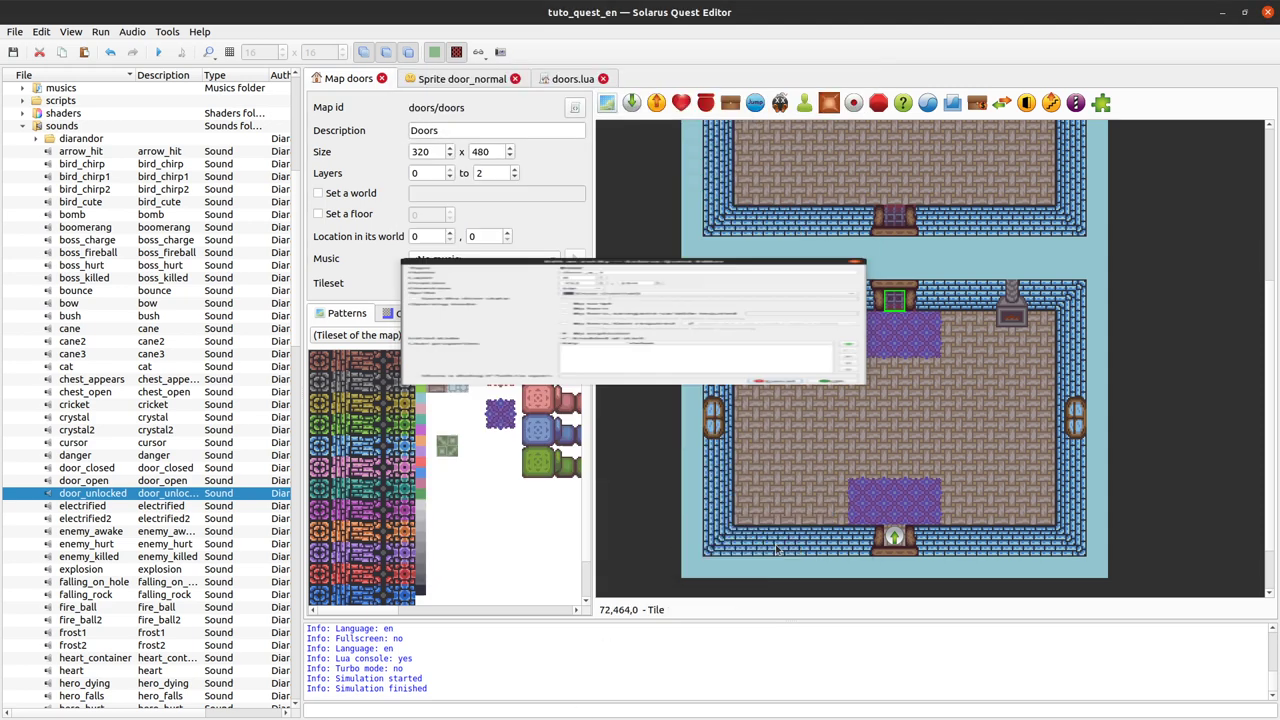
scroll(150, 200, up, 9)
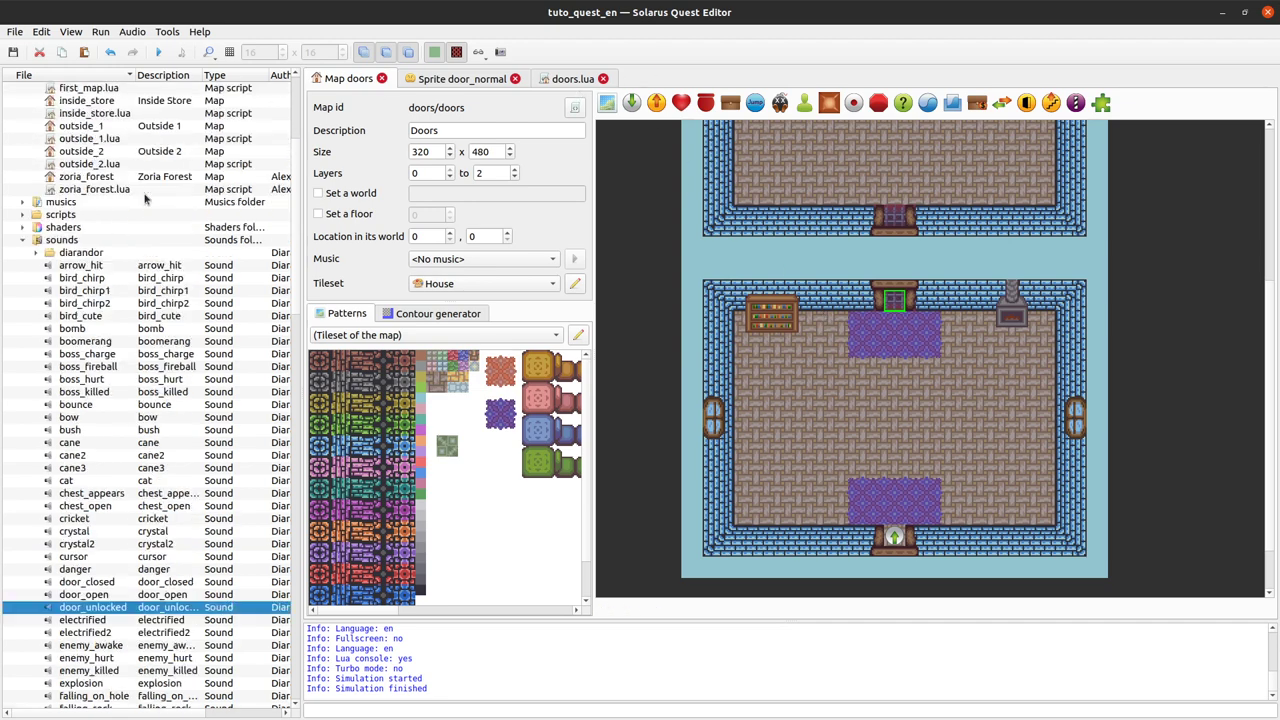
click(21, 139)
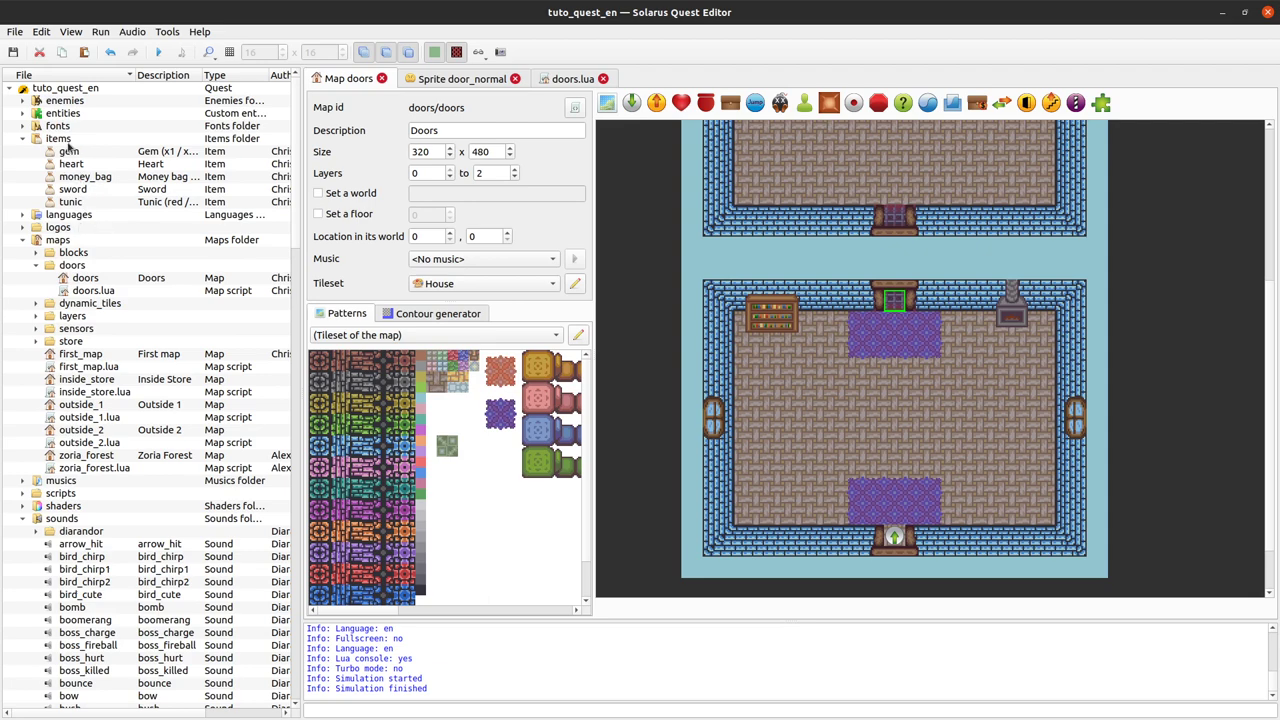
right_click(70, 141)
click(100, 182)
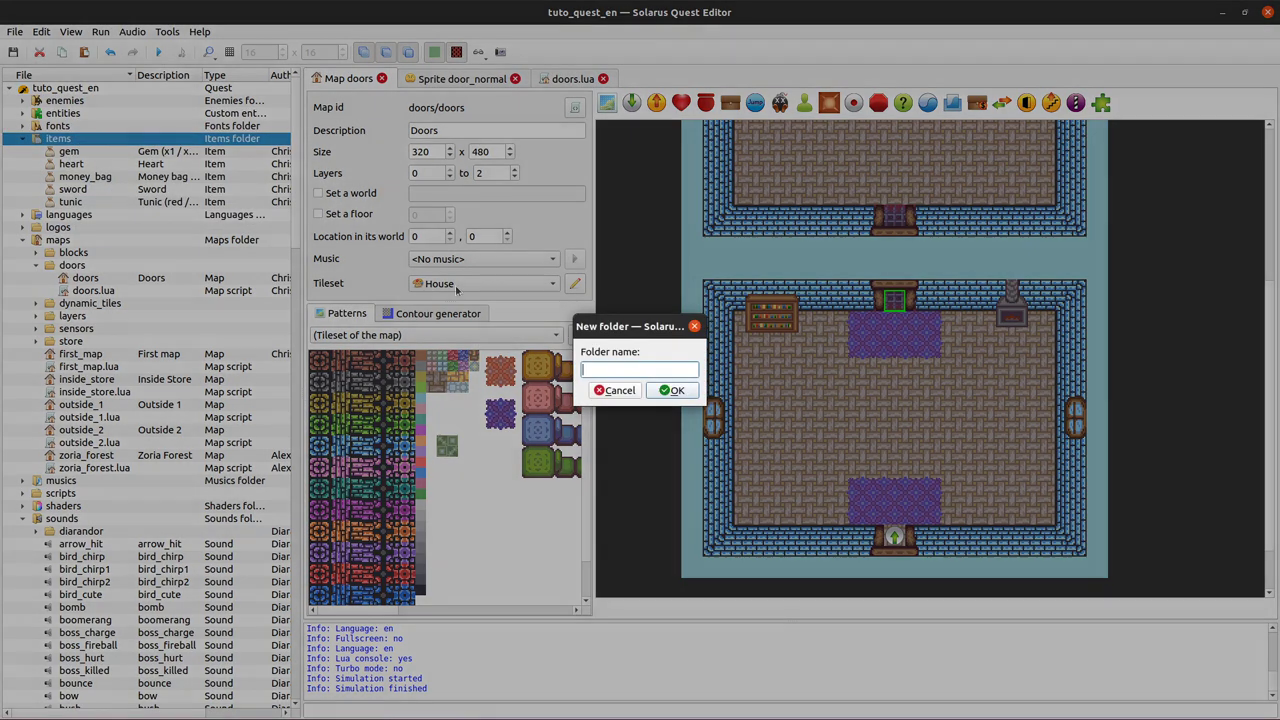
click(612, 390)
Start a new item in items with id chap29_key and description Chapter 29 key.
right_click(68, 141)
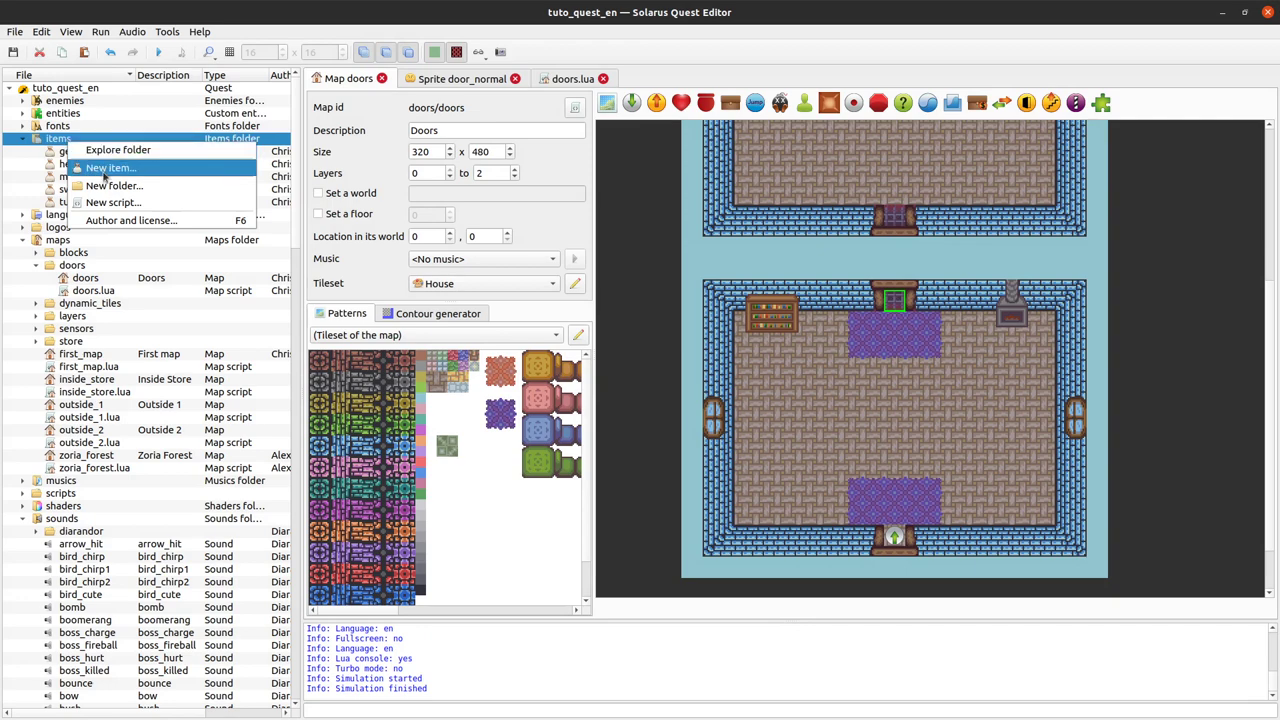
click(108, 169)
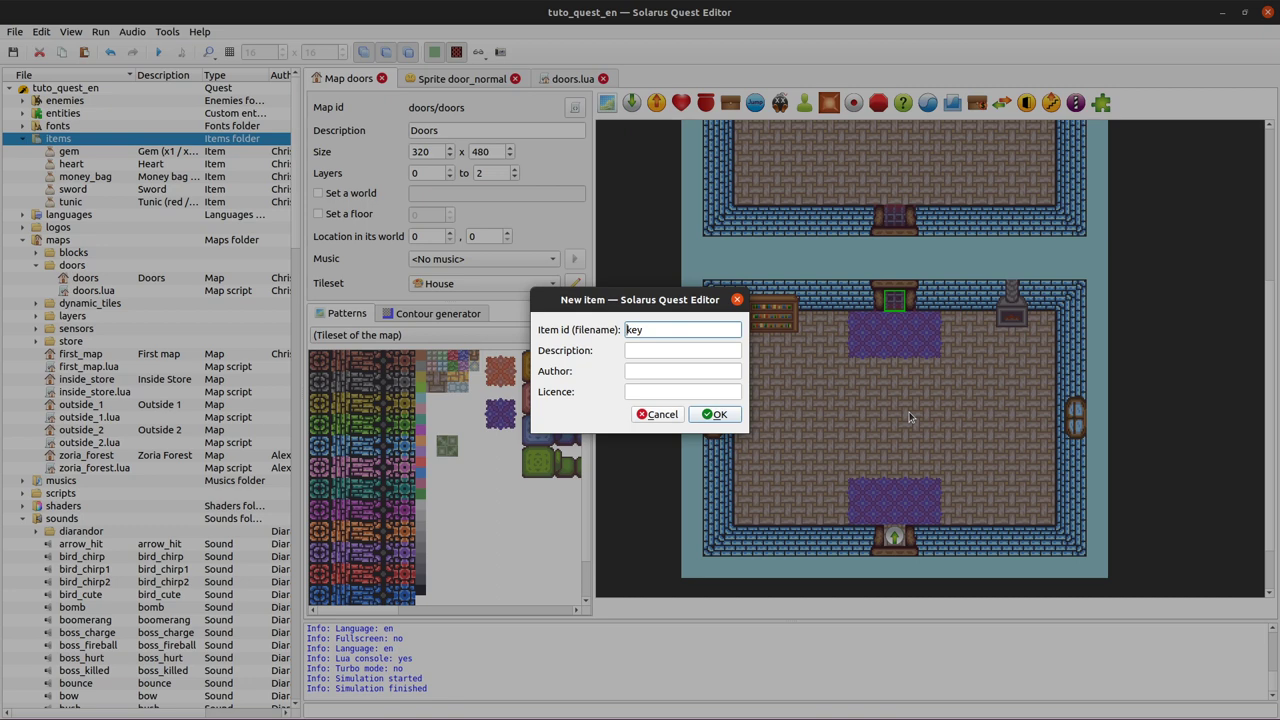
text(29_)
click(686, 346)
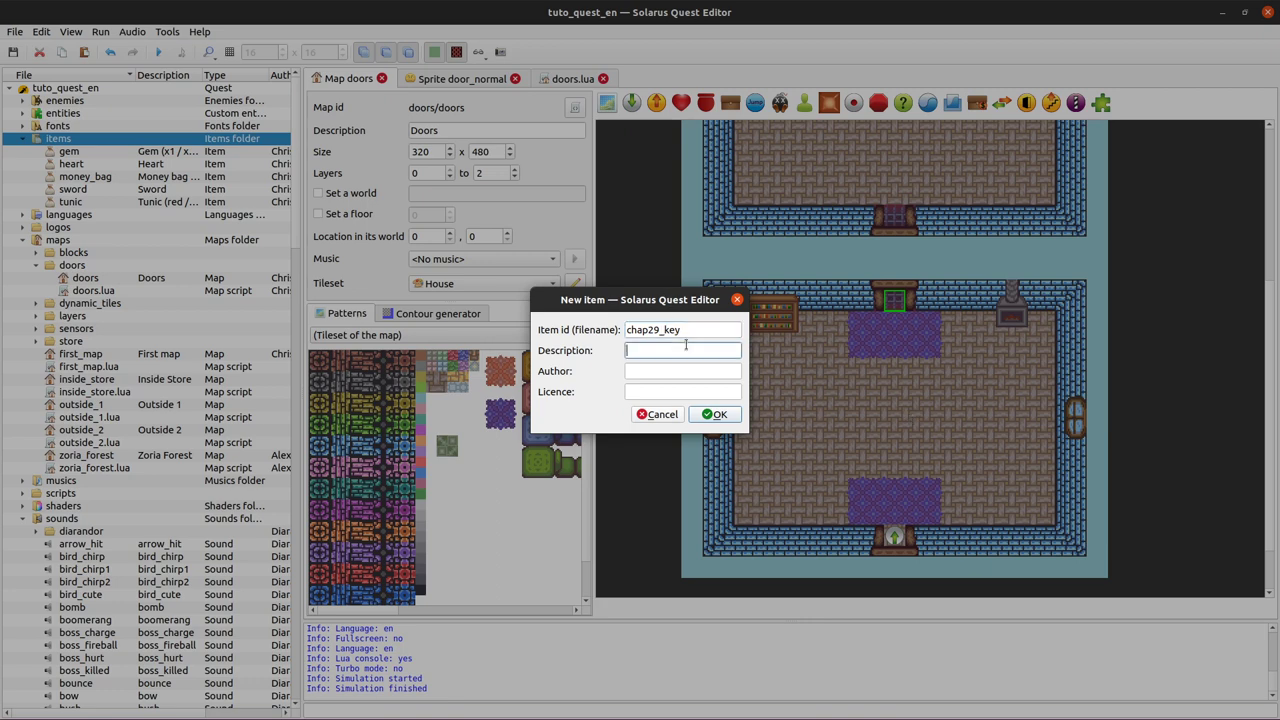
text(Chapter 29 key)
Create the chap29_key item and delete the on_using and on_pickable_created functions from its script.
click(718, 413)
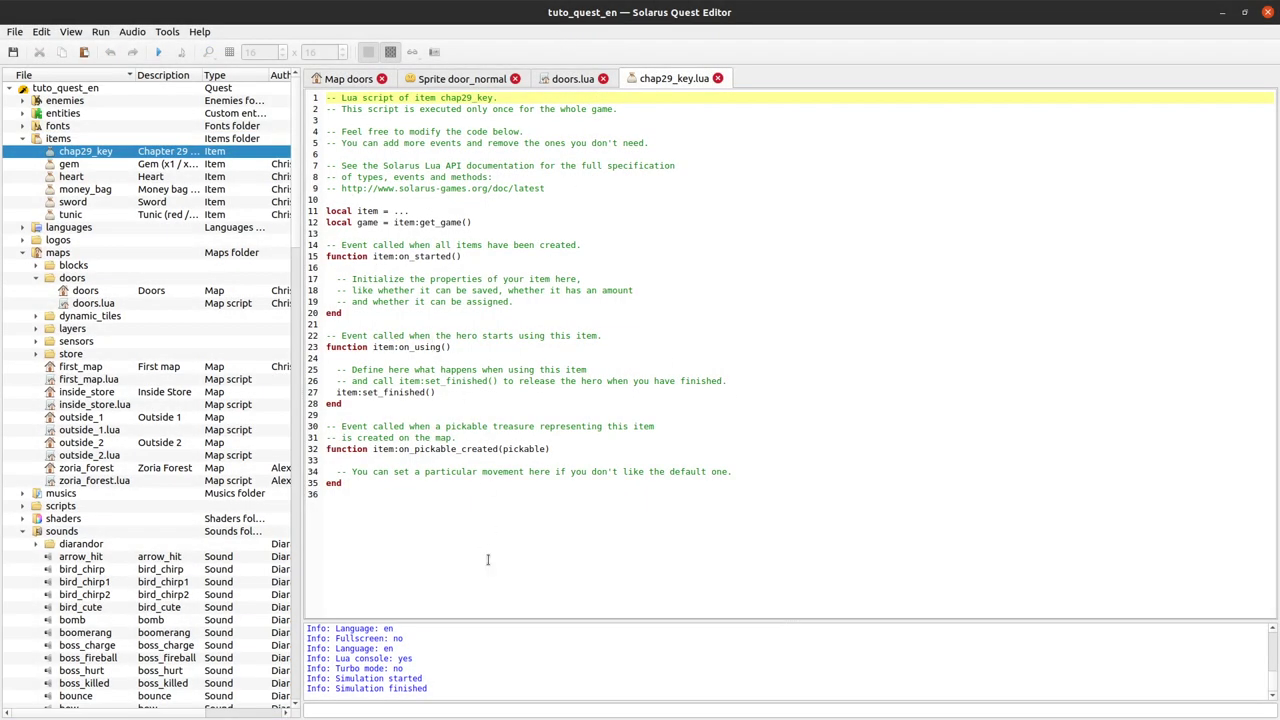
drag(440, 268, 520, 302)
drag(345, 313, 531, 515)
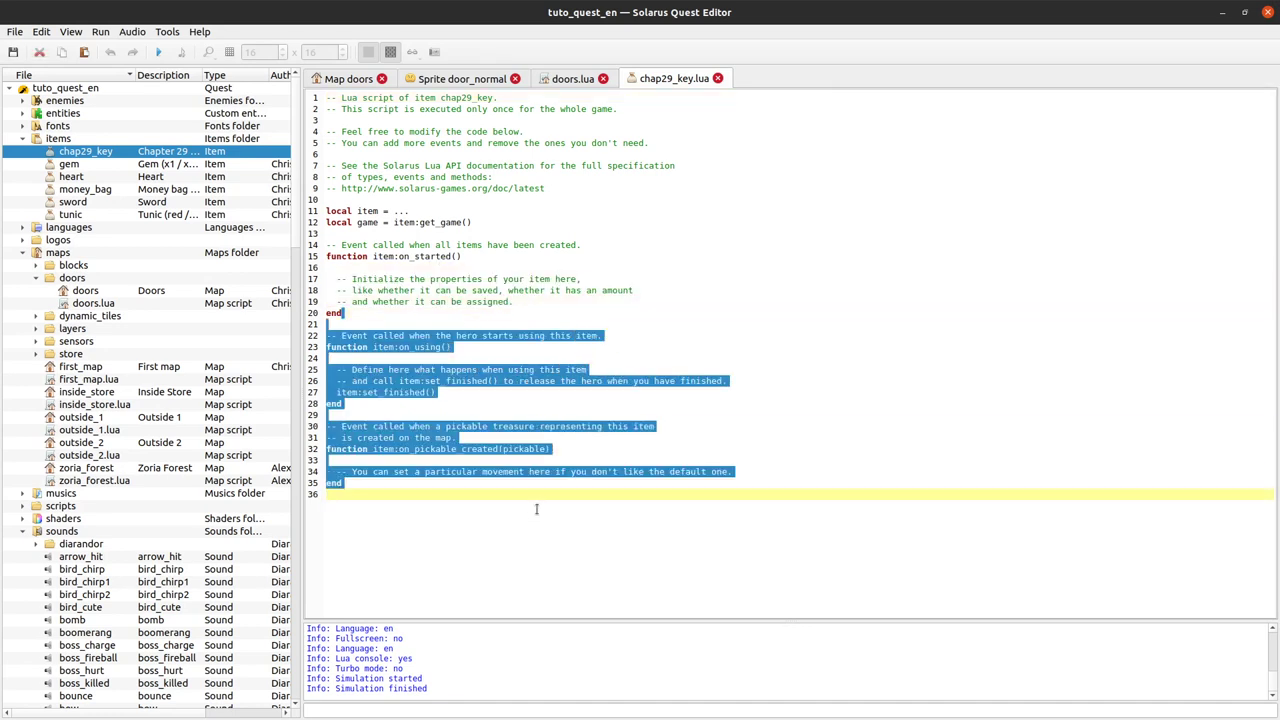
key(BackSpace)
Add item:set_savegame_variable("possession_chap29_key") inside on_started and save the script.
click(522, 302)
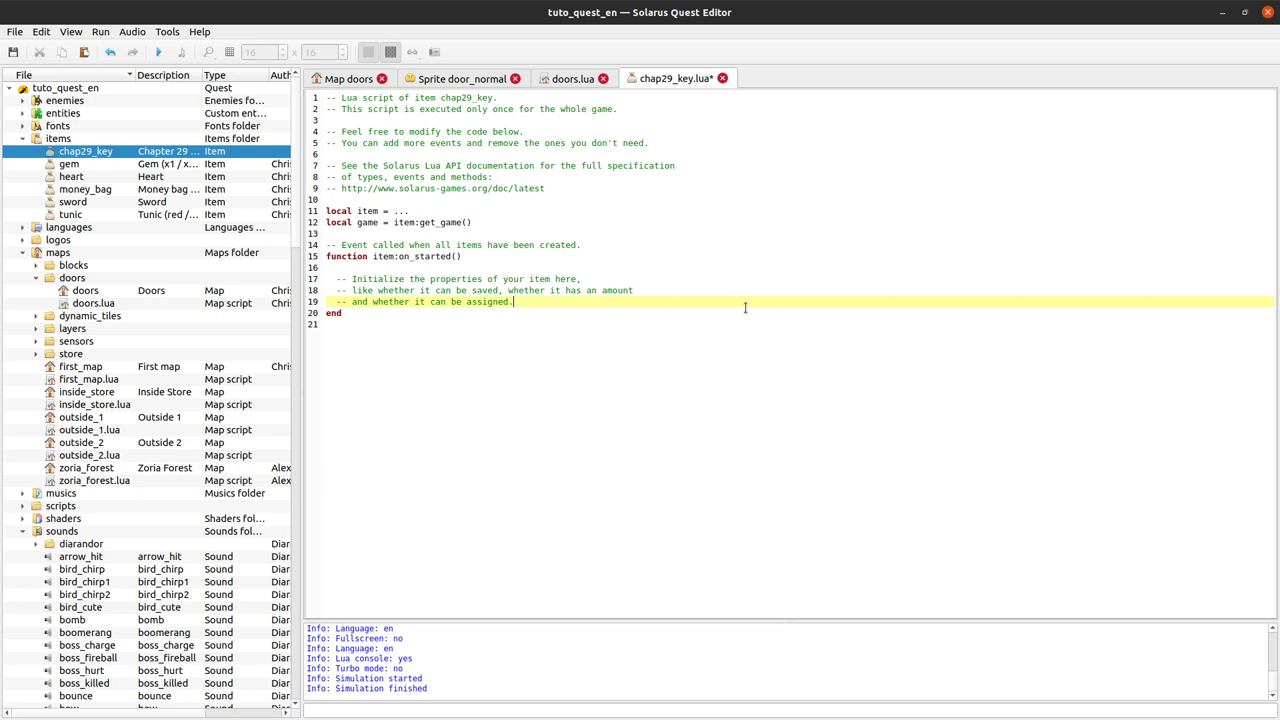
key(Return)
text(i)
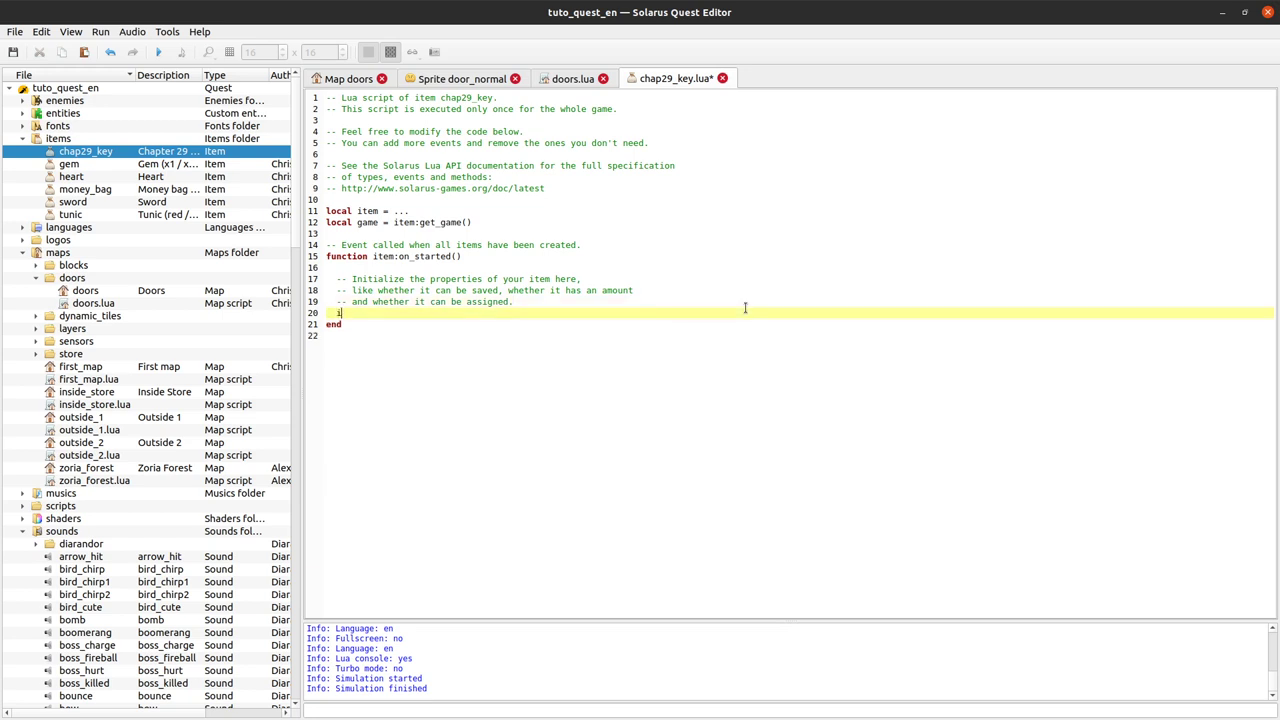
text(tem:set_savegame_variable(")
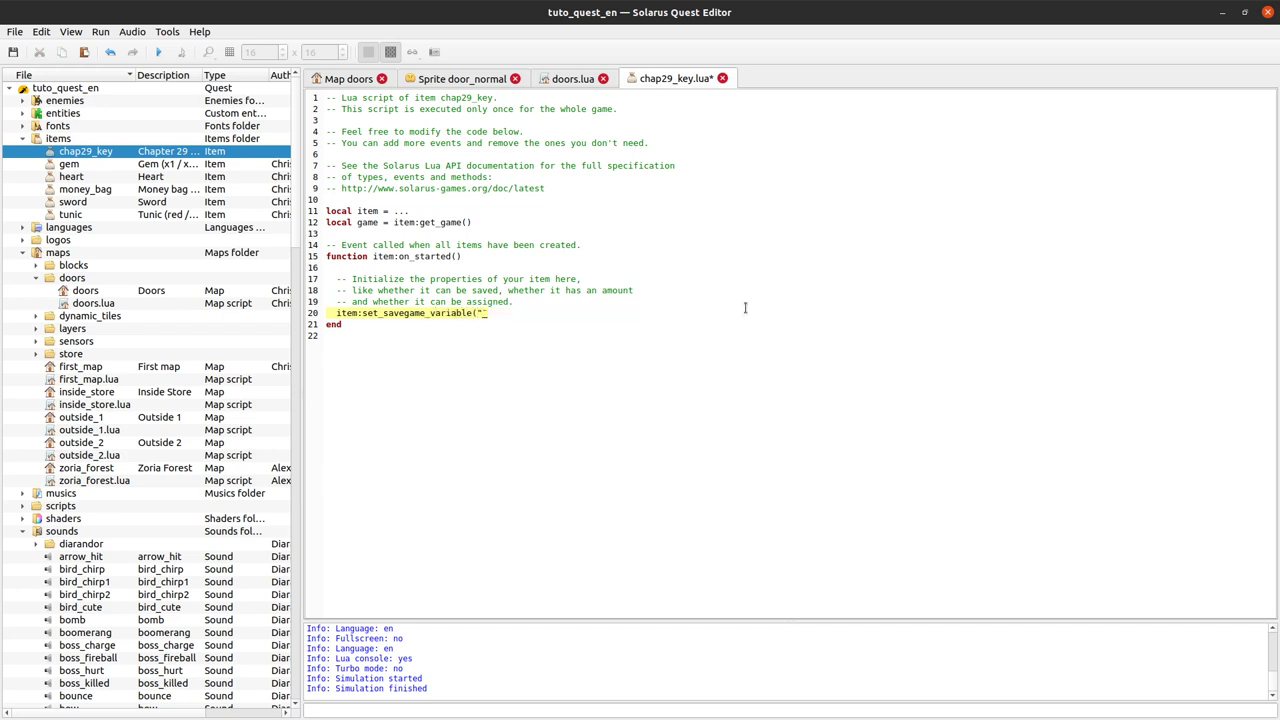
text(")
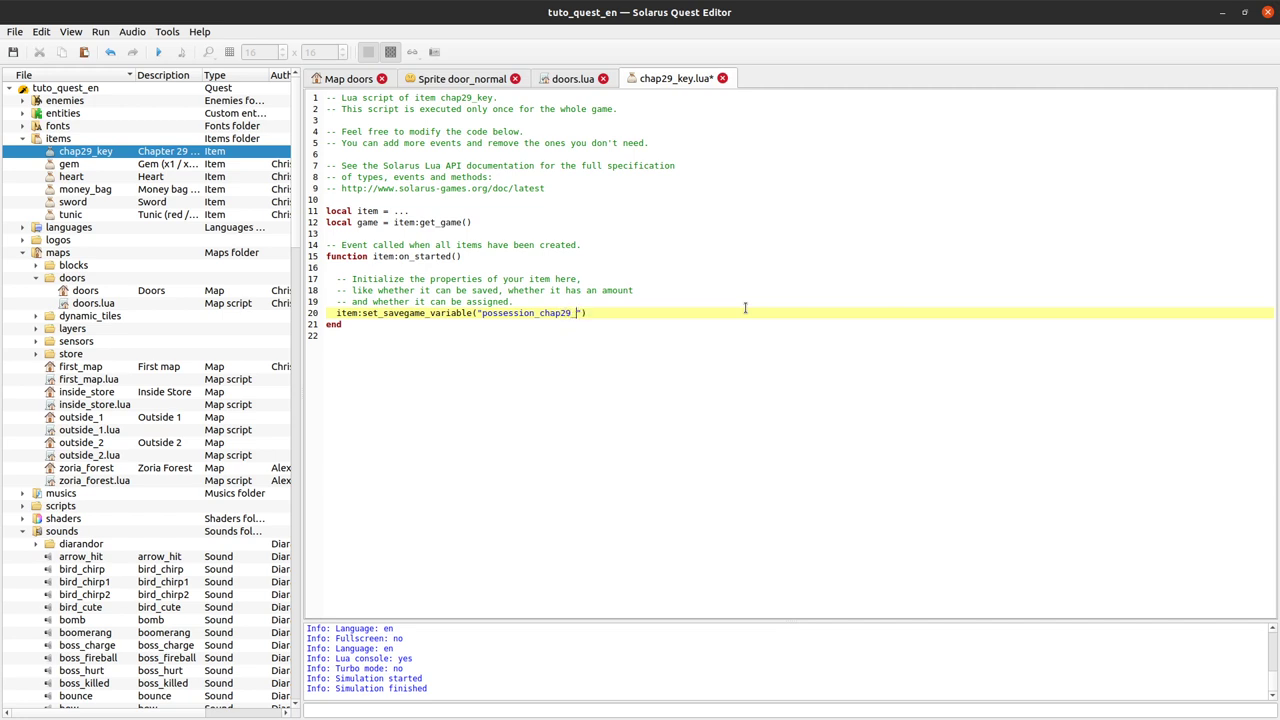
key(ctrl+s)
drag(432, 285, 472, 290)
On the doors map, set door_a_1 to open By hero, item required, with the Chapter 29 key.
click(664, 317)
click(422, 80)
click(357, 82)
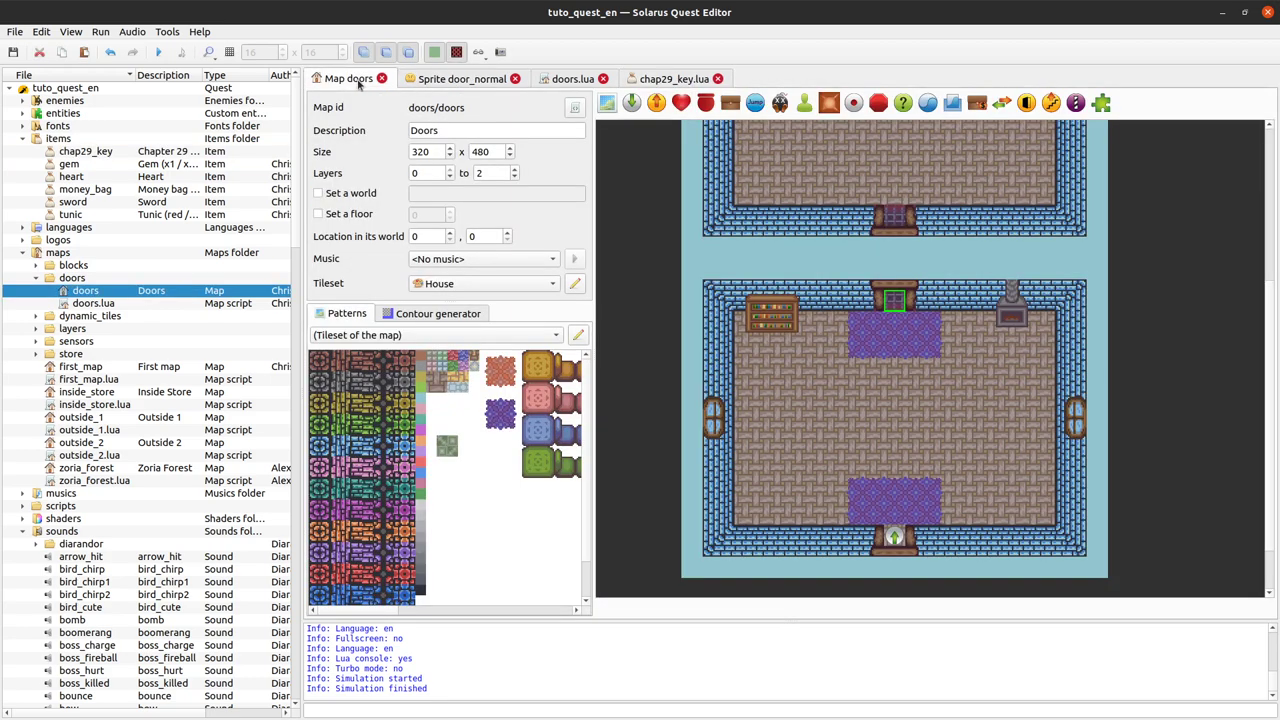
double_click(896, 304)
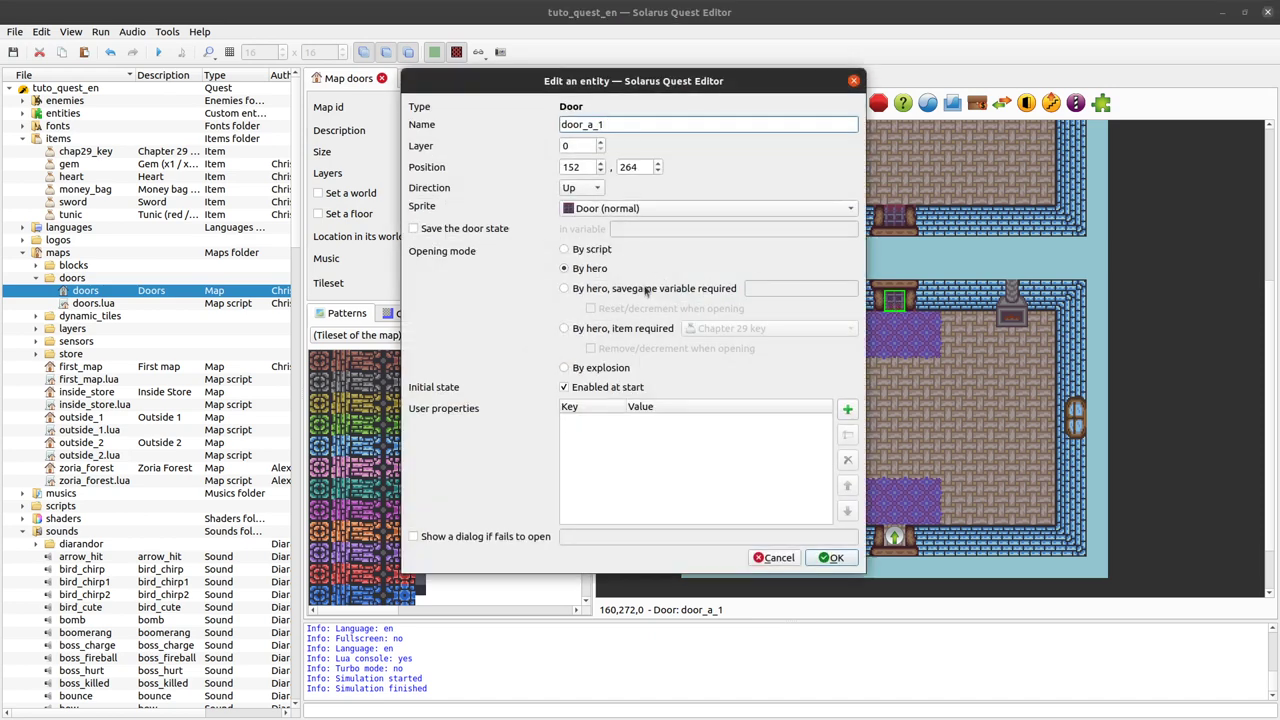
click(642, 328)
click(750, 330)
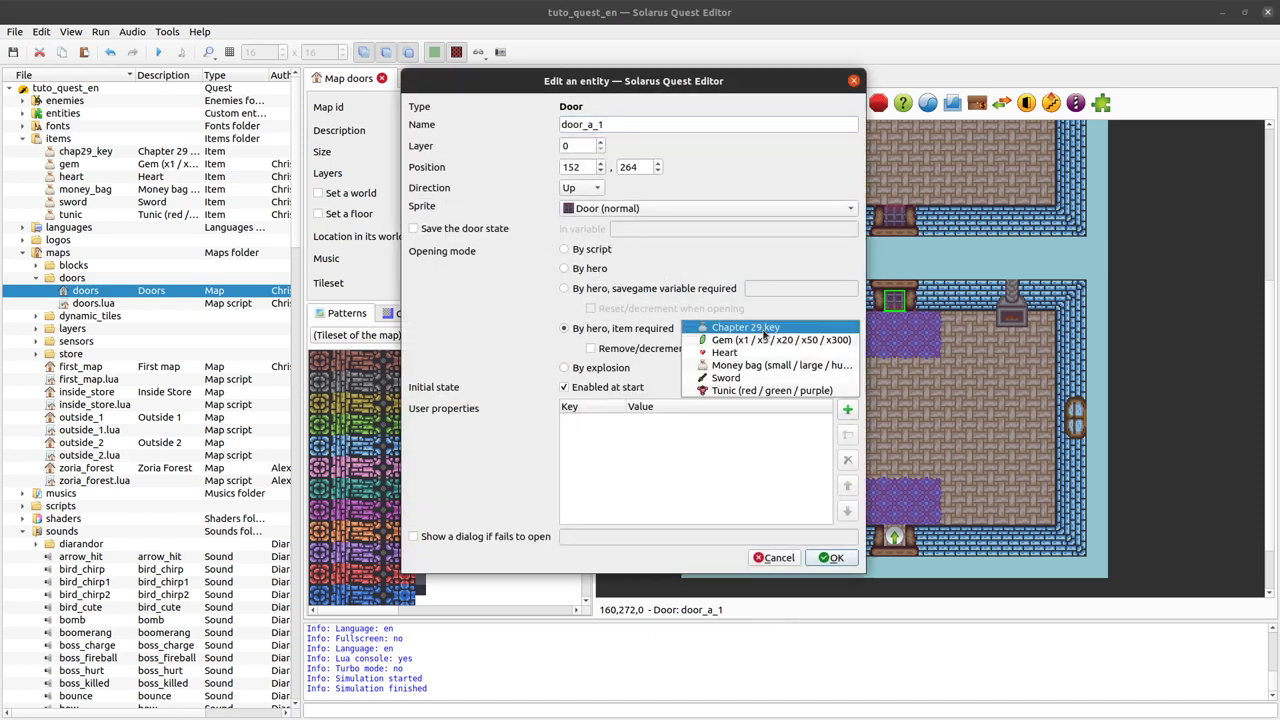
click(755, 330)
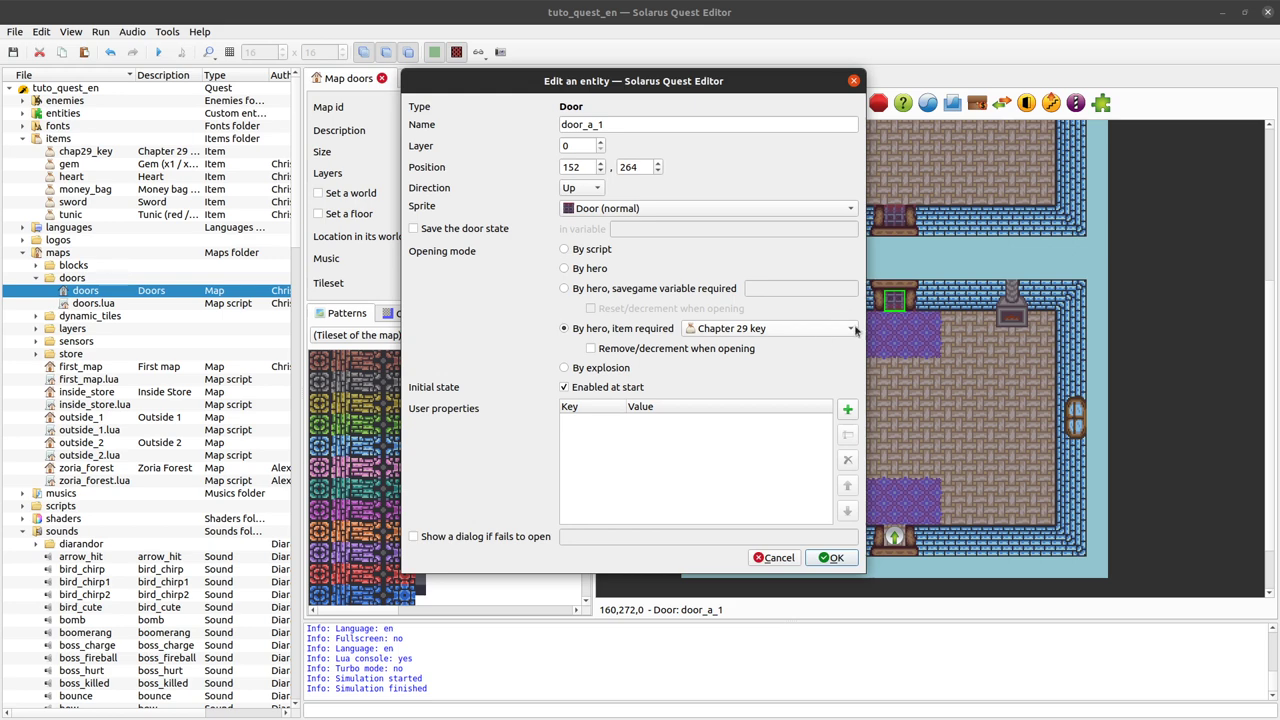
drag(790, 91, 722, 77)
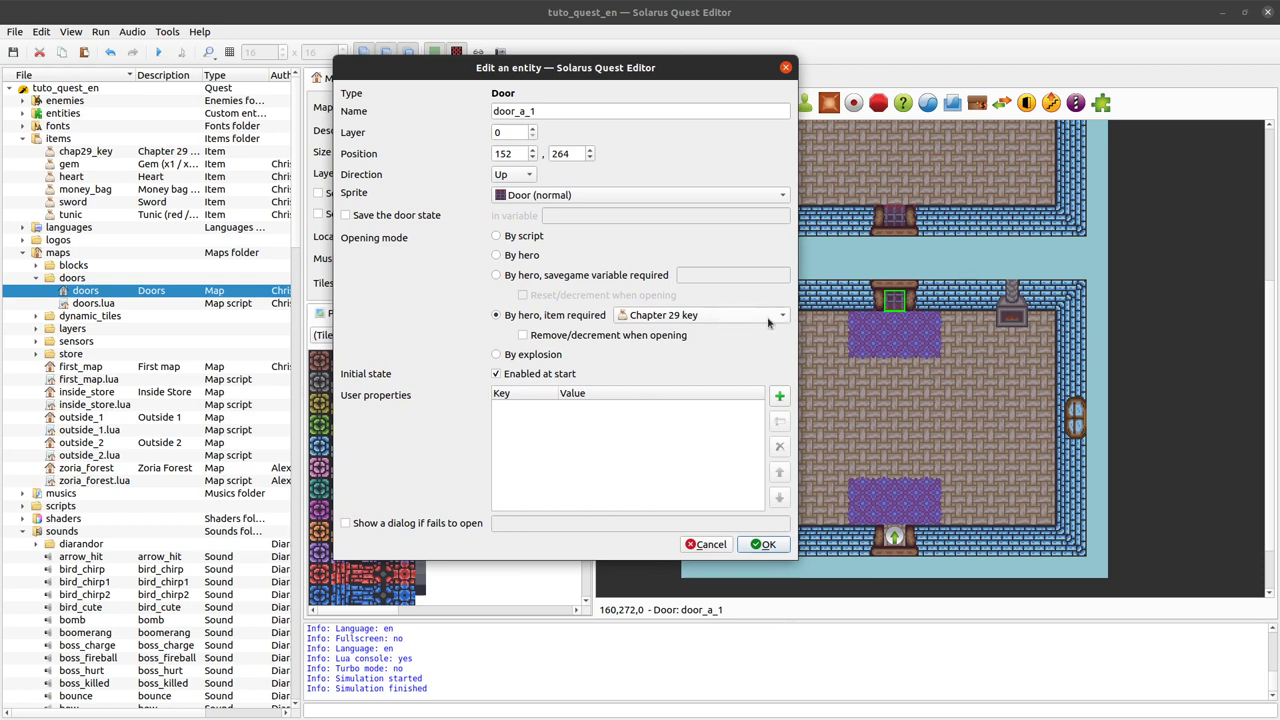
click(760, 544)
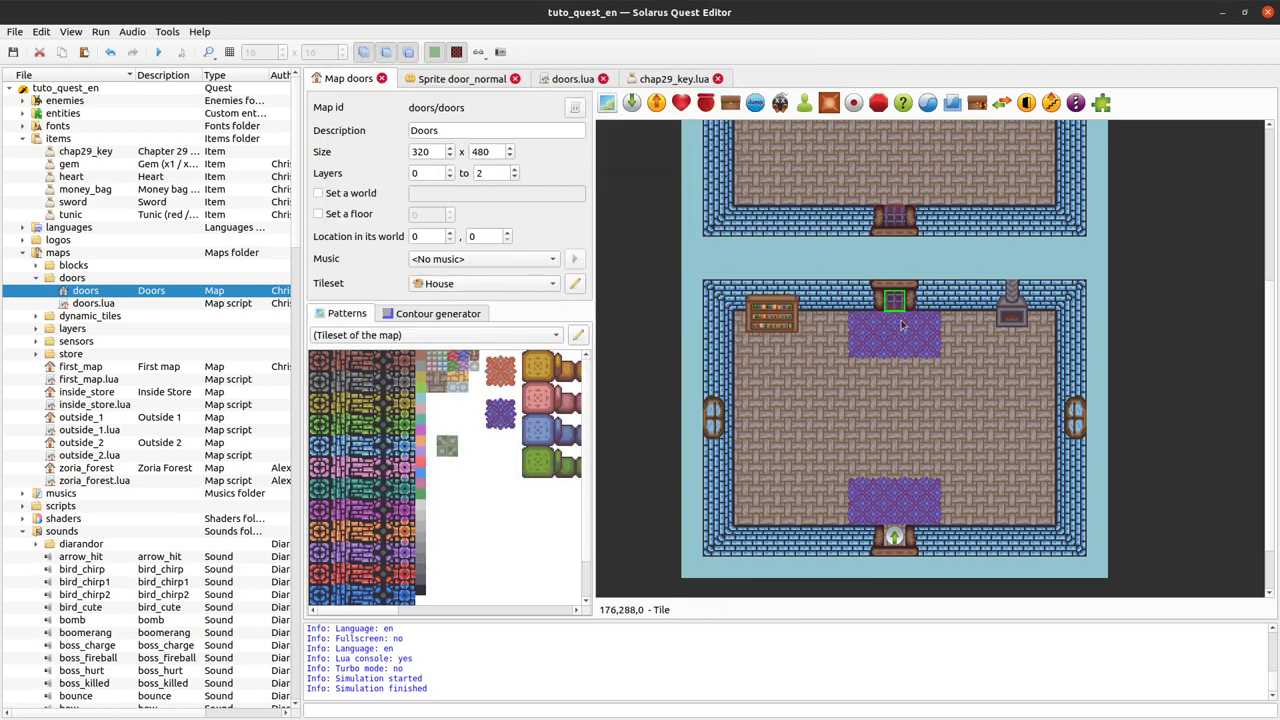
Recheck door_a_1's settings, then start making door_a_2 require the Chapter 29 key.
double_click(895, 300)
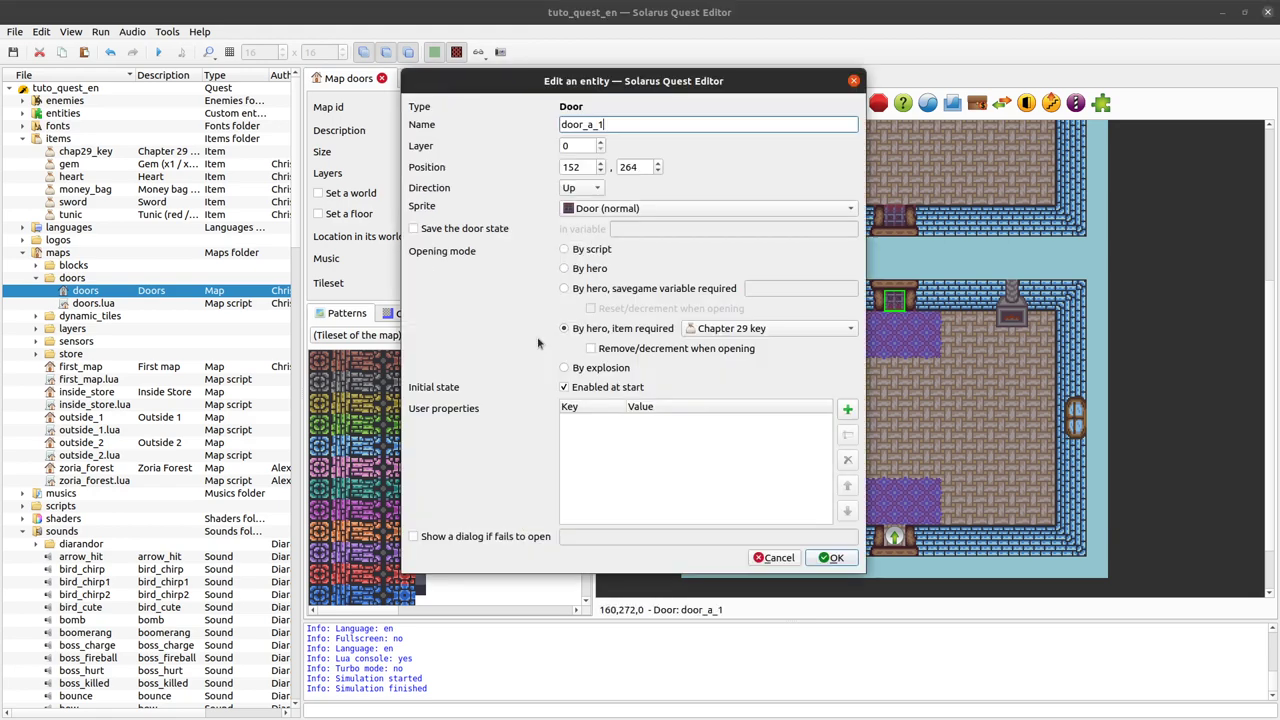
click(838, 557)
double_click(895, 217)
click(598, 329)
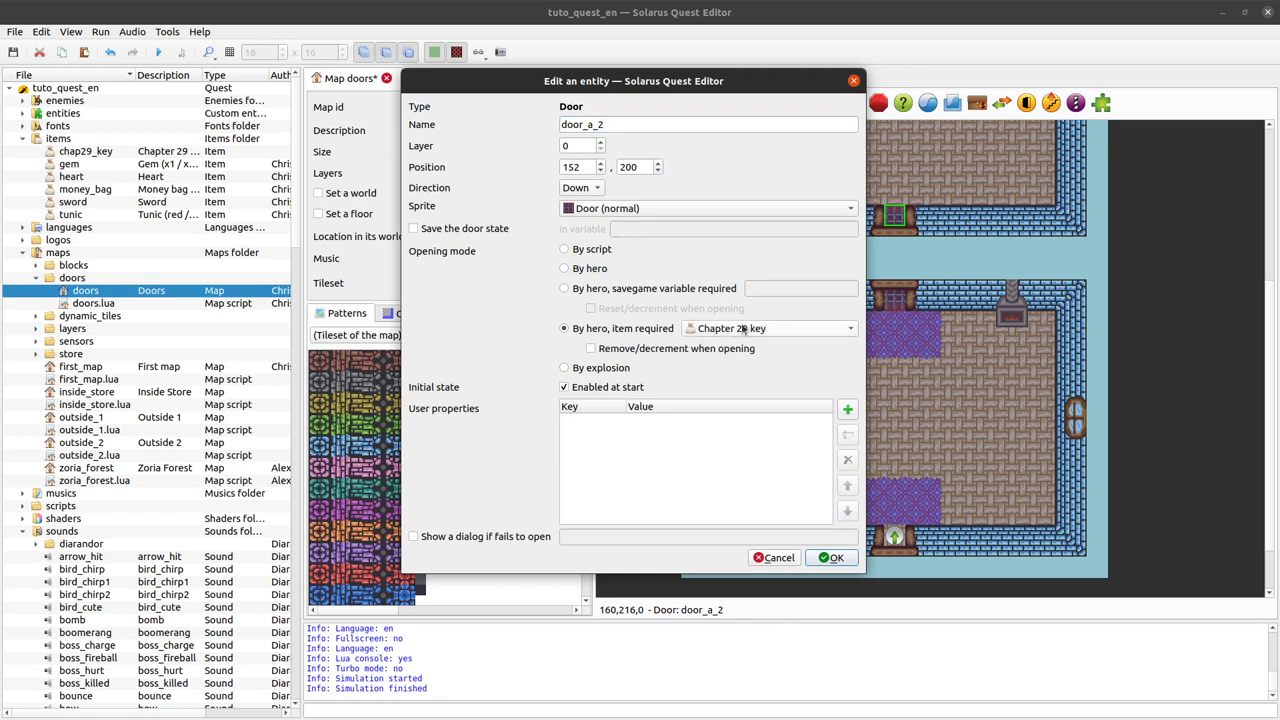
Confirm door_a_2, then place a chest with the Chest (blue) sprite in the lower room.
click(848, 558)
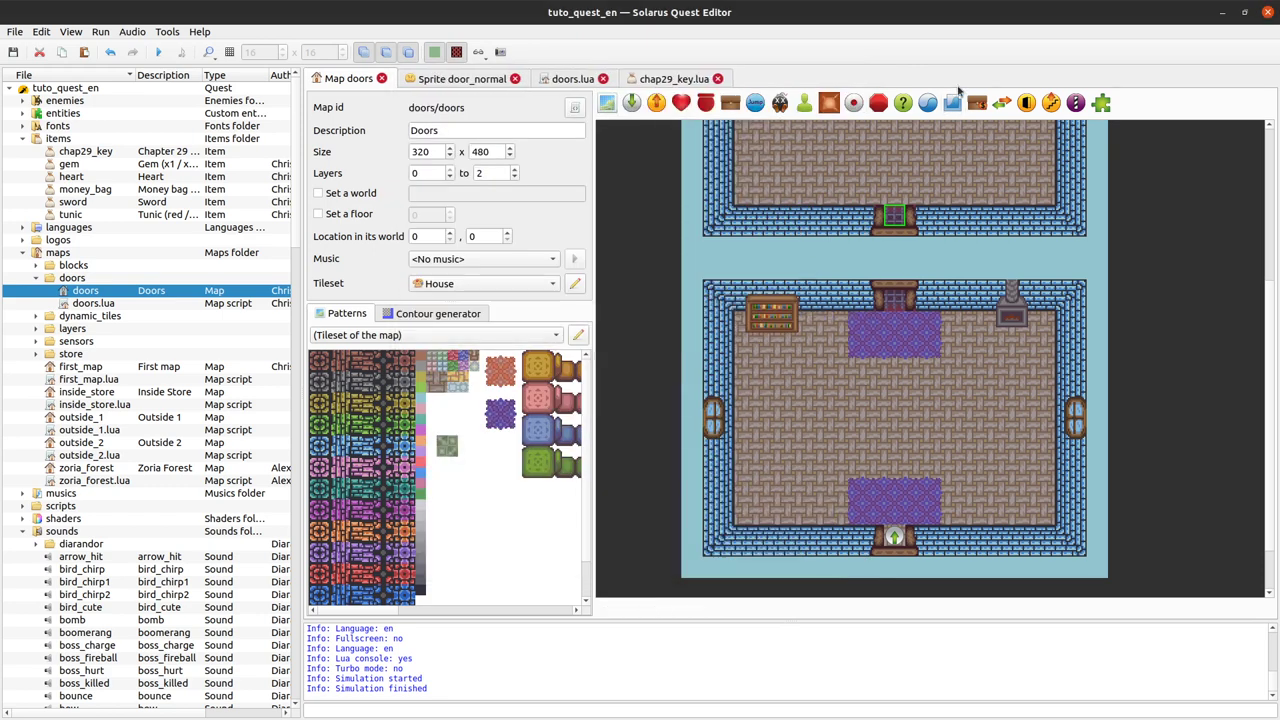
click(729, 103)
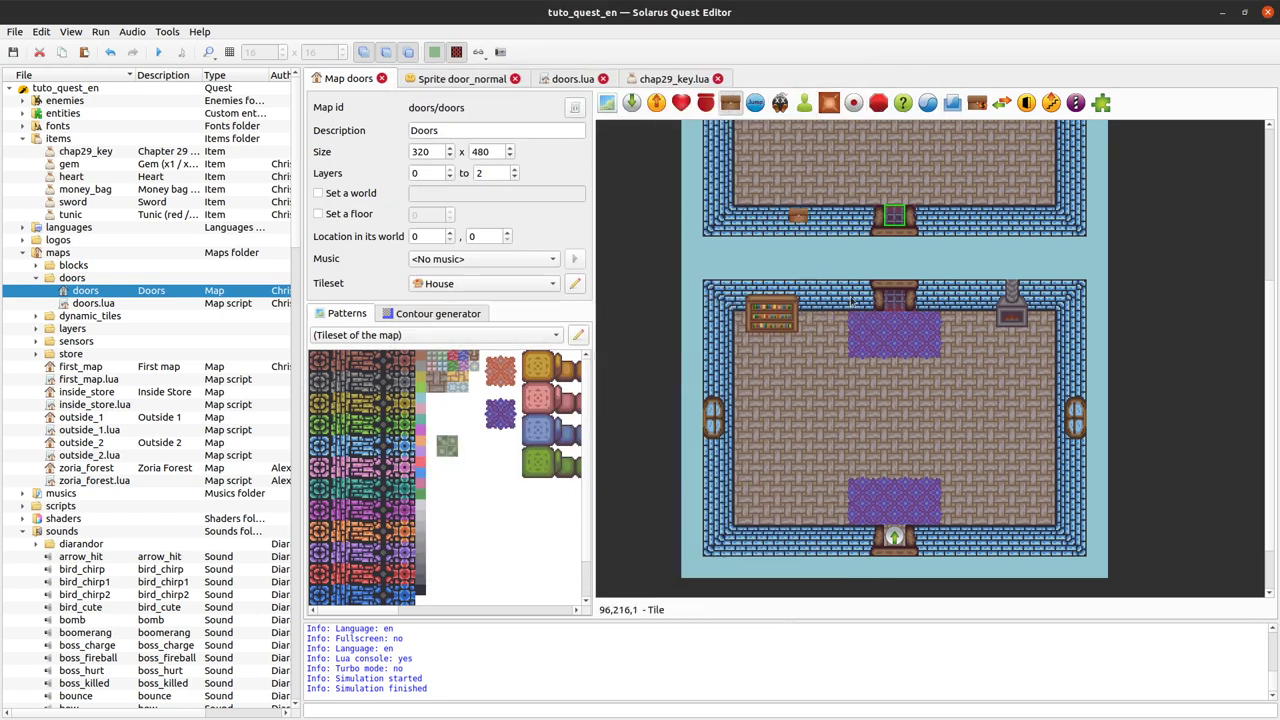
click(831, 333)
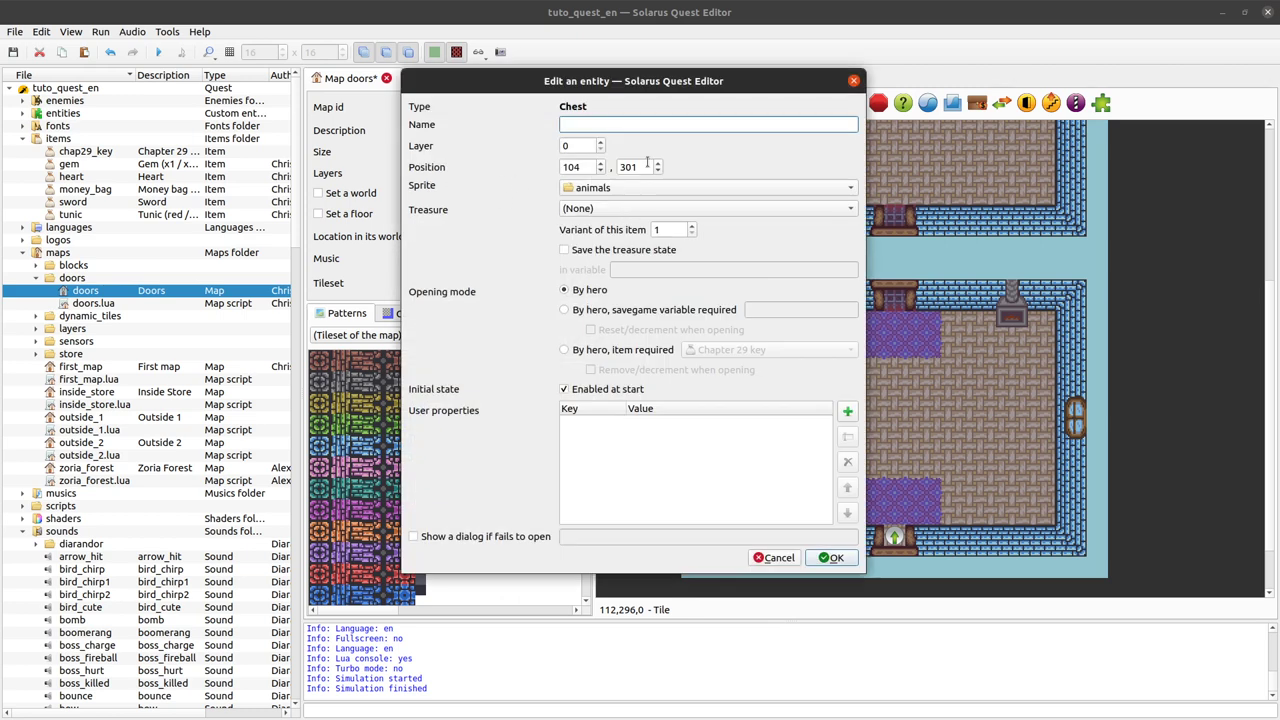
click(626, 193)
click(566, 212)
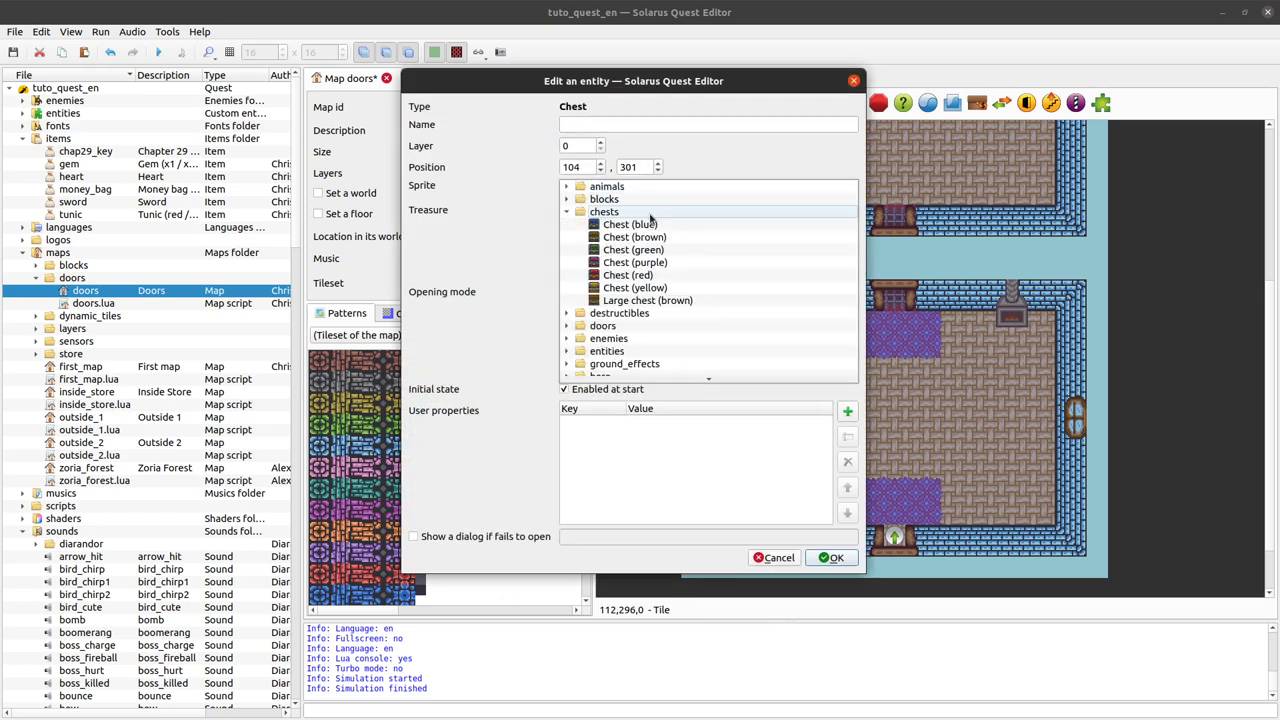
click(632, 224)
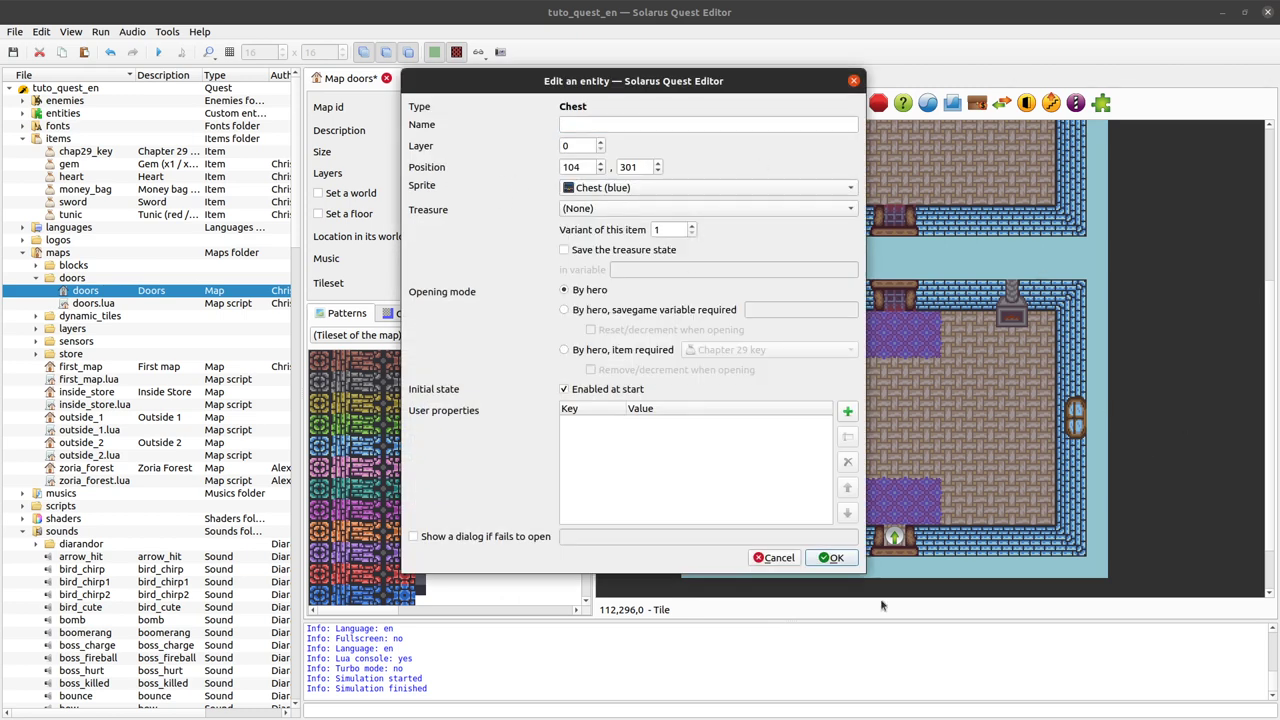
Put the Chapter 29 key in the chest as its treasure and add the chest to the map.
click(608, 208)
click(624, 218)
double_click(668, 229)
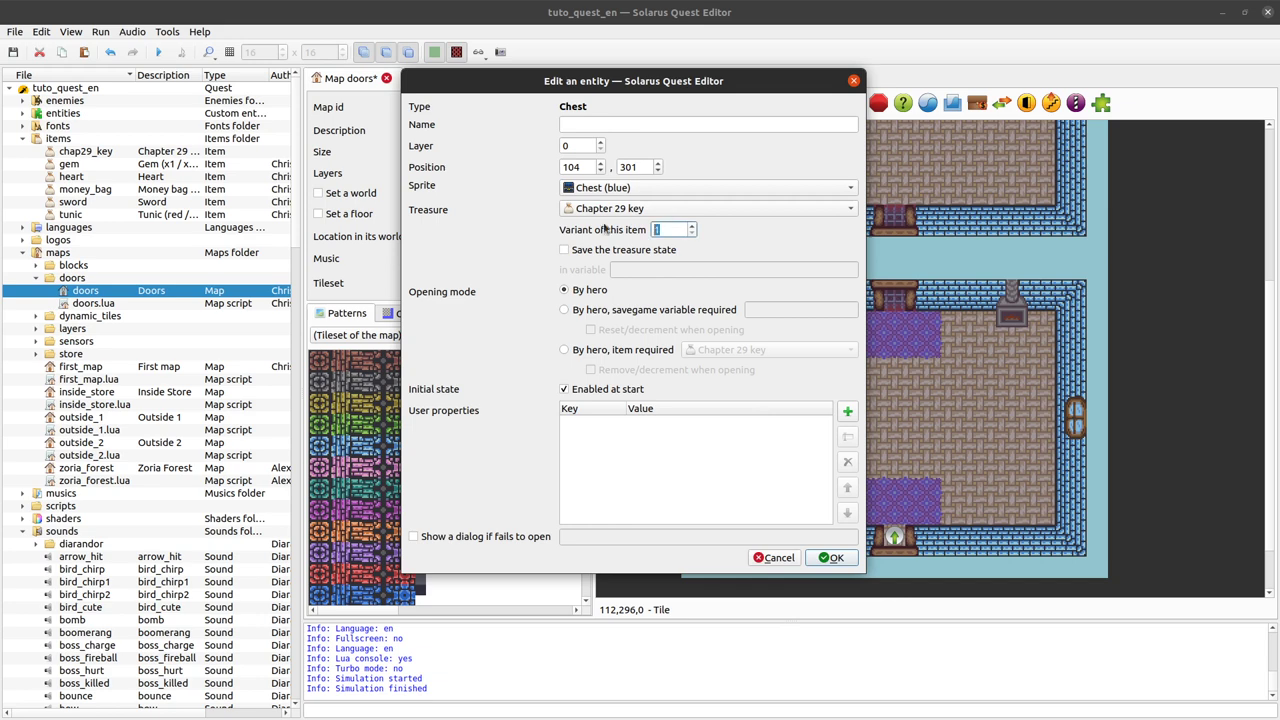
click(832, 558)
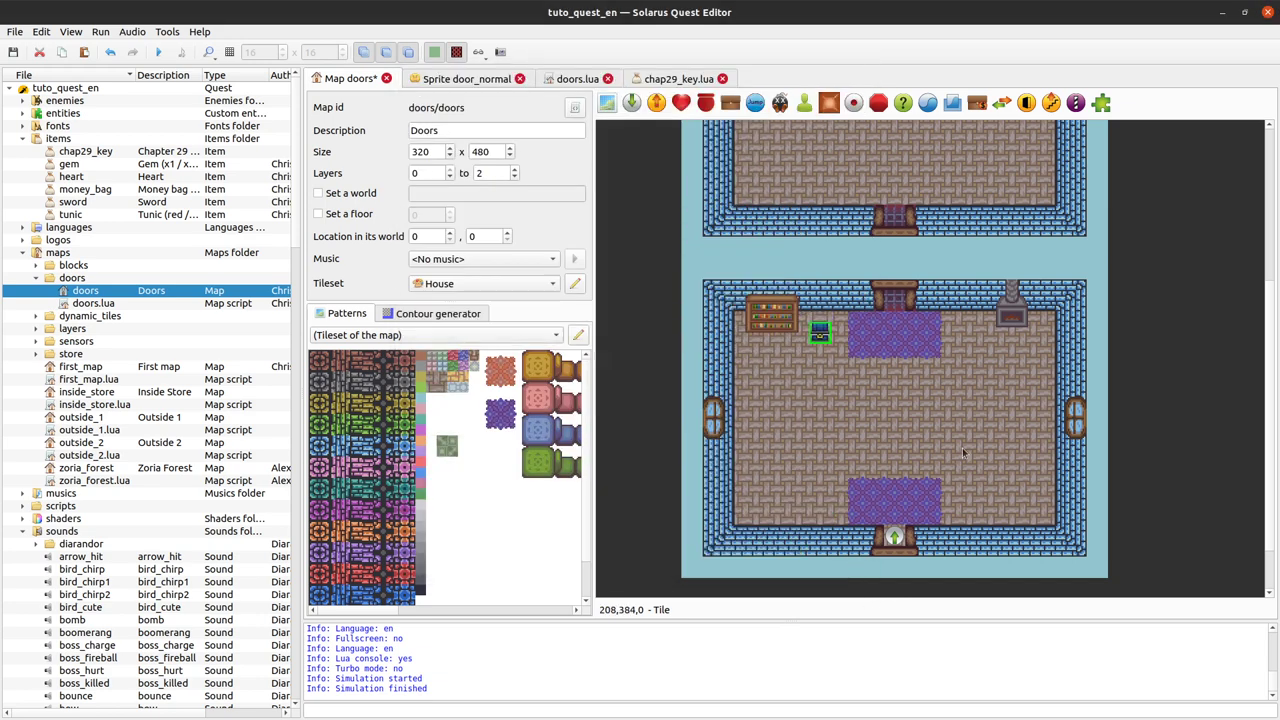
Run Tutorial Quest and walk the hero up toward the key-locked top door.
click(158, 52)
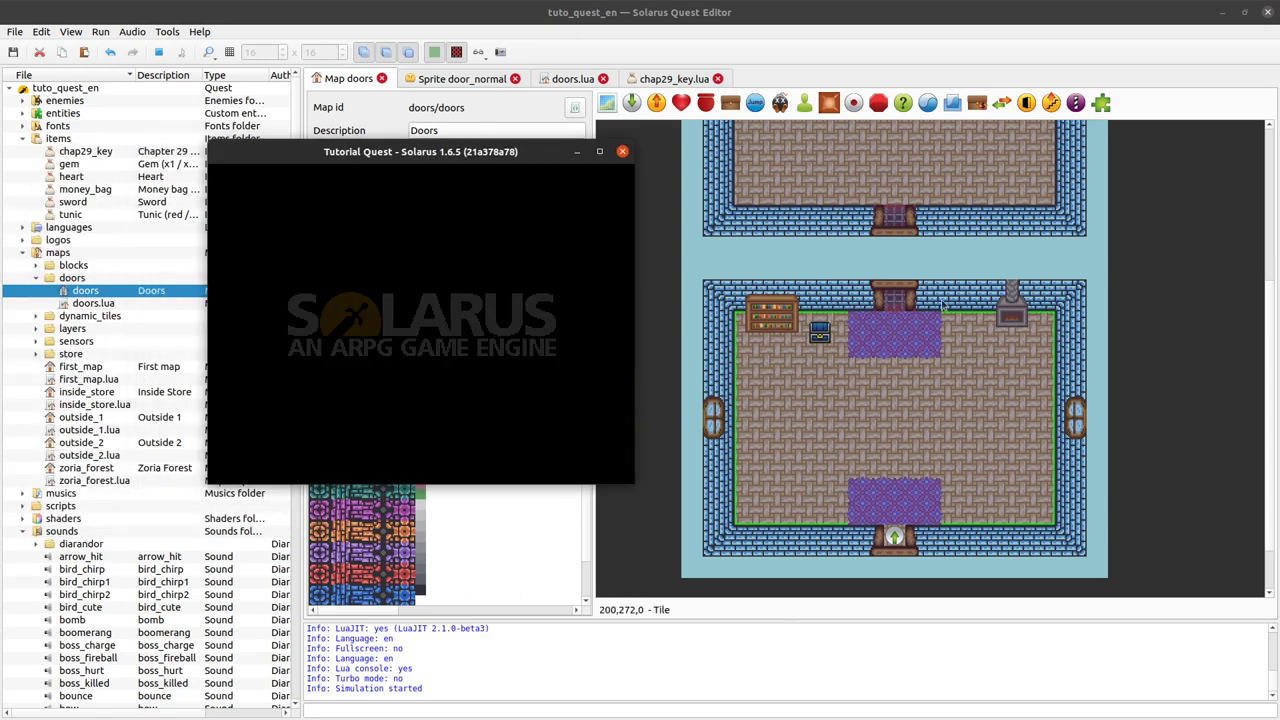
key(Up)
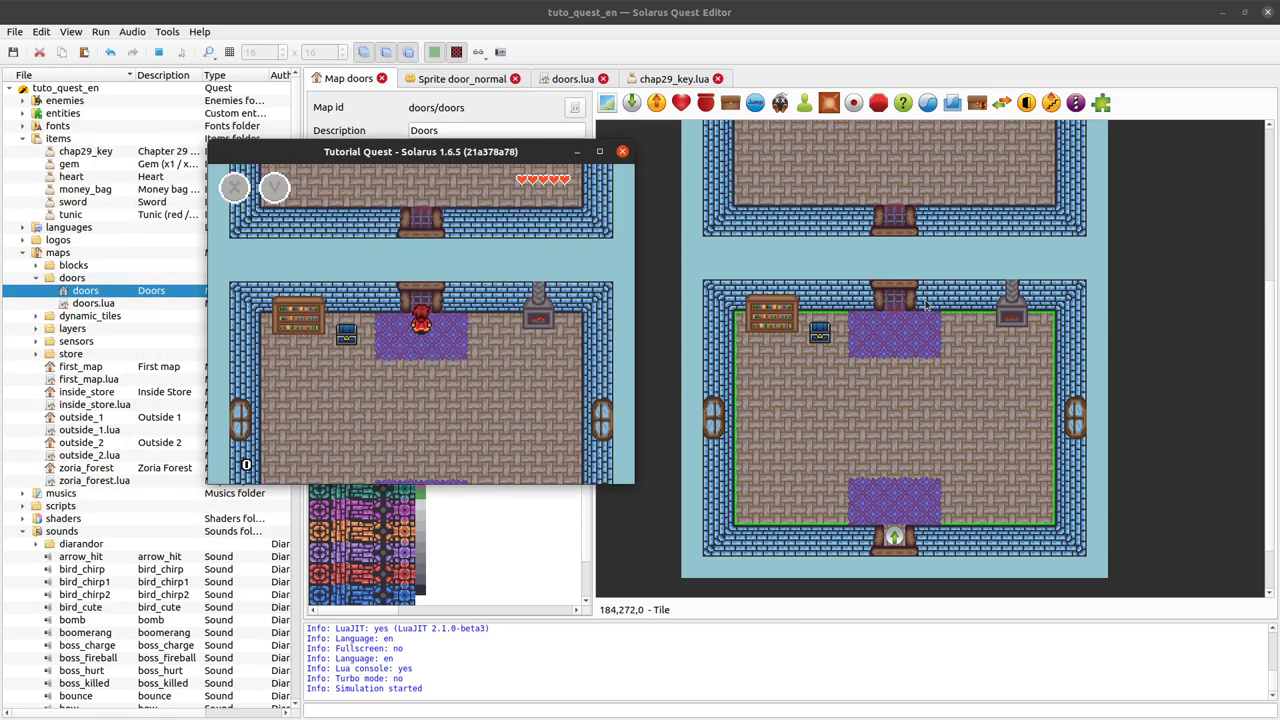
Close the test game and switch door_a_1 and door_a_2 to the Door (small key) sprite.
click(622, 151)
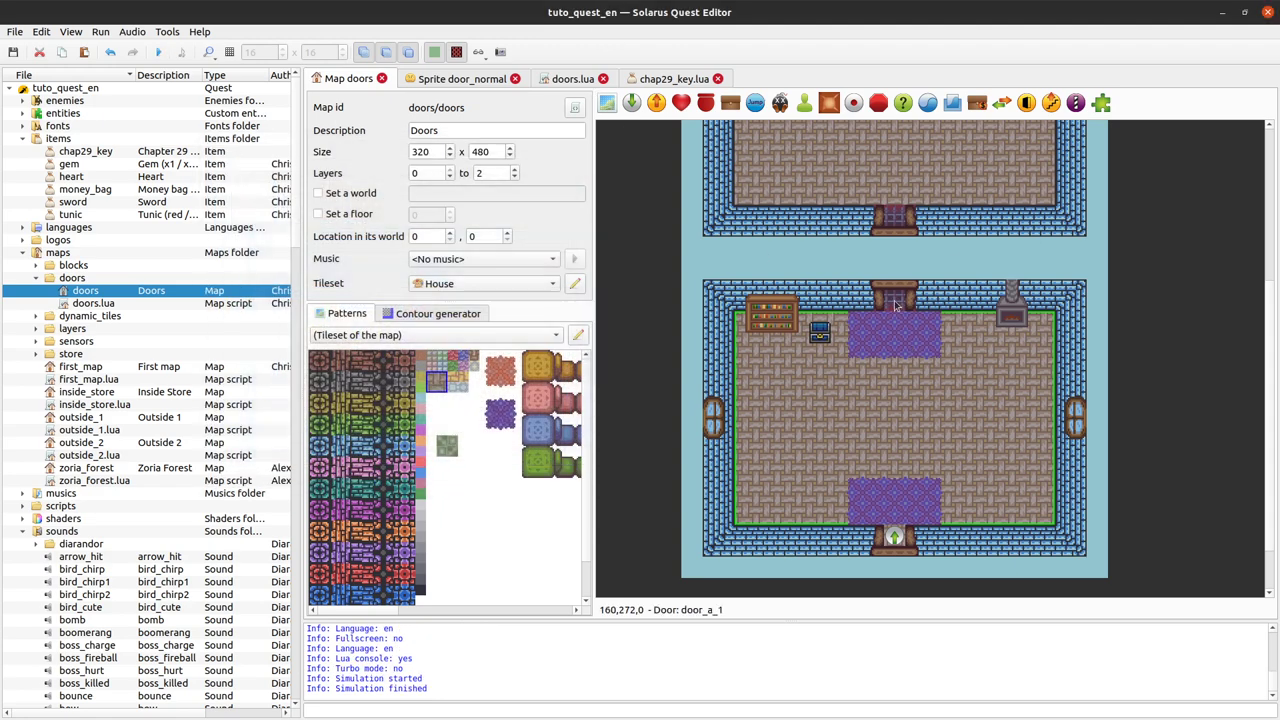
double_click(895, 300)
click(633, 209)
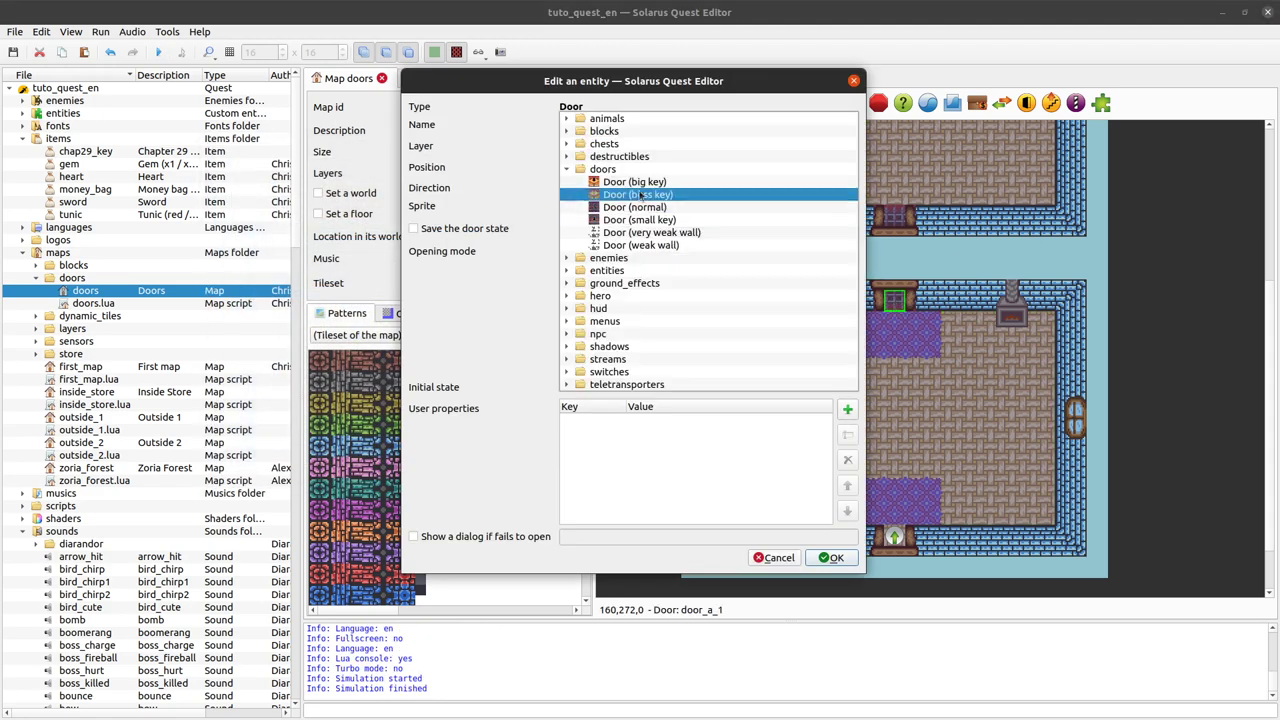
click(672, 219)
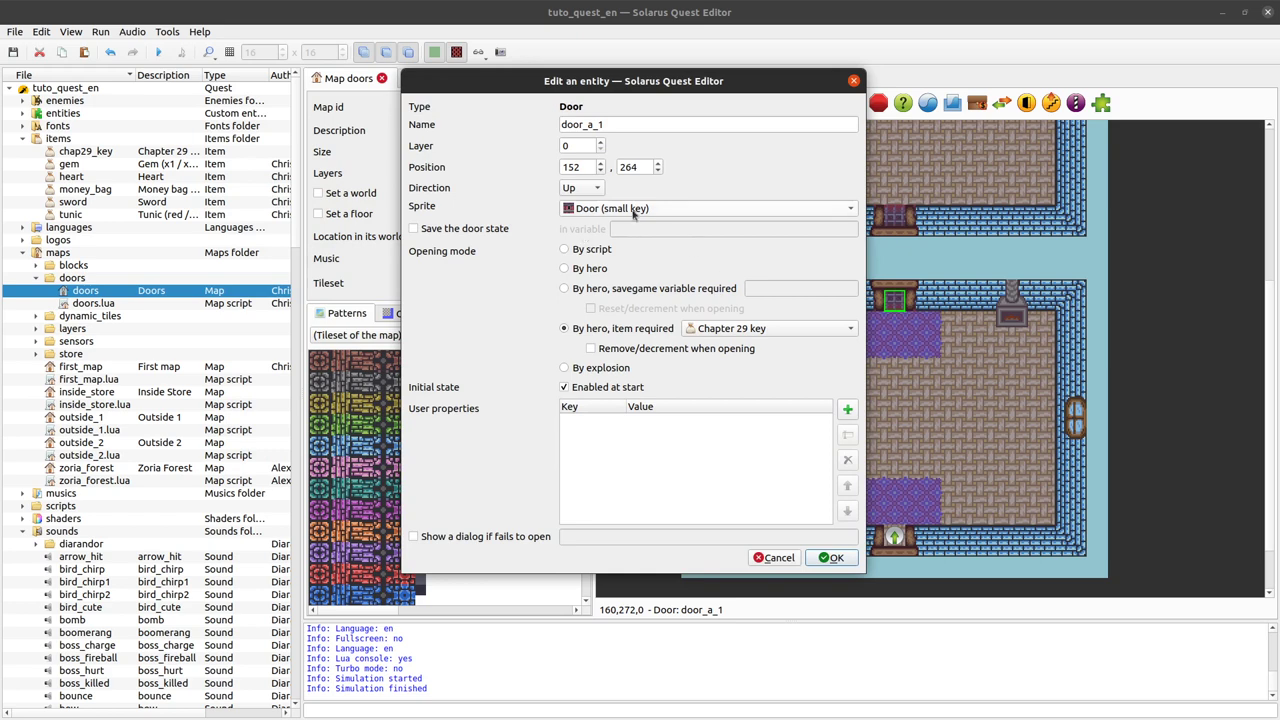
click(833, 558)
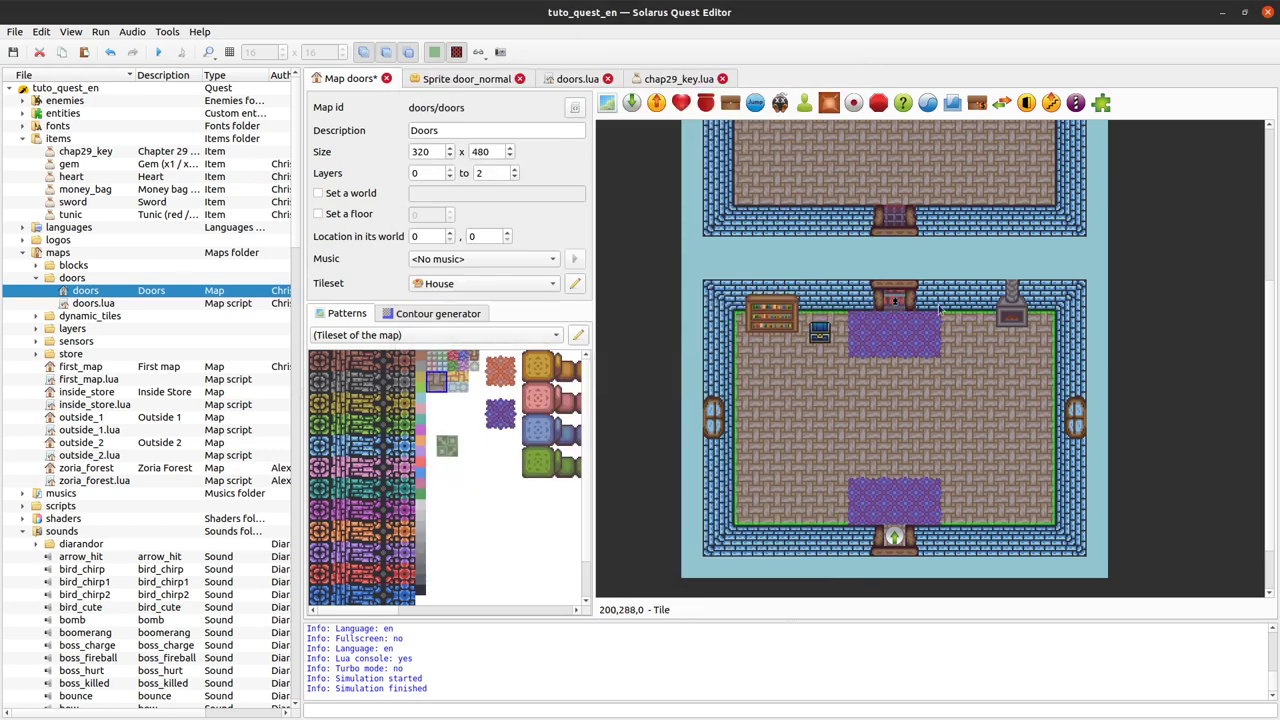
double_click(895, 216)
click(684, 206)
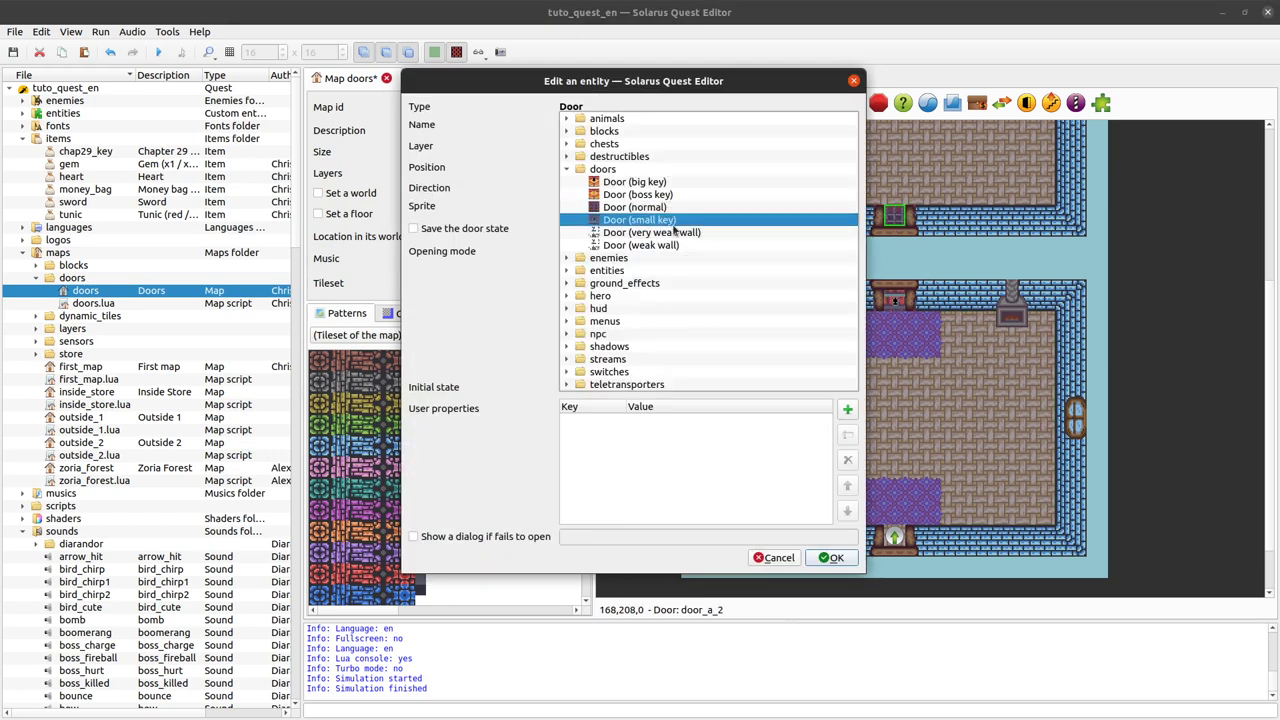
click(681, 220)
click(831, 558)
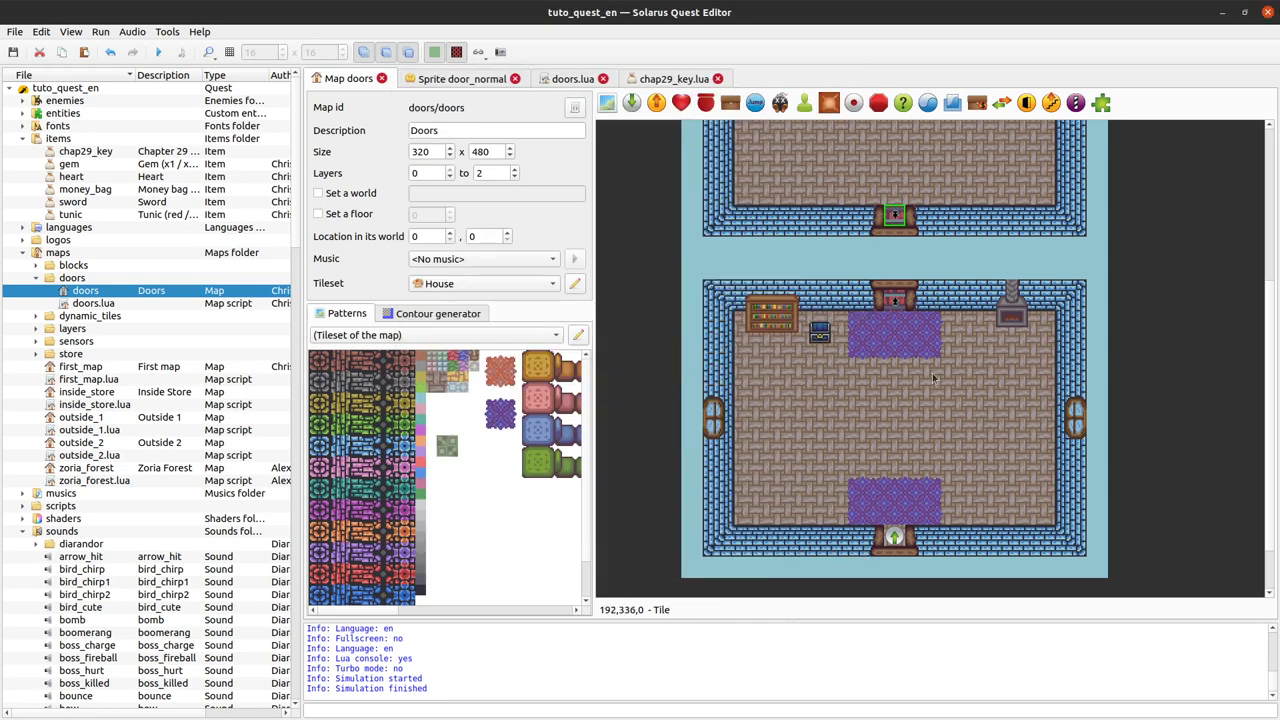
click(158, 52)
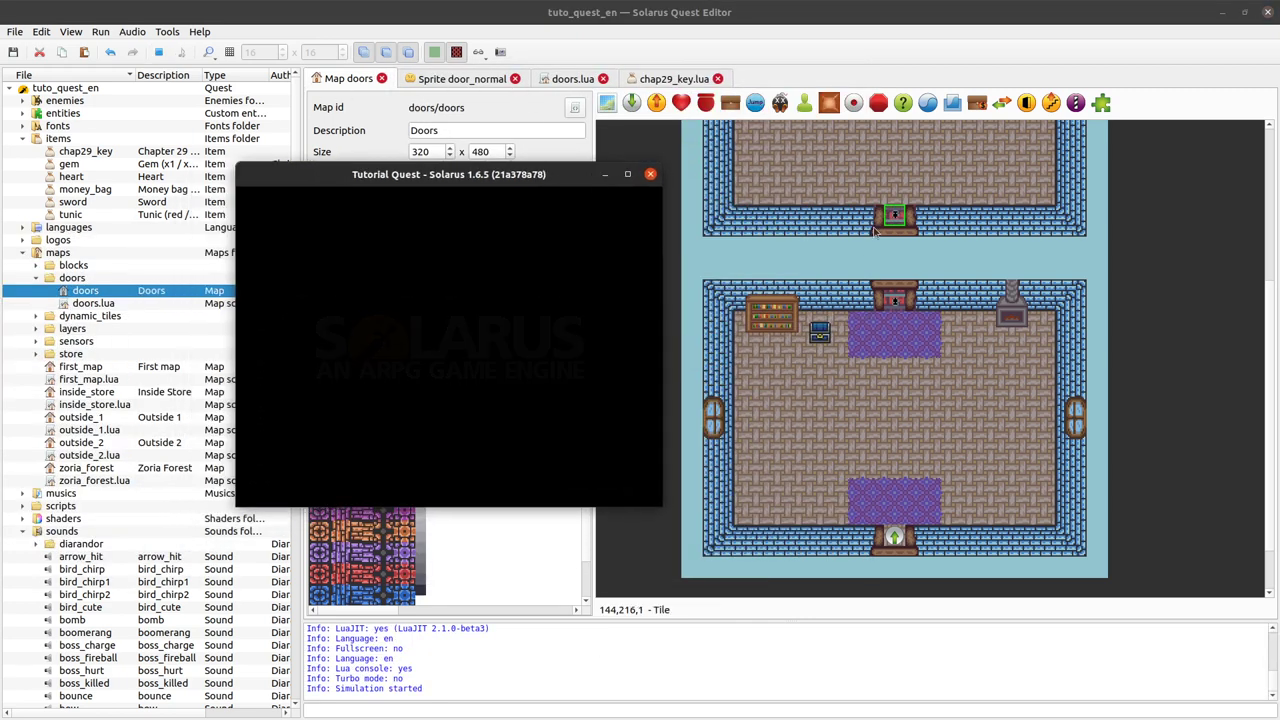
key(Up)
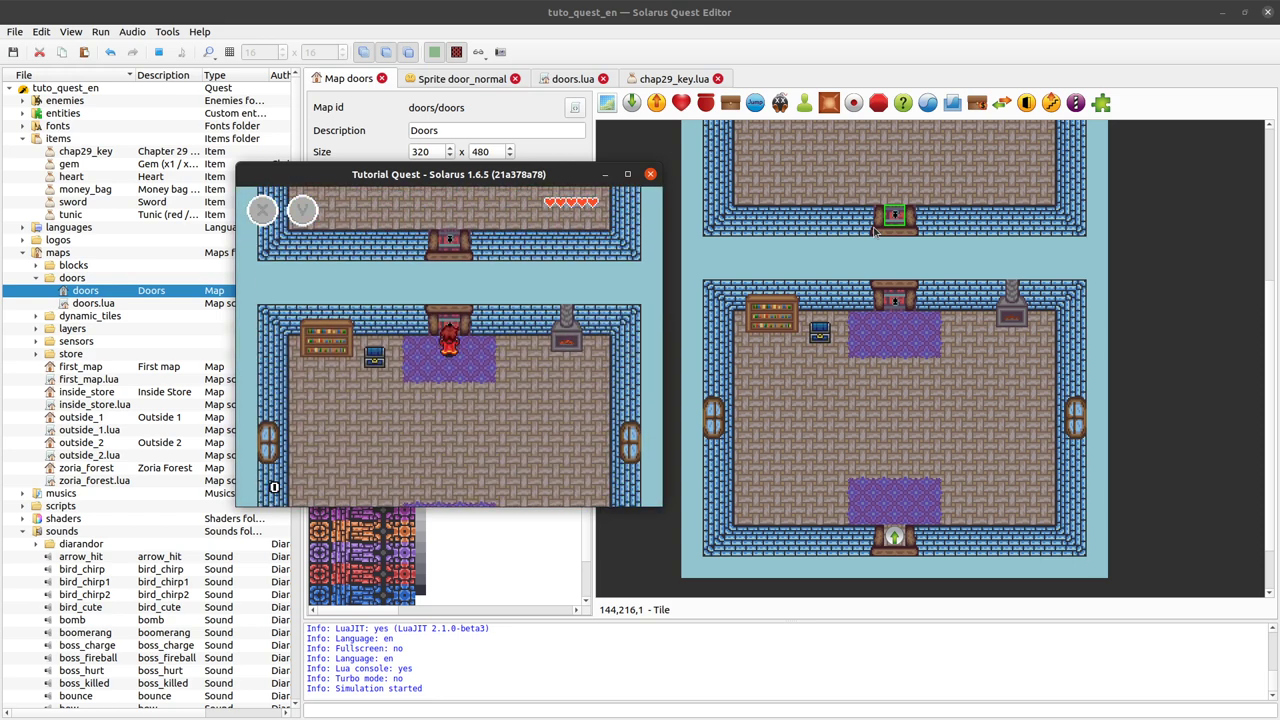
key(Down)
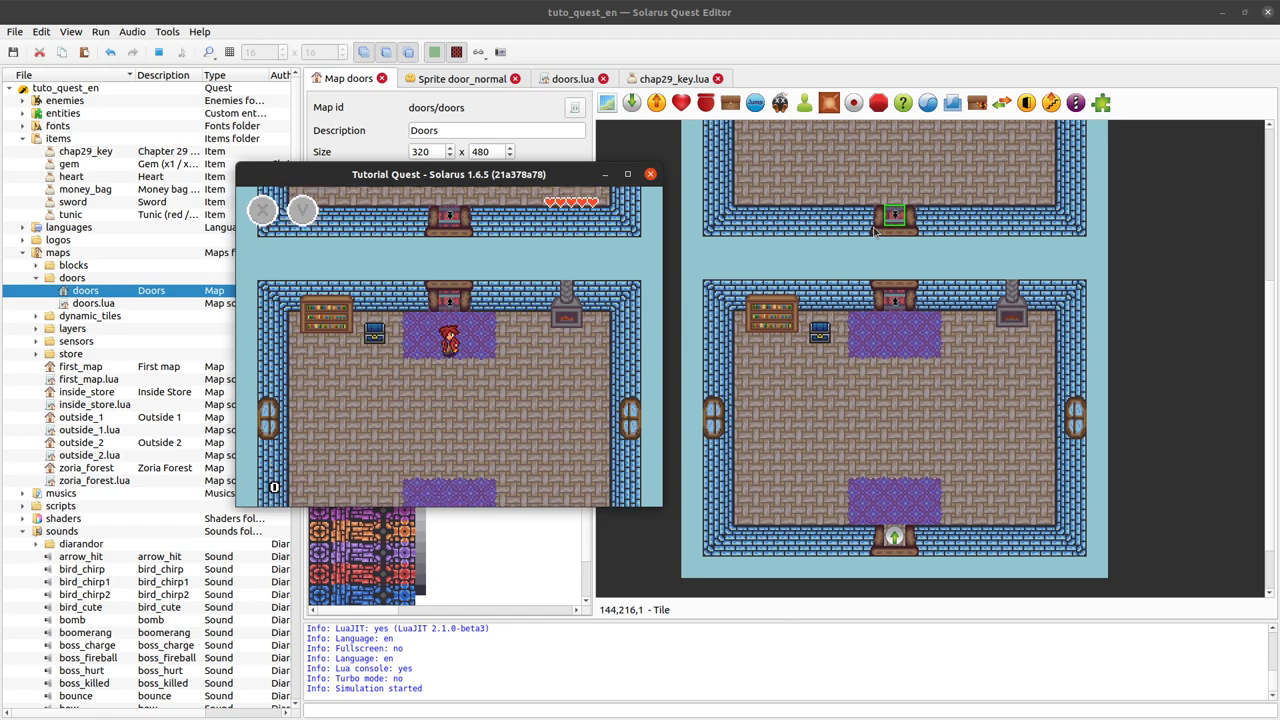
key(Left)
key(Up)
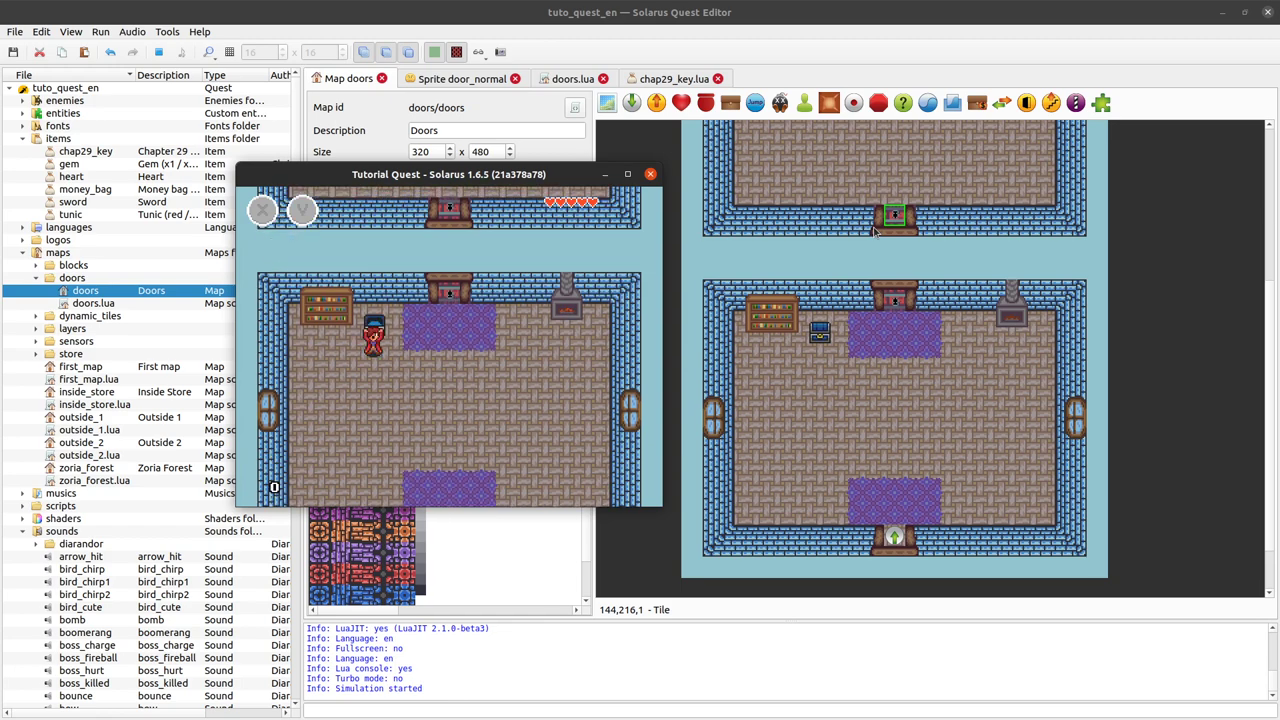
key(Up)
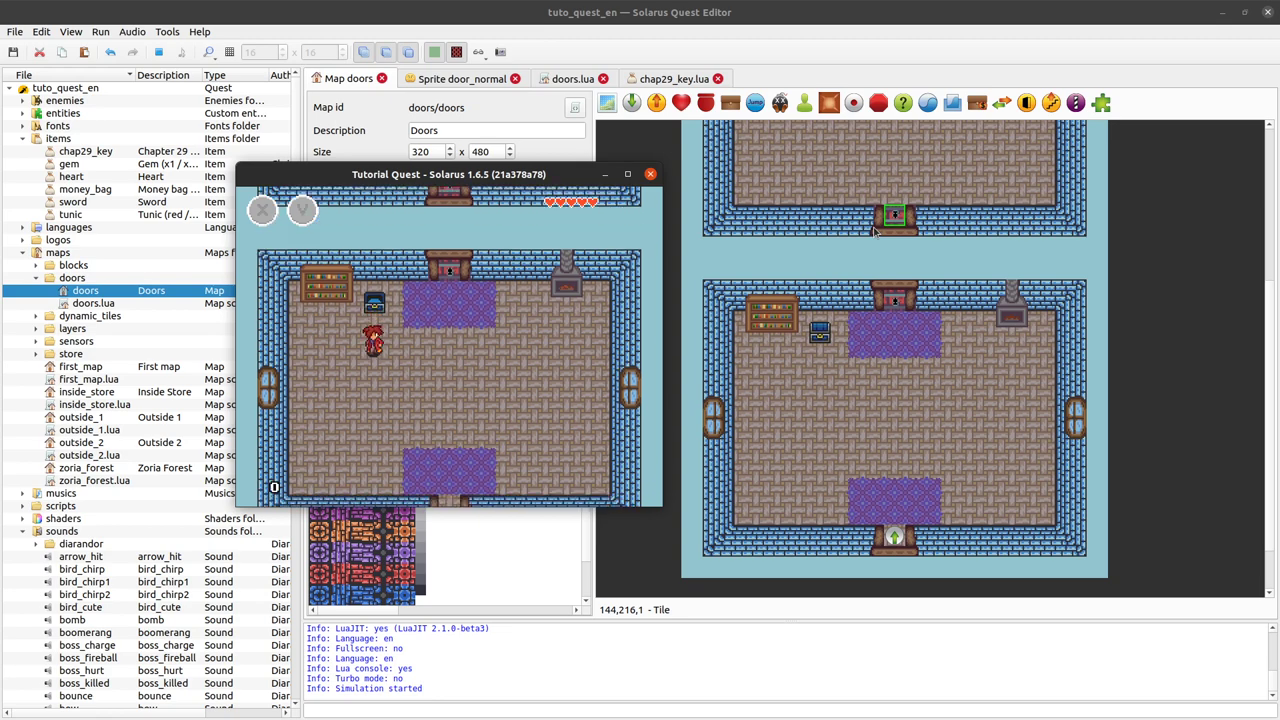
key(Left)
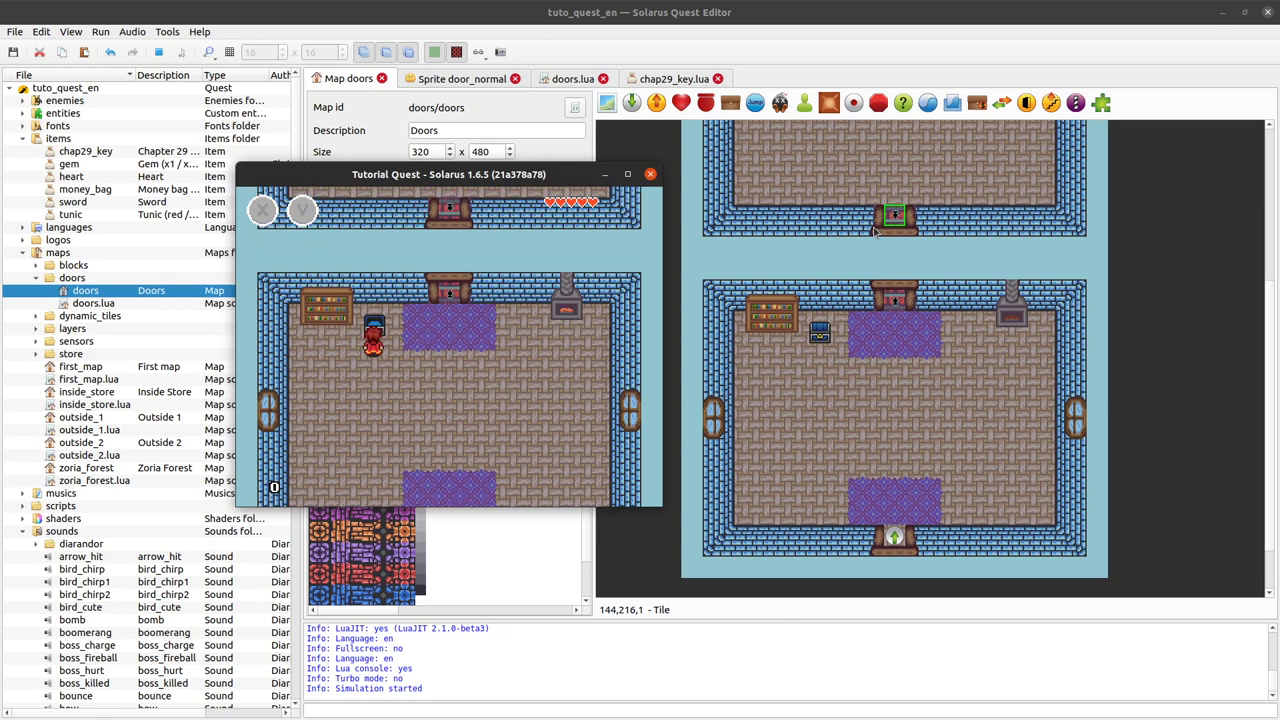
key(Right)
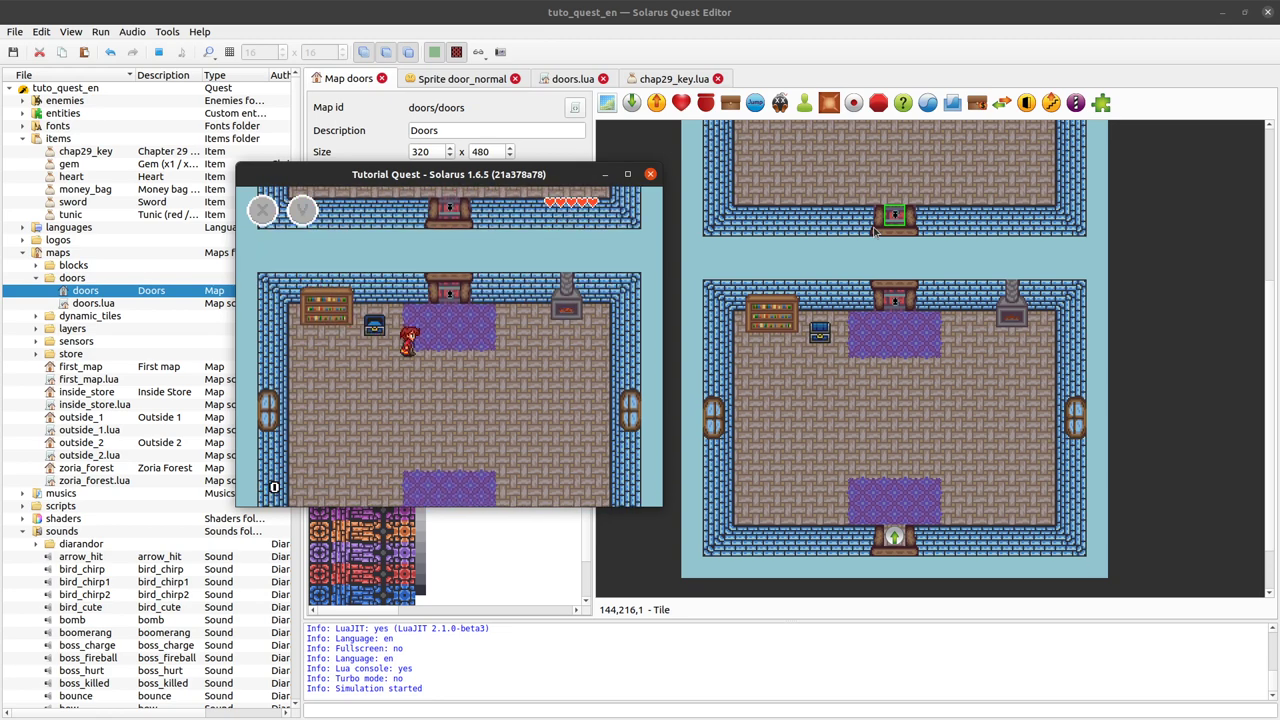
key(Up)
key(Right)
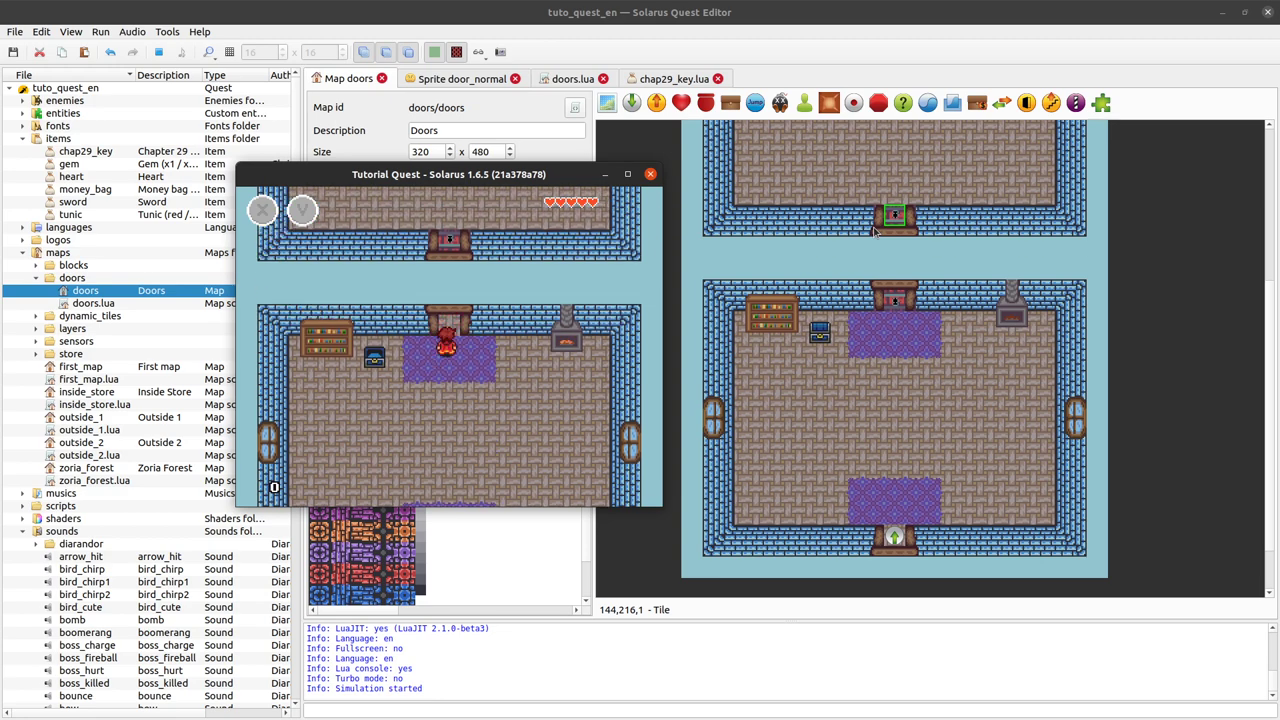
key(Up)
key(space)
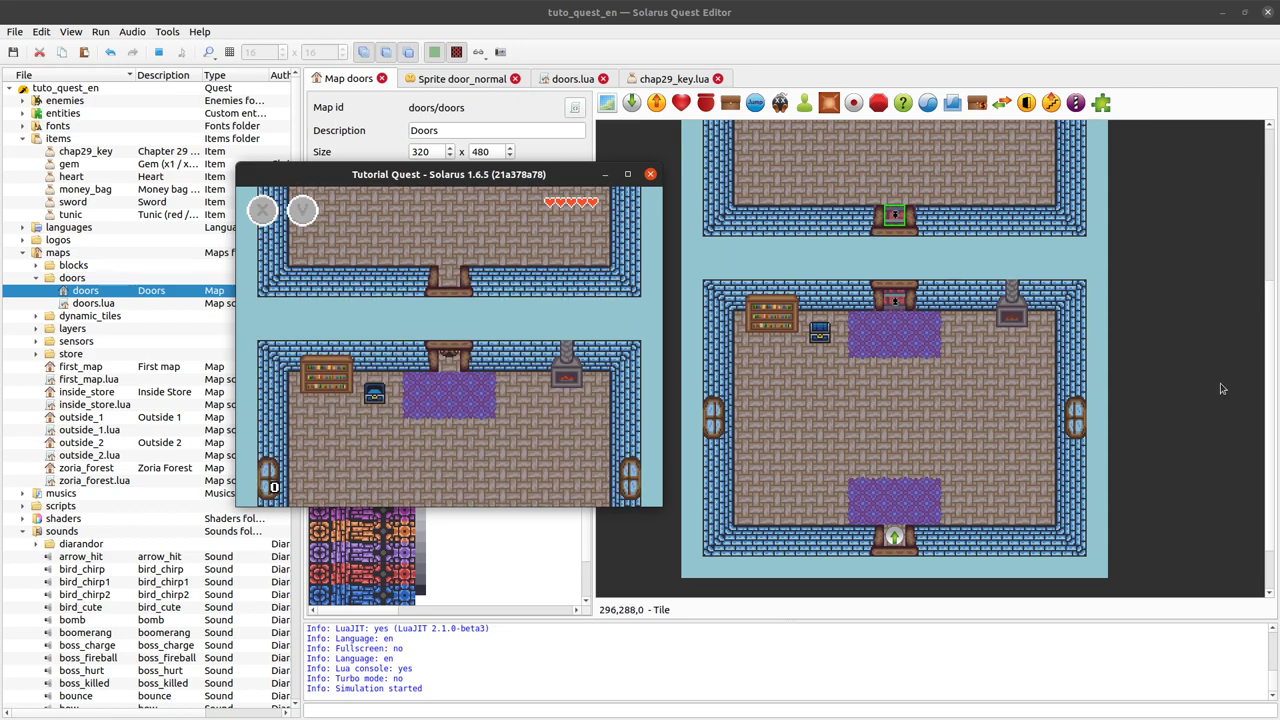
Close the game and make door_a_1 save its state in the variable chap29_door_a.
key(alt+F4)
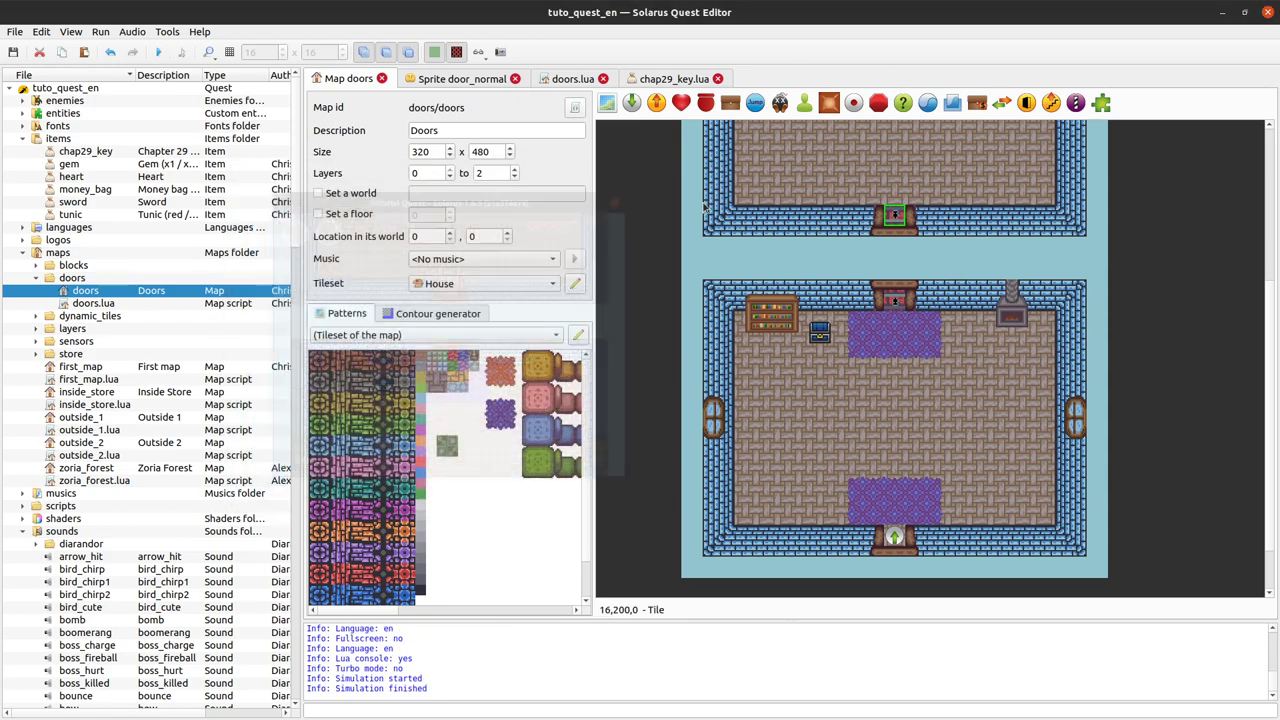
click(895, 300)
double_click(895, 300)
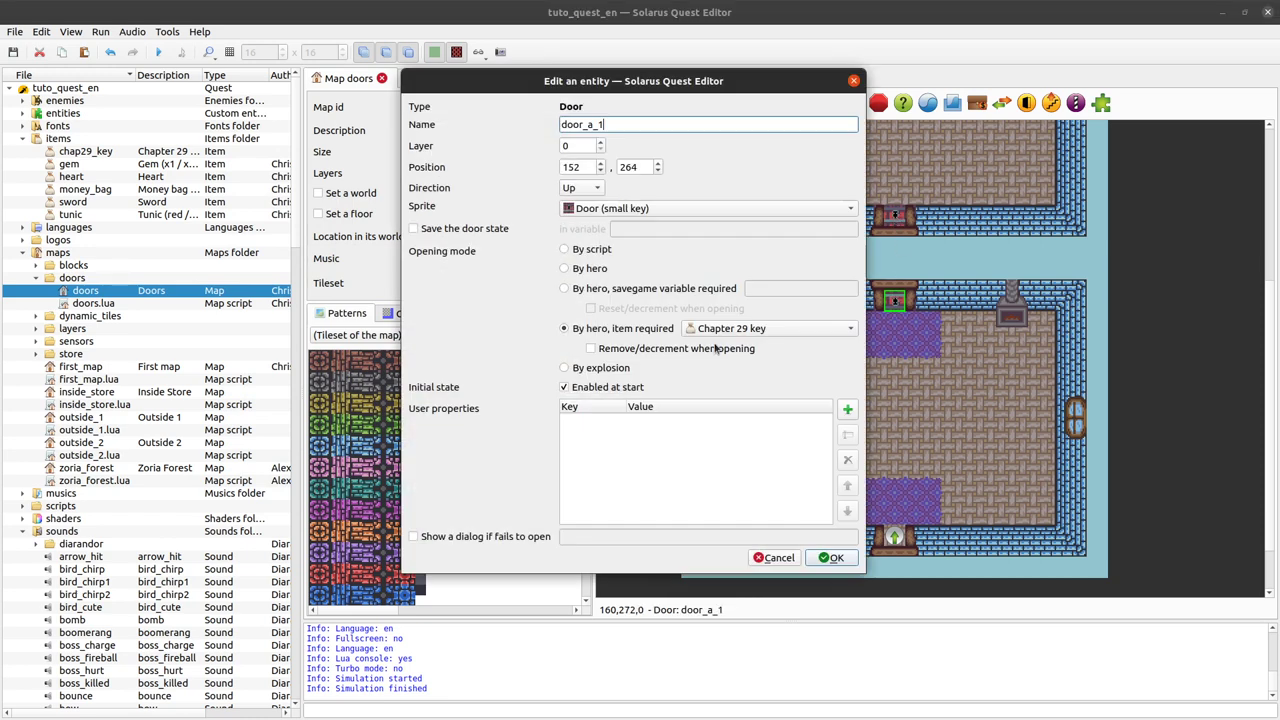
click(638, 226)
click(638, 224)
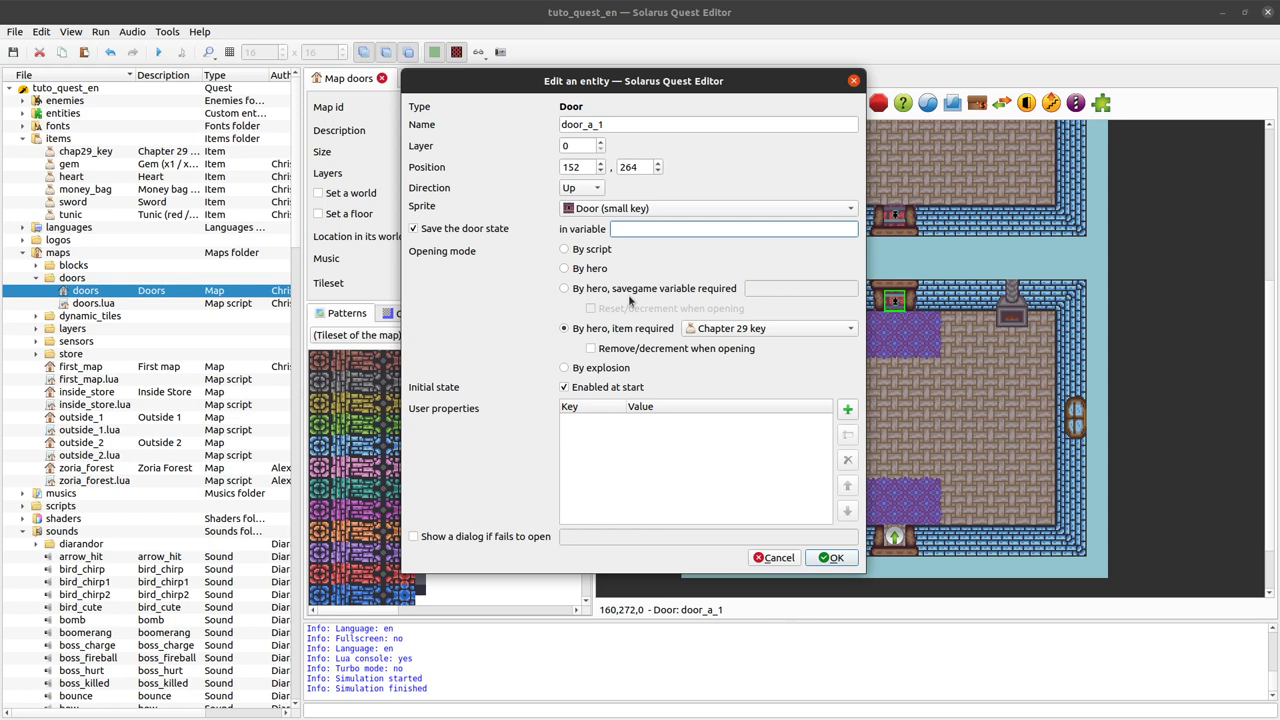
text(chap29_door_a)
key(ctrl+a)
key(ctrl+c)
click(838, 558)
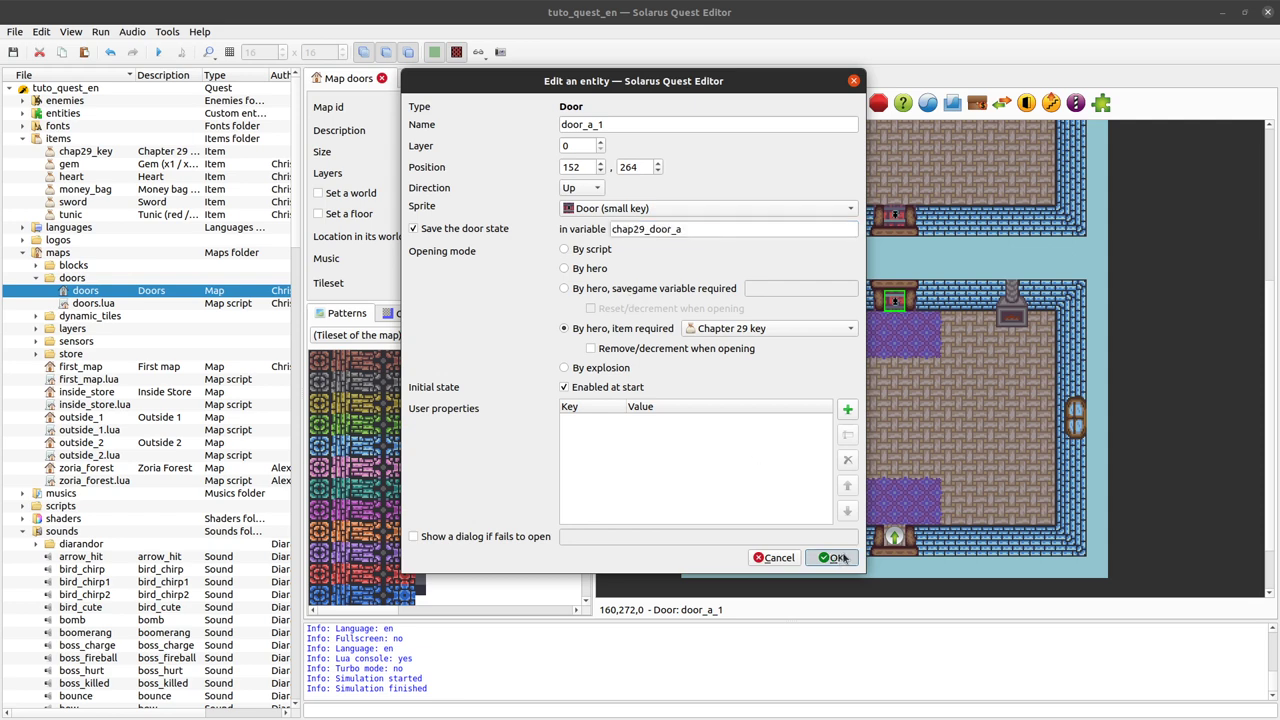
Make door_a_2 save its state in the same chap29_door_a variable.
double_click(895, 215)
click(490, 229)
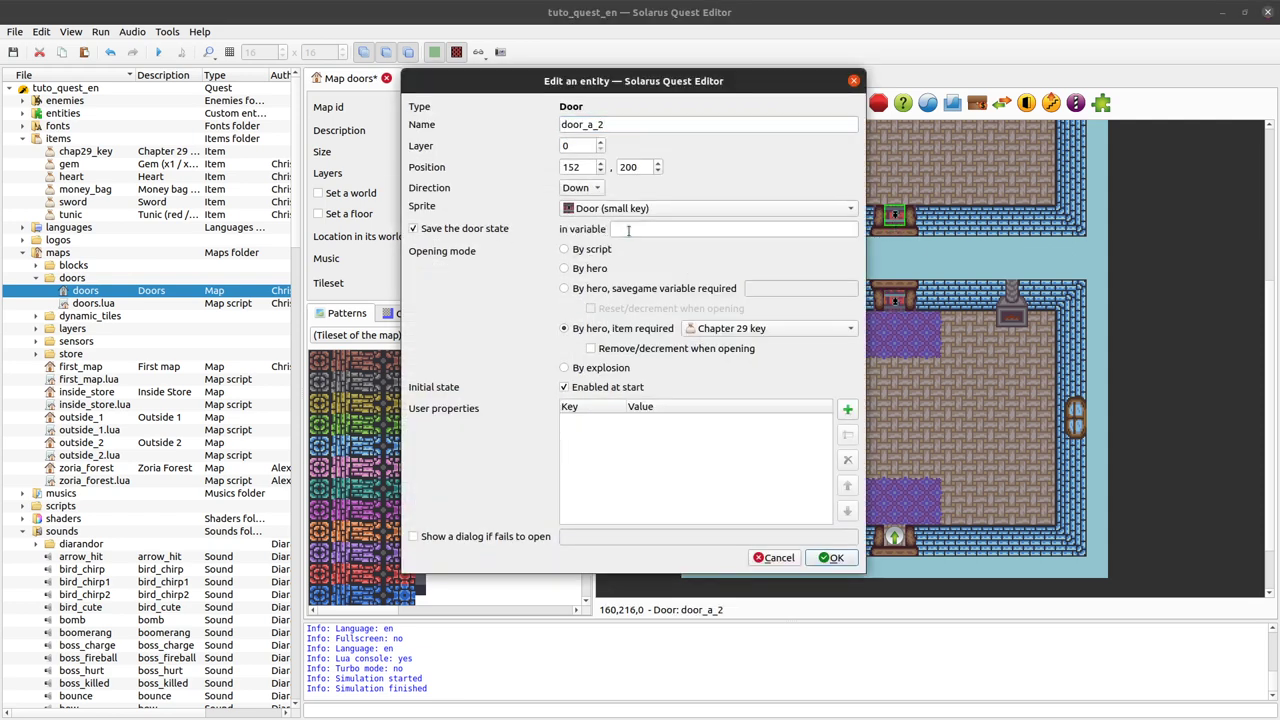
key(ctrl+v)
click(830, 558)
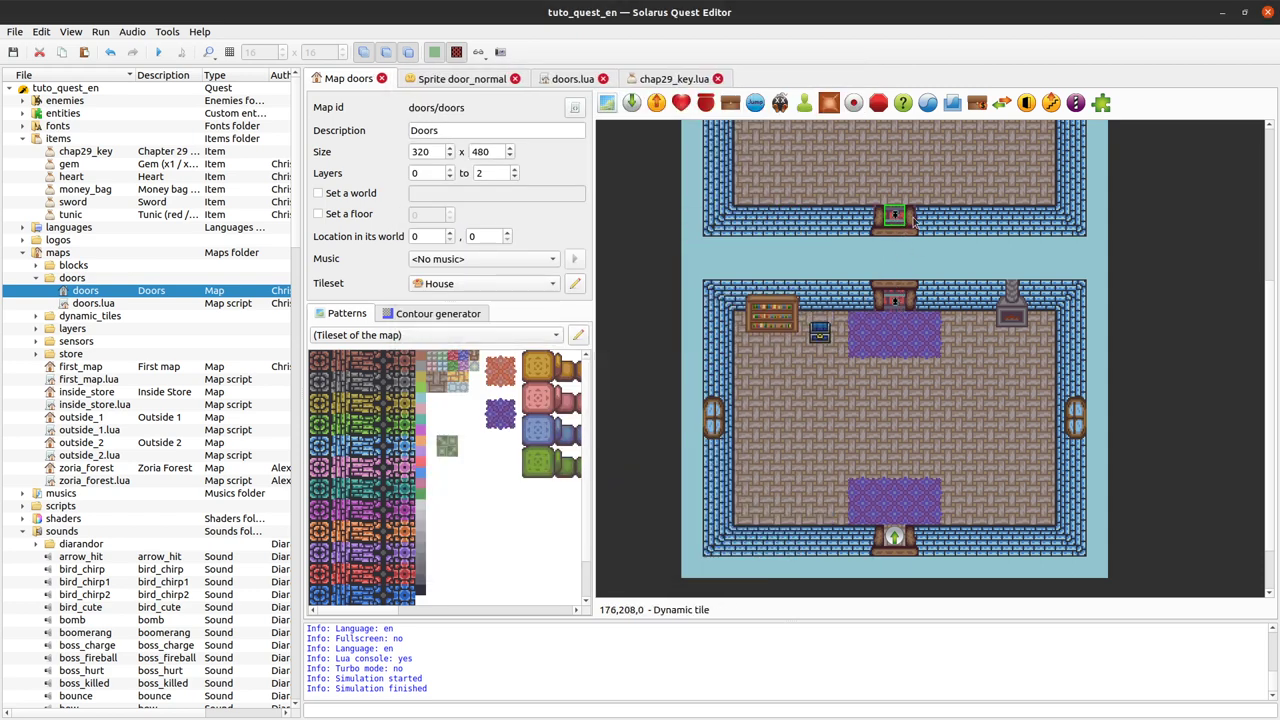
click(162, 52)
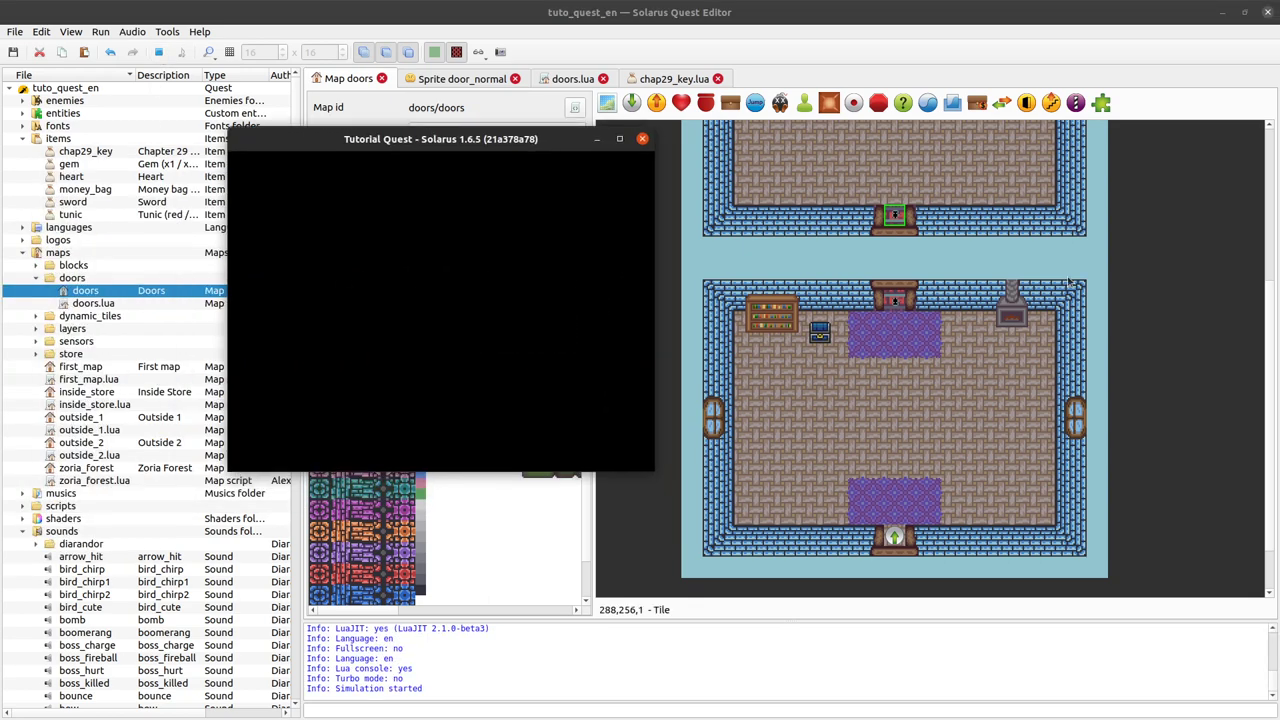
key(Up)
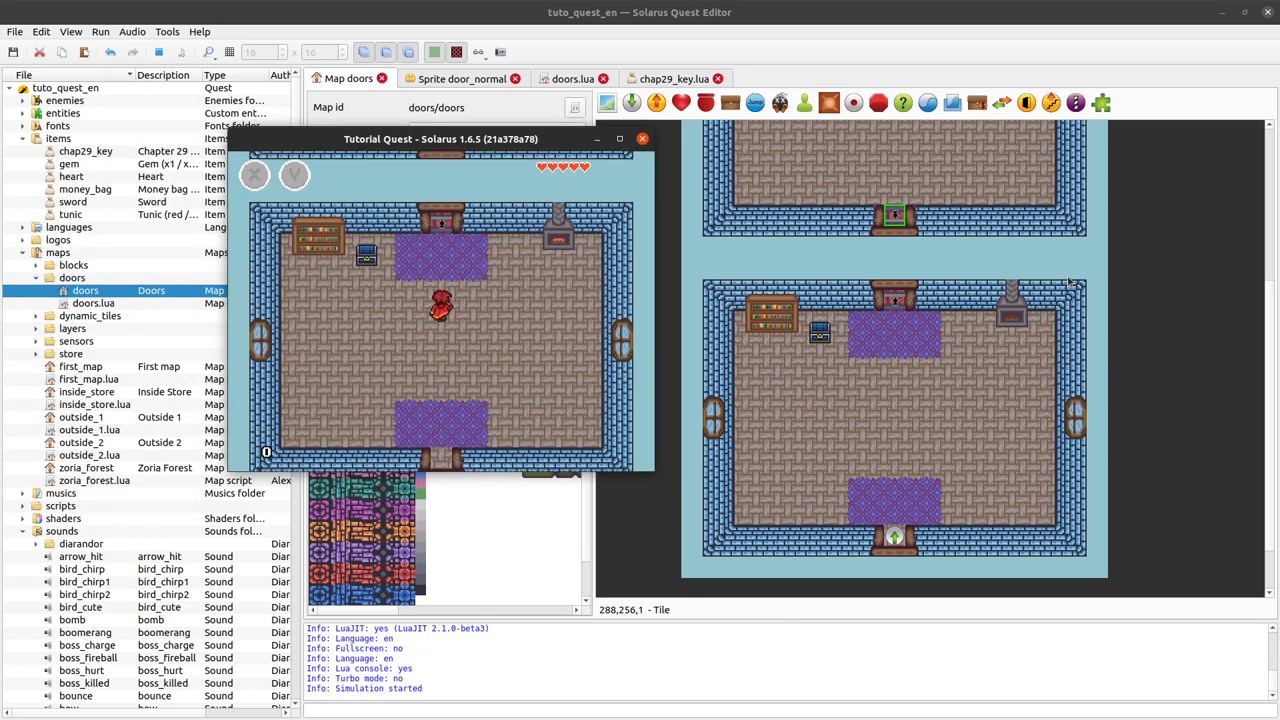
key(Left)
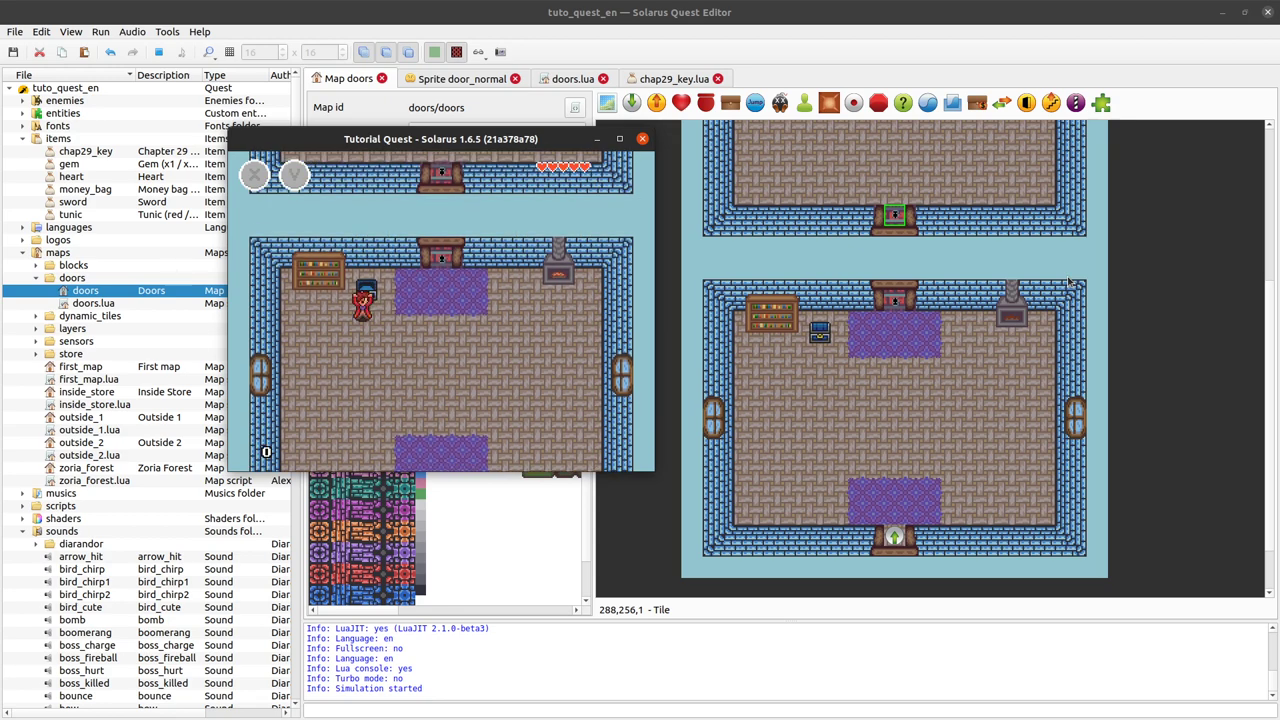
key(Right)
key(Up)
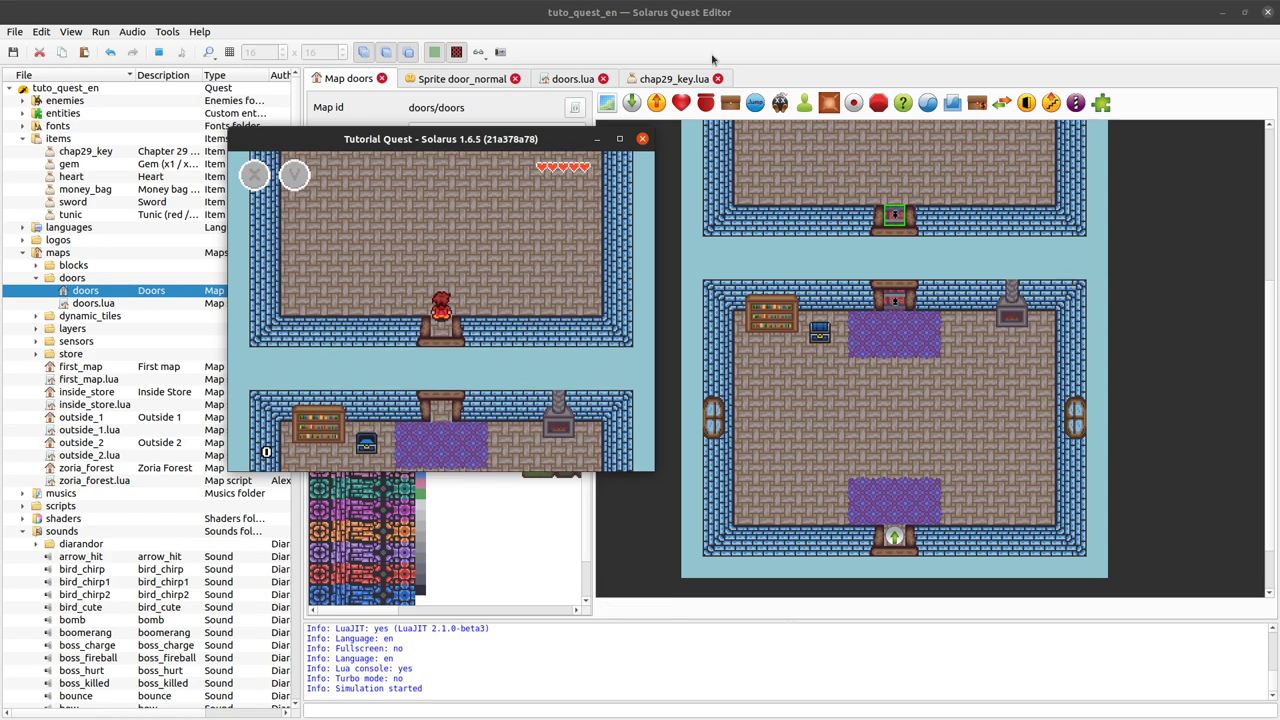
Close the running game and open the English dialogs file.
click(642, 139)
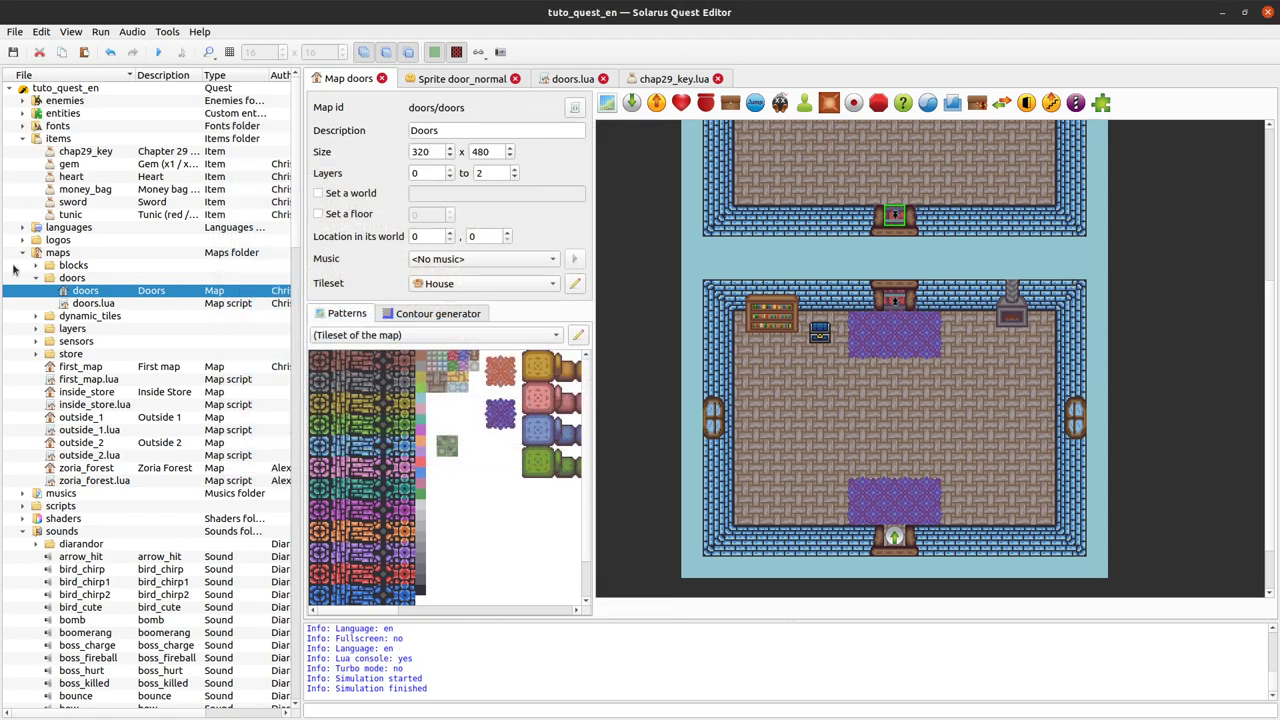
click(22, 227)
double_click(58, 241)
click(49, 252)
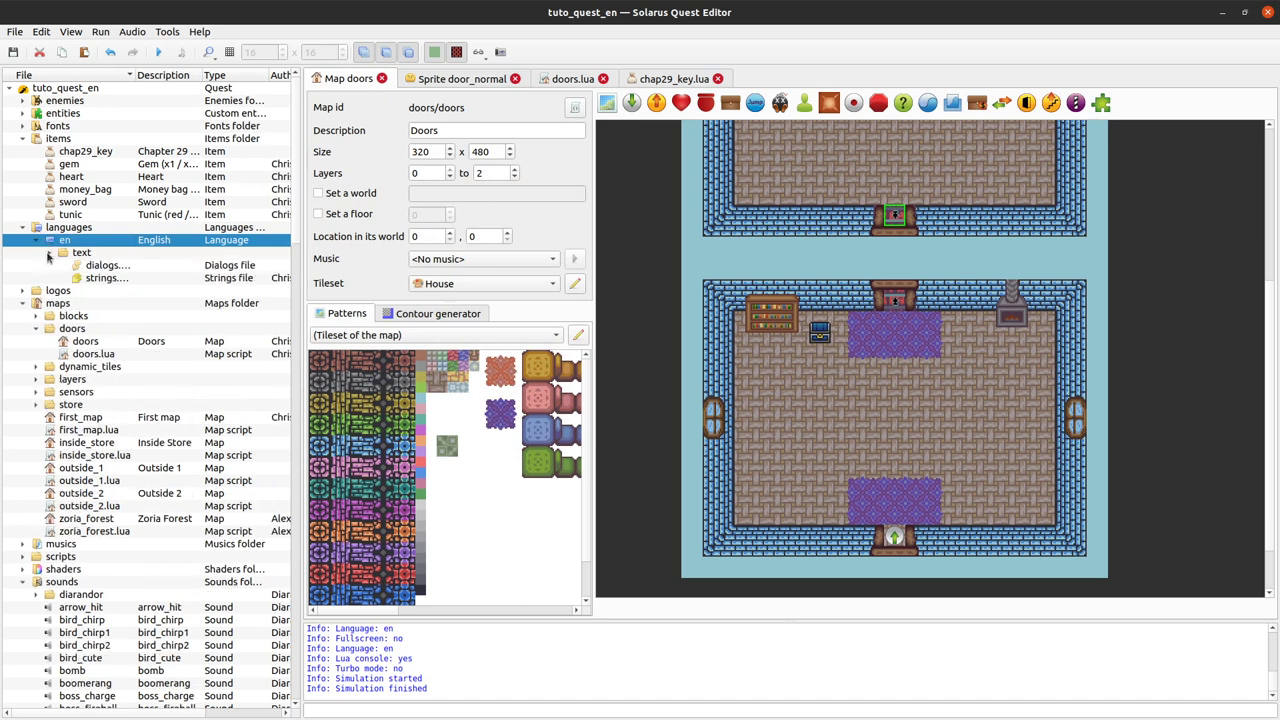
double_click(104, 265)
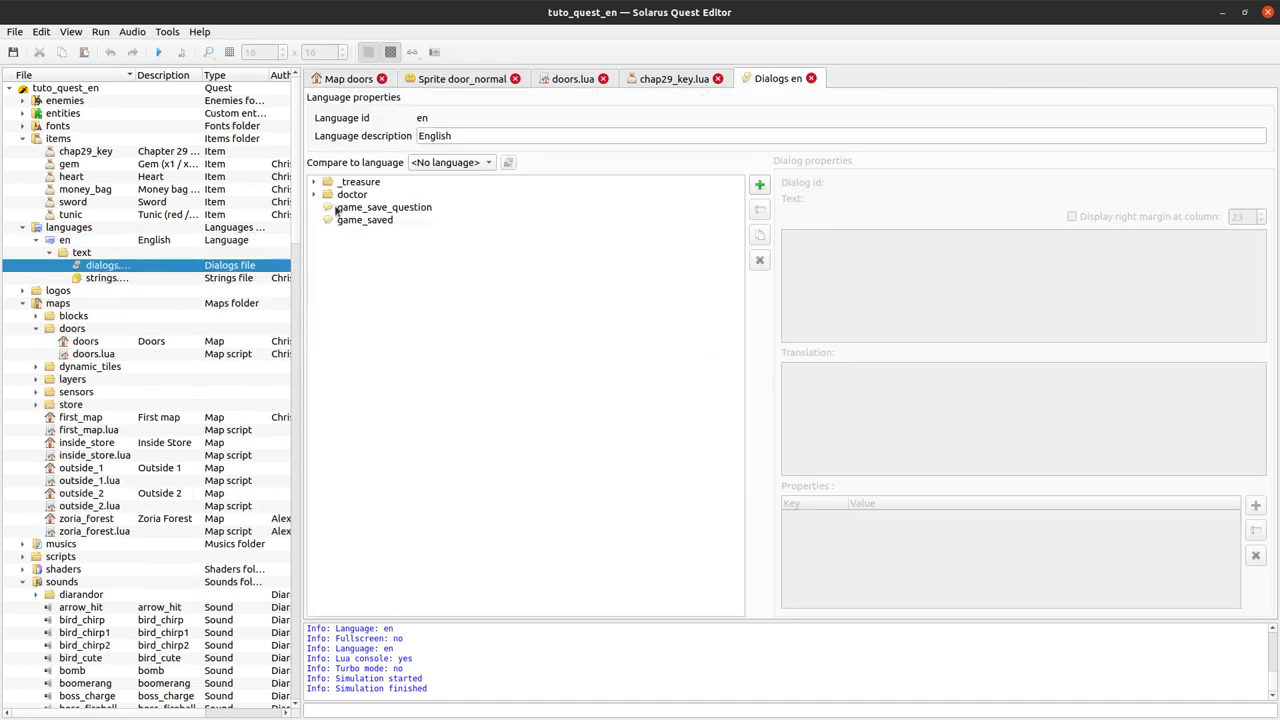
Create a new dialog _treasure.chap29_key.1 under the _treasure group.
click(314, 182)
click(378, 181)
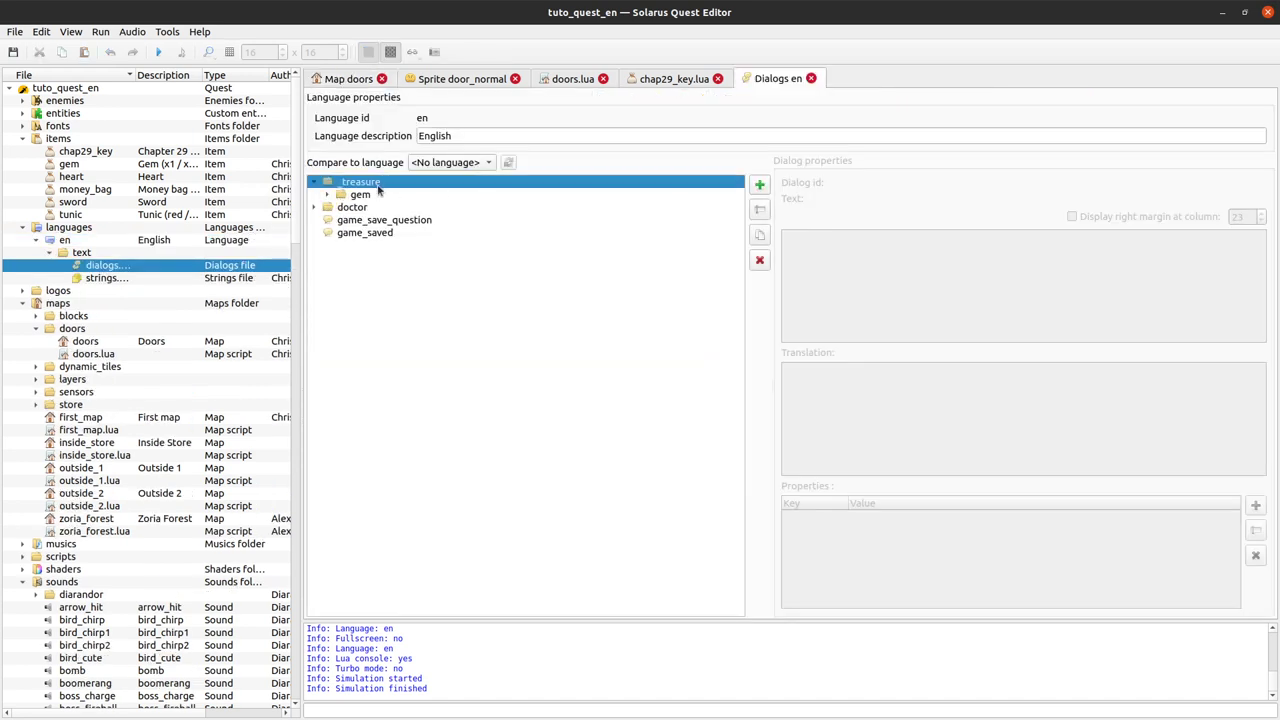
key(End)
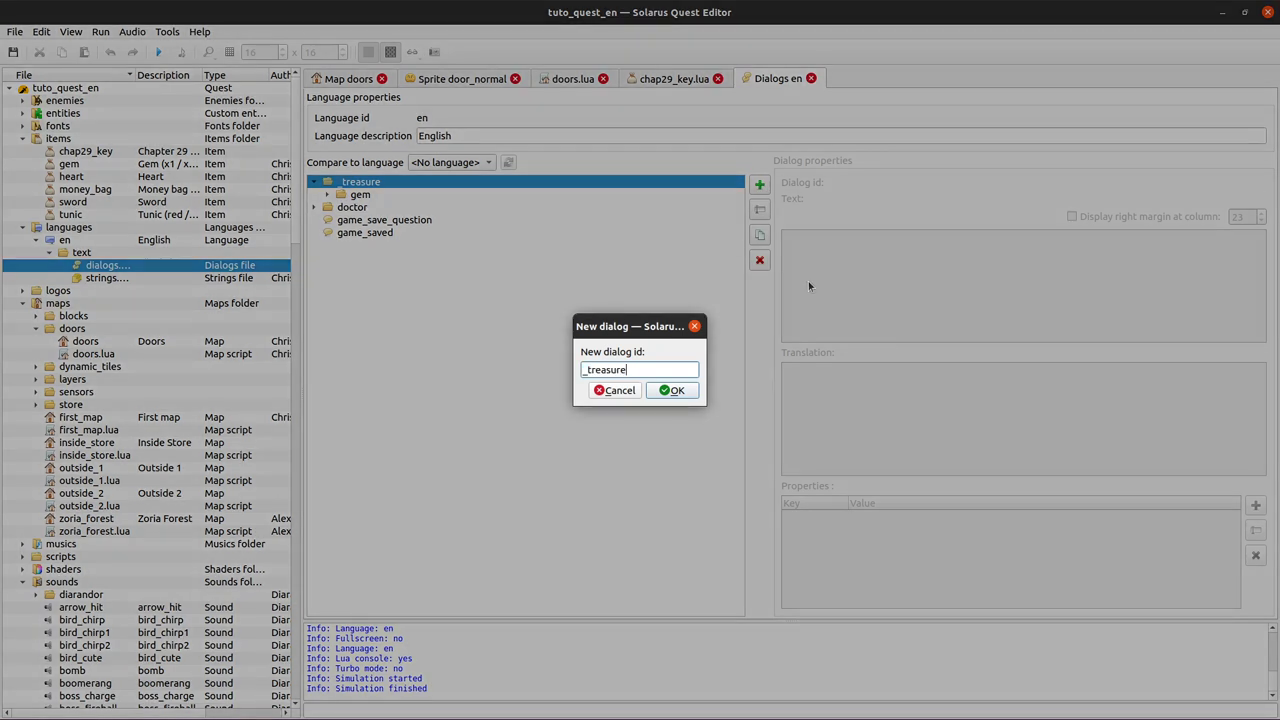
text(.chap29_e)
key(BackSpace)
text(key.1)
key(Return)
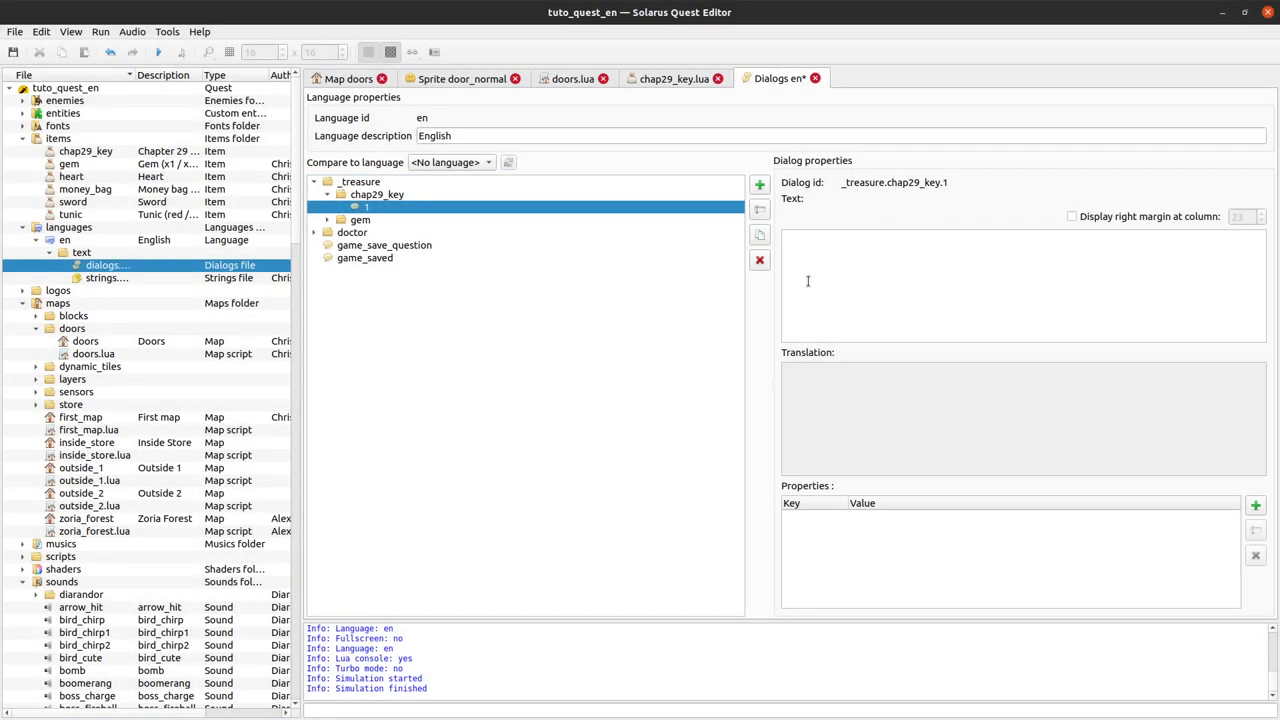
Give the dialog the text 'You found the key!', save, and close the dialogs and script tabs.
click(842, 252)
text(You found the key!)
key(ctrl+s)
key(ctrl+w)
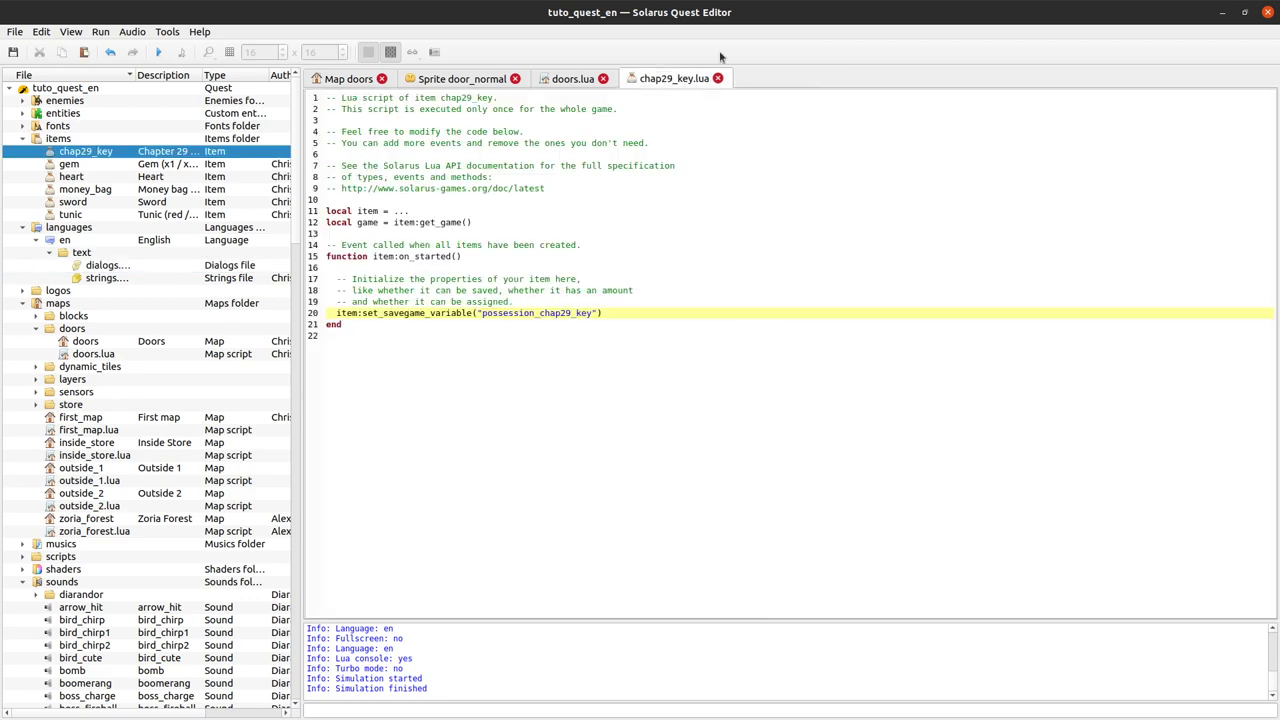
key(ctrl+w)
key(ctrl+w)
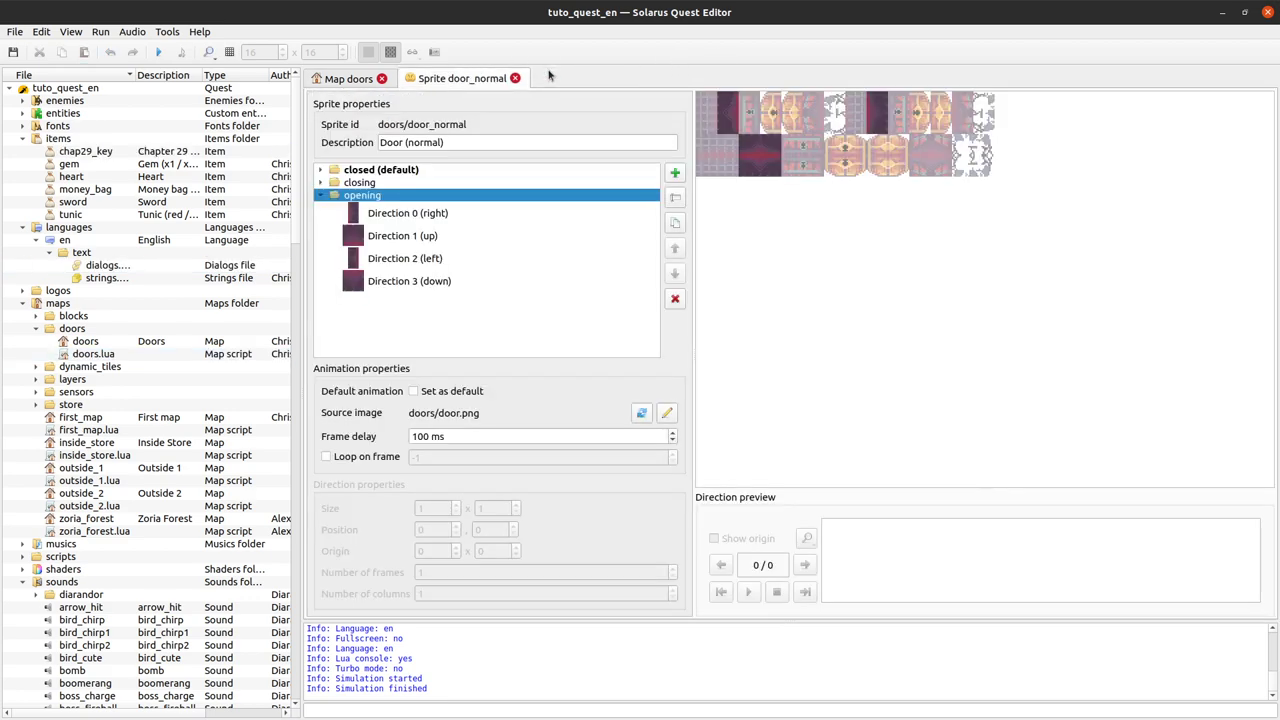
key(ctrl+shift+Tab)
Launch the quest, try the top door, then take the key from the chest.
key(F5)
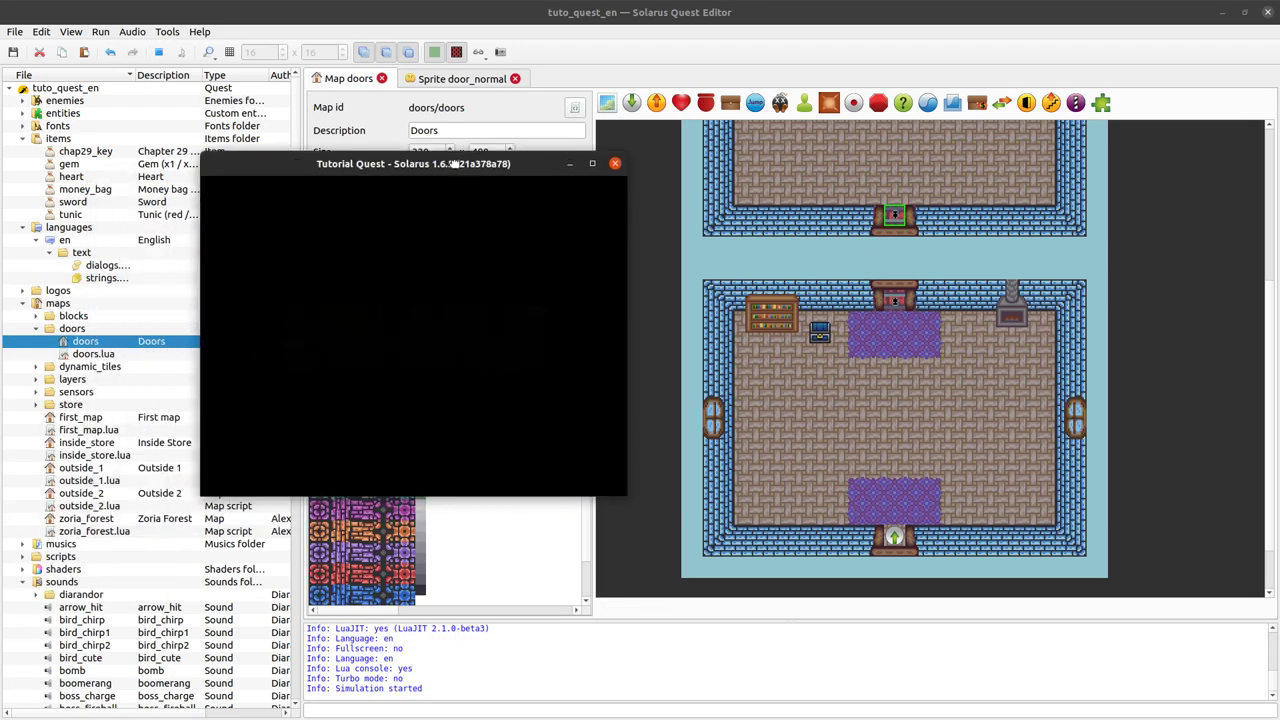
key(Up)
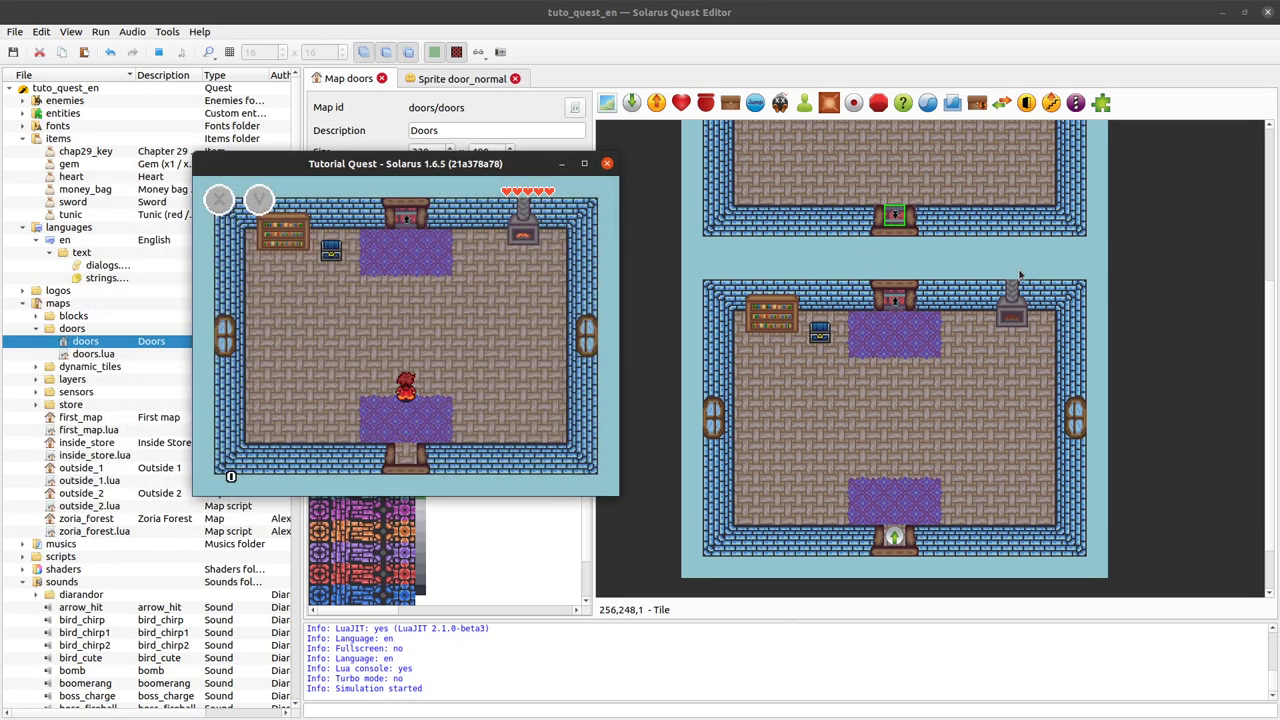
key(Up)
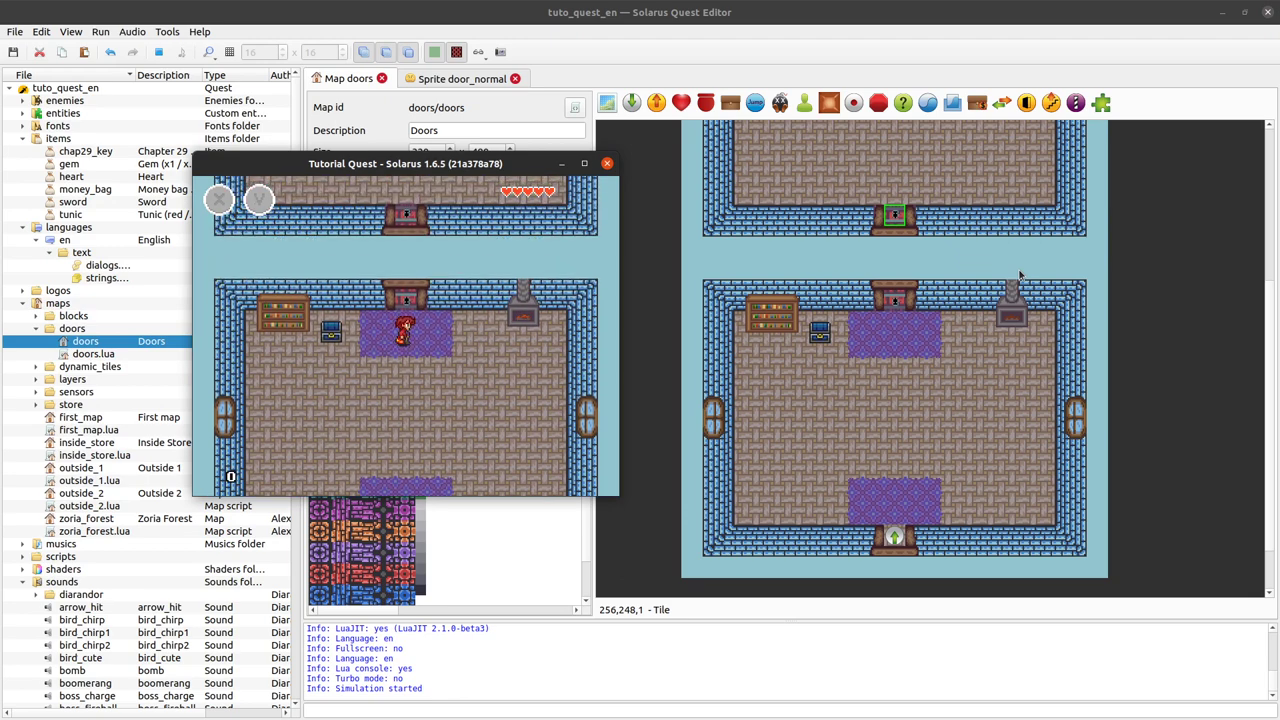
key(Down)
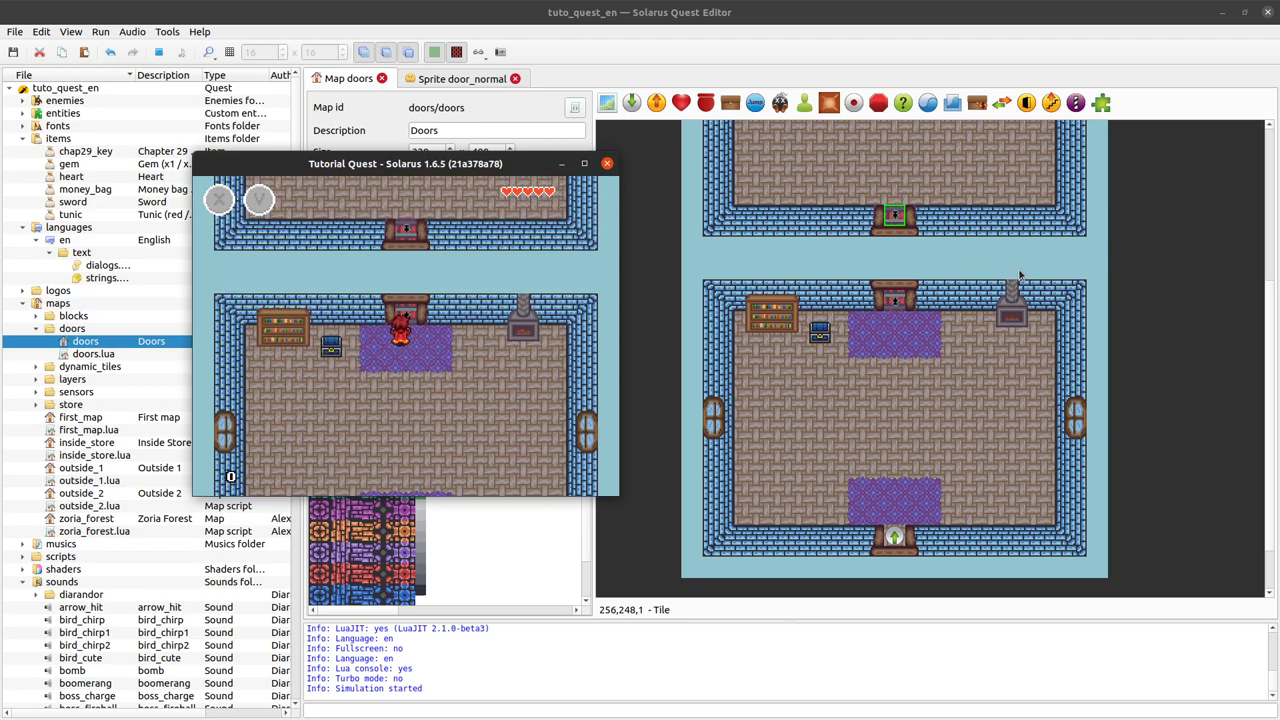
key(Left)
key(Left)
key(Up)
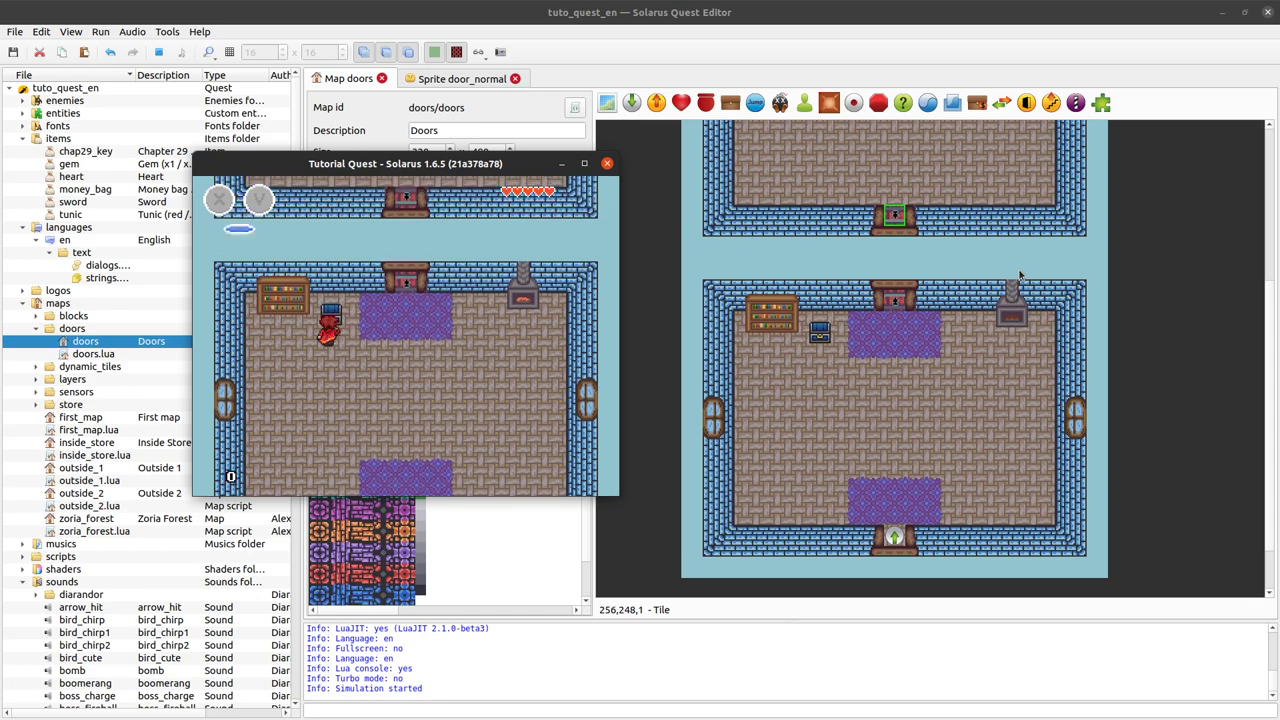
key(space)
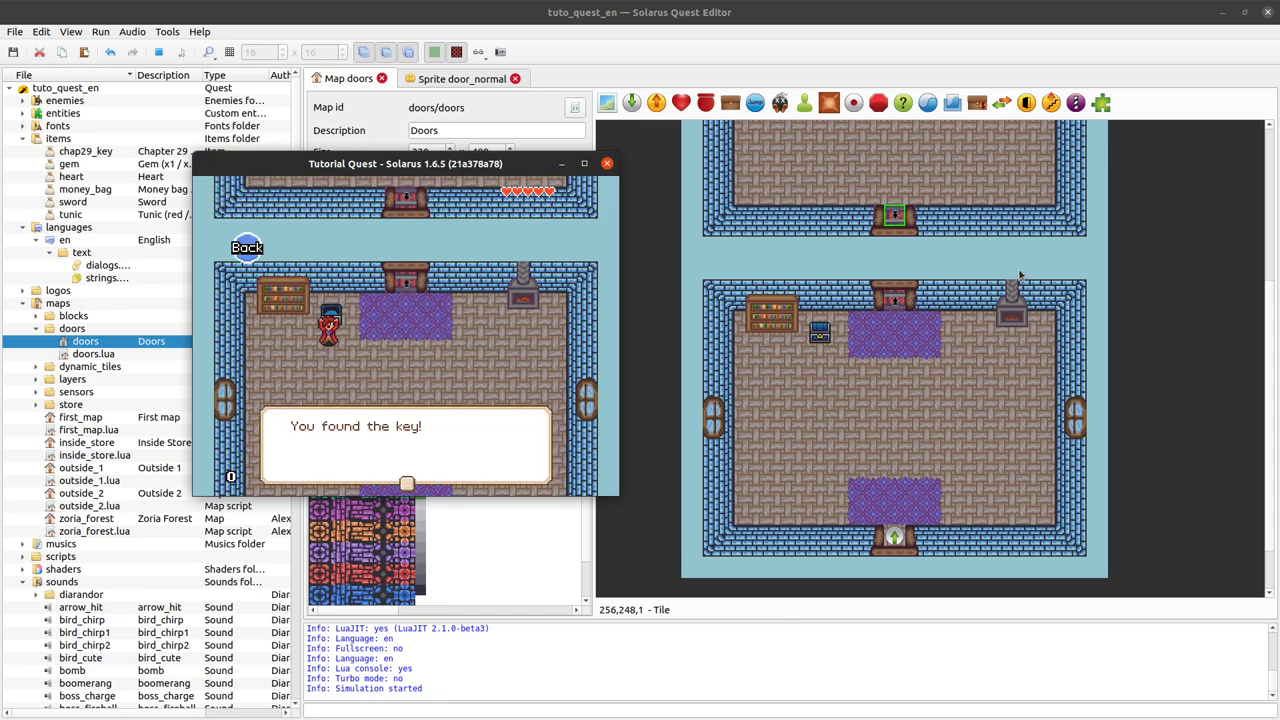
key(space)
Unlock the top door, walk through and back, then end the test and open chap29_key's script.
key(Right)
key(Up)
key(space)
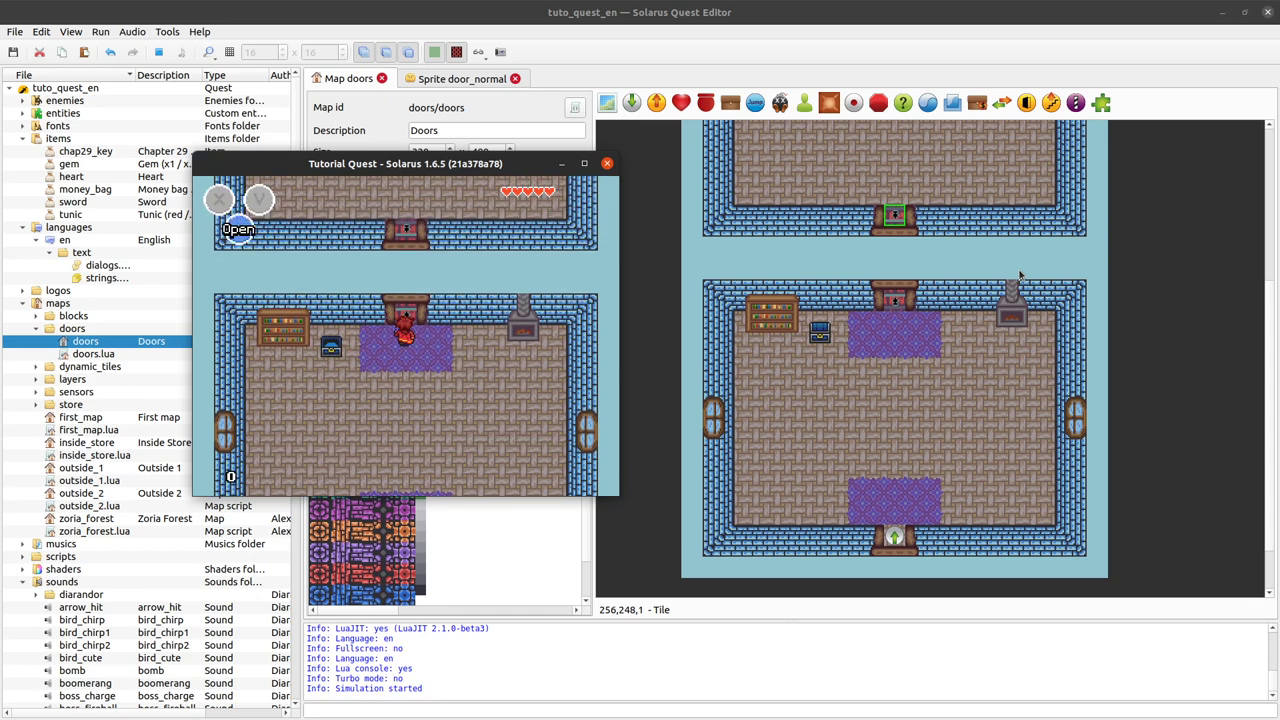
key(Up)
key(Up)
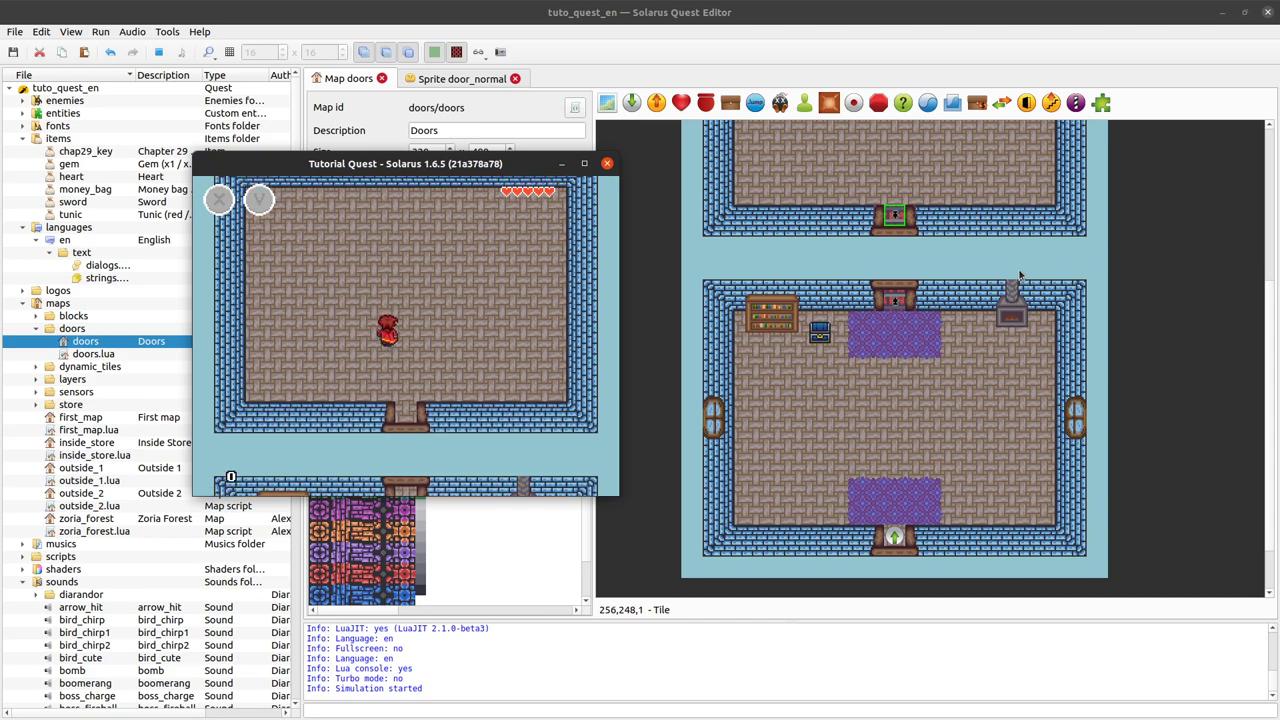
key(Down)
key(Down)
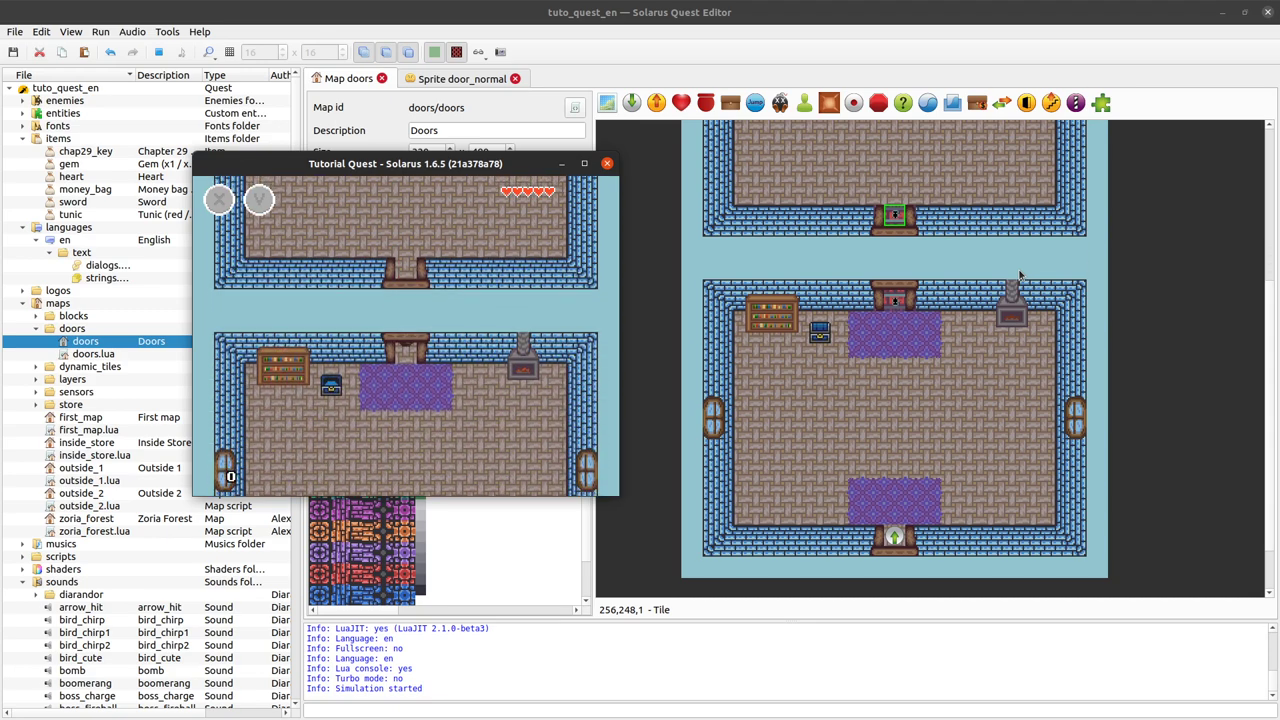
key(Left)
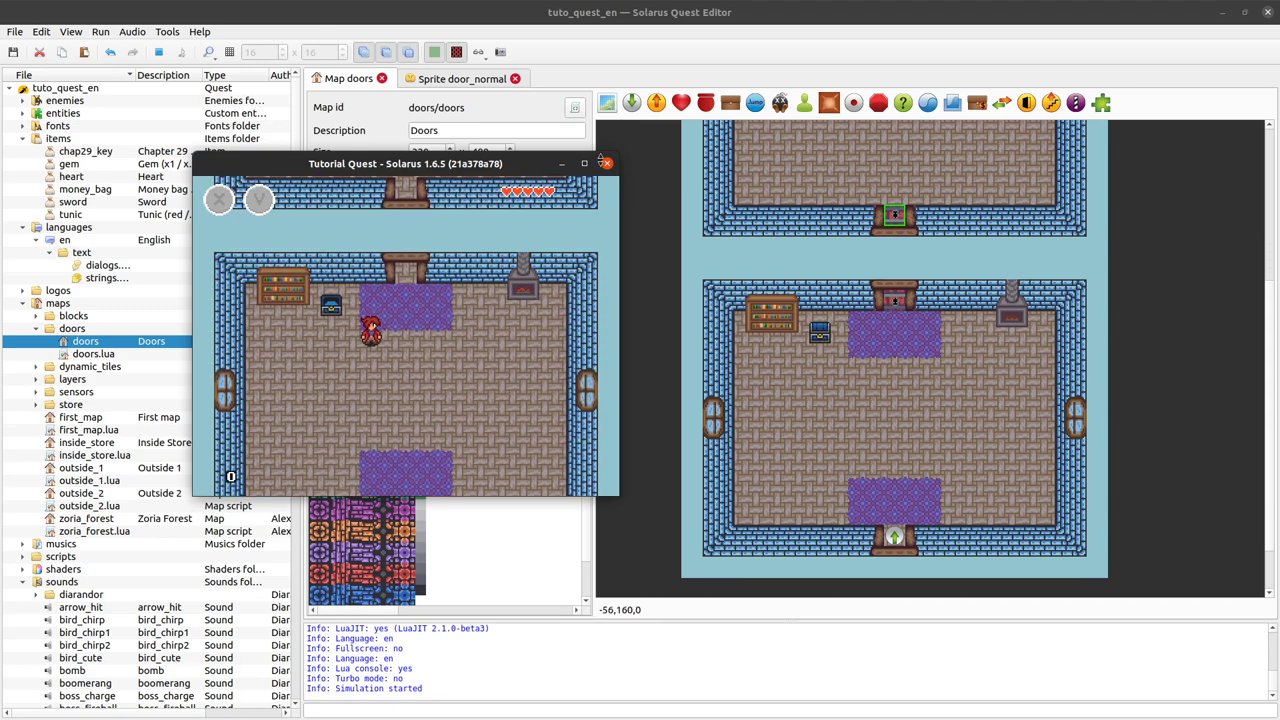
click(607, 163)
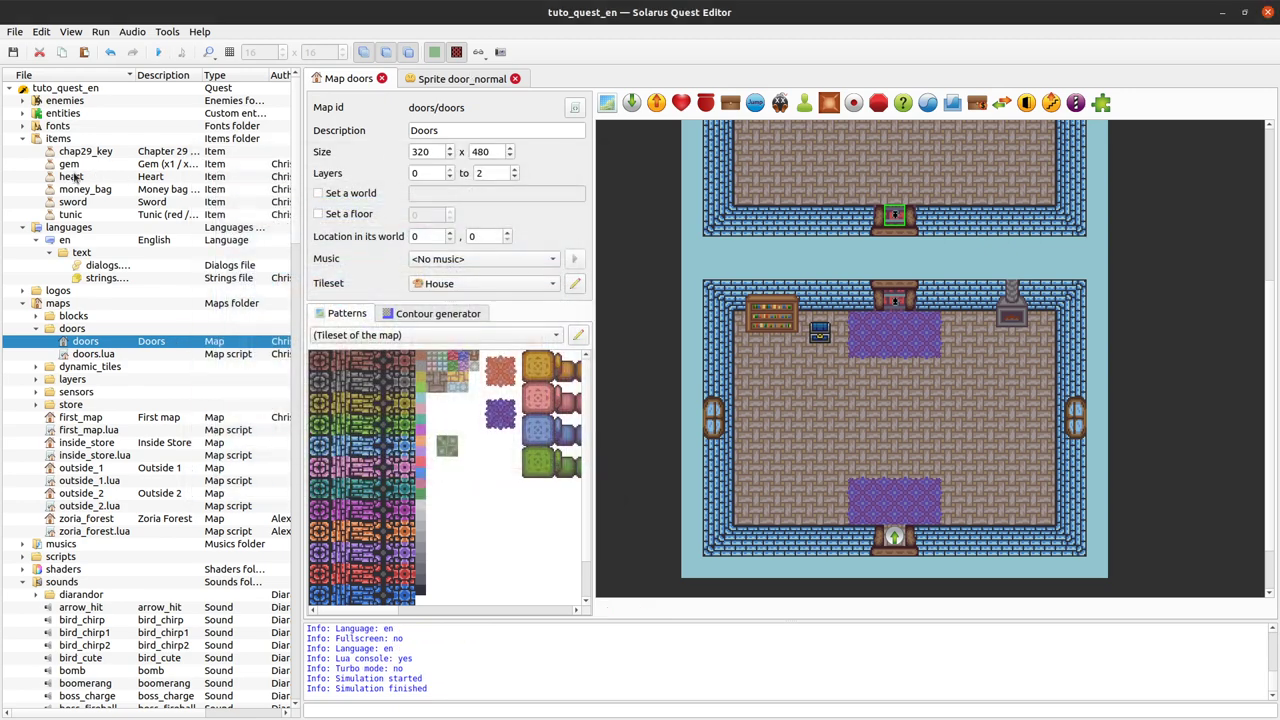
double_click(97, 153)
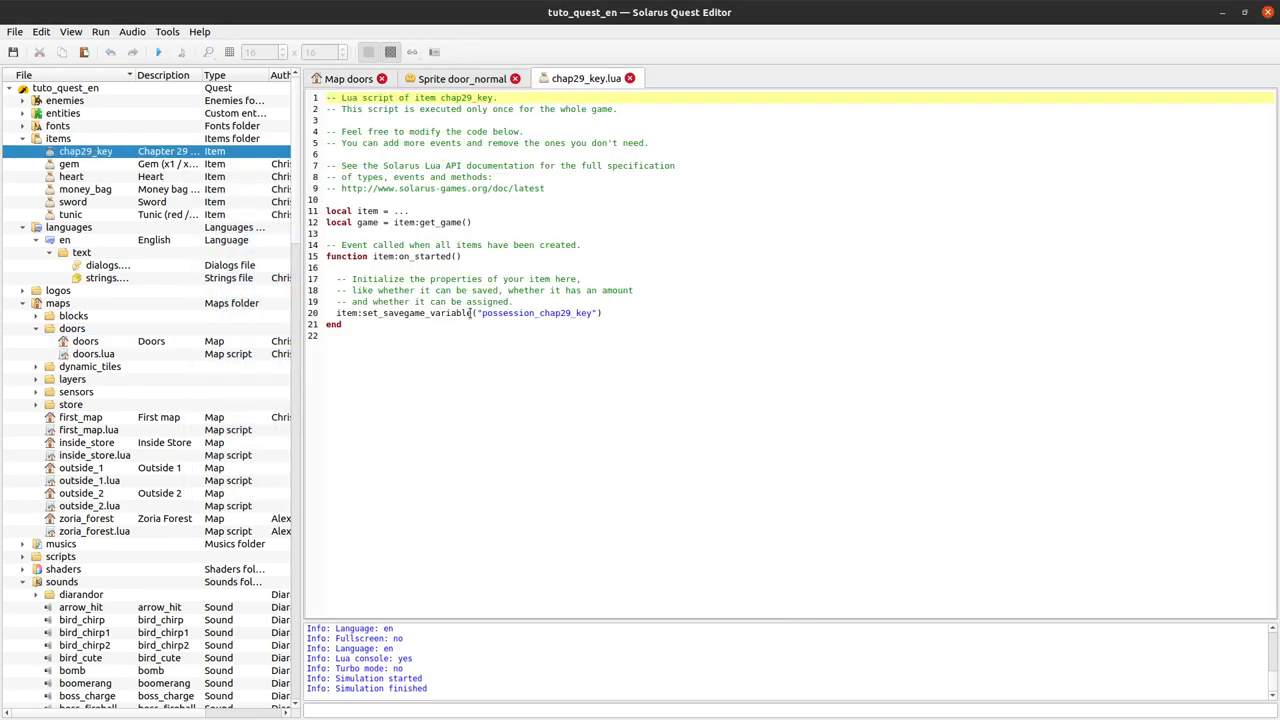
Close the key script and change door_a_1's opening mode to By hero, savegame variable required.
key(ctrl+w)
click(348, 78)
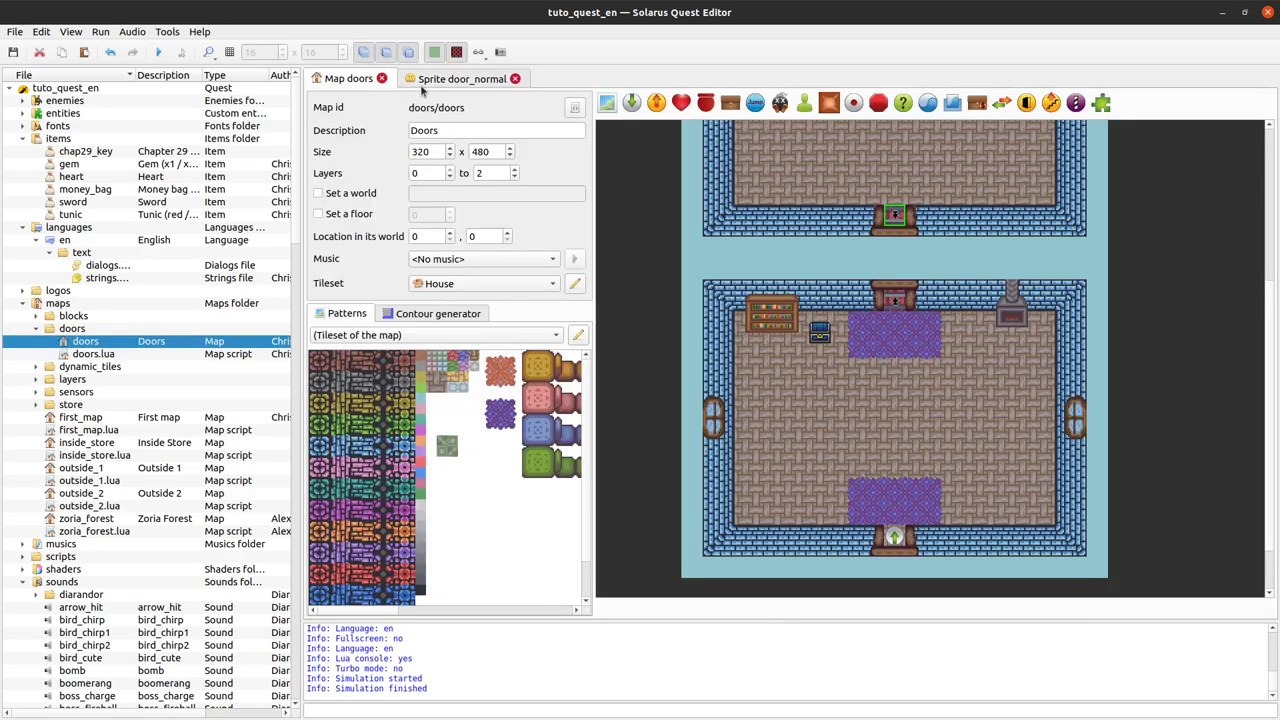
double_click(896, 300)
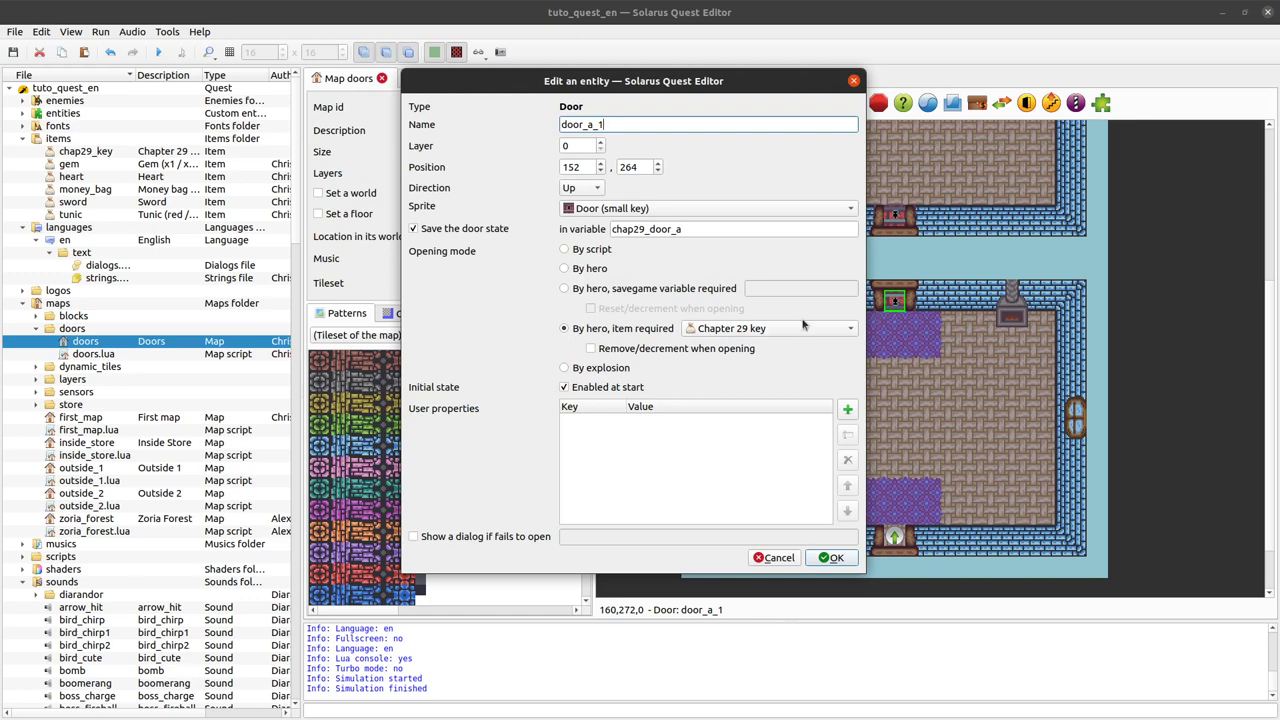
click(651, 349)
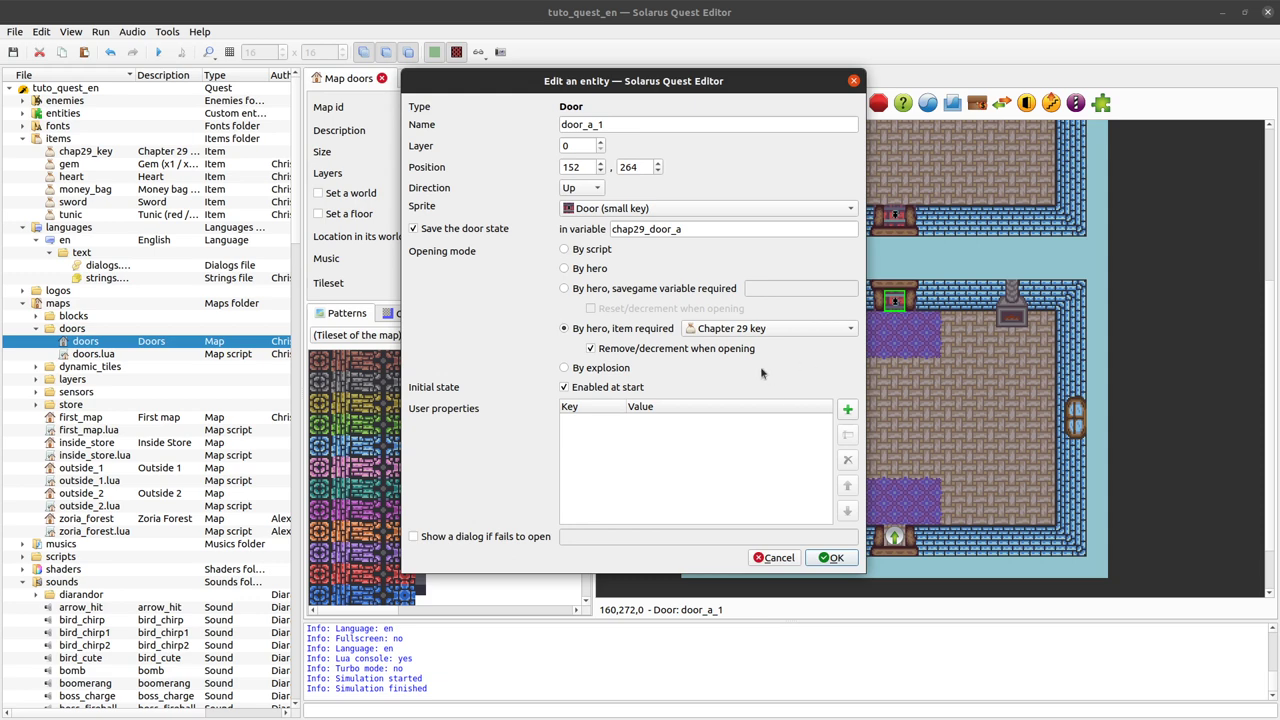
click(590, 348)
click(565, 289)
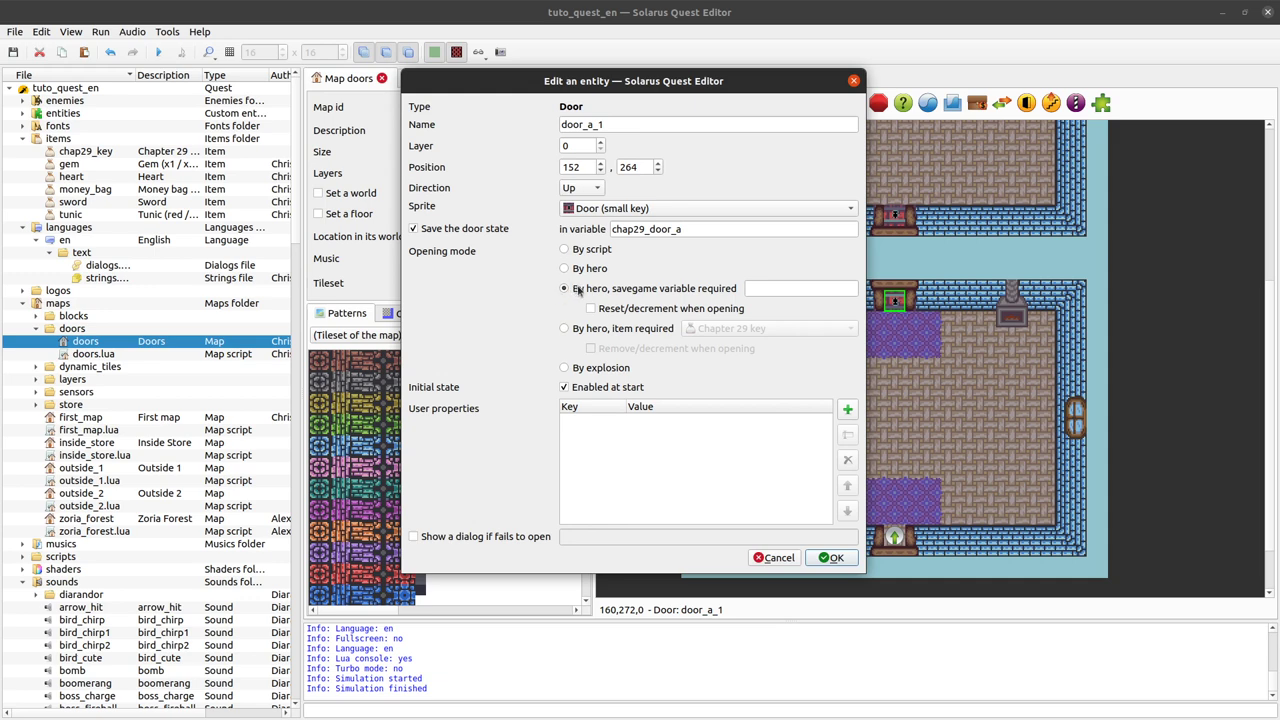
Enter possession_chap29_key as door_a_1's required savegame variable and apply the settings.
click(788, 288)
click(812, 288)
drag(632, 90, 635, 119)
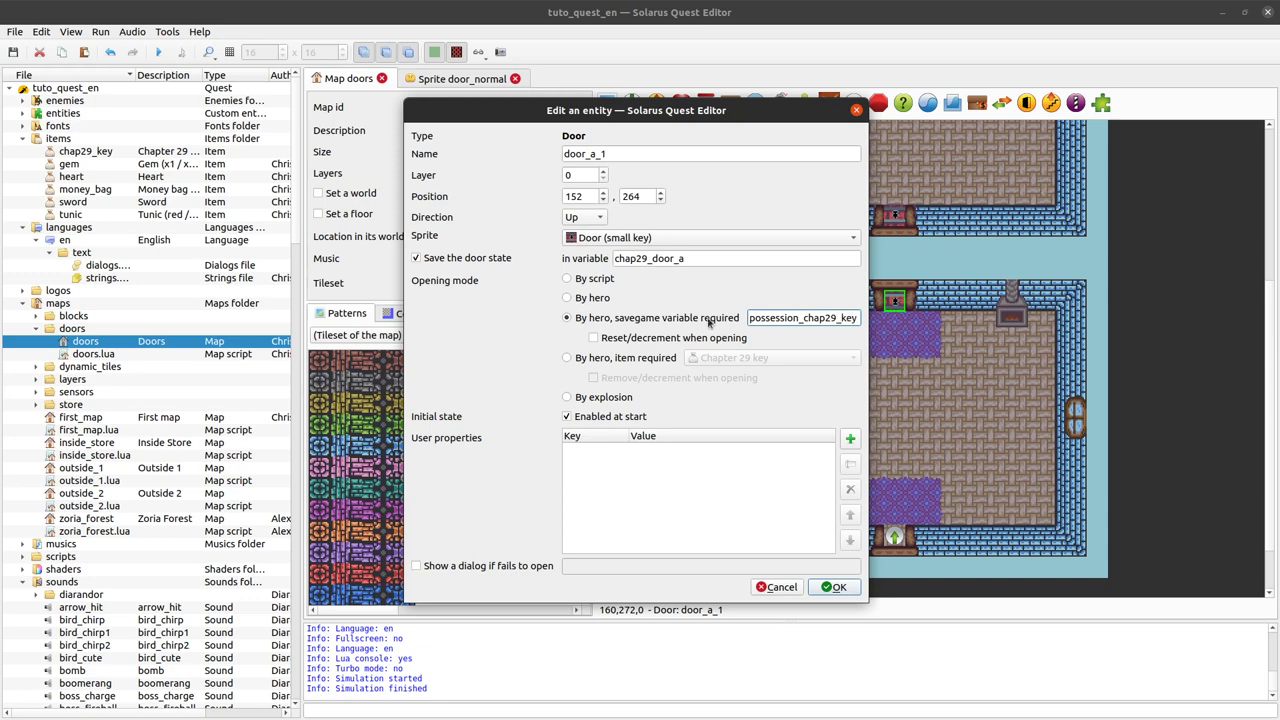
double_click(819, 317)
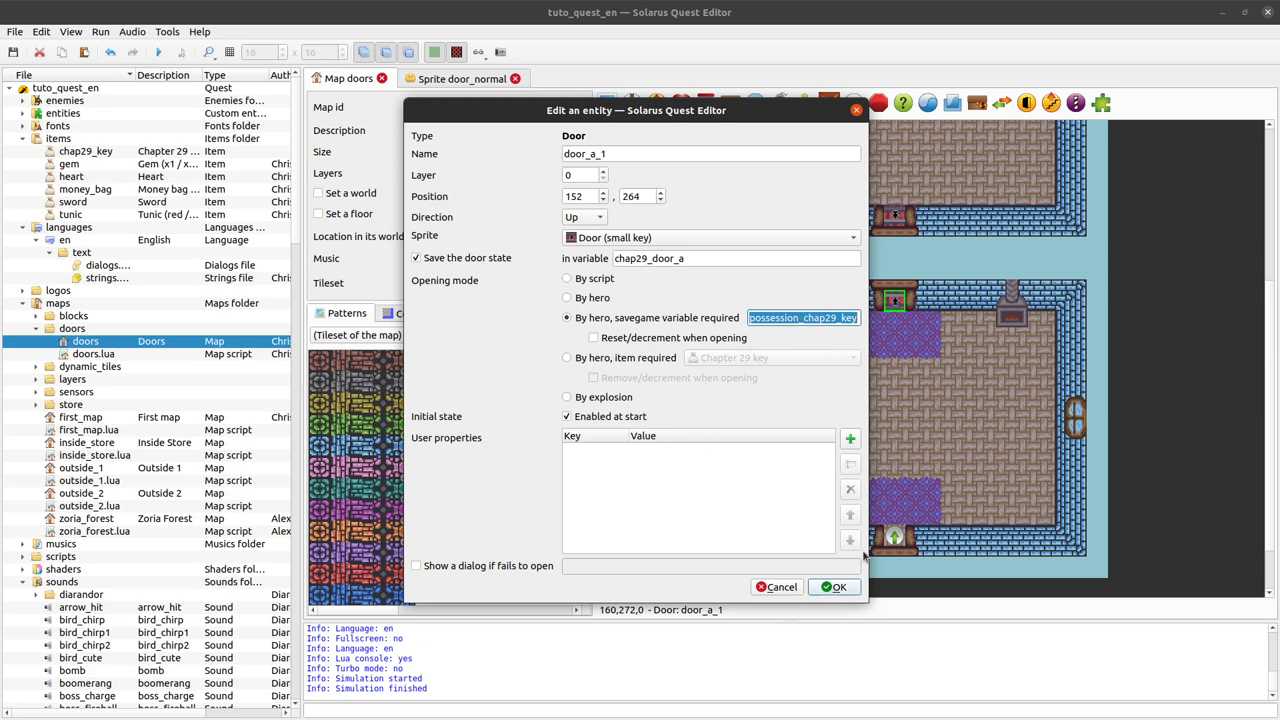
click(852, 587)
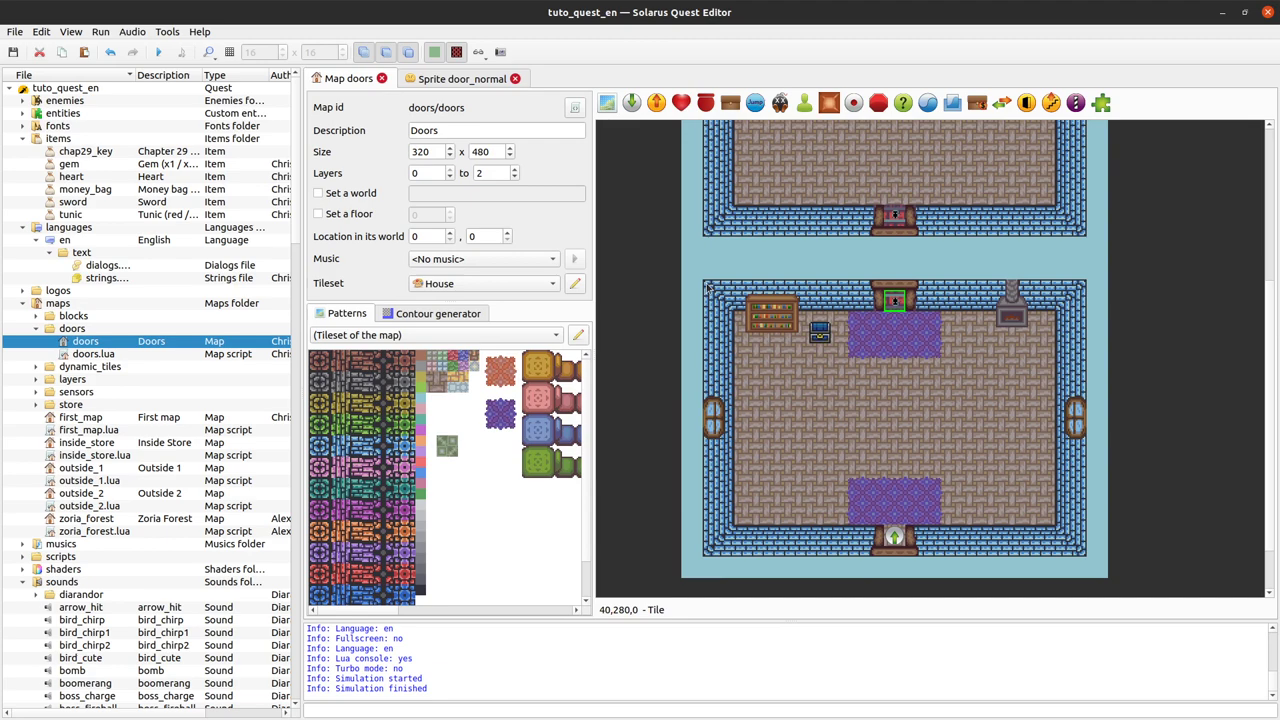
Check the possession_chap29_key variable name in the chap29_key item script.
double_click(84, 151)
click(551, 305)
double_click(553, 313)
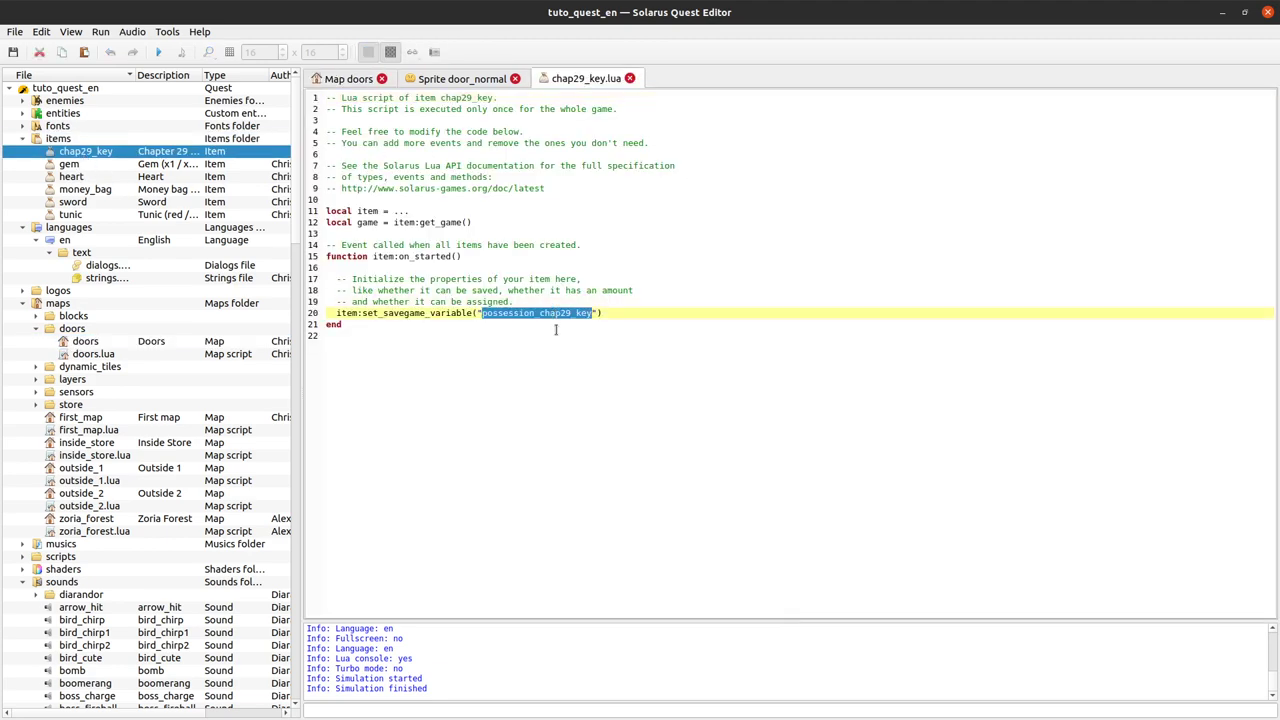
Test-play the doors map, passing the chest and getting through the top door, then close the game.
click(349, 79)
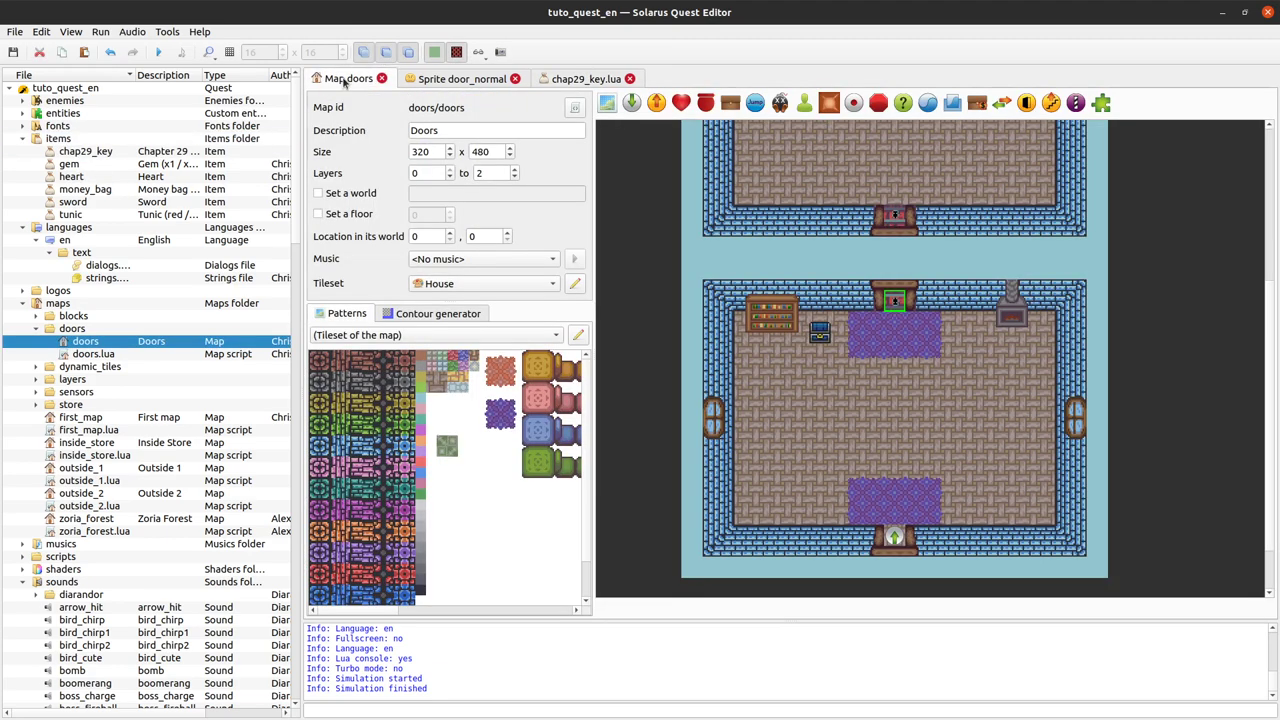
click(158, 52)
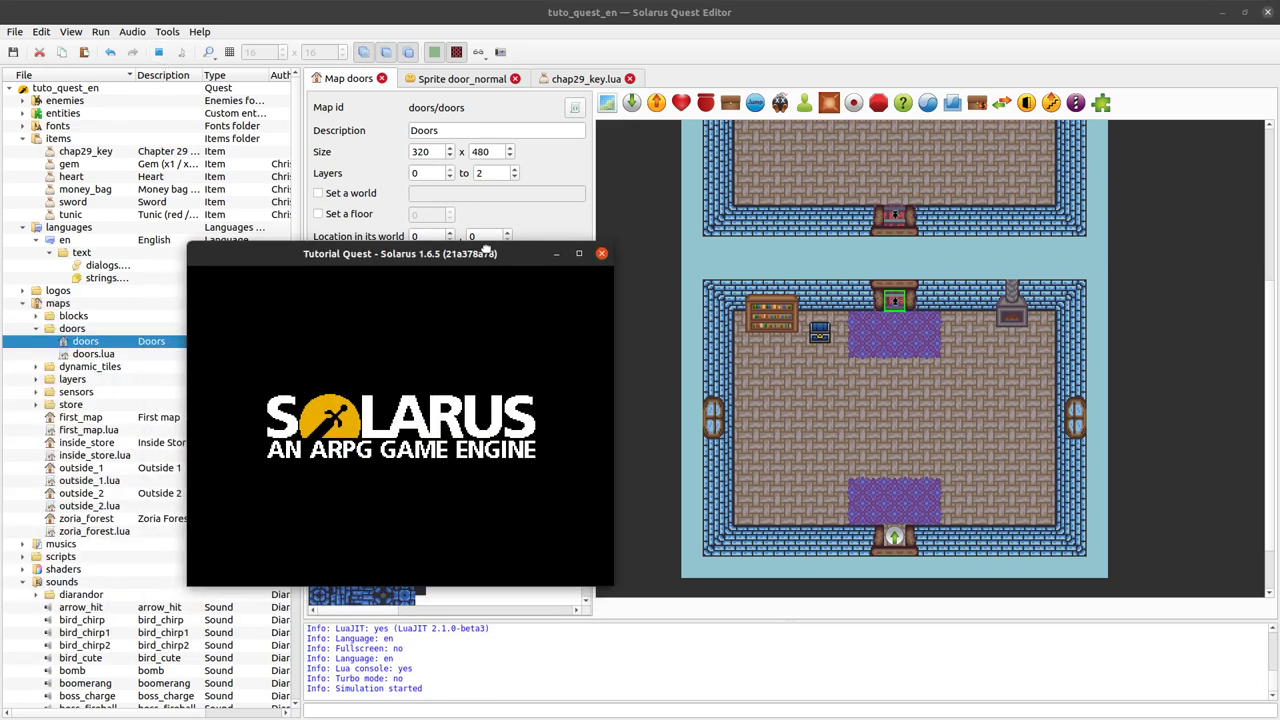
key(Up)
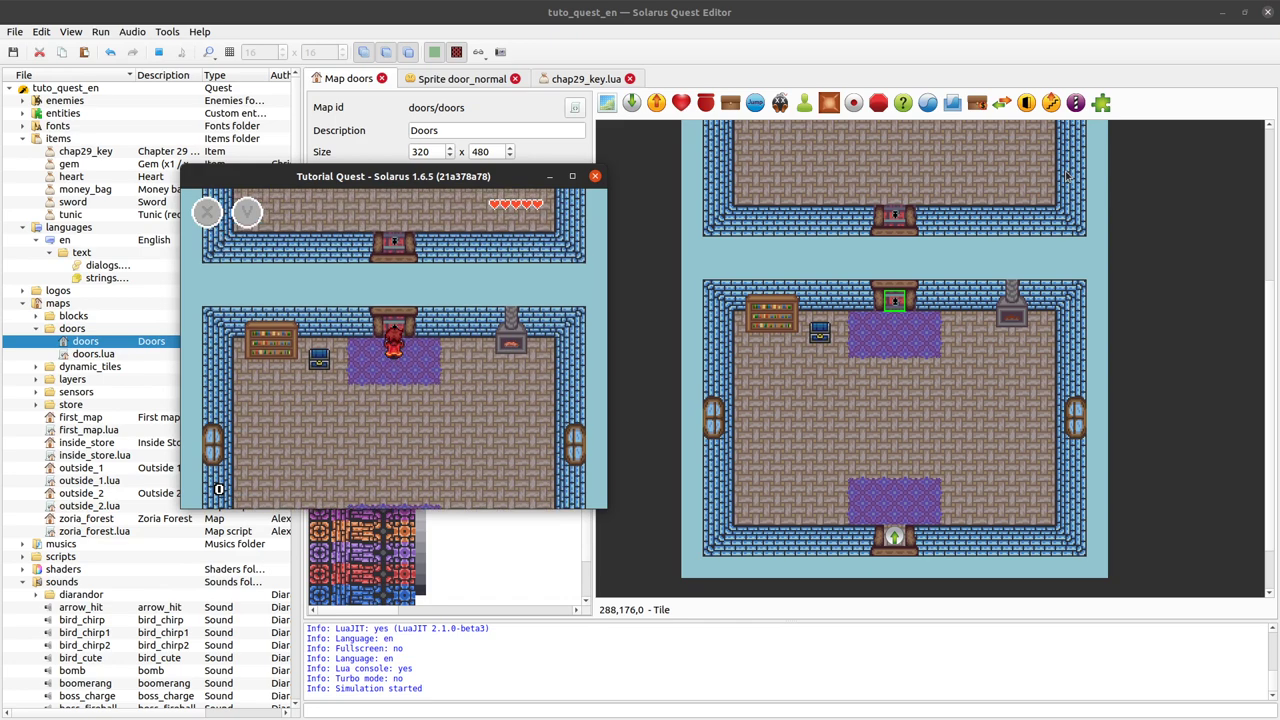
key(Left)
key(space)
key(space)
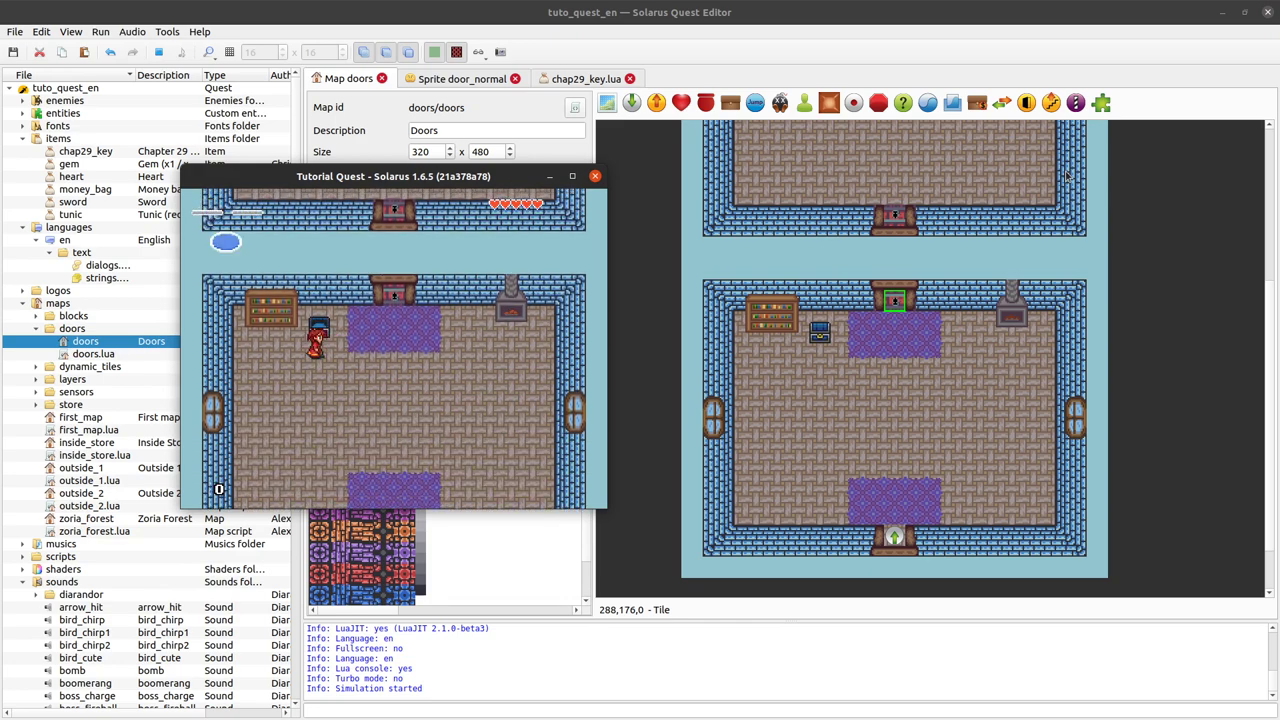
key(Up)
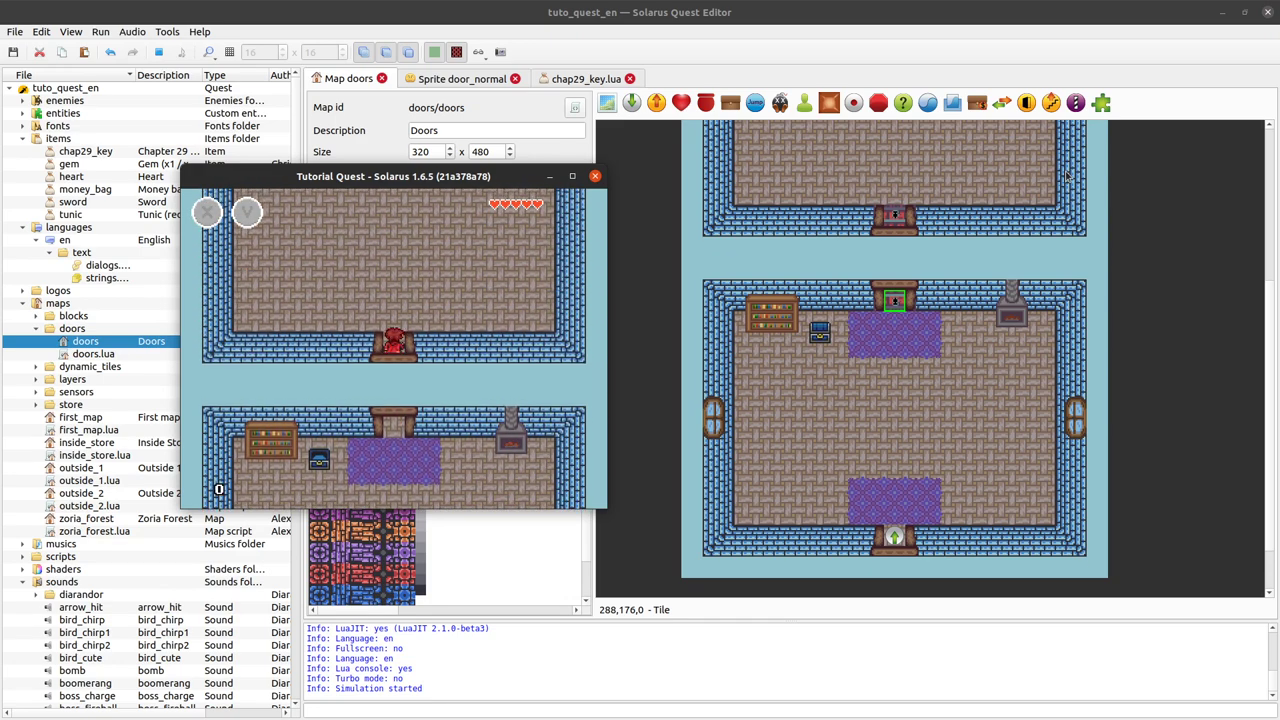
click(594, 177)
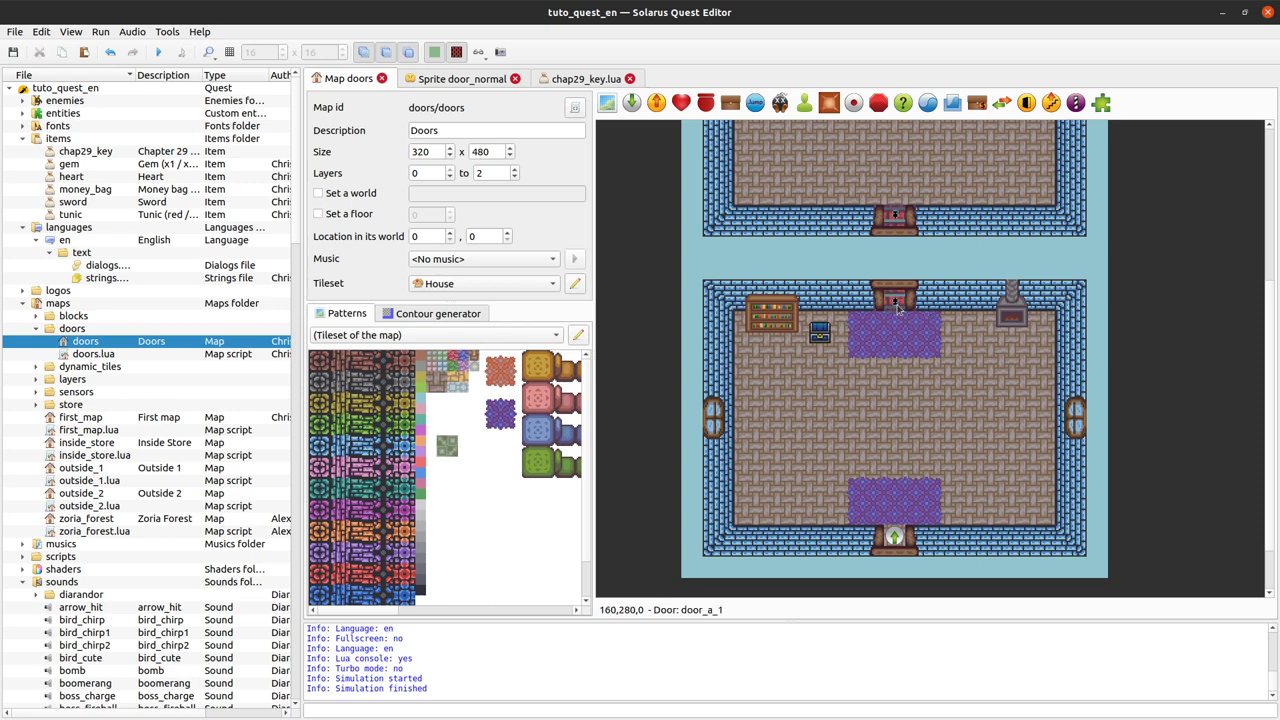
Set door_a_1 to show the dialog chap29_door_a_locked when it fails to open.
double_click(897, 310)
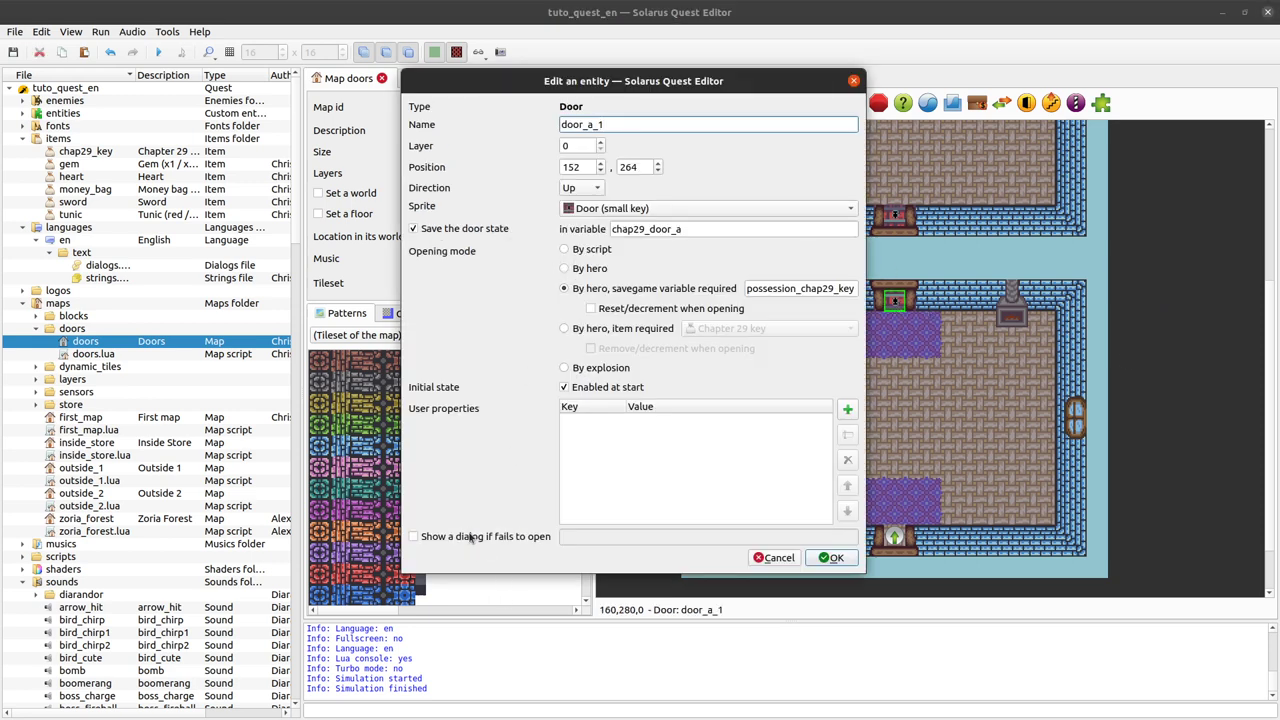
click(628, 537)
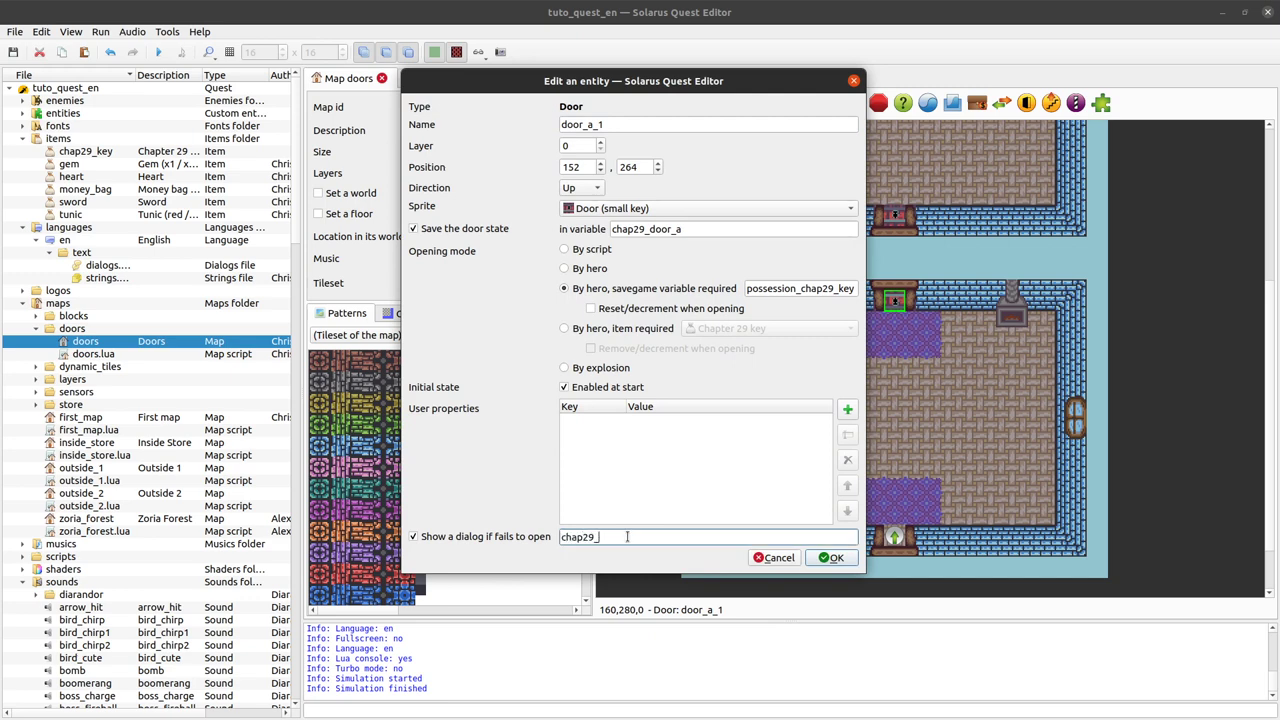
text(chap29_door_a_locked)
double_click(627, 537)
key(ctrl+c)
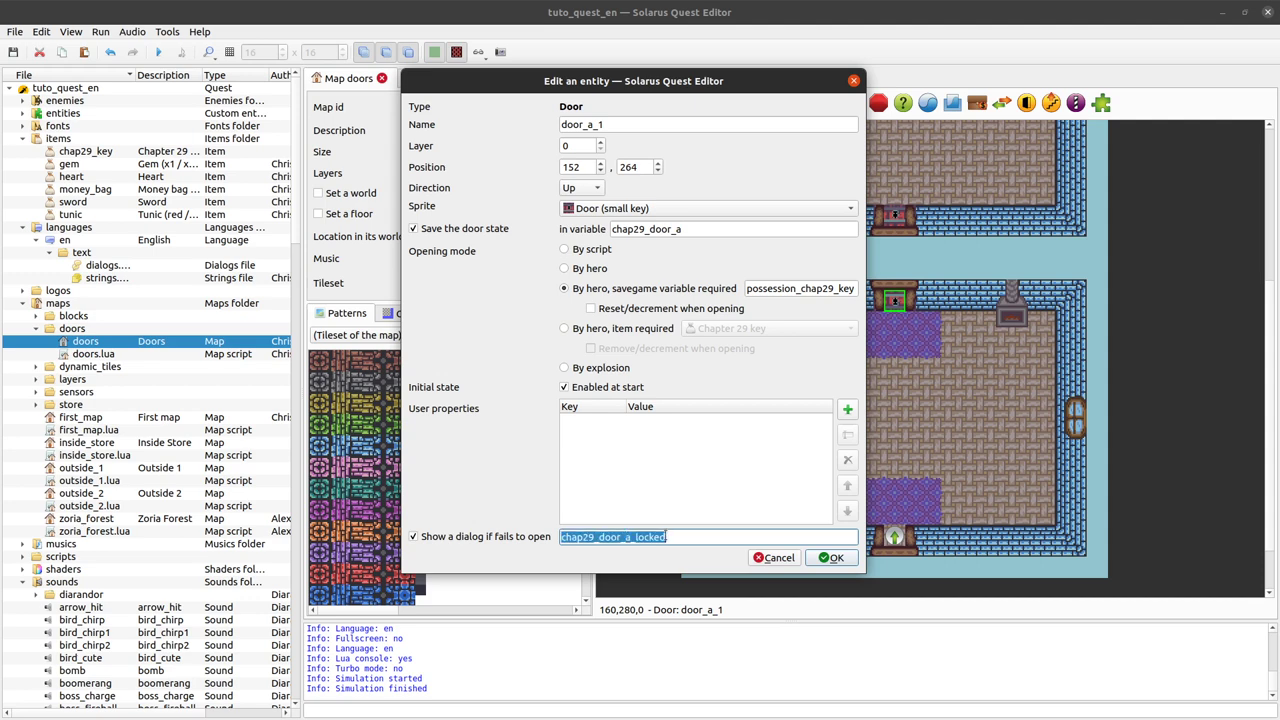
click(836, 558)
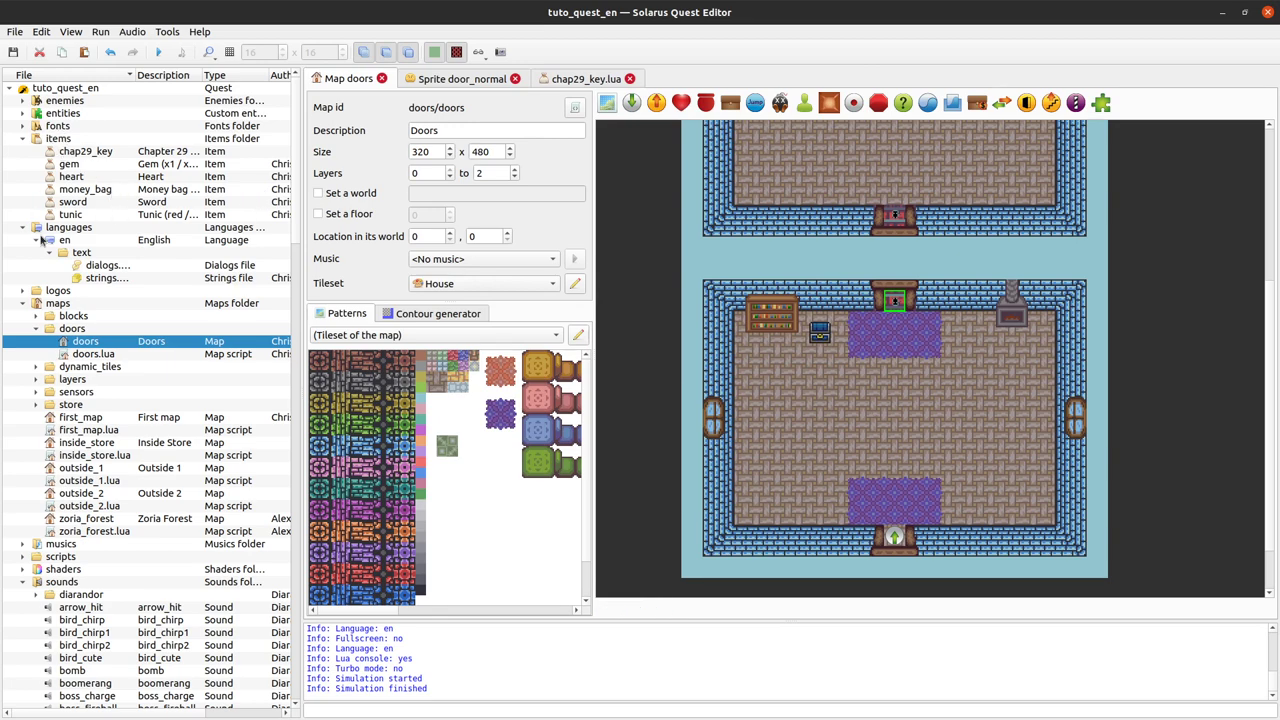
Add a new English dialog with the id chap29_door_a_locked.
double_click(93, 265)
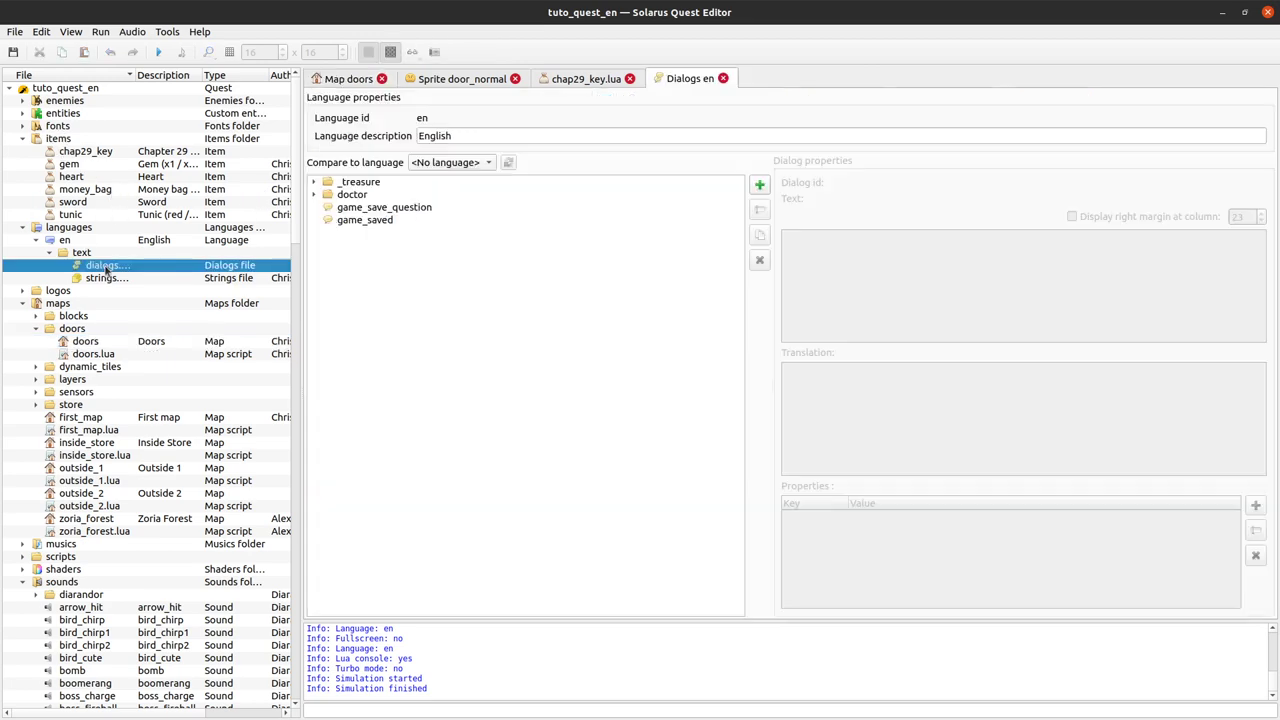
click(760, 185)
key(ctrl+v)
click(671, 390)
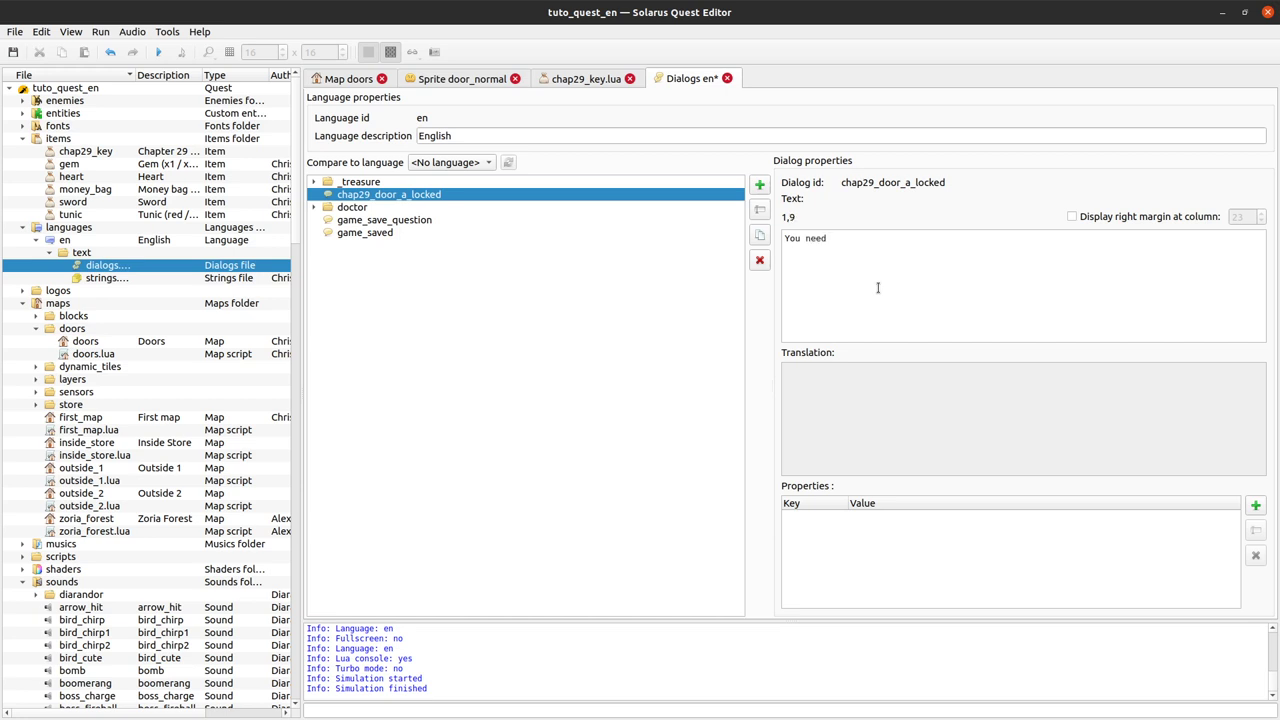
Give the dialog the text 'You need a key to open this door!', save, and run the quest.
text(key to op)
key(BackSpace)
text(open this door!)
key(ctrl+s)
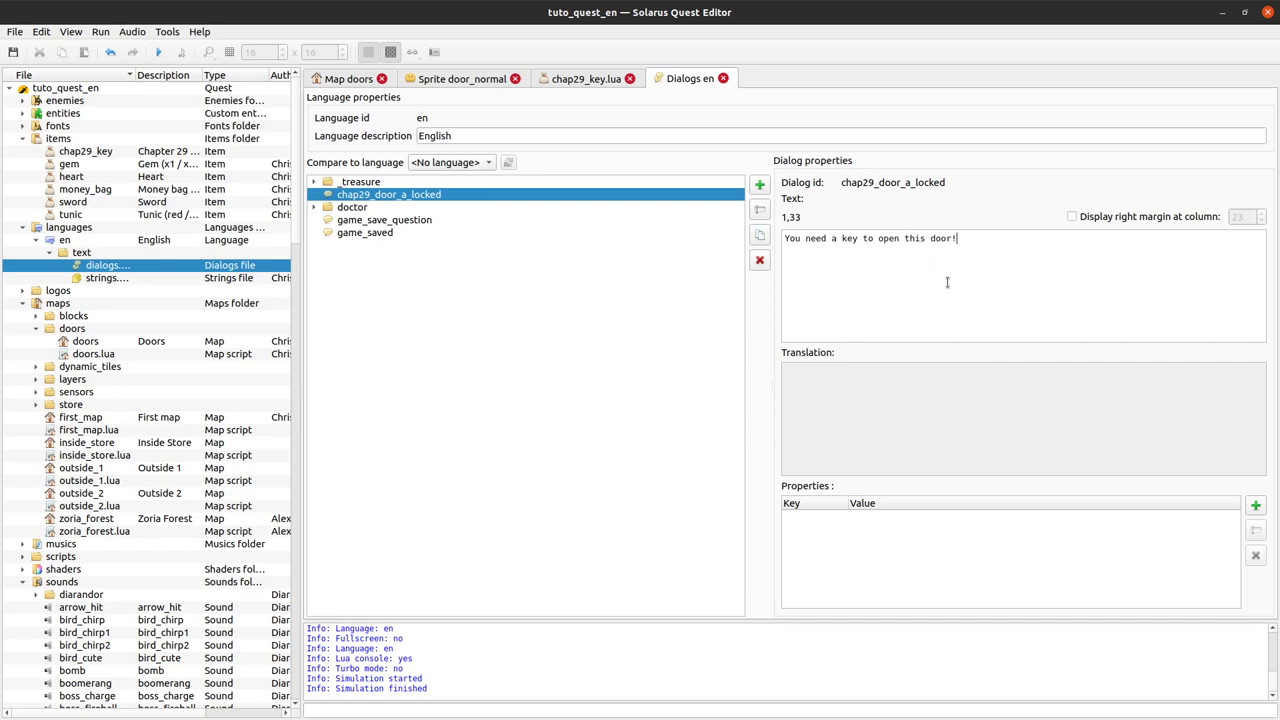
click(158, 52)
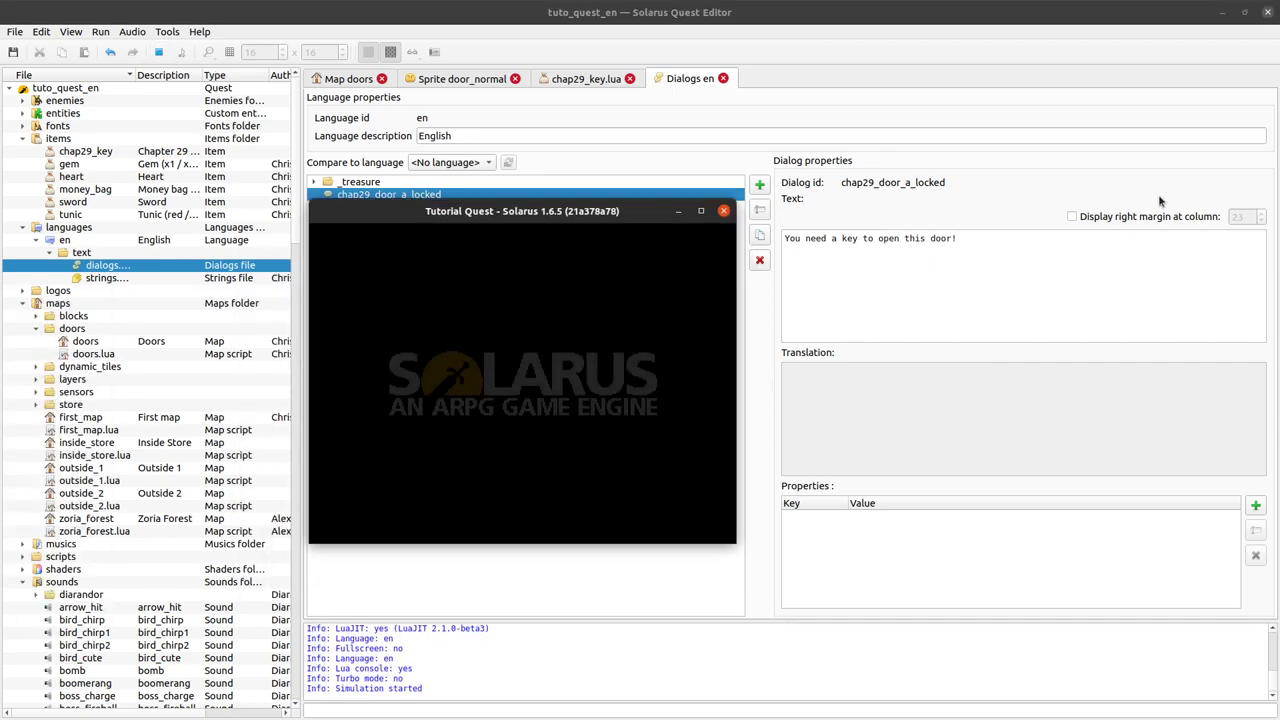
In the test run, try the top door, dismiss the locked-door message, and quit the game.
key(Up)
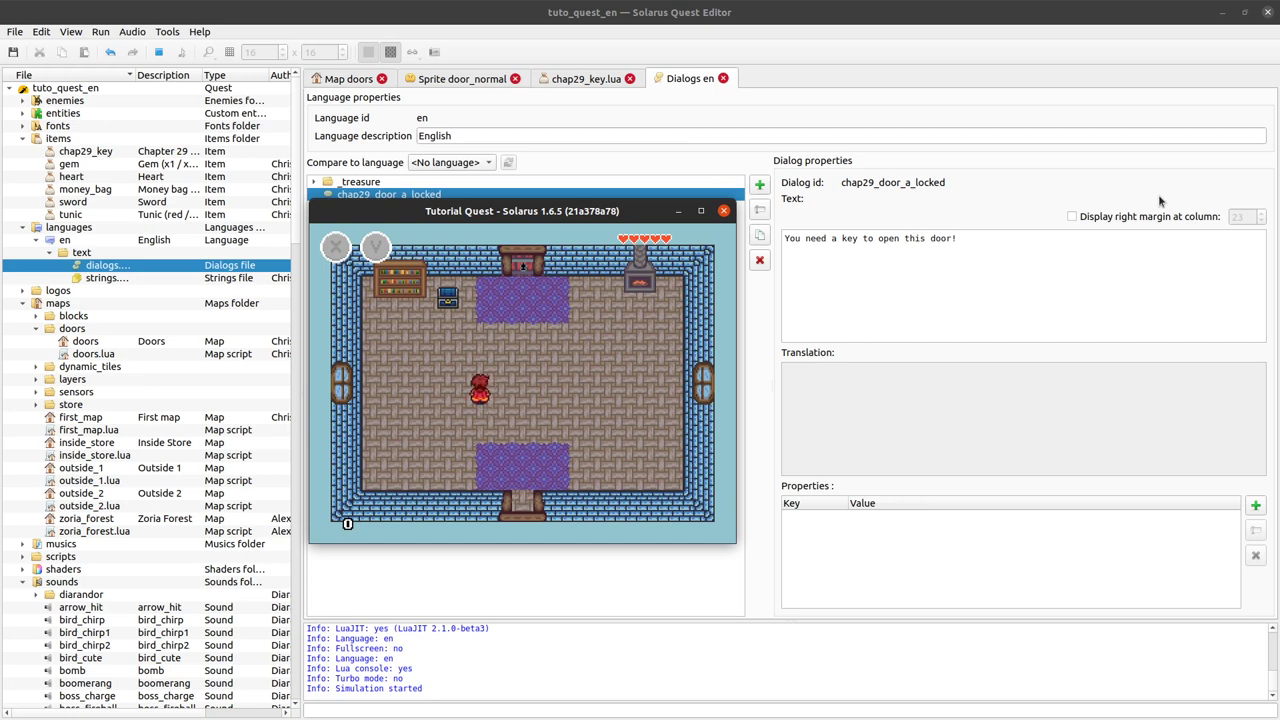
key(space)
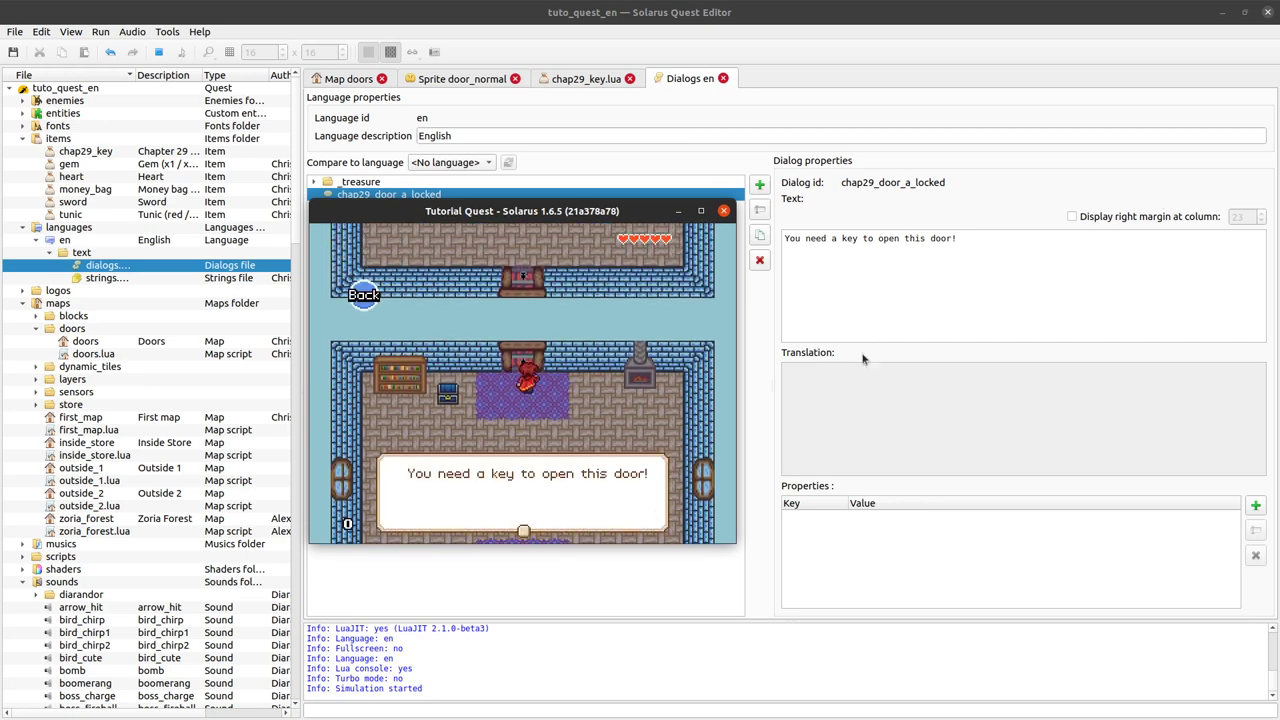
key(space)
click(724, 211)
On the doors map, confirm door_a_1's failure dialog is chap29_door_a_locked, leaving it unchanged.
click(588, 79)
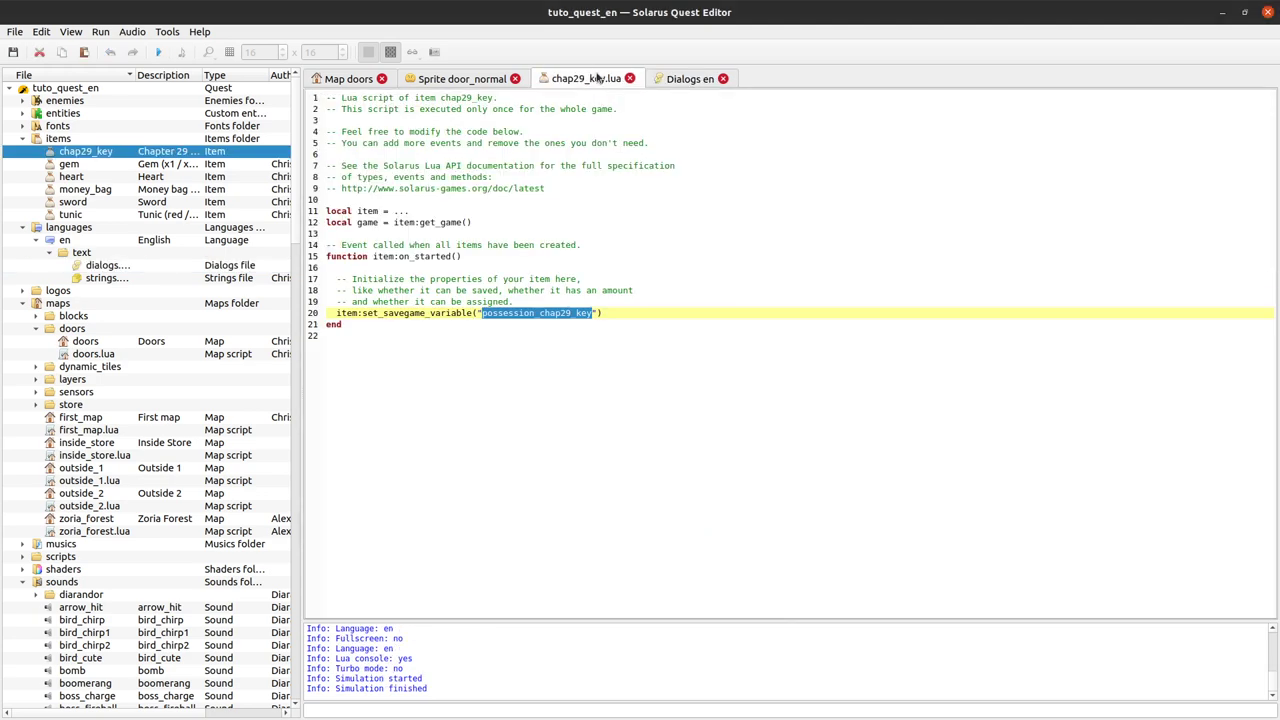
click(330, 80)
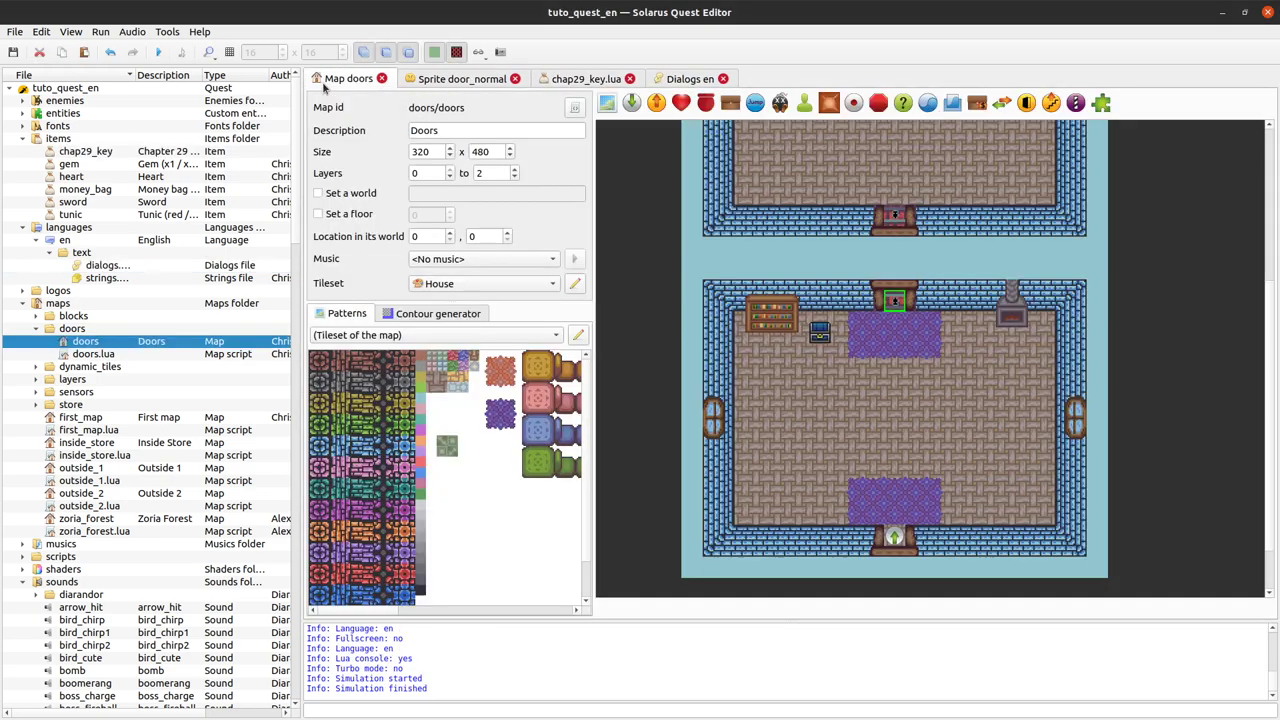
double_click(893, 298)
click(664, 537)
double_click(664, 537)
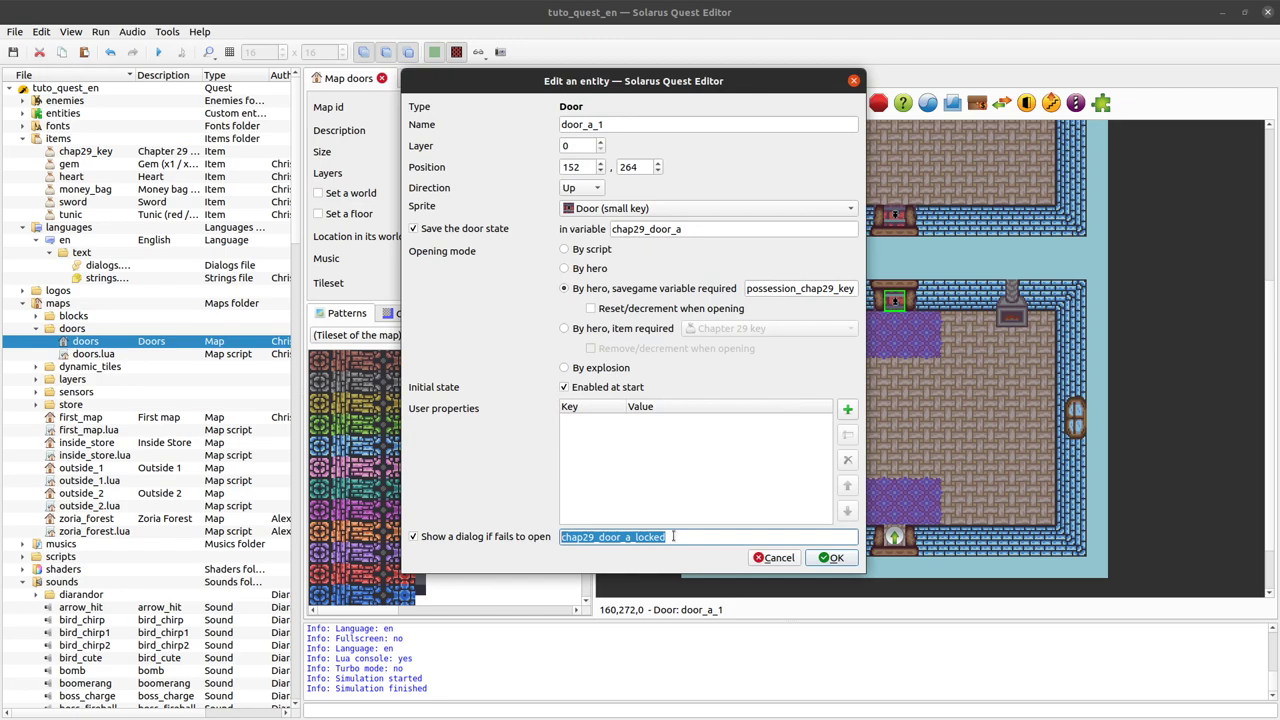
click(666, 538)
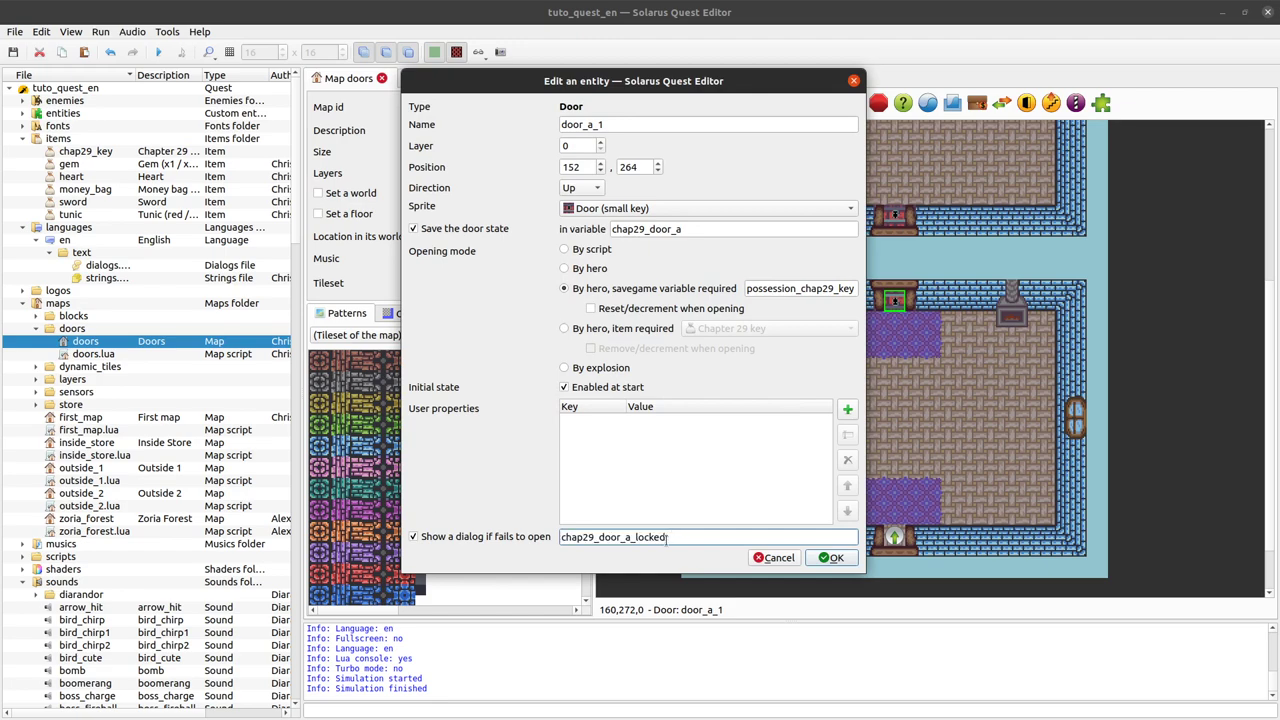
click(768, 560)
Scroll the quest tree and select the wrong sound file.
scroll(290, 300, down, 10)
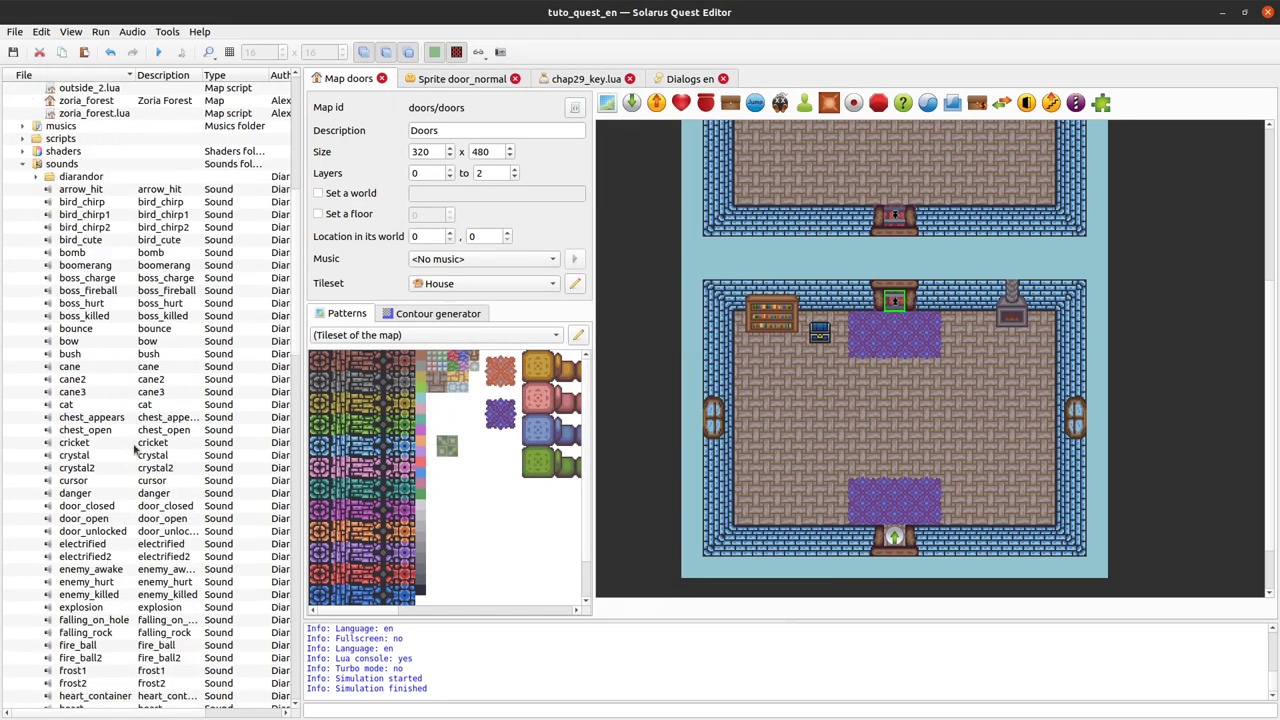
scroll(297, 296, down, 20)
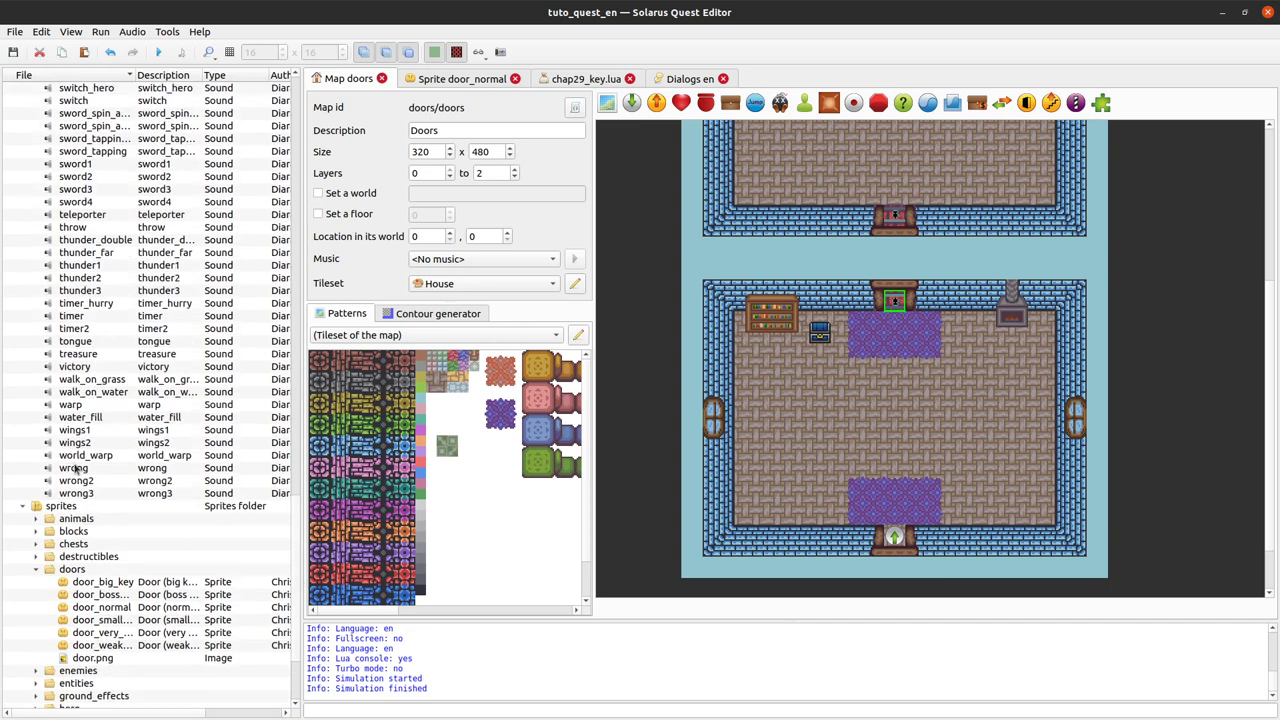
click(75, 470)
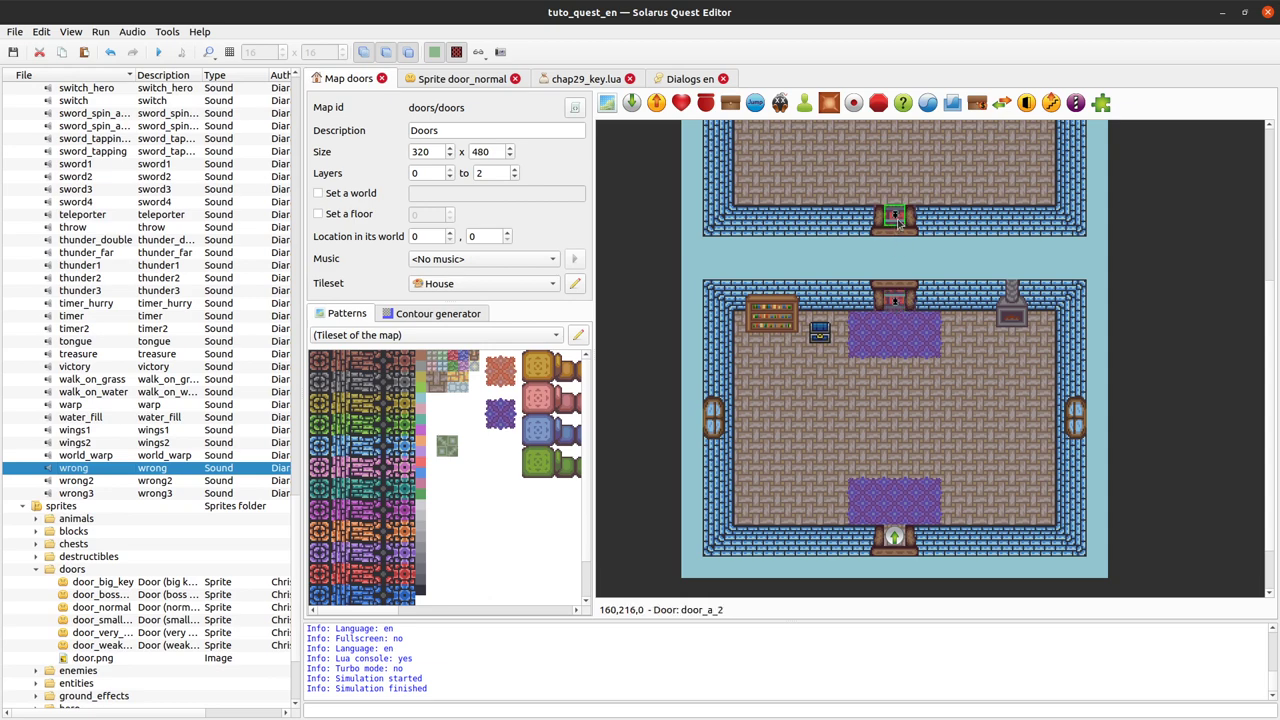
Review door_a_1's properties without changes, then show the door_normal sprite's animations.
double_click(894, 300)
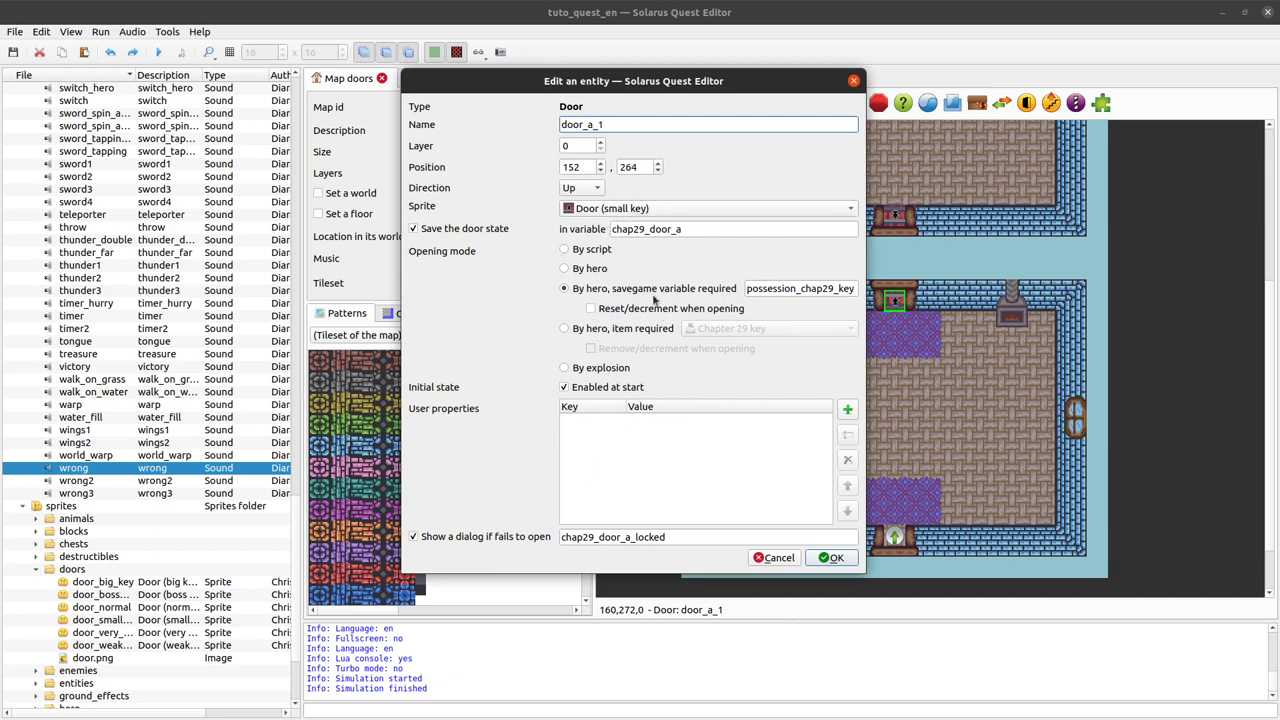
drag(627, 90, 734, 90)
click(885, 558)
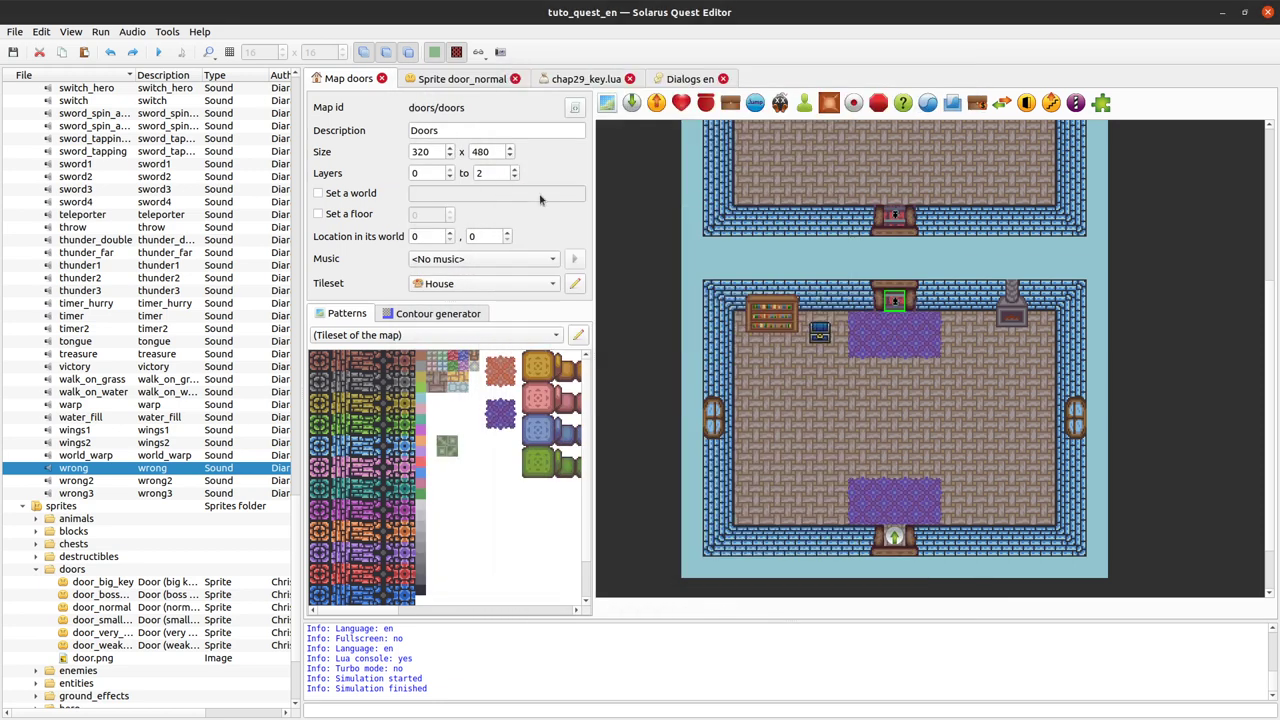
click(458, 79)
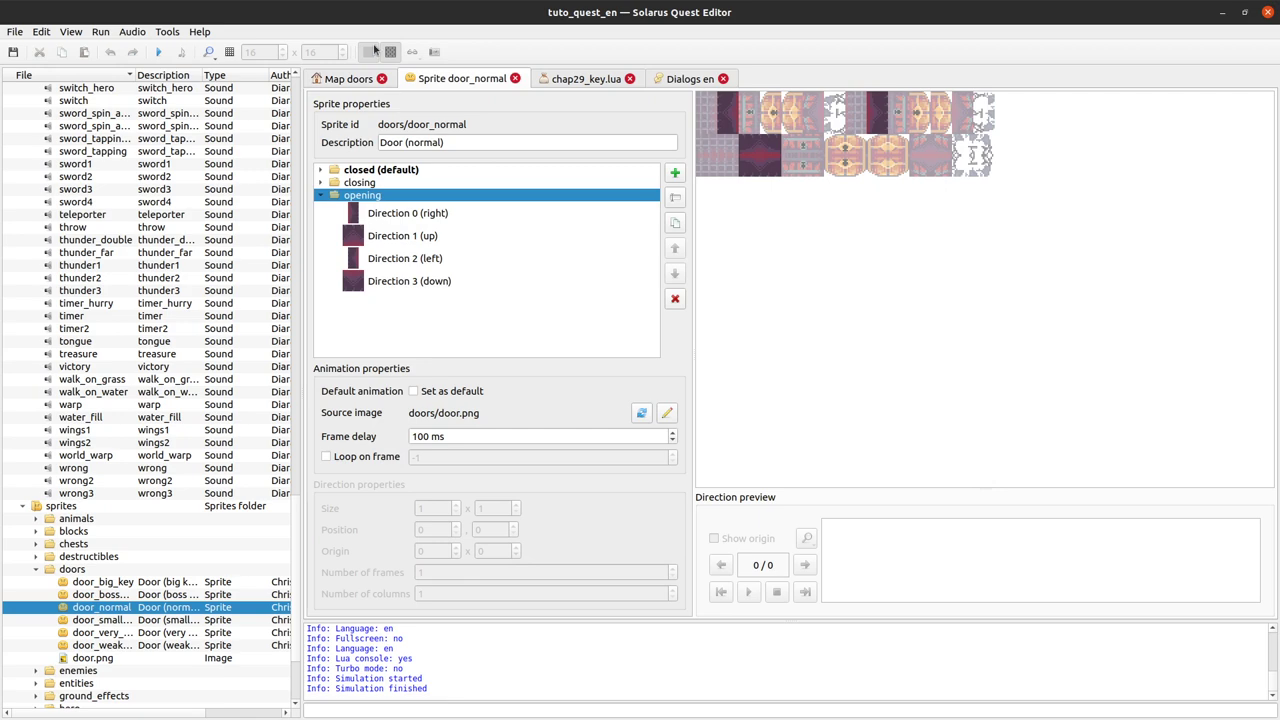
Switch between the doors map and door_normal sprite, then recheck door_a_1's properties and cancel.
click(338, 79)
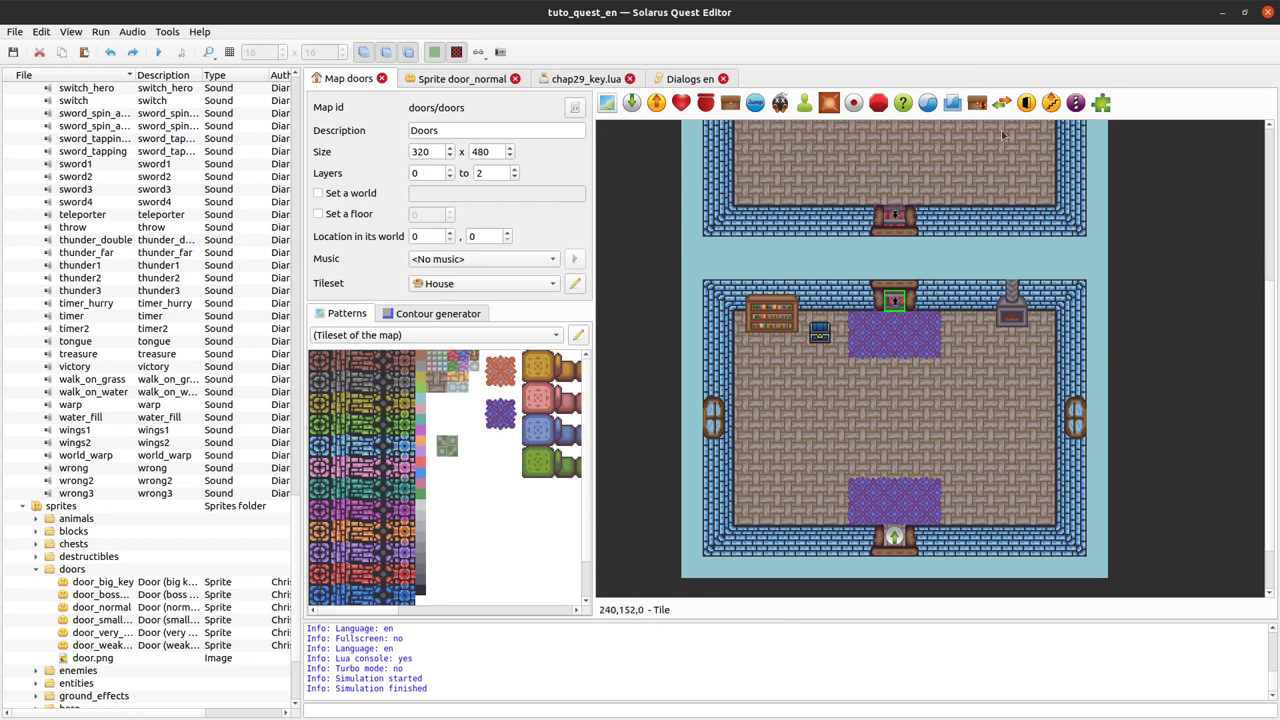
click(462, 78)
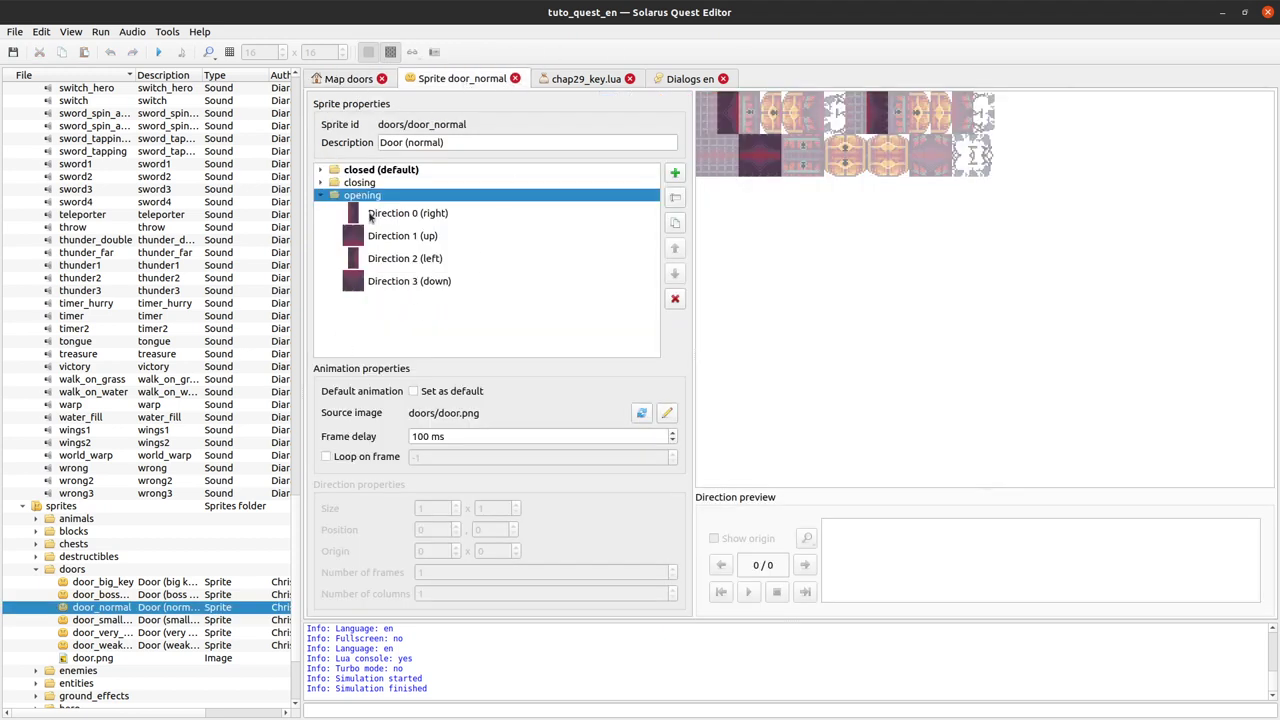
click(348, 78)
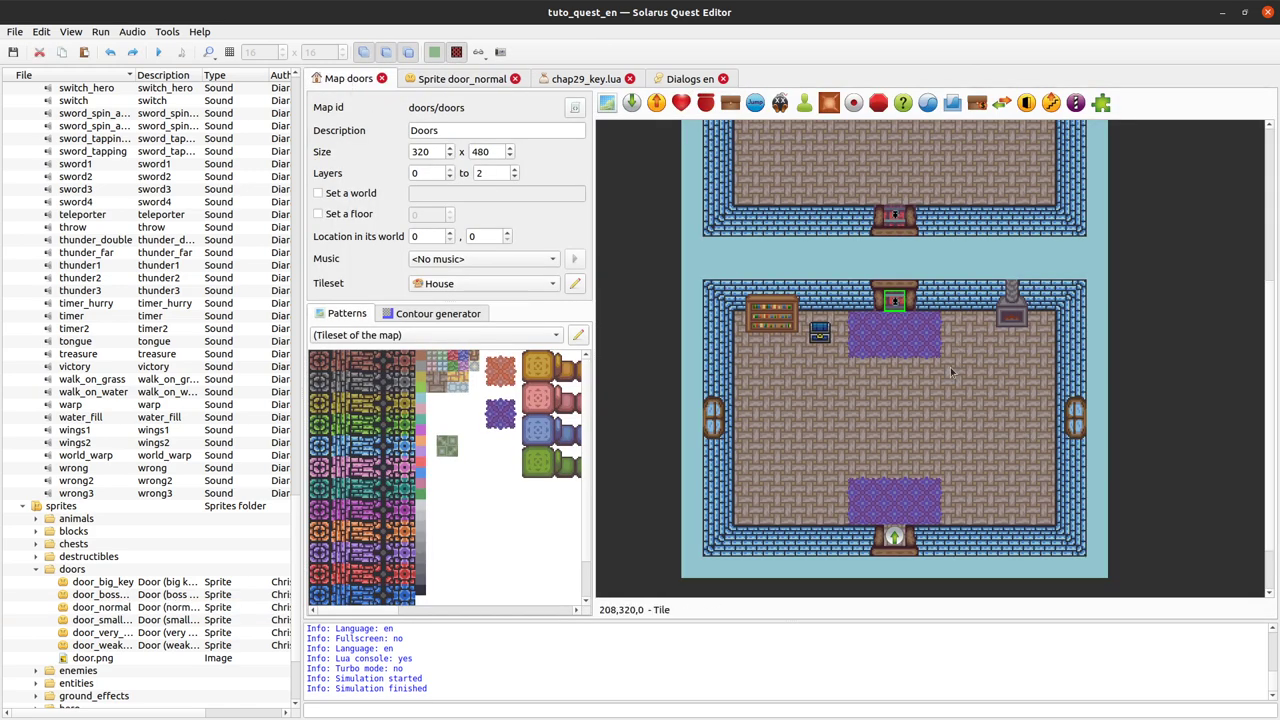
double_click(904, 305)
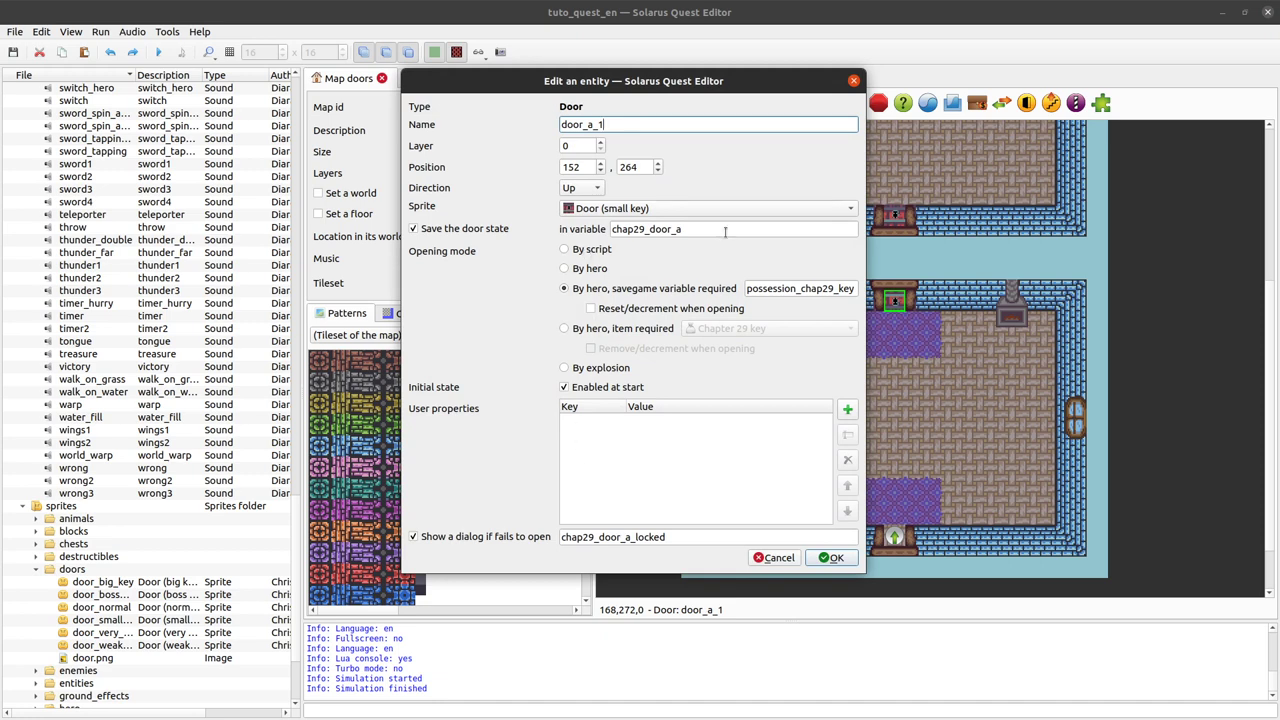
click(774, 557)
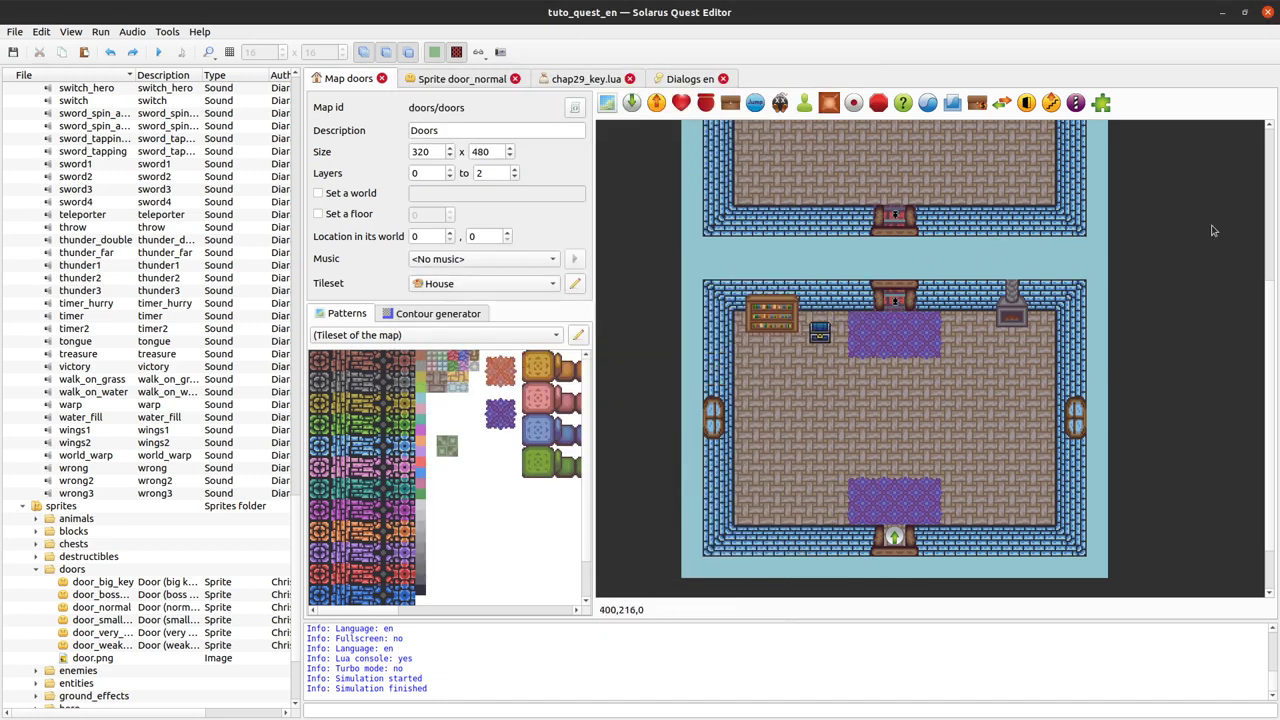
Scroll the quest file tree up and collapse the sounds folder to reveal the door sprites.
middle_drag(1192, 226, 1175, 345)
scroll(1175, 345, down, 4)
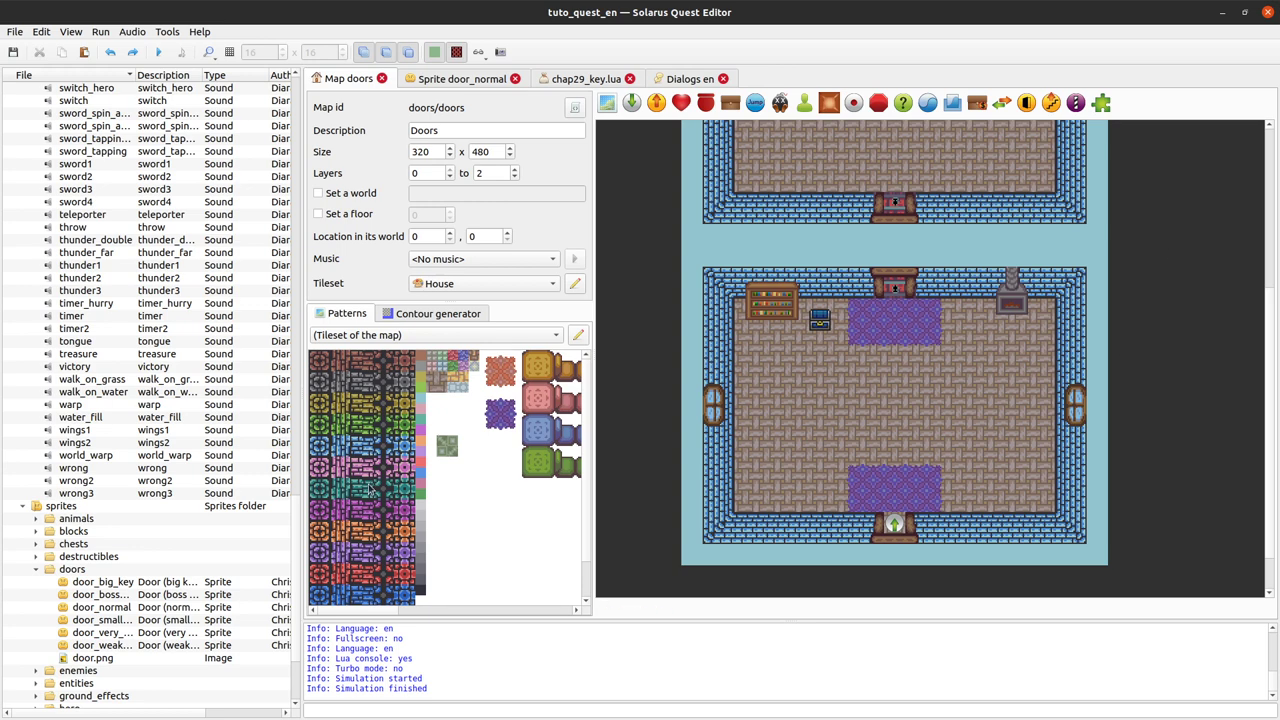
drag(296, 545, 294, 236)
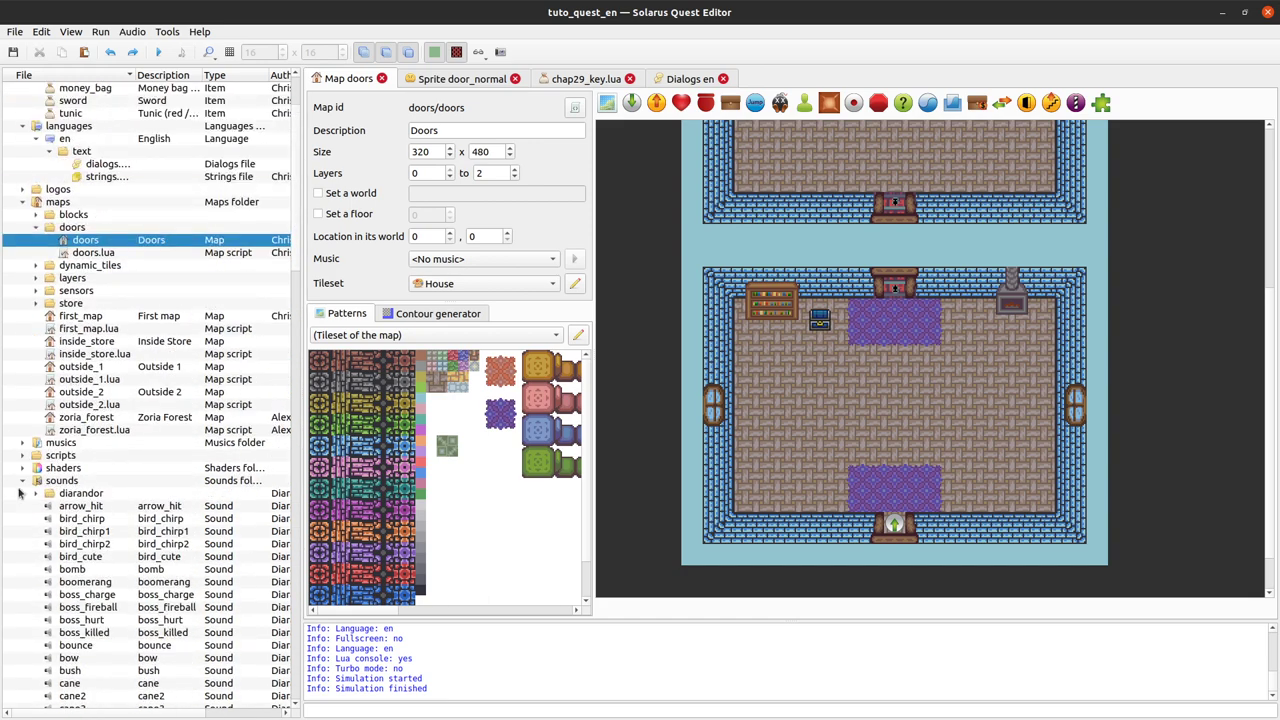
click(22, 481)
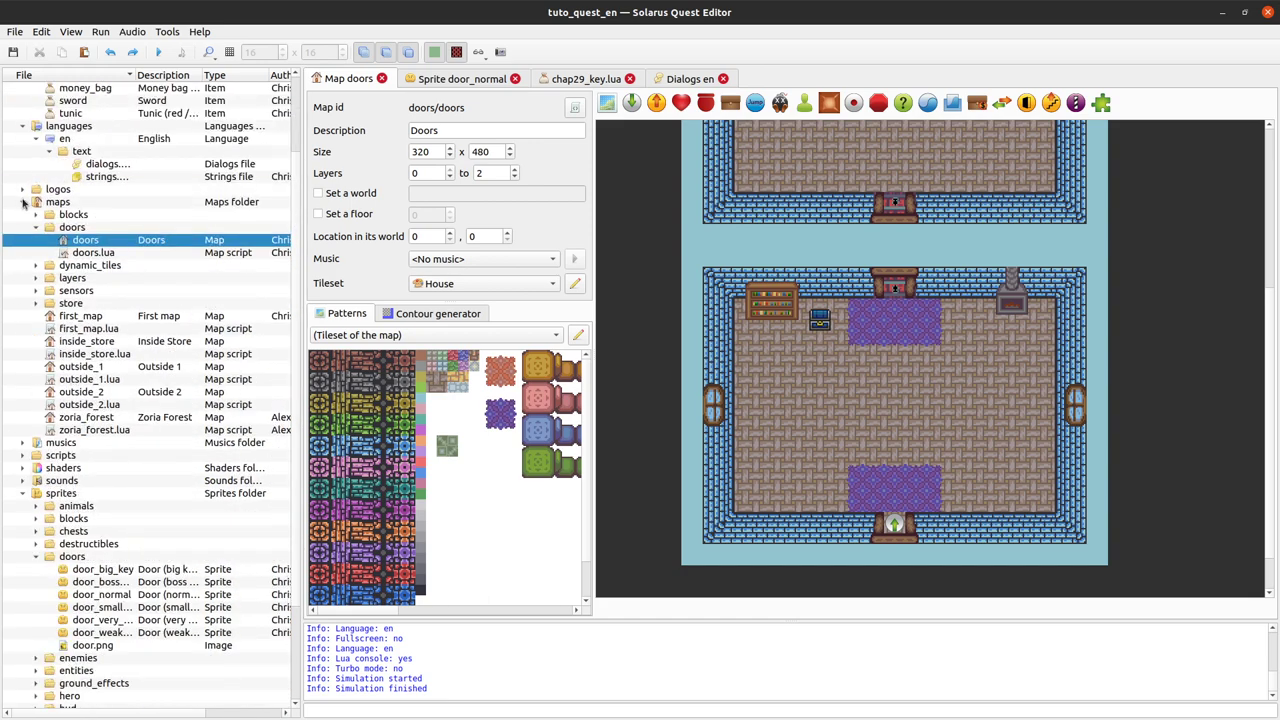